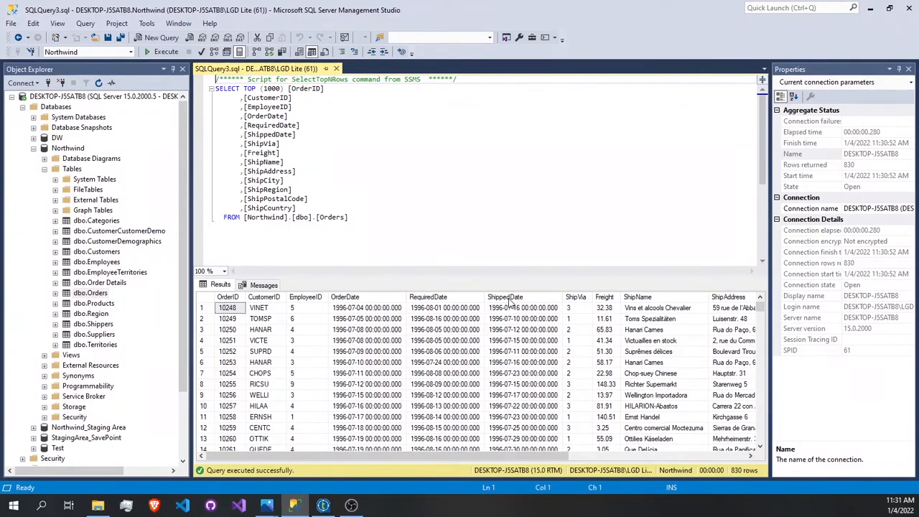
- Query the top 1000 rows of the Northwind dbo.Order Details table and look over its columns
right_click(101, 283)
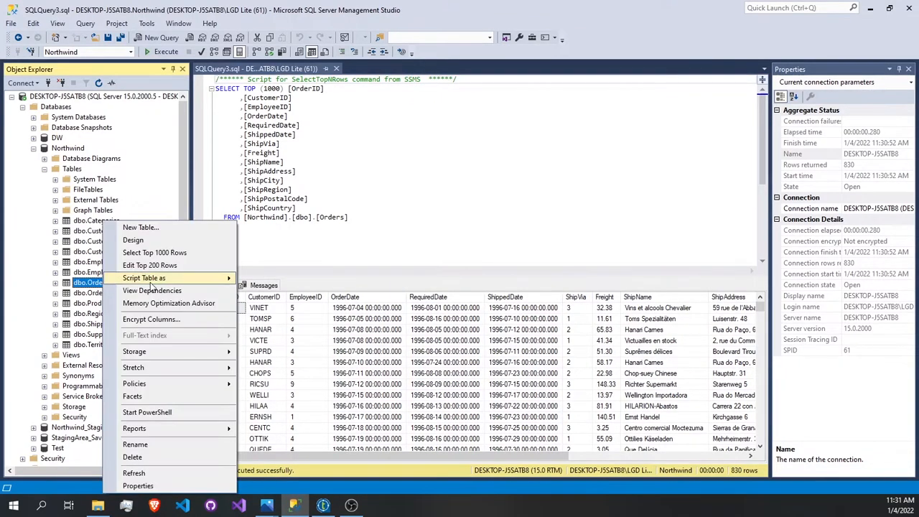
click(154, 252)
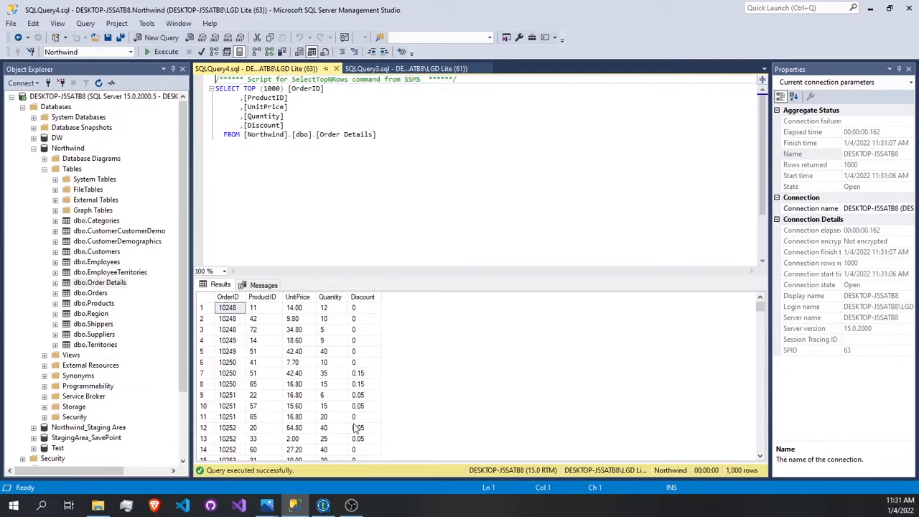
- Switch to Talend Open Studio and create a new job design named Orders
click(323, 505)
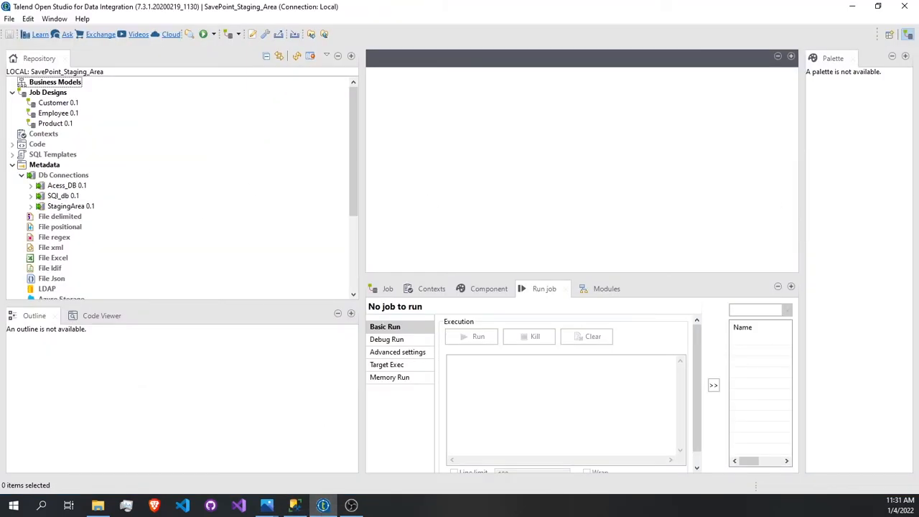
right_click(66, 93)
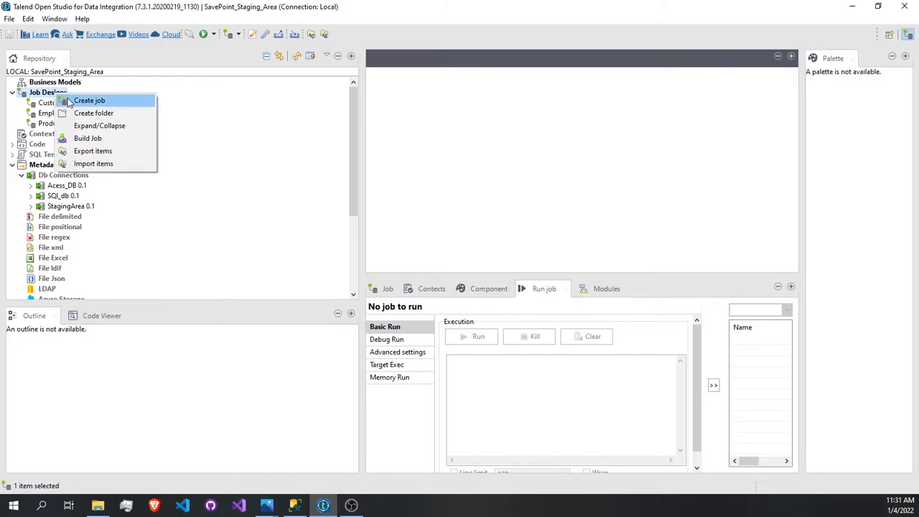
click(72, 100)
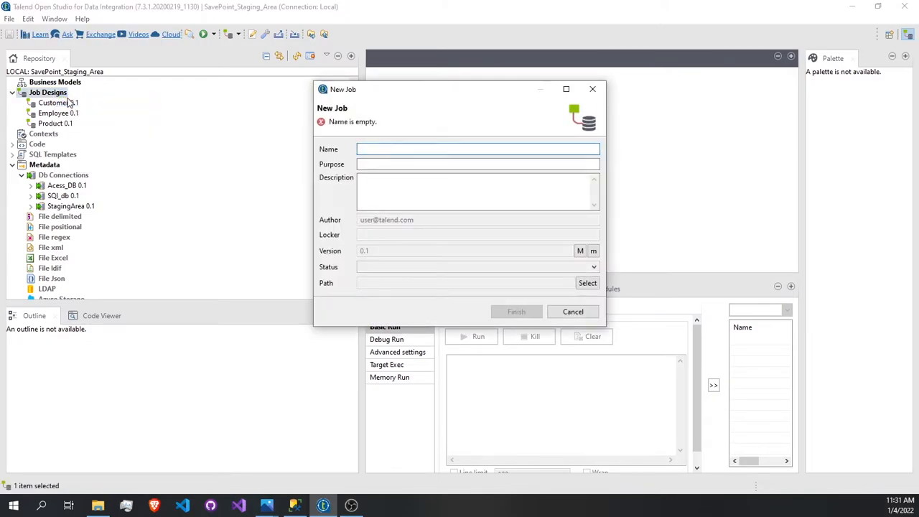
text(Orders)
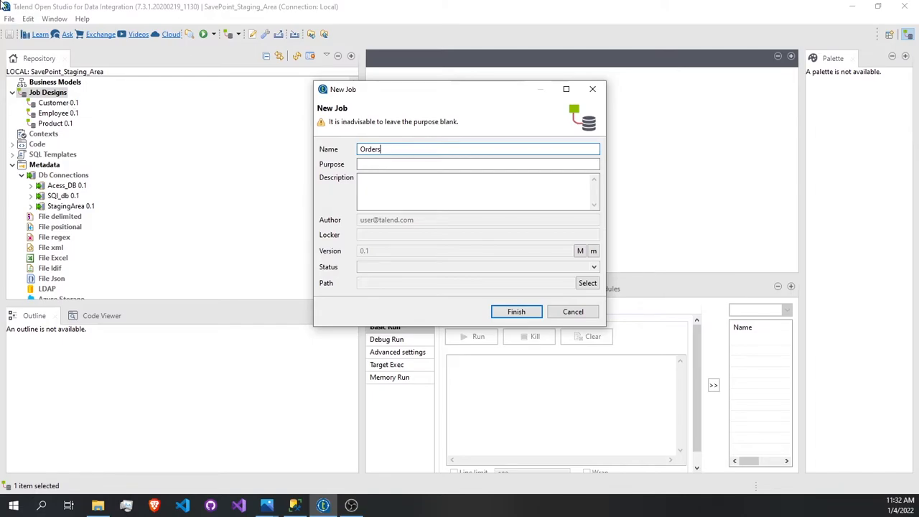
click(516, 311)
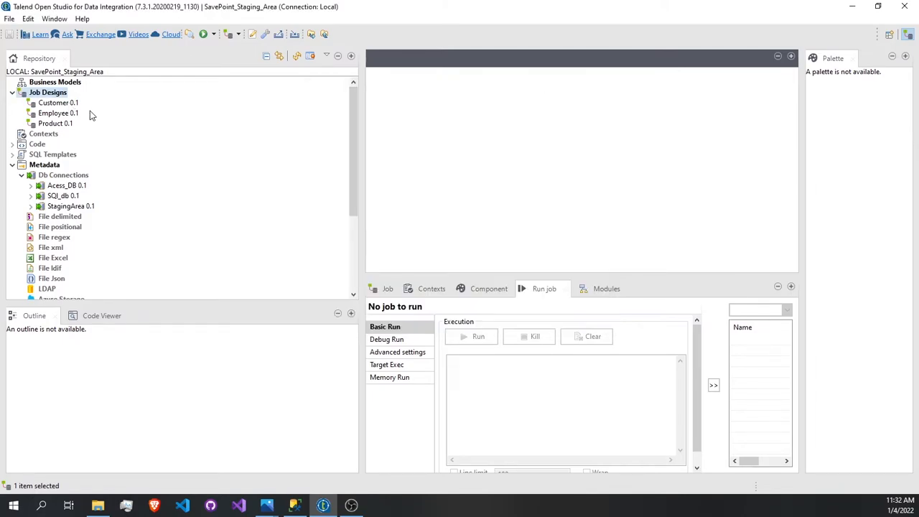
- Add the ORDERS table from the Acess_DB connection to the job canvas as a tDBInput(Access) component
click(30, 196)
click(41, 226)
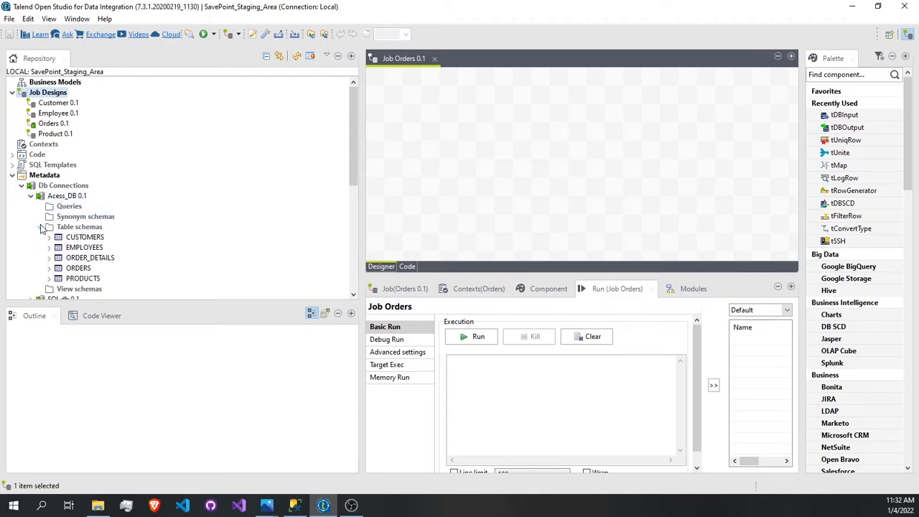
click(79, 268)
drag(351, 154, 438, 101)
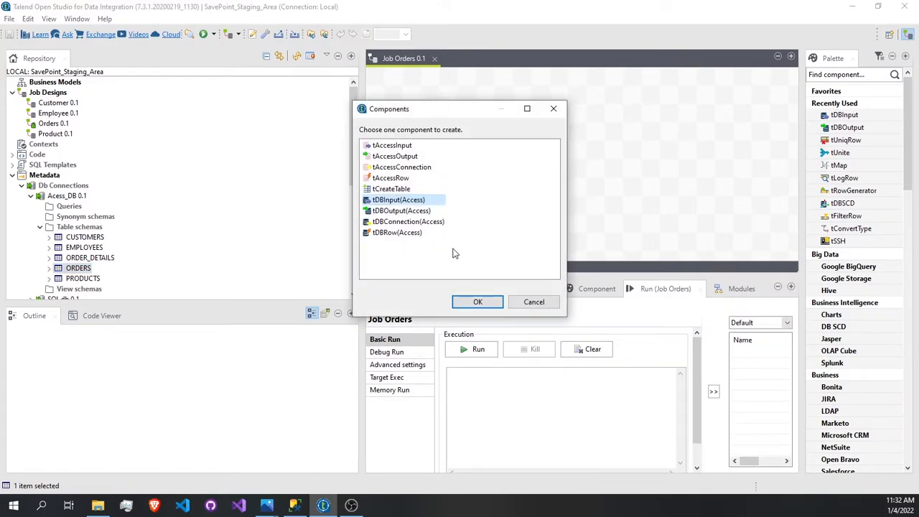
click(477, 302)
- Add the Orders table from the SQl_db connection below it as a tDBInput(Microsoft SQL Server) component
scroll(54, 263, down, 5)
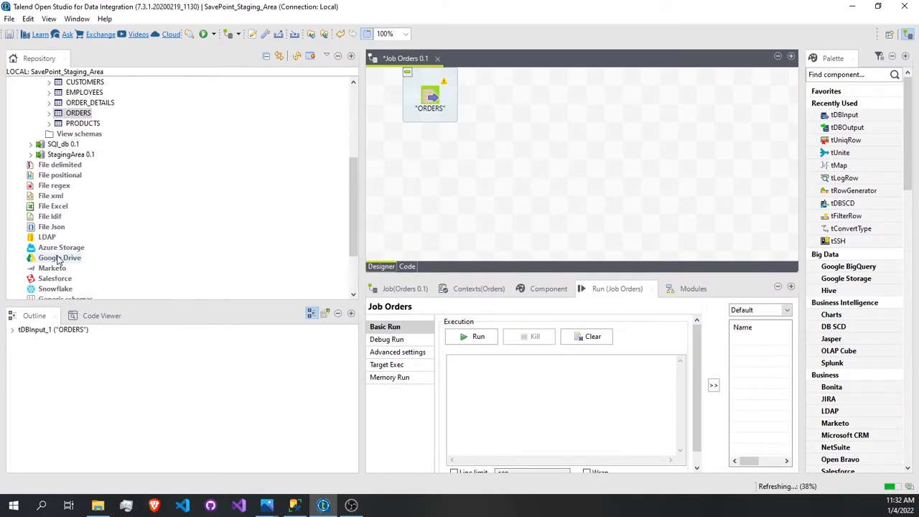
click(31, 145)
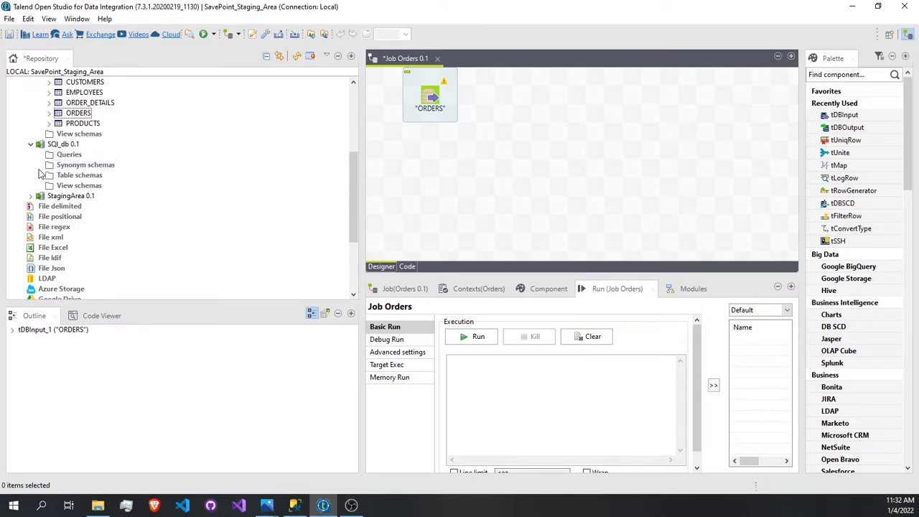
click(40, 175)
drag(84, 227, 442, 203)
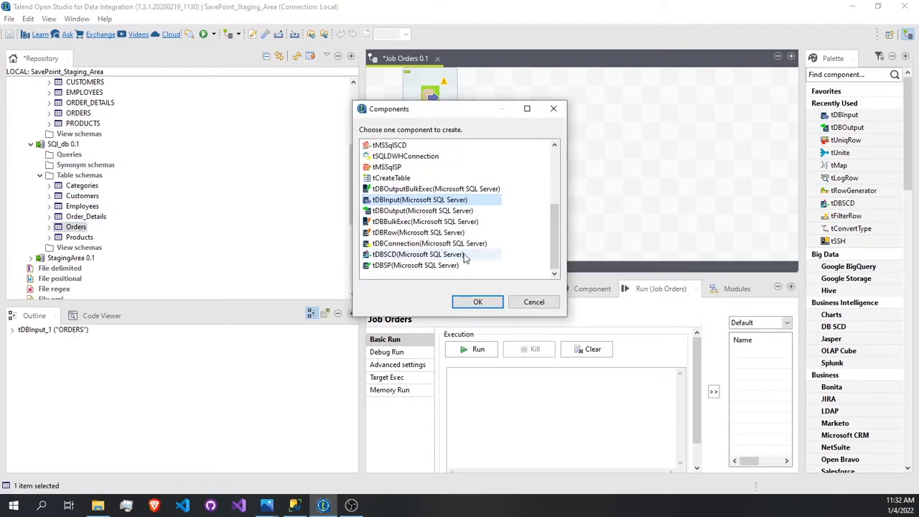
click(478, 304)
- Link the Access ORDERS input's main row to a new tMap component
scroll(78, 228, down, 1)
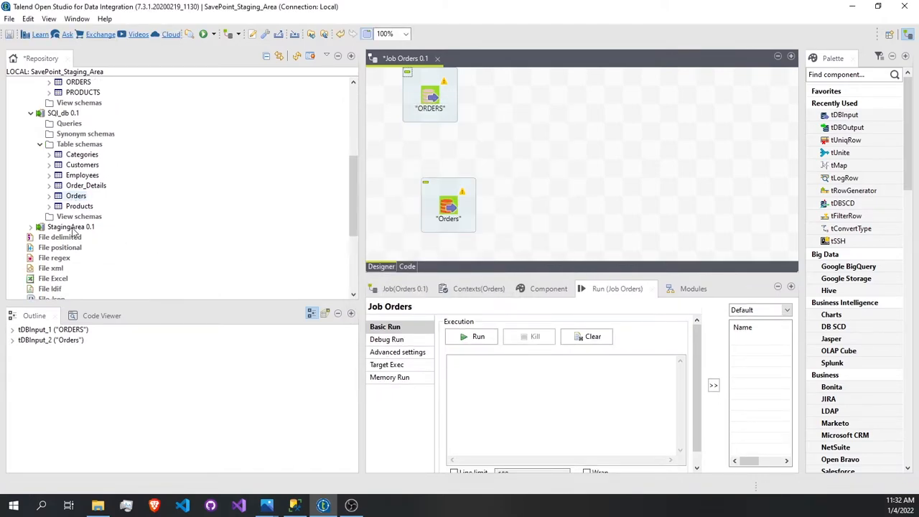
scroll(77, 212, up, 2)
scroll(117, 193, up, 2)
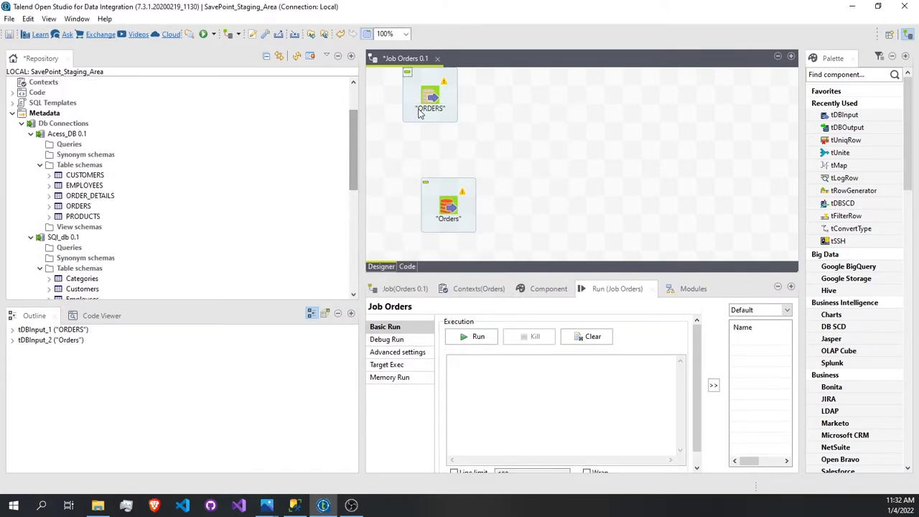
drag(437, 99, 515, 107)
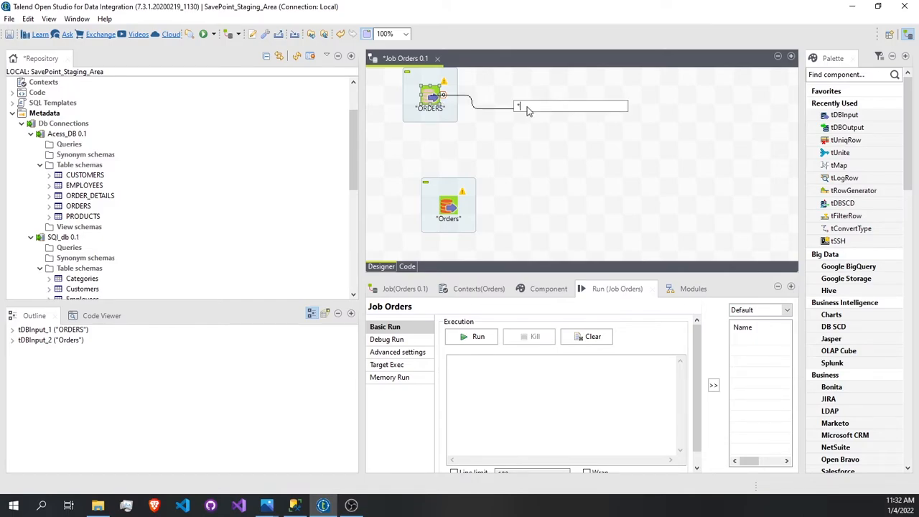
text(tm)
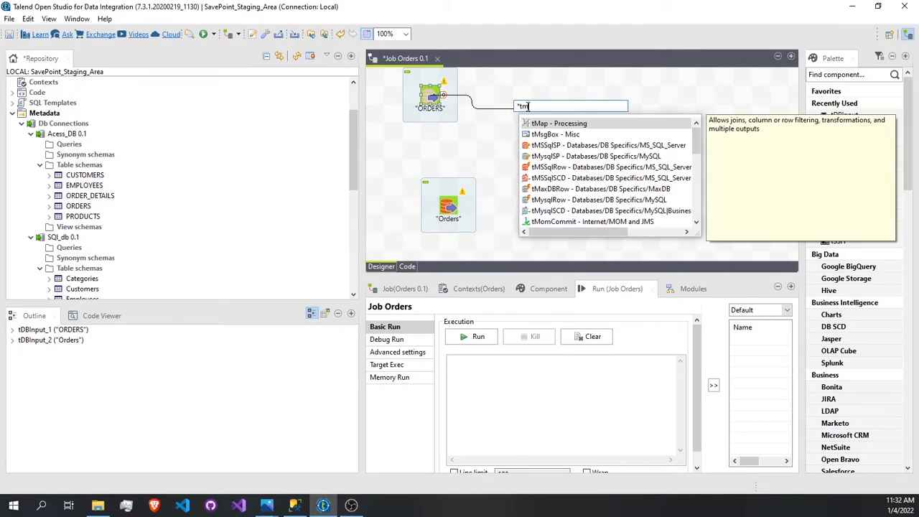
click(603, 125)
double_click(604, 126)
- Link the SQL Server Orders input's main row to a second new tMap component
click(450, 206)
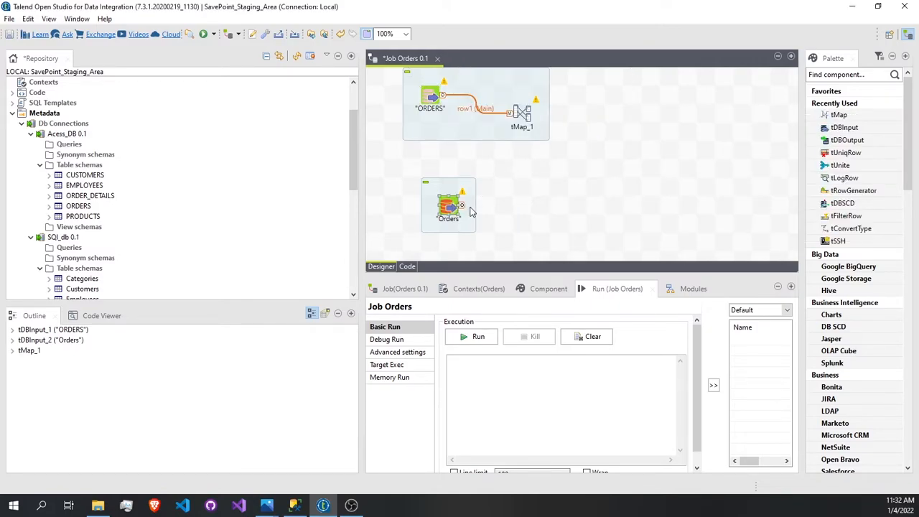
drag(465, 209, 540, 197)
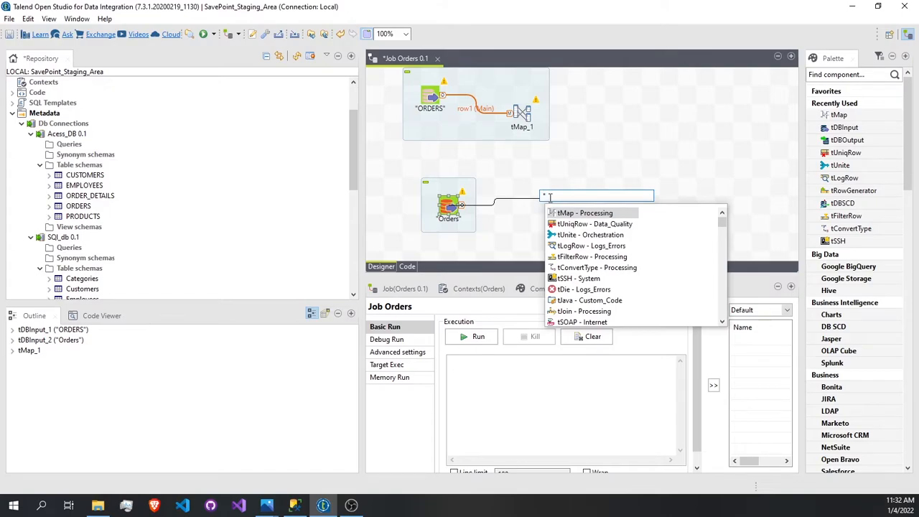
double_click(585, 213)
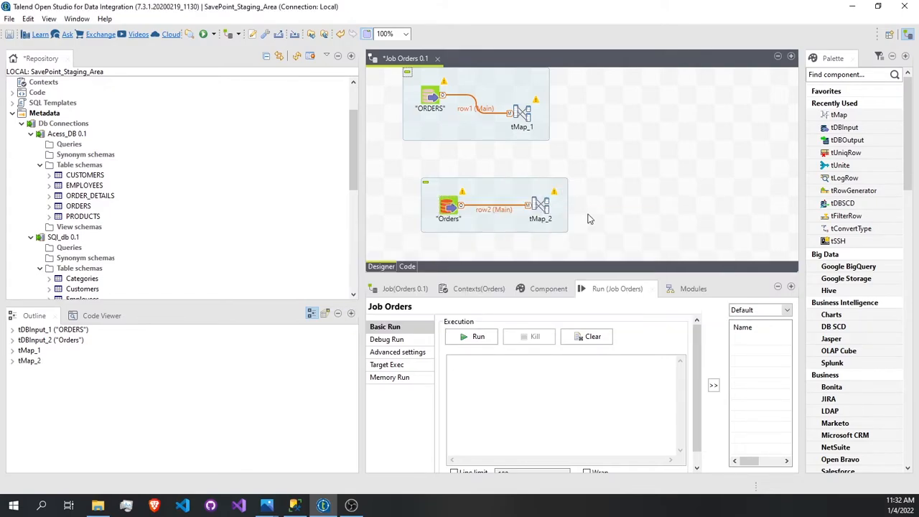
- Open the map editor of the tMap fed by the Access ORDERS input and maximize its window
click(524, 115)
double_click(524, 115)
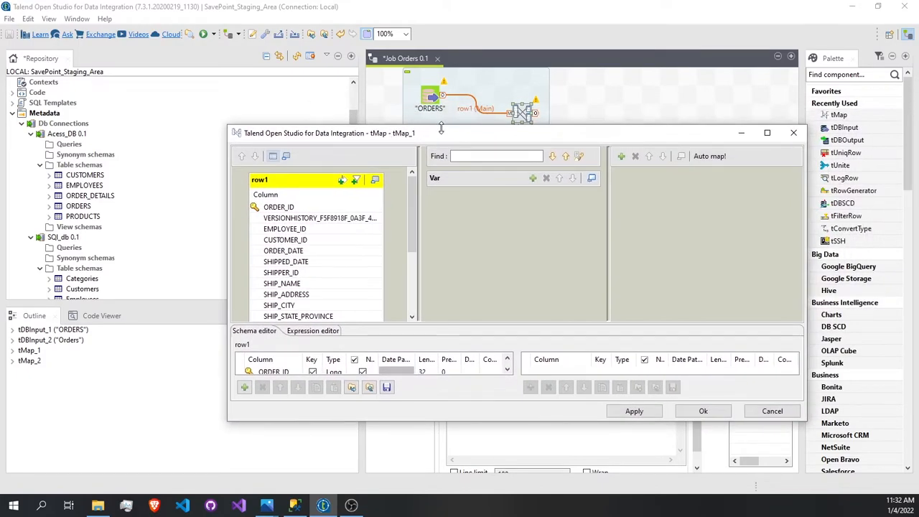
double_click(448, 133)
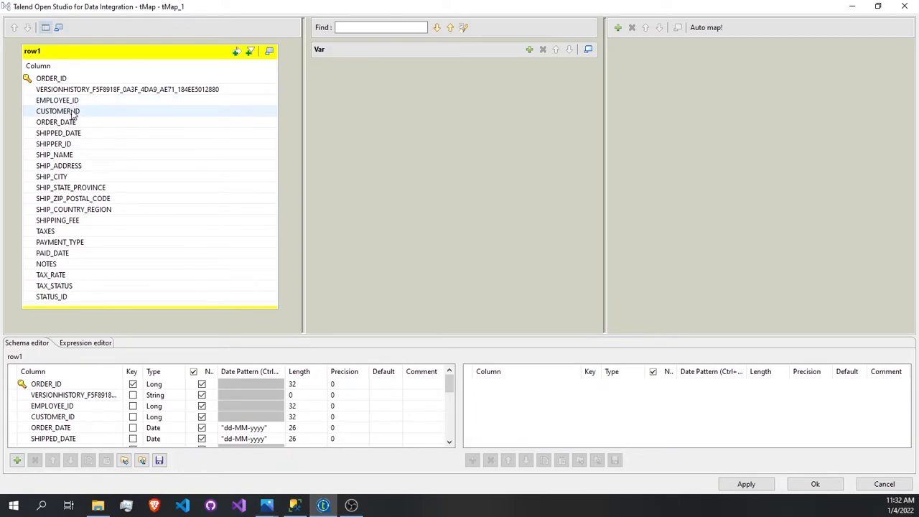
- Switch to SQL Server Management Studio, query the top 1000 rows of the Northwind_Staging Area dbo.Customer table, and examine the Customer_ID values
click(295, 505)
click(33, 345)
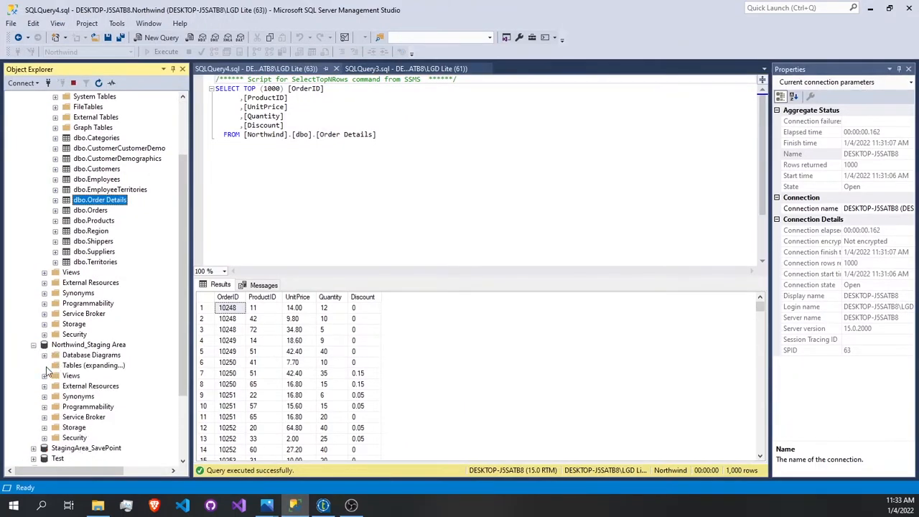
click(44, 366)
scroll(79, 359, down, 3)
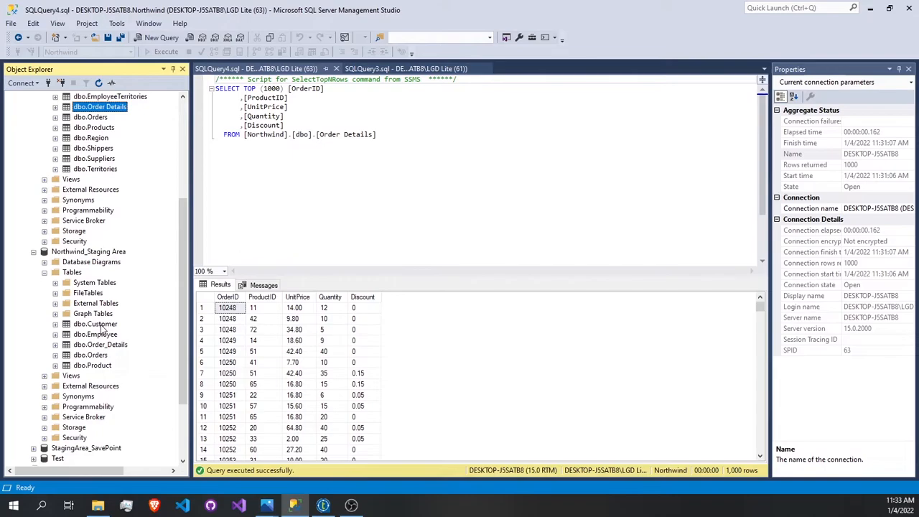
right_click(101, 325)
click(193, 256)
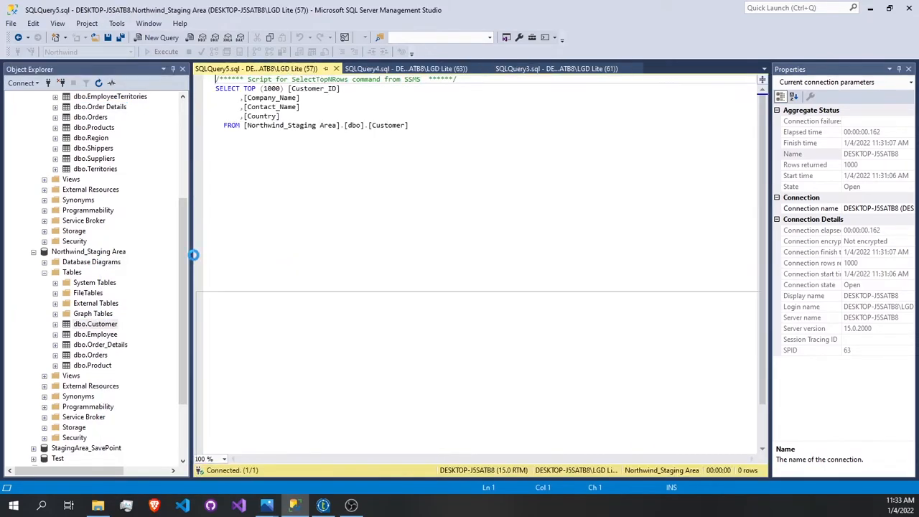
scroll(272, 328, down, 2)
scroll(270, 327, up, 2)
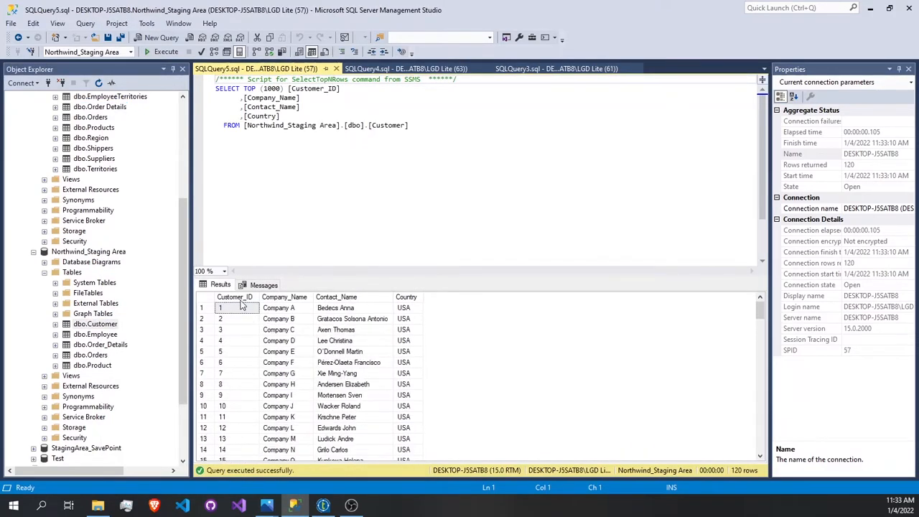
scroll(230, 308, down, 6)
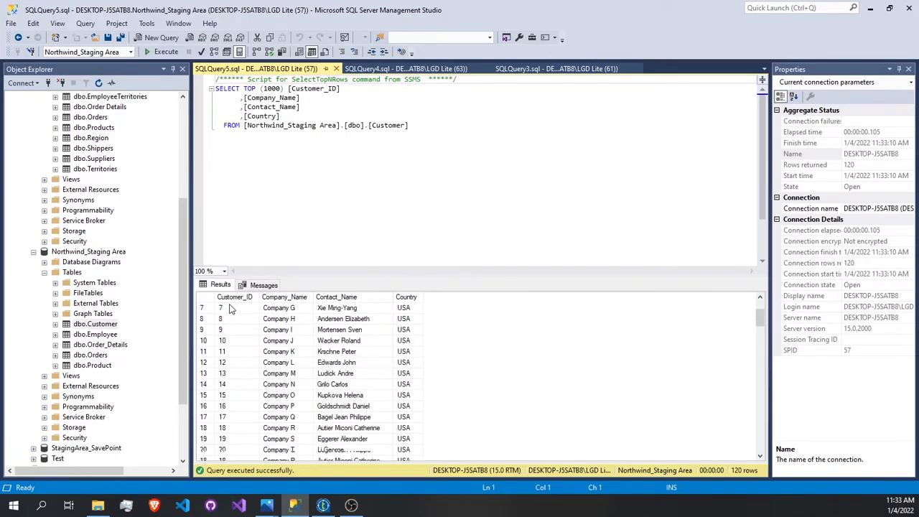
scroll(231, 308, down, 6)
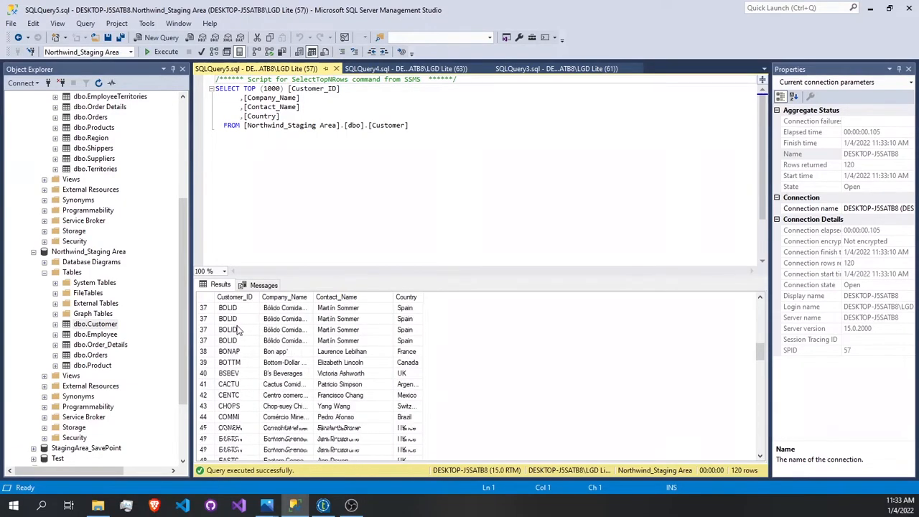
scroll(229, 435, up, 10)
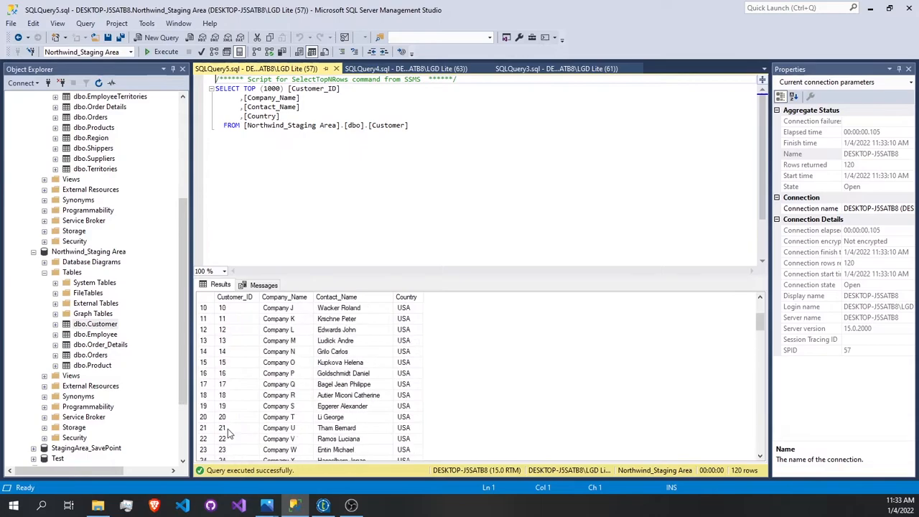
scroll(241, 301, up, 2)
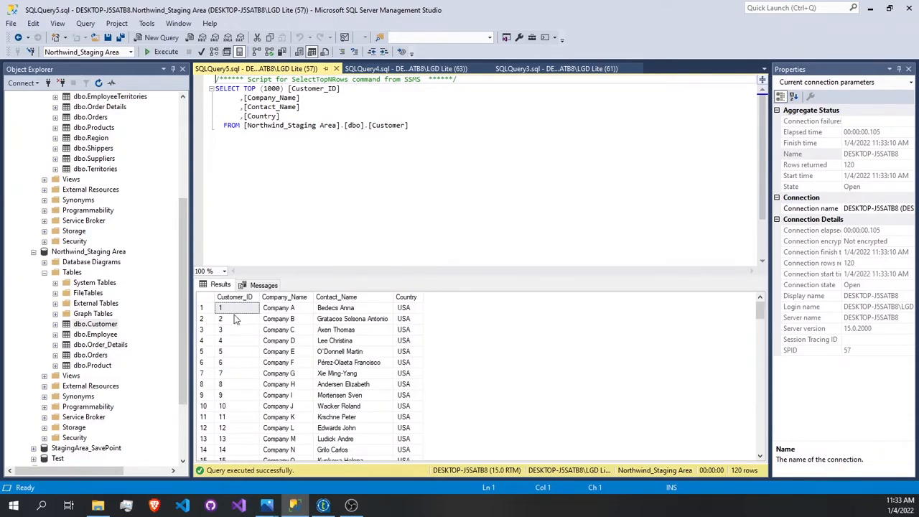
- Query the top 1000 rows of the staging area's dbo.Employee table and examine the Employee_ID values
right_click(99, 337)
click(143, 253)
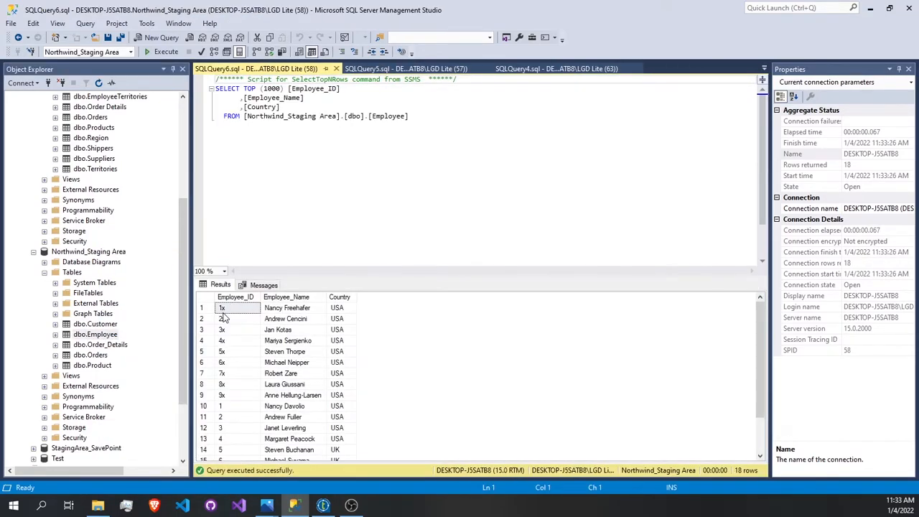
scroll(237, 345, down, 2)
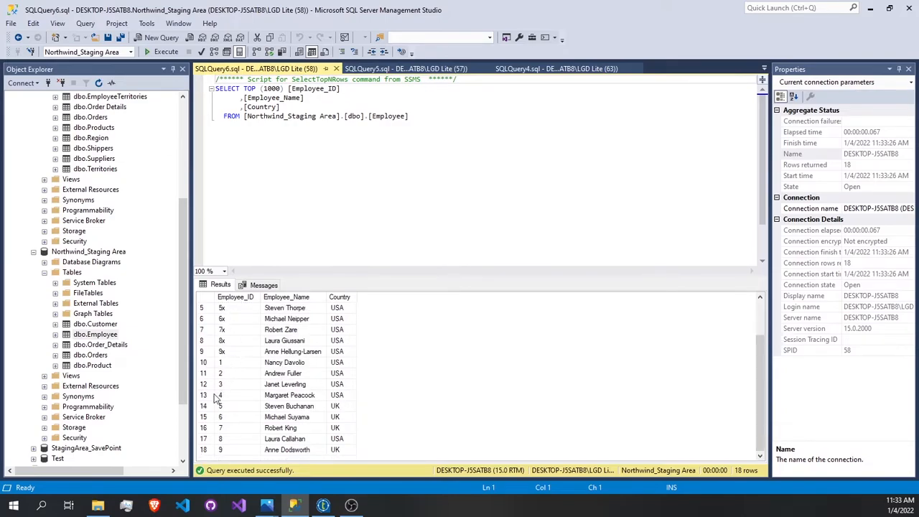
scroll(241, 409, up, 2)
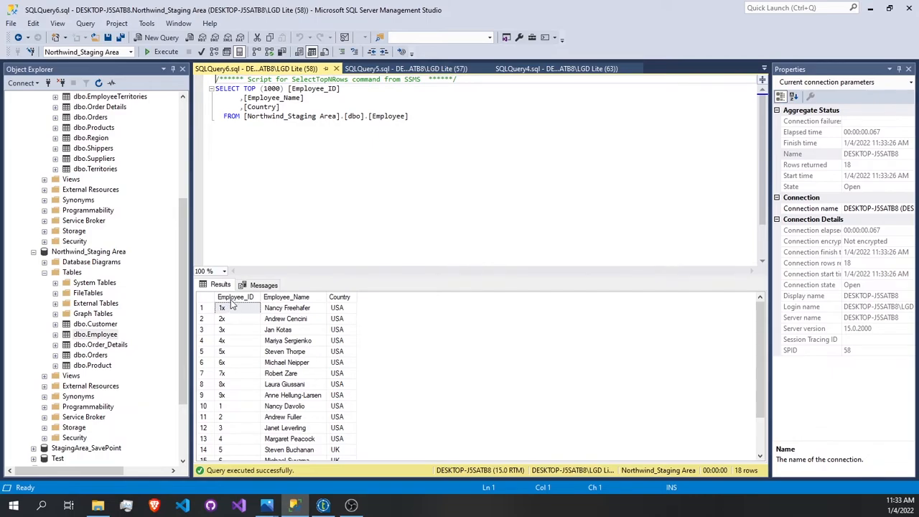
- Query the top 1000 rows of the staging area's dbo.Product table and examine the Product_ID values
right_click(105, 366)
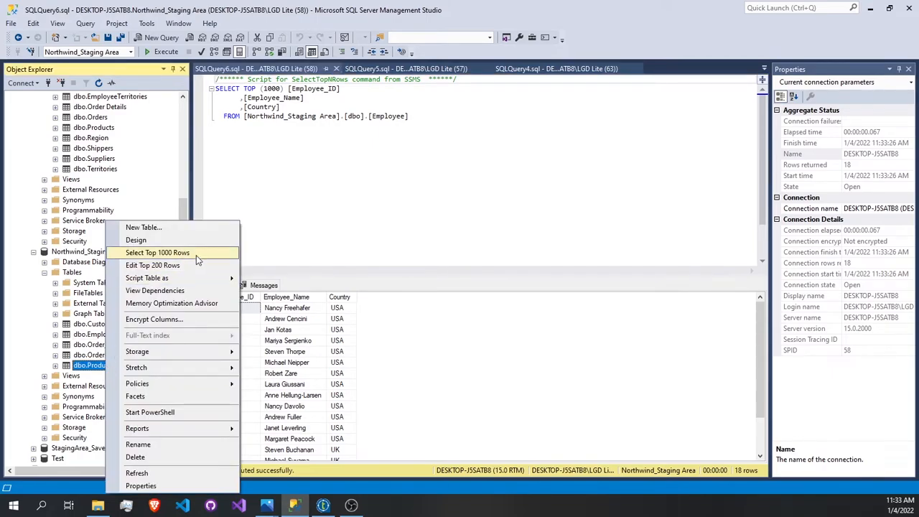
click(198, 260)
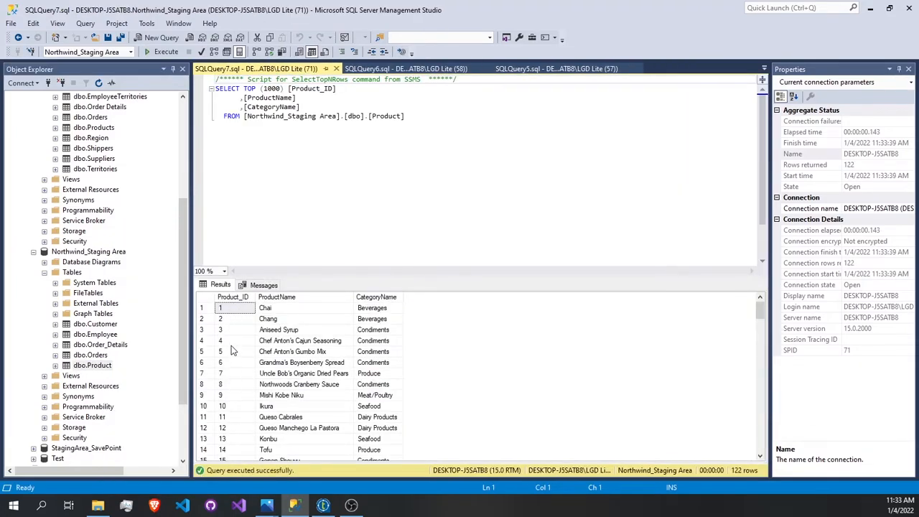
scroll(222, 323, down, 20)
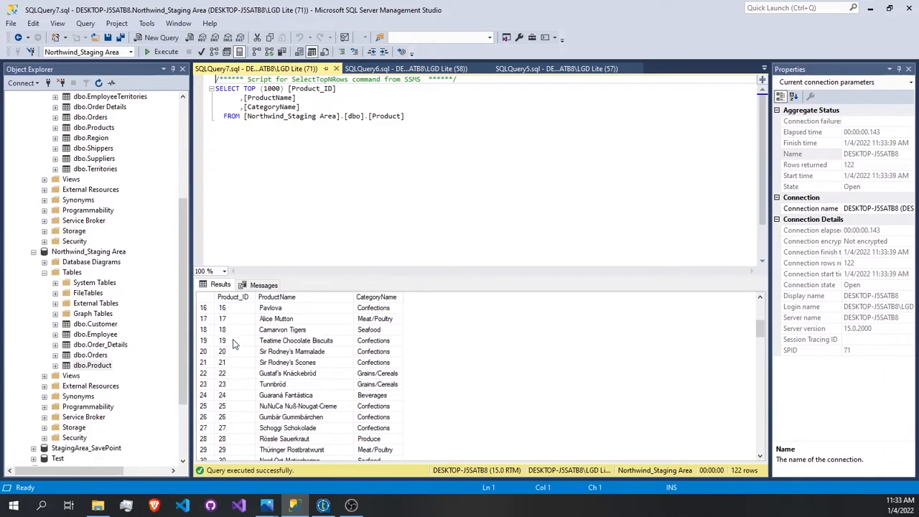
- Compare the Product_ID formats in the remaining rows of the Product query results
scroll(233, 350, down, 4)
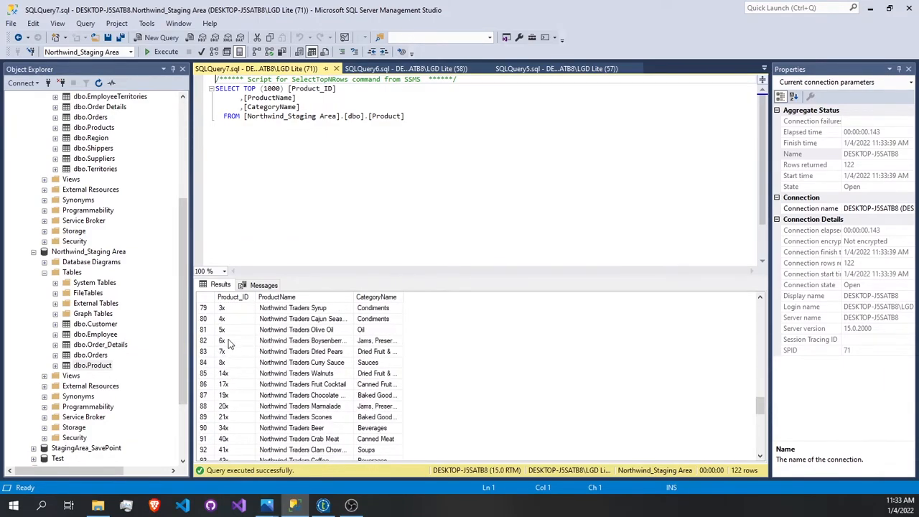
scroll(226, 365, up, 2)
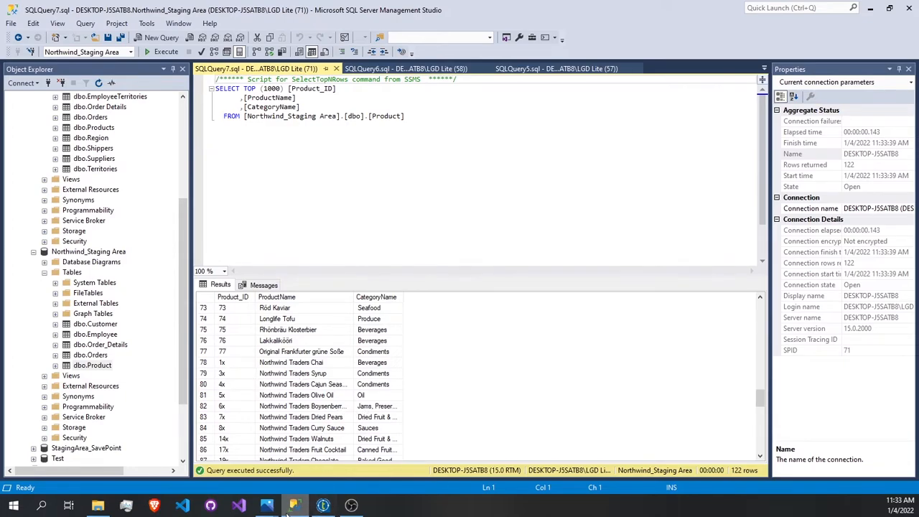
- Switch back to the Talend tMap editor, add a new output table named out1, and enlarge it
click(321, 506)
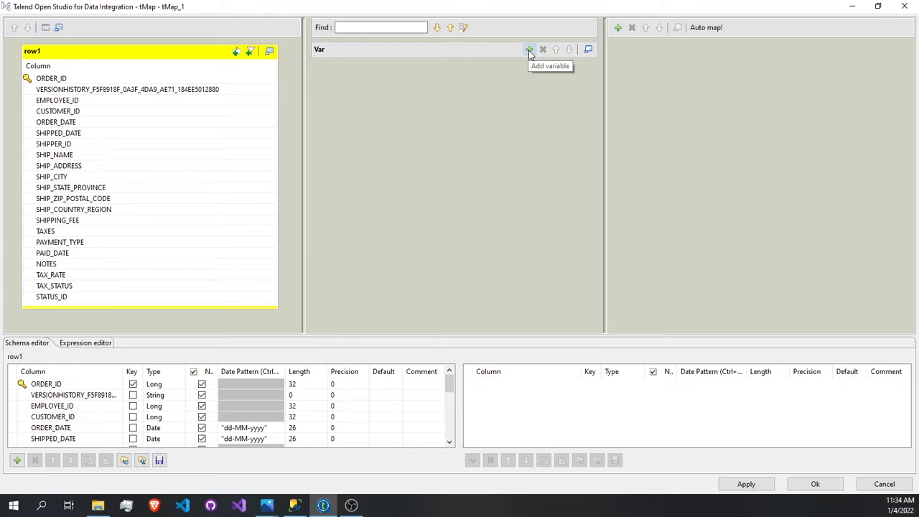
click(617, 27)
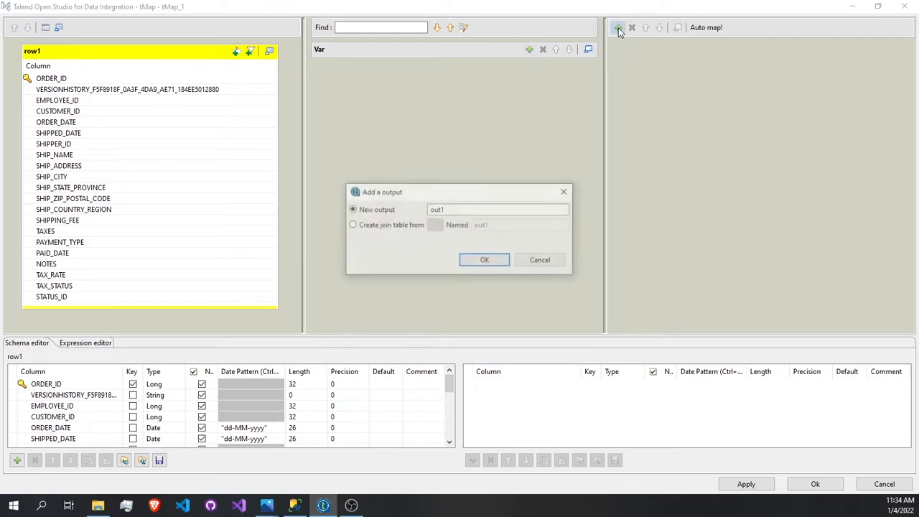
click(480, 260)
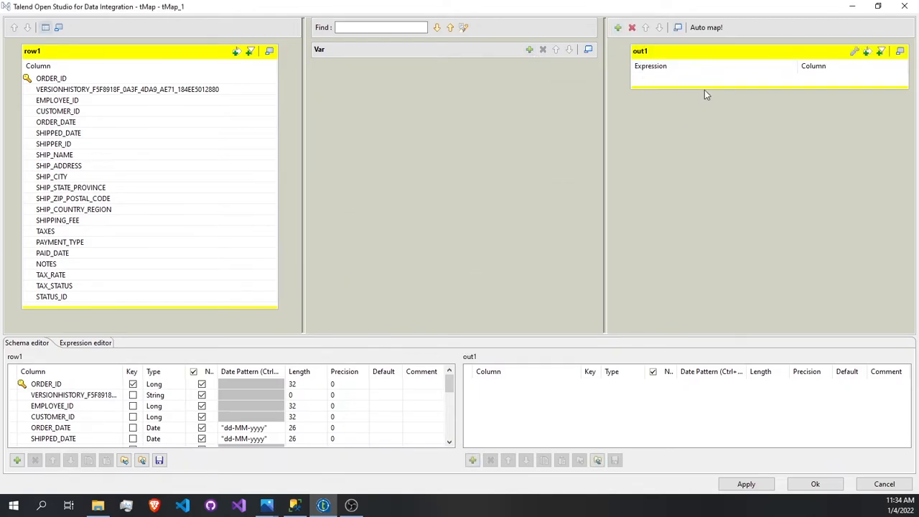
drag(713, 86, 713, 168)
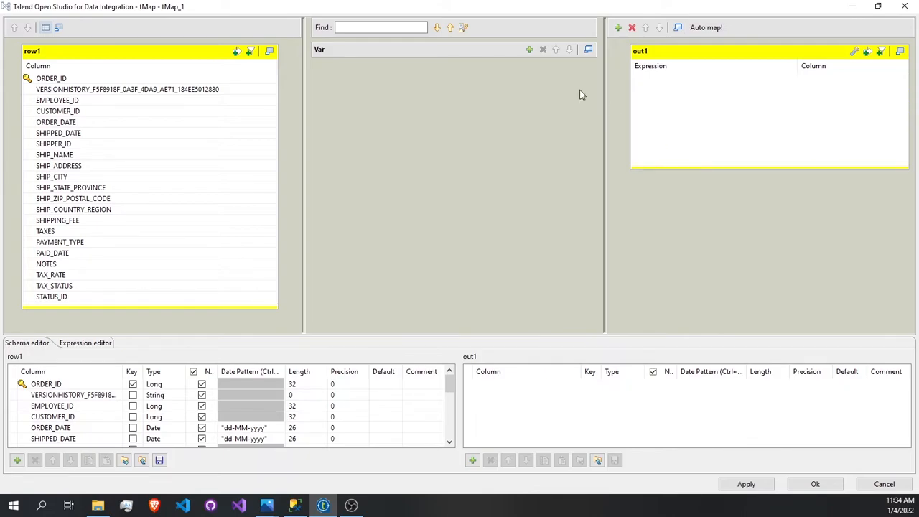
- Add a variable fed by row1's ORDER_ID and set its expression to String.valueOf(row1.ORDER_ID )+"x"
click(529, 50)
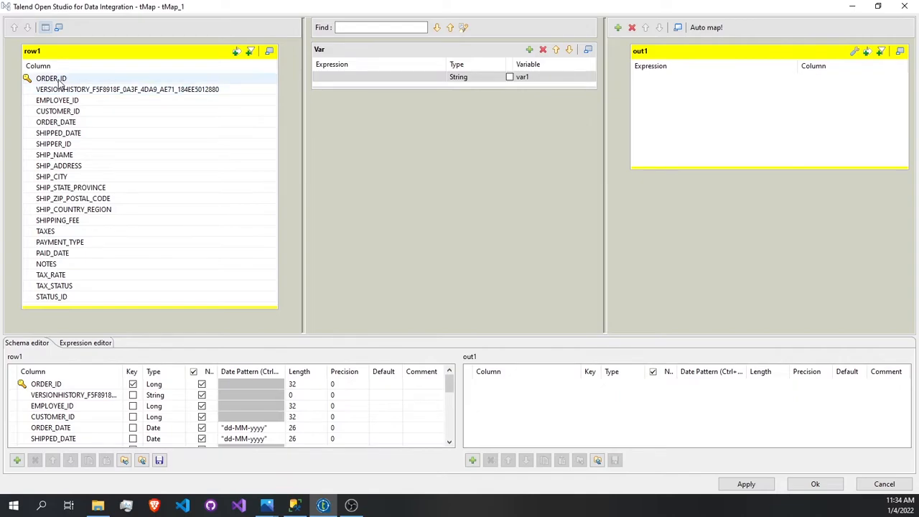
drag(76, 78, 393, 77)
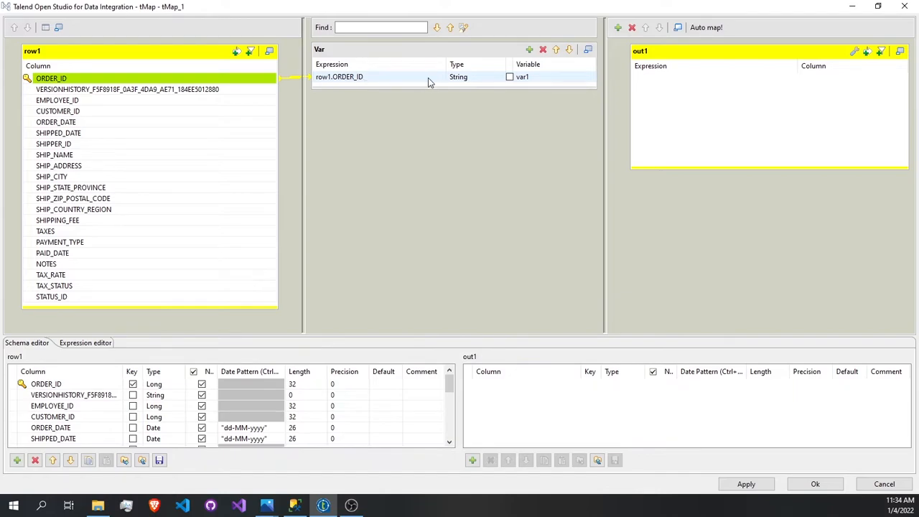
click(405, 78)
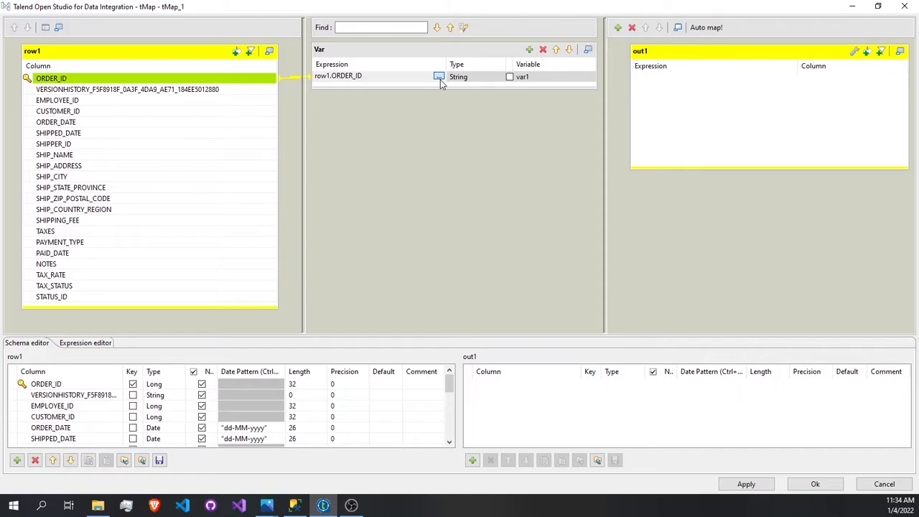
click(439, 78)
click(225, 111)
text(String.valuerow1.ORDER_ID)
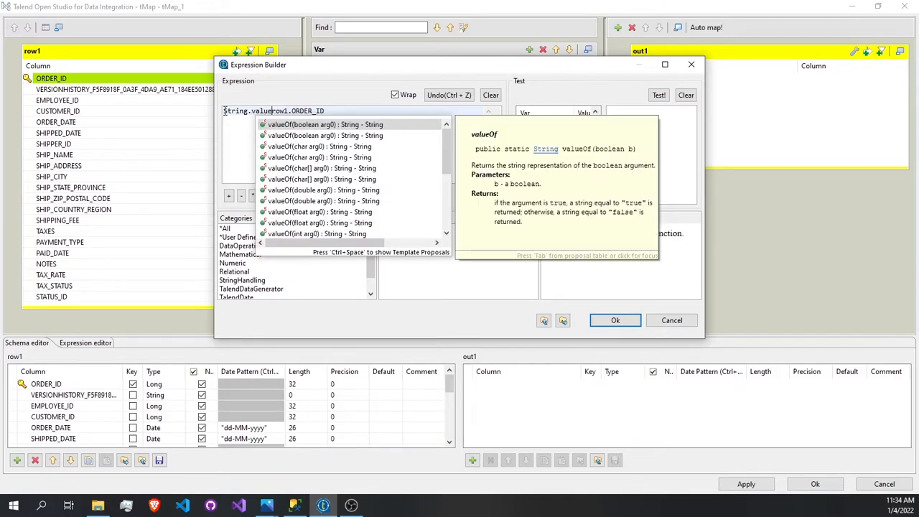
key(Return)
key(Escape)
drag(359, 111, 305, 111)
key(ctrl+x)
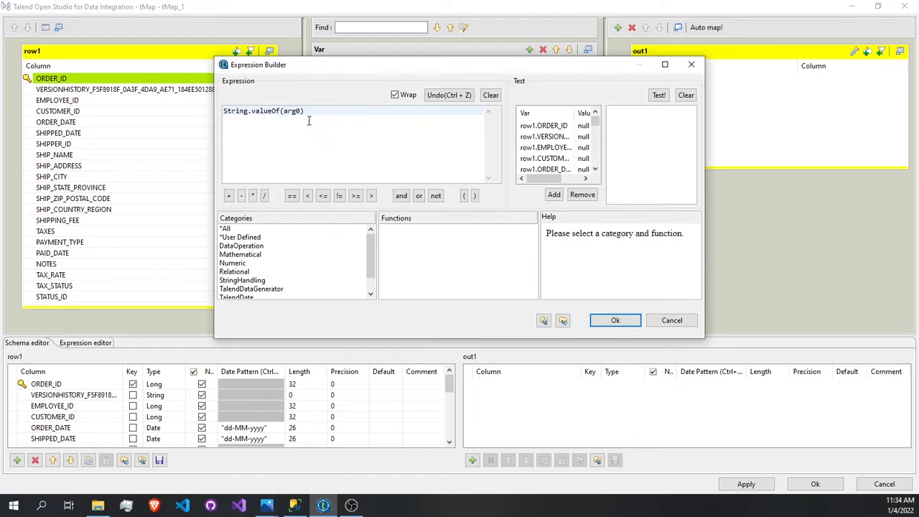
double_click(295, 111)
key(ctrl+v)
click(614, 320)
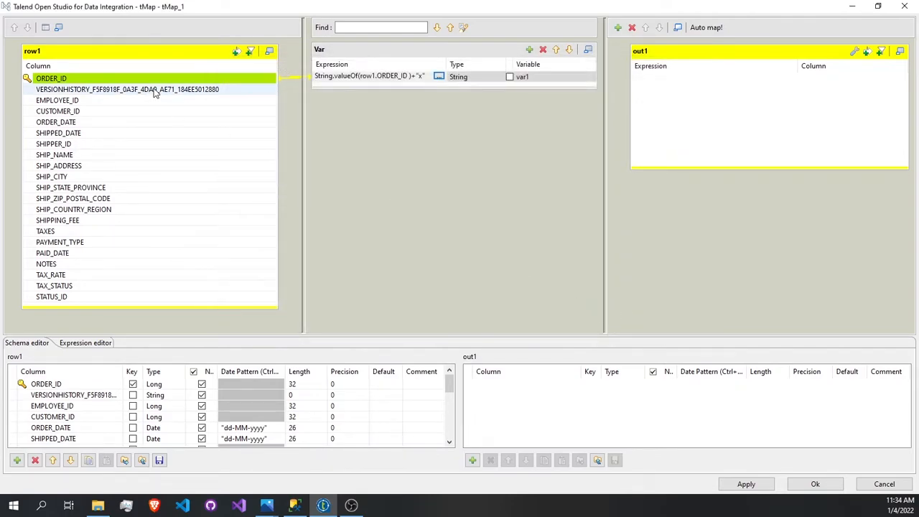
- Add row1's EMPLOYEE_ID as a variable in the Var table and set its type to String
drag(364, 89, 366, 148)
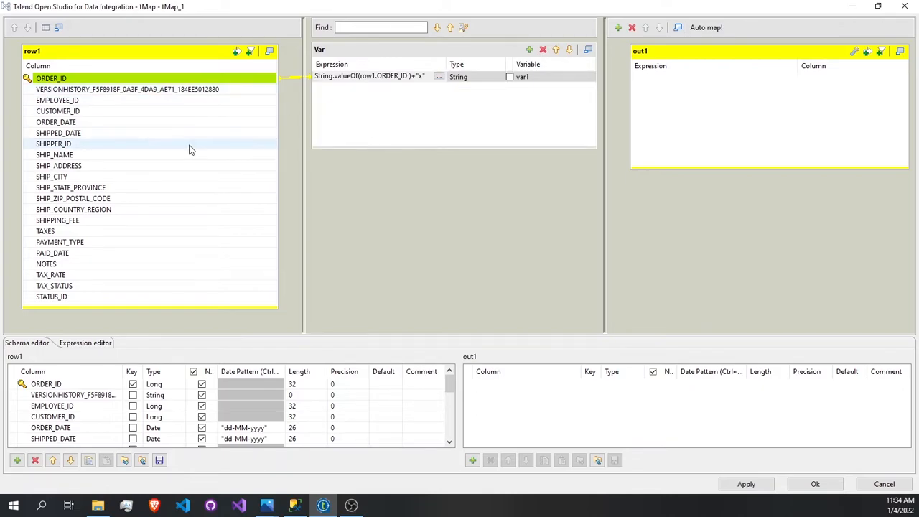
drag(73, 101, 352, 94)
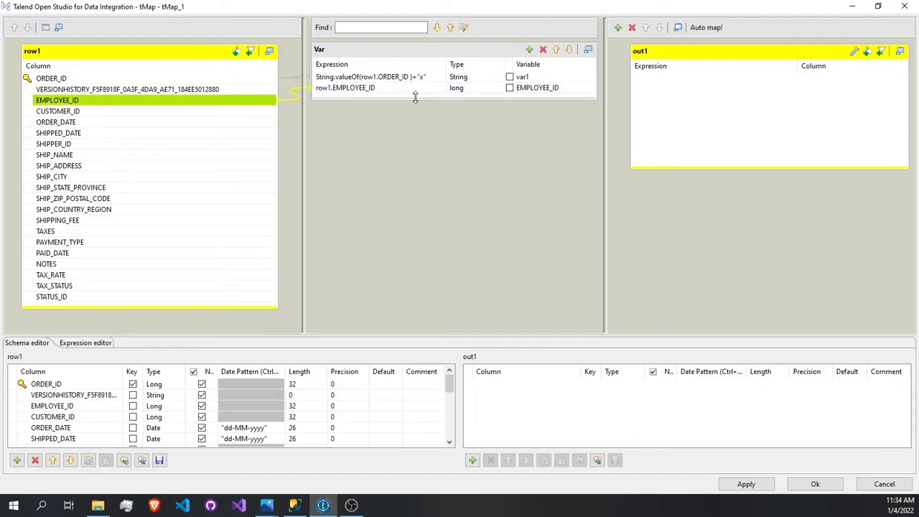
click(482, 88)
click(501, 88)
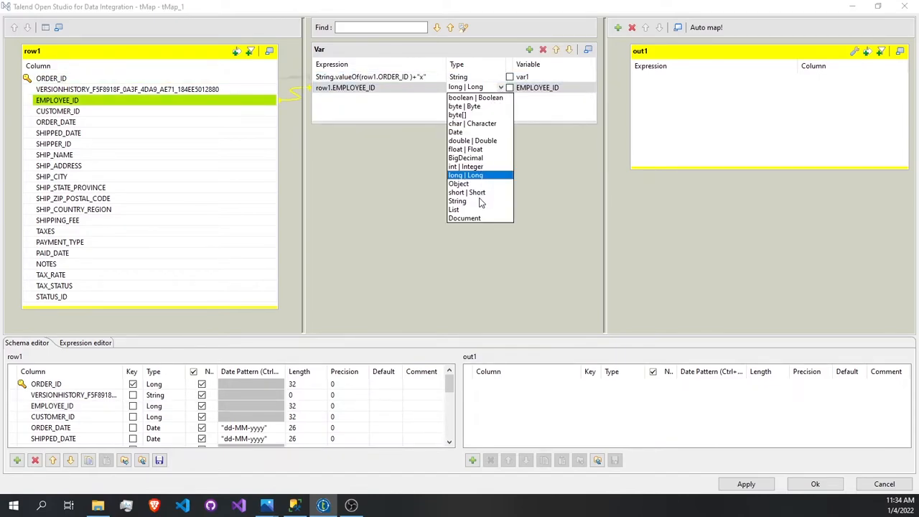
click(457, 201)
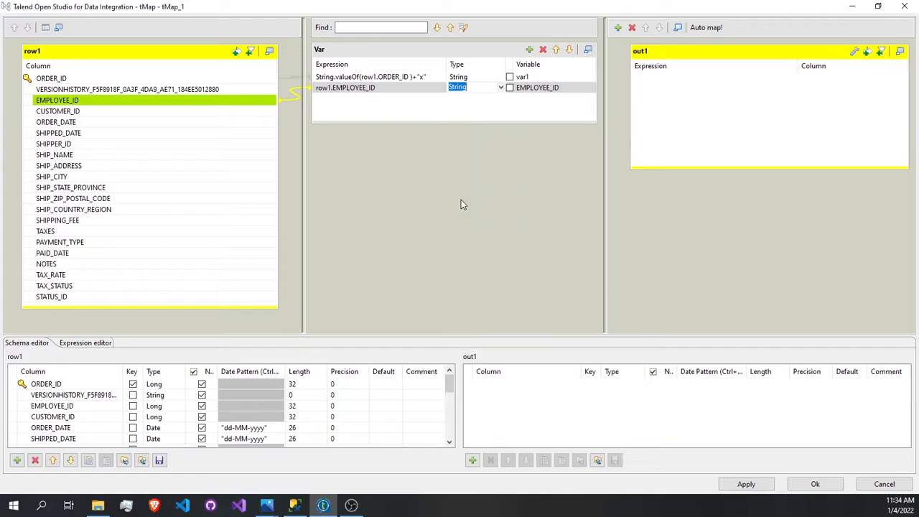
- Set the EMPLOYEE_ID variable's expression to String.valueOf(row1.EMPLOYEE_ID) +"x"
click(395, 87)
click(438, 88)
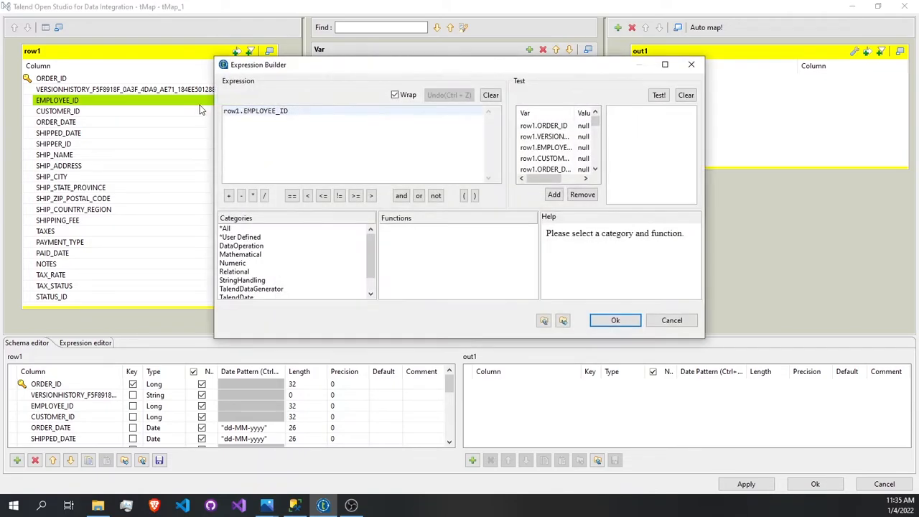
click(224, 112)
text(String()
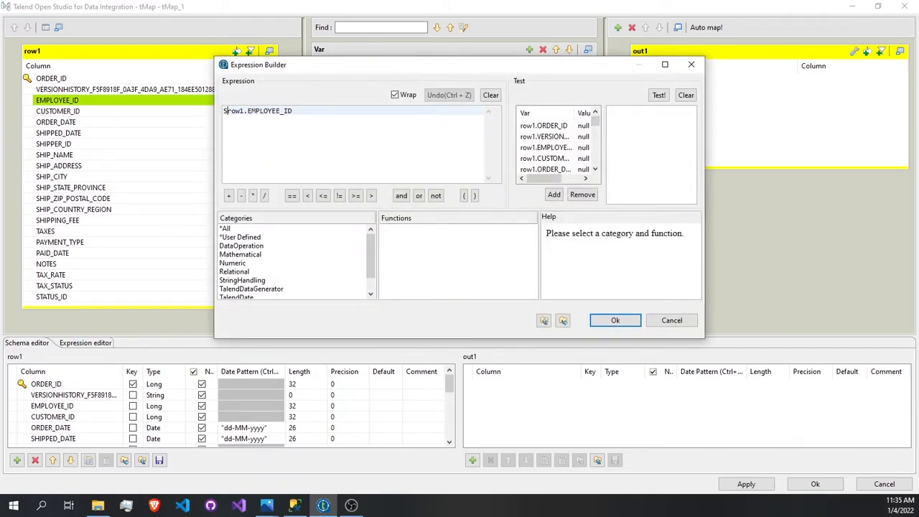
key(BackSpace)
text(.)
text(v)
text(a)
text(lueOro)
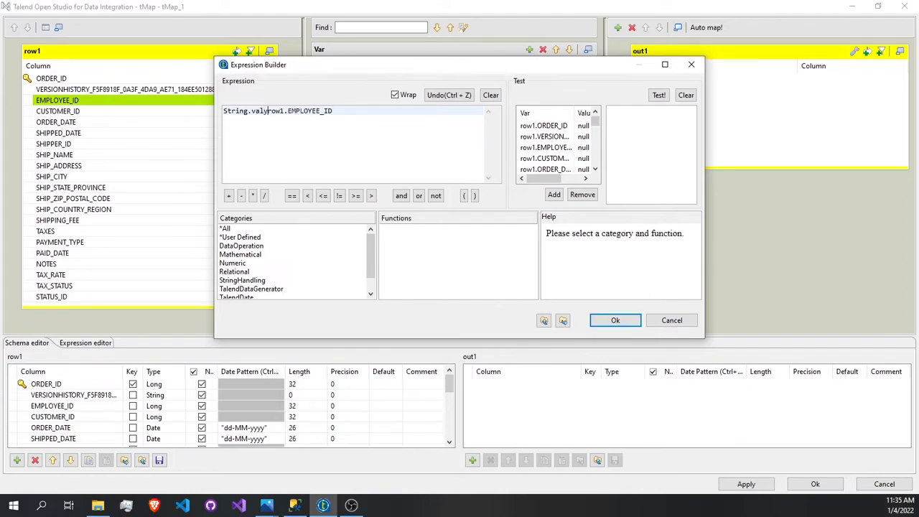
key(BackSpace)
text(Of()
click(616, 320)
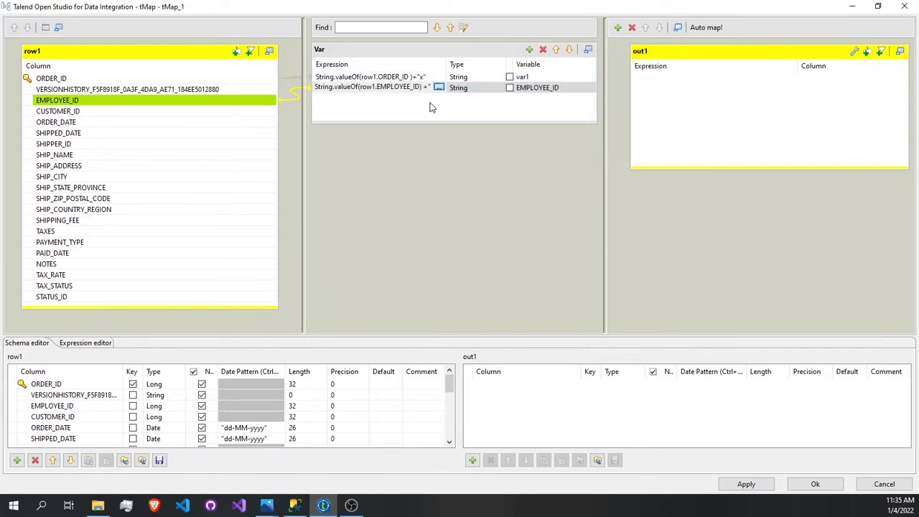
- Add row1's CUSTOMER_ID as a variable in the Var table and set its type to String
drag(67, 114, 360, 99)
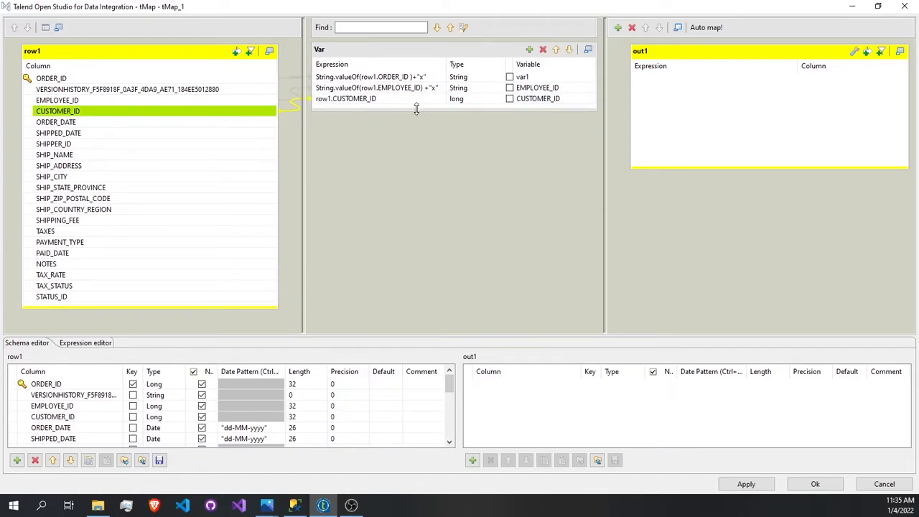
drag(416, 109, 419, 127)
click(495, 102)
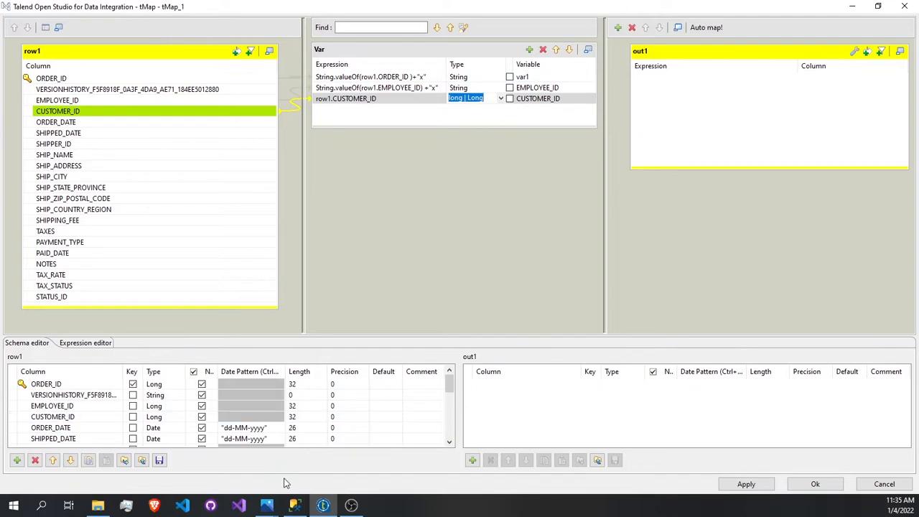
click(502, 100)
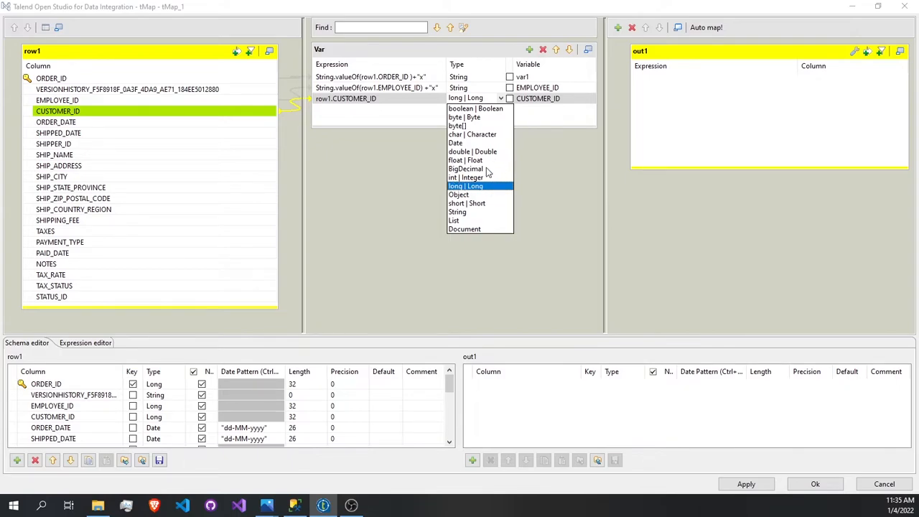
click(463, 212)
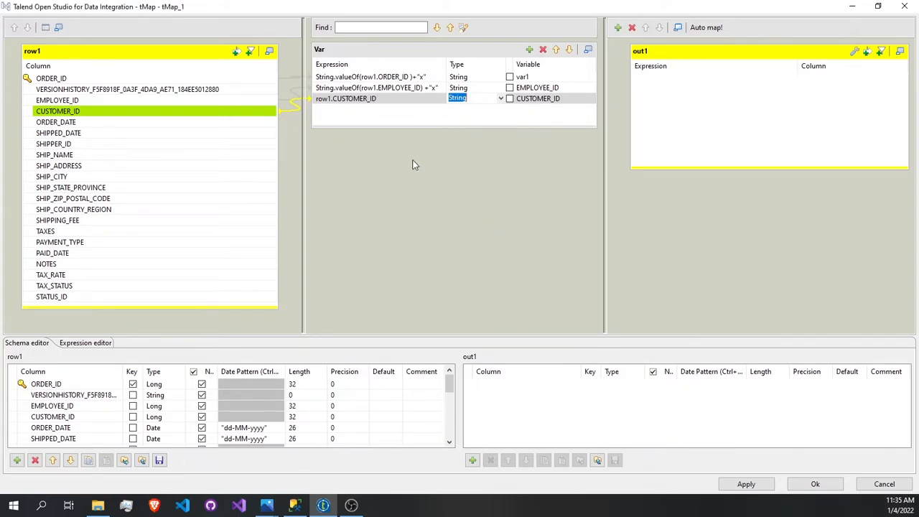
- Set the CUSTOMER_ID variable's expression to String.valueOf(row1.CUSTOMER_ID)
click(393, 100)
click(440, 98)
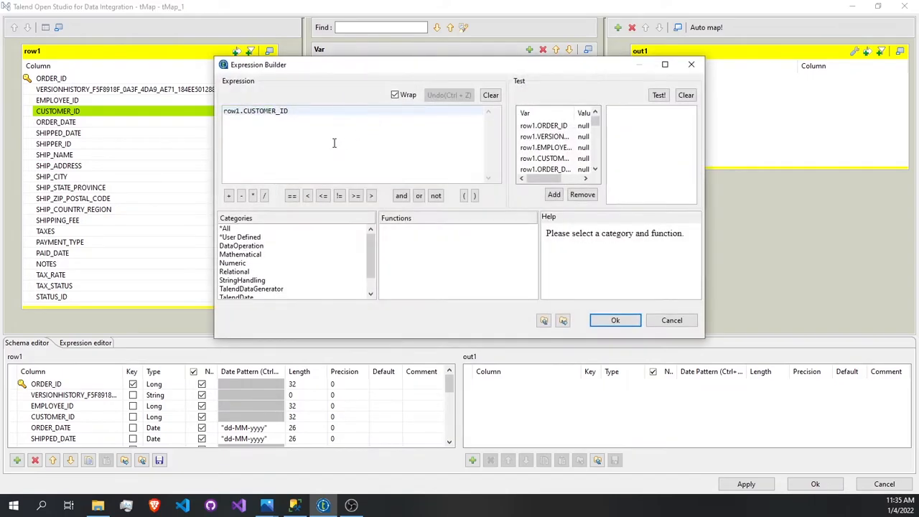
click(224, 110)
text(String.va)
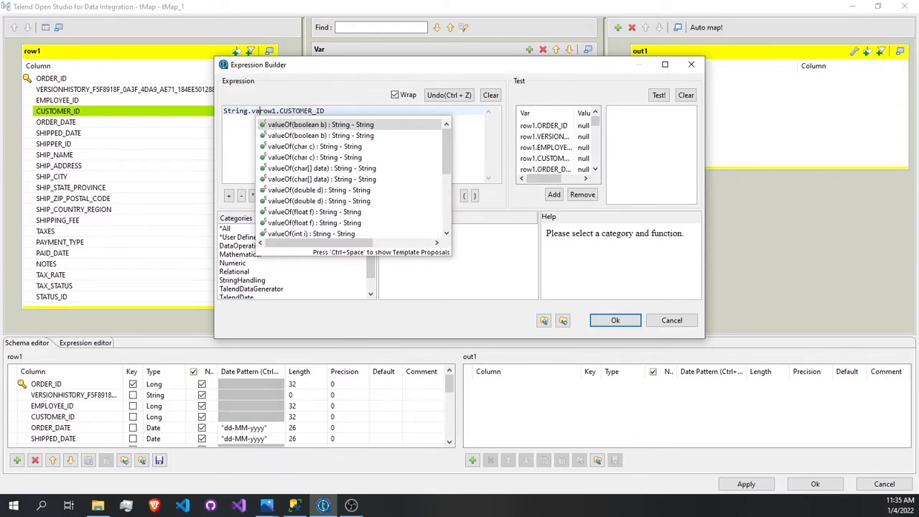
text(ly)
key(BackSpace)
text(ueof()
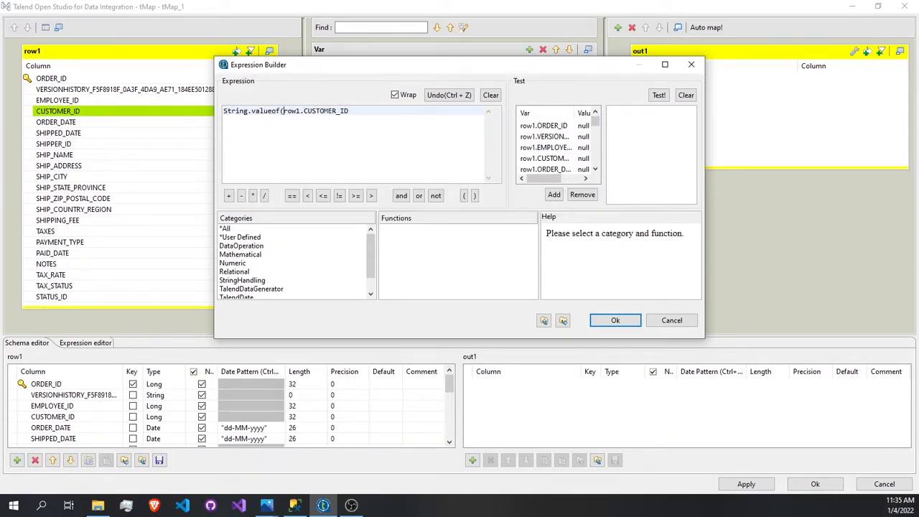
text(Of(')
key(BackSpace)
click(613, 320)
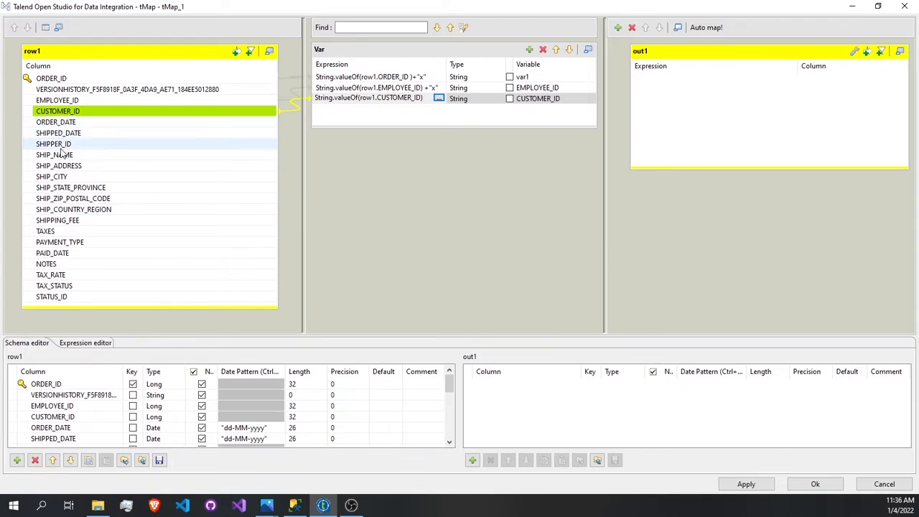
- Map row1's ORDER_DATE and SHIPPED_DATE plus the variables var1, EMPLOYEE_ID and CUSTOMER_ID into the out1 output
mouse_move(68, 123)
mouse_down()
mouse_move(681, 113)
mouse_move(687, 129)
mouse_up()
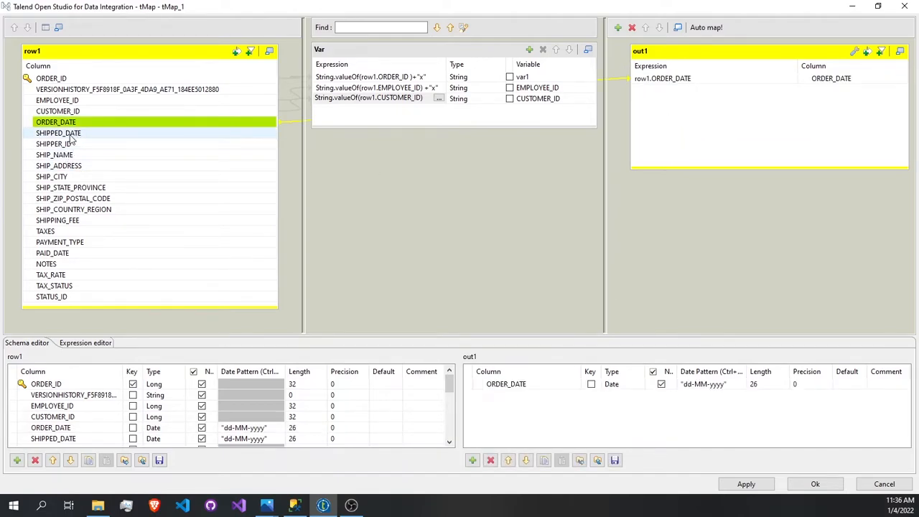
drag(63, 139, 679, 114)
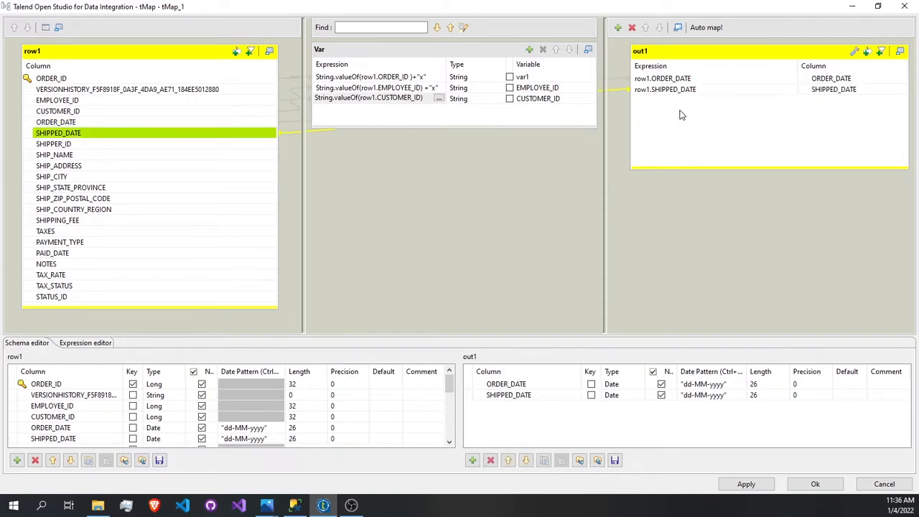
drag(522, 77, 707, 131)
drag(567, 91, 685, 147)
drag(537, 101, 690, 131)
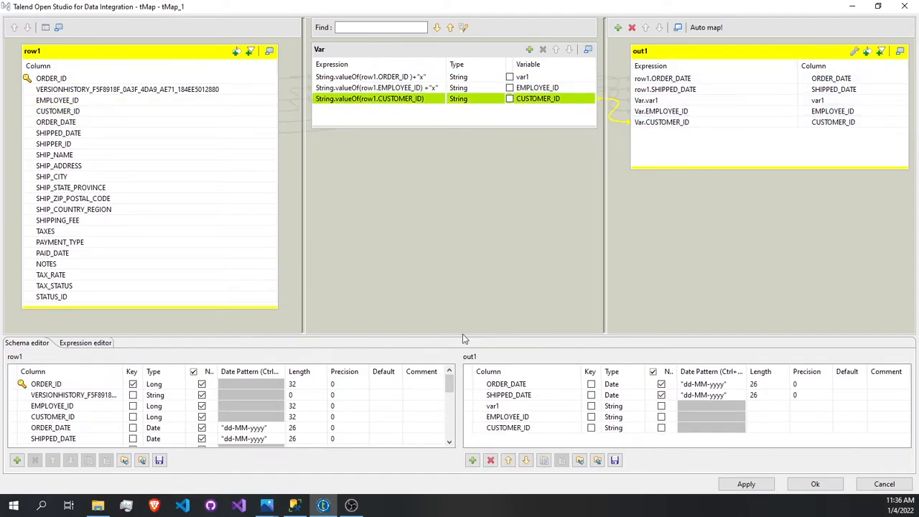
- Rename the out1 columns ORDER_DATE, SHIPPED_DATE and var1 as Order_Date, Shipped_Date and Order_ID in the schema
click(545, 388)
text(O)
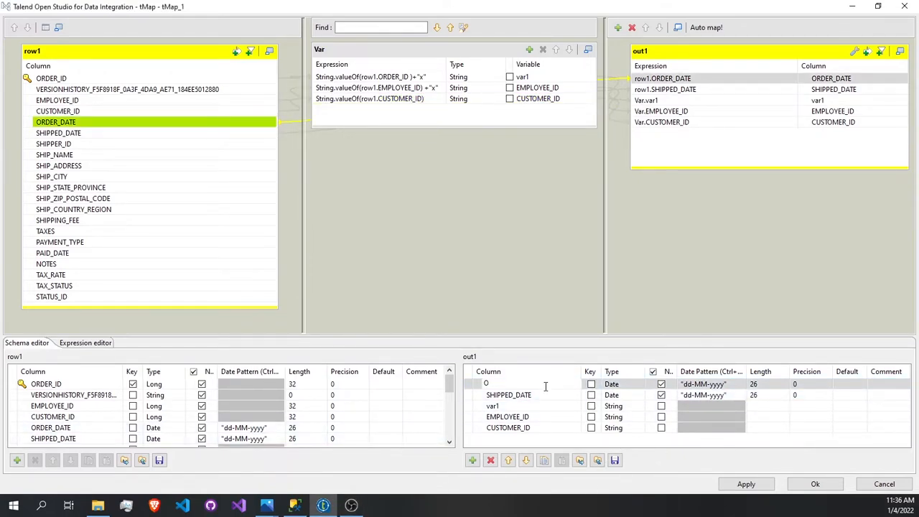
key(BackSpace)
text(D)
key(BackSpace)
text(Order_Date)
click(501, 396)
click(507, 395)
text(Shipped_Da)
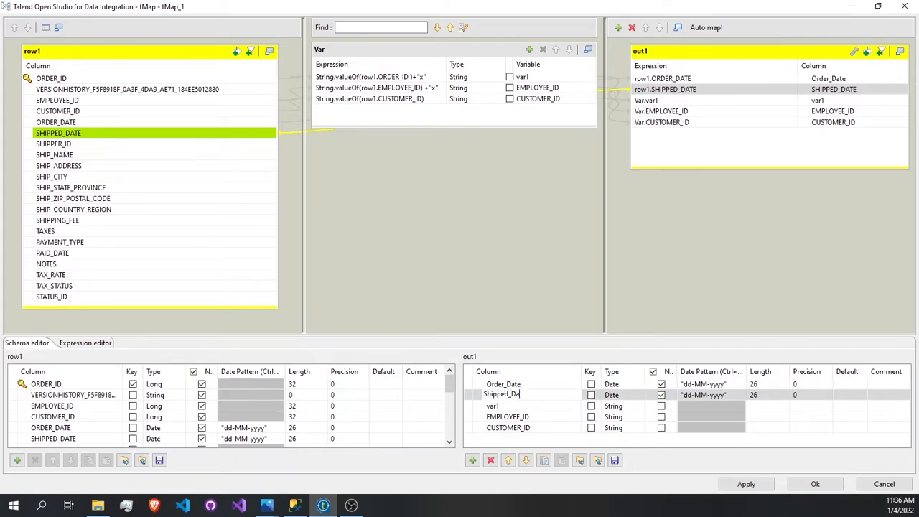
text(te)
click(507, 406)
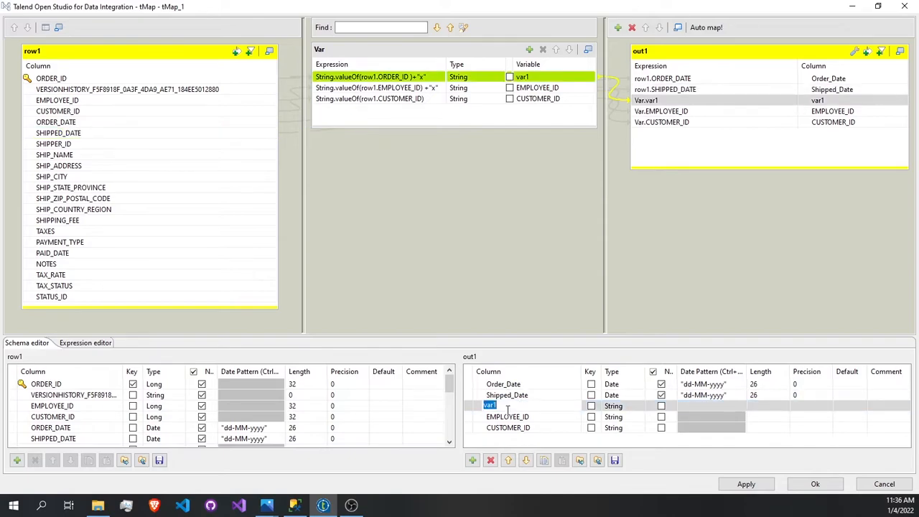
text(Or)
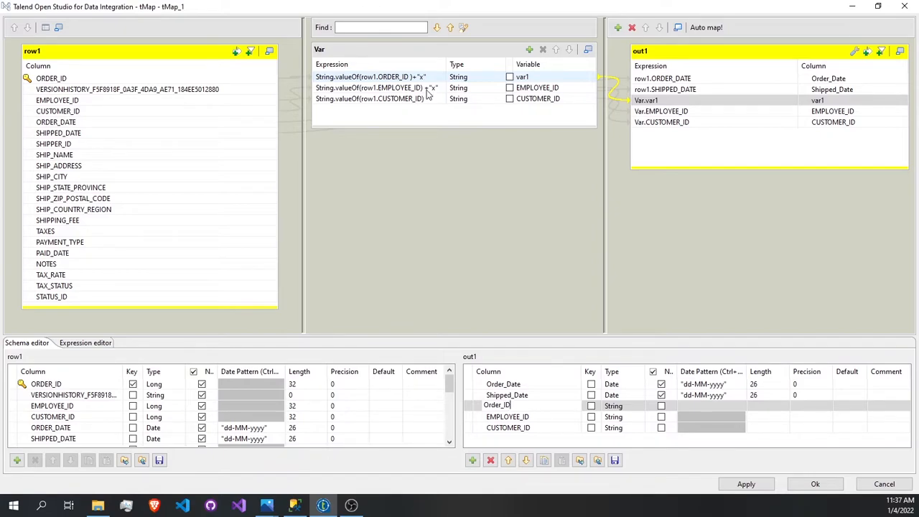
- Finish renaming out1's var1 column as Order_ID and move it to the beginning of the out1 schema
text(der_ID)
click(533, 416)
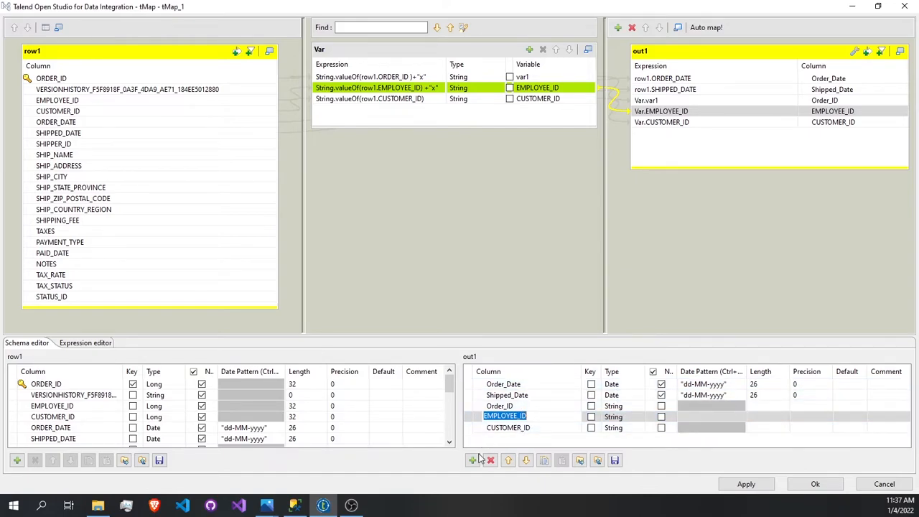
click(499, 405)
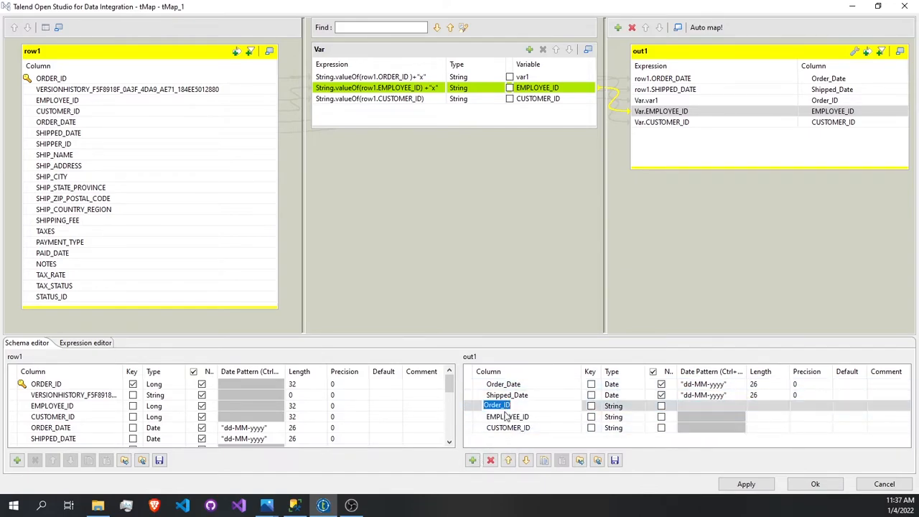
click(507, 460)
click(508, 460)
- Move EMPLOYEE_ID and CUSTOMER_ID up in the out1 schema so they directly follow Order_ID
click(507, 419)
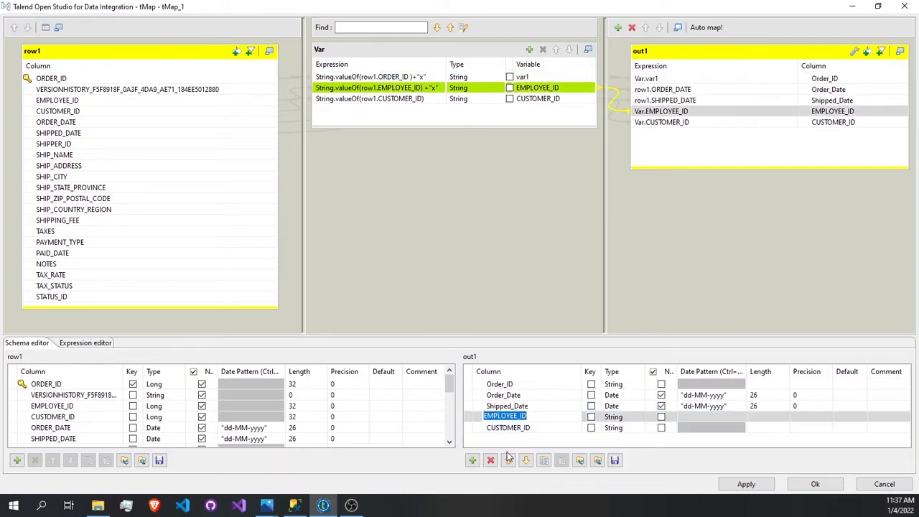
click(507, 460)
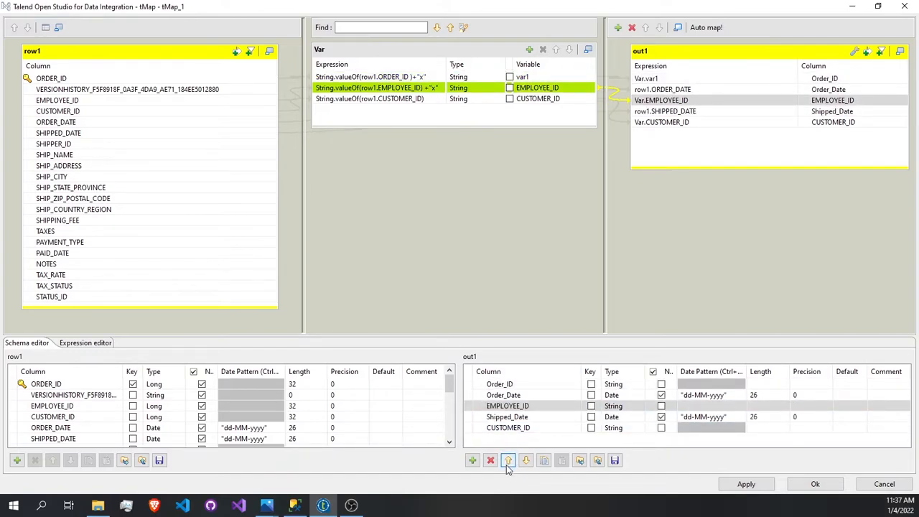
click(508, 460)
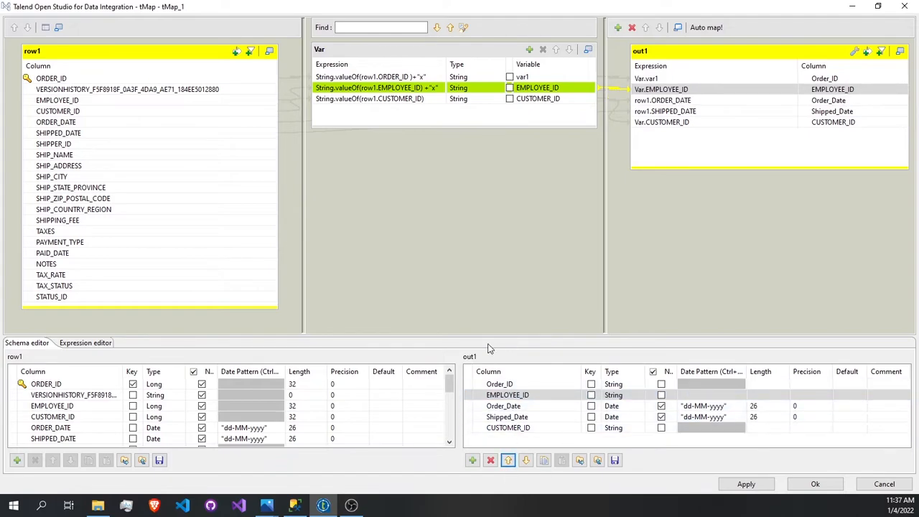
double_click(511, 428)
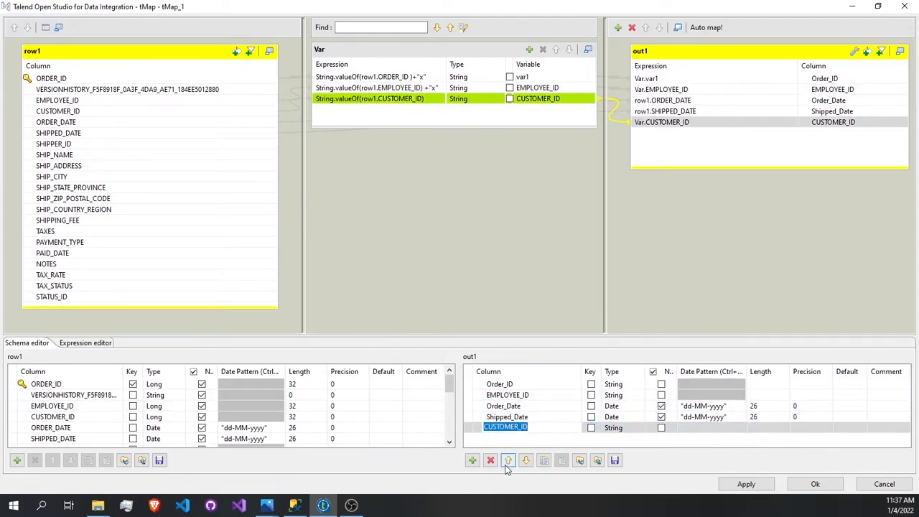
click(508, 460)
click(508, 460)
- Set the length of out1's Order_ID, EMPLOYEE_ID and CUSTOMER_ID columns to 50, then apply and close the tMap_1 mapping
click(773, 382)
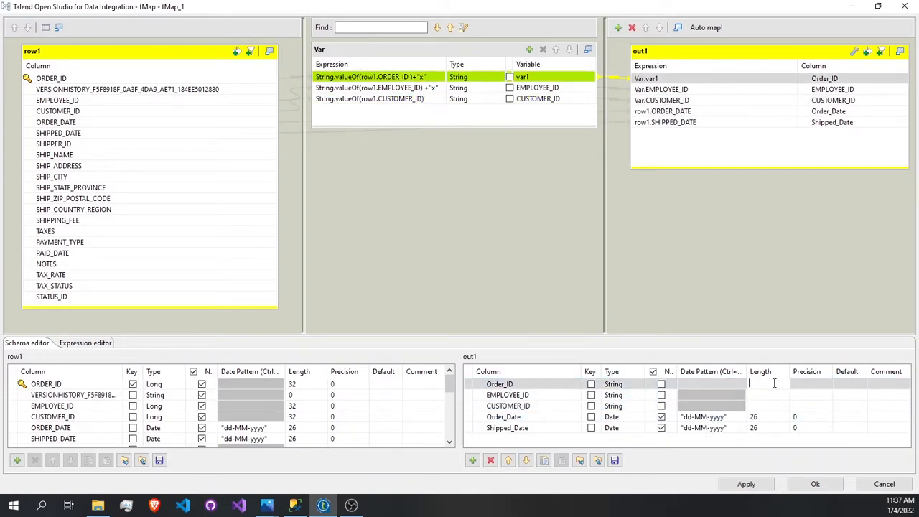
text(50)
key(Tab)
text(5)
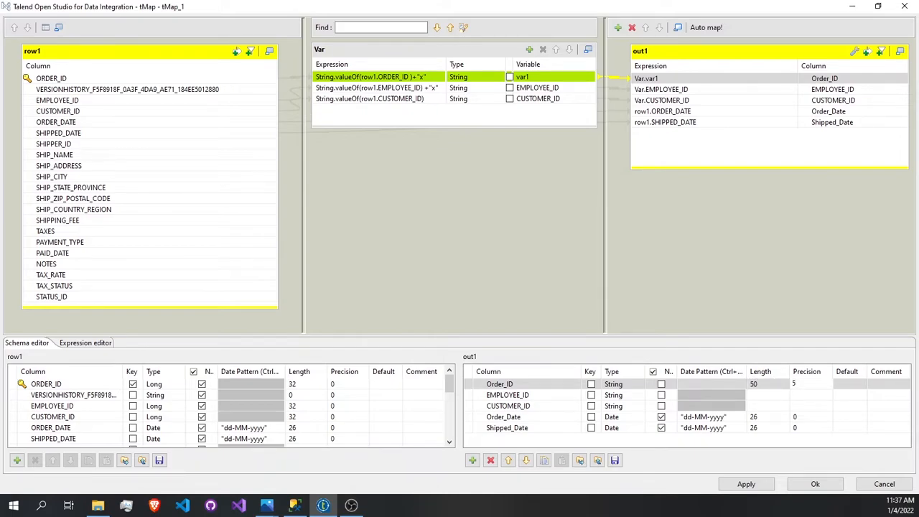
click(754, 394)
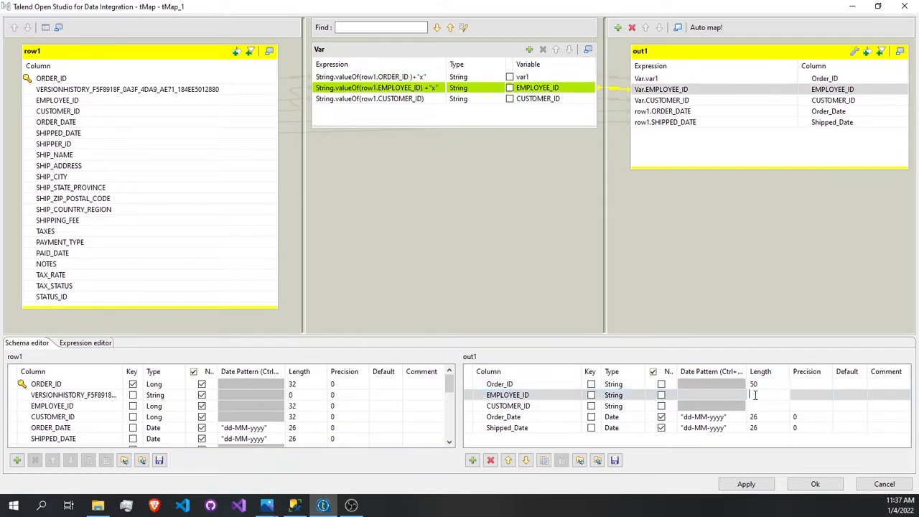
click(753, 405)
text(50)
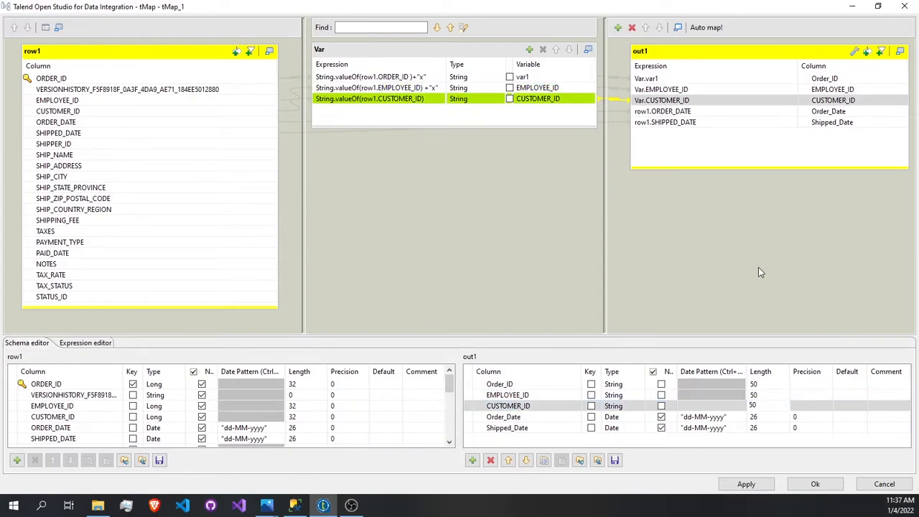
click(766, 483)
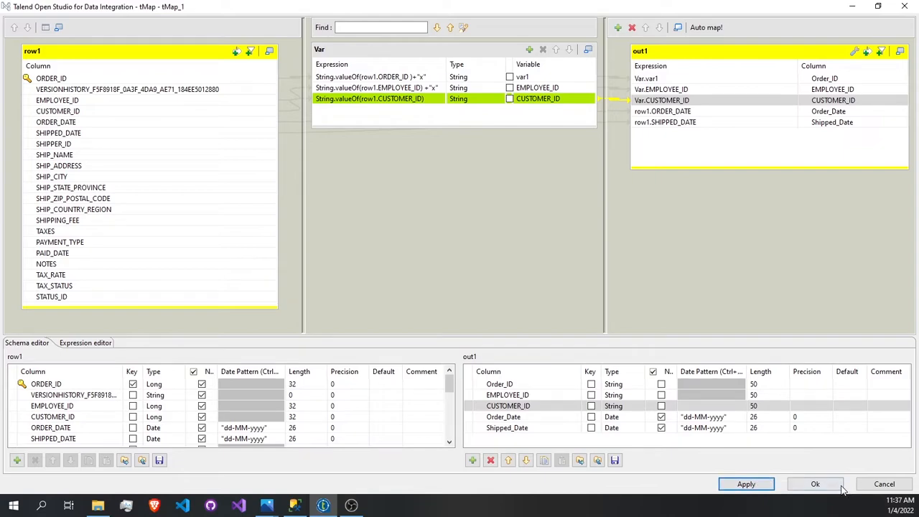
click(814, 483)
- Open the tMap_2 mapping and add an output table named out2
double_click(541, 209)
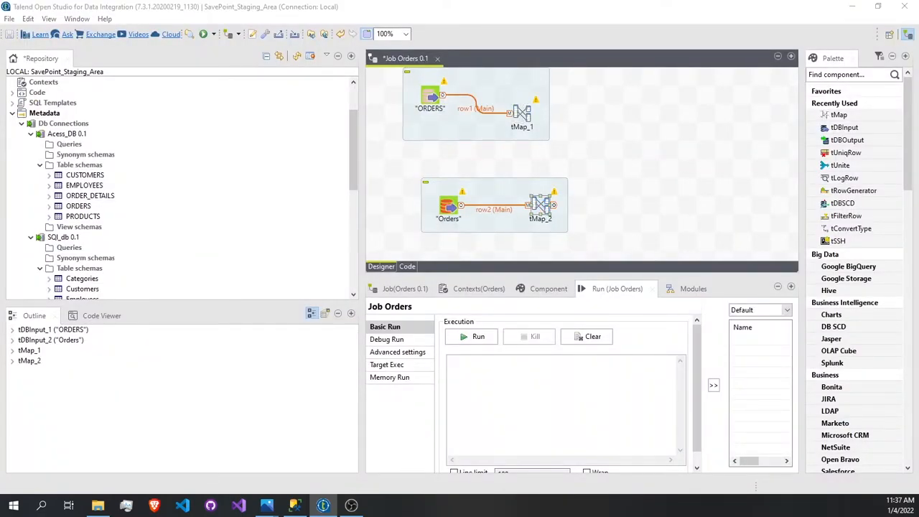
drag(699, 113, 635, 2)
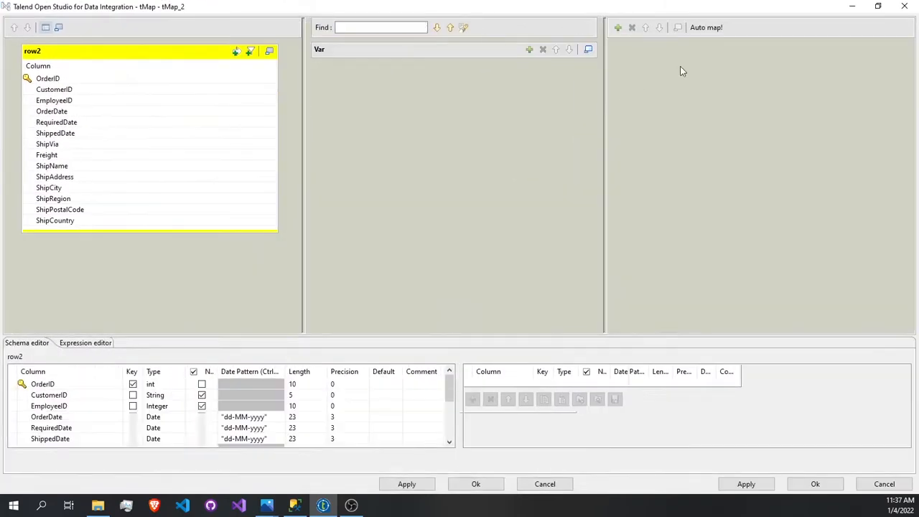
click(618, 28)
click(482, 260)
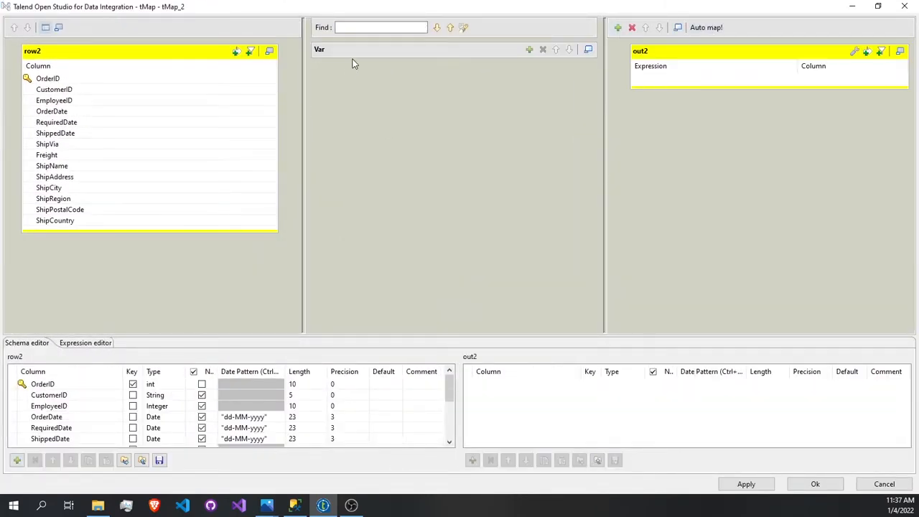
- Add a String variable taking row2.OrderID and a second variable from row2's EmployeeID to the Var table
click(527, 50)
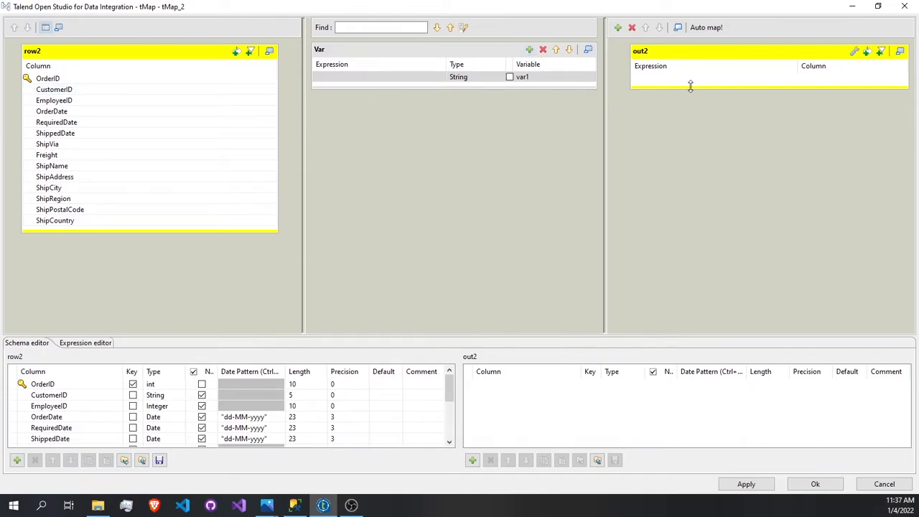
drag(690, 88, 691, 126)
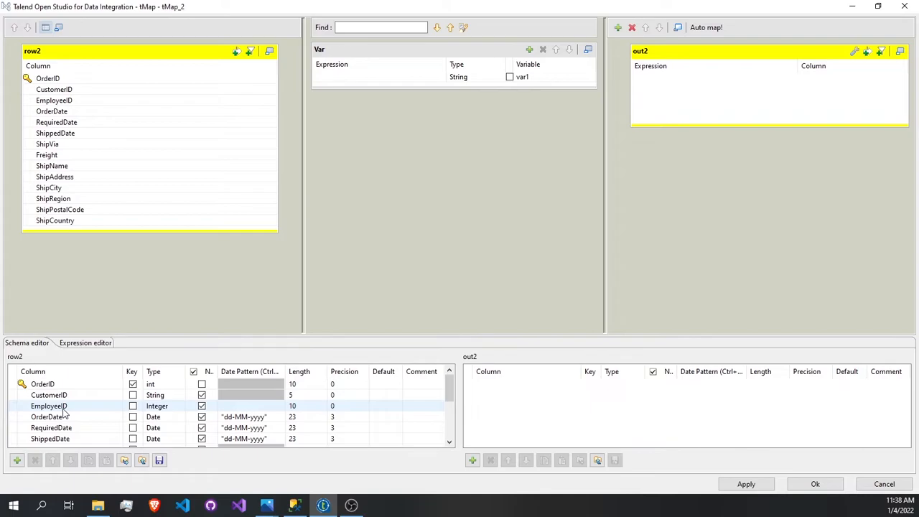
drag(60, 80, 447, 80)
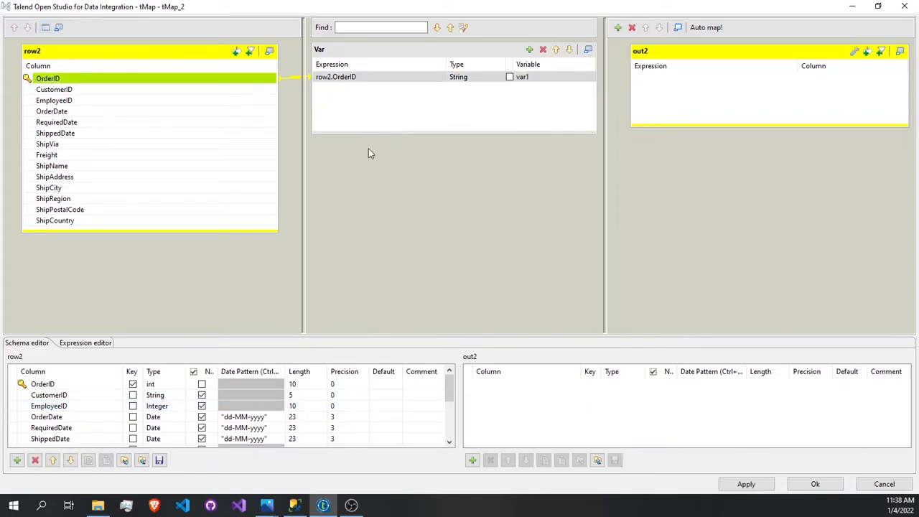
click(59, 395)
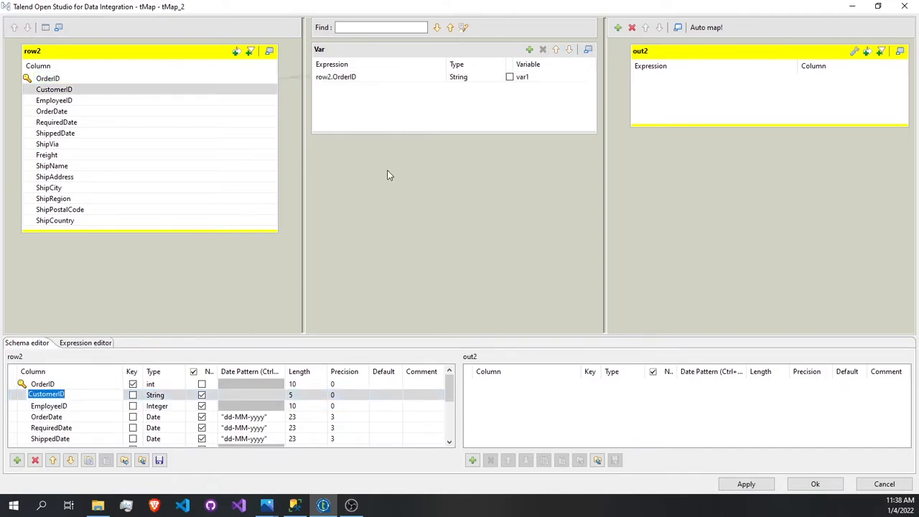
click(64, 406)
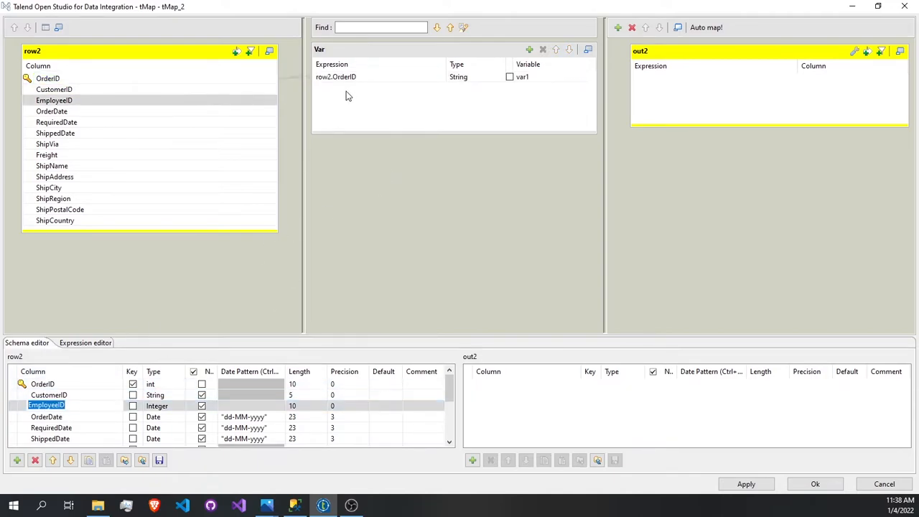
drag(56, 103, 381, 92)
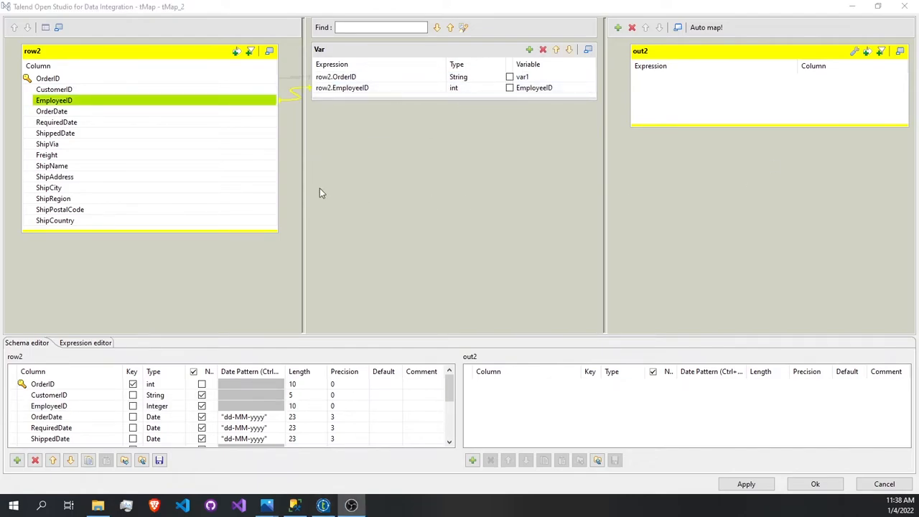
- Set the var1 variable's expression to String.valueOf(row2.OrderID)
click(438, 78)
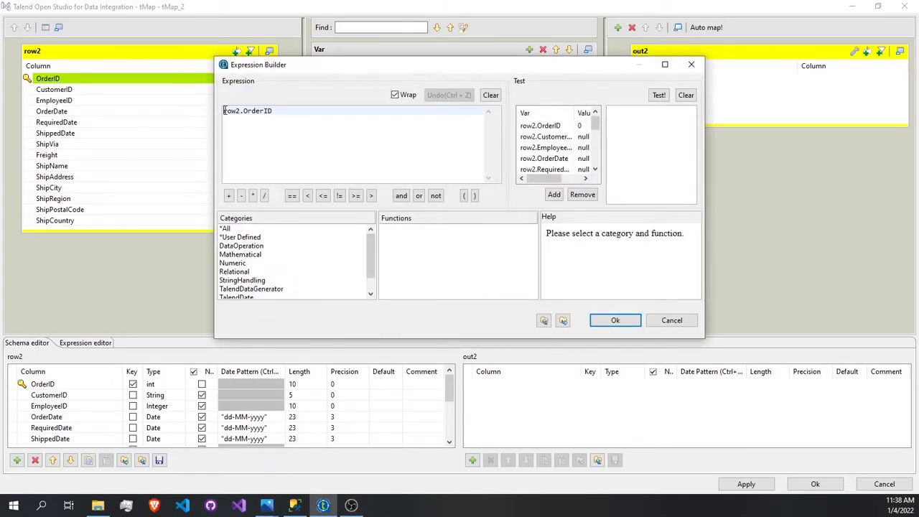
click(224, 110)
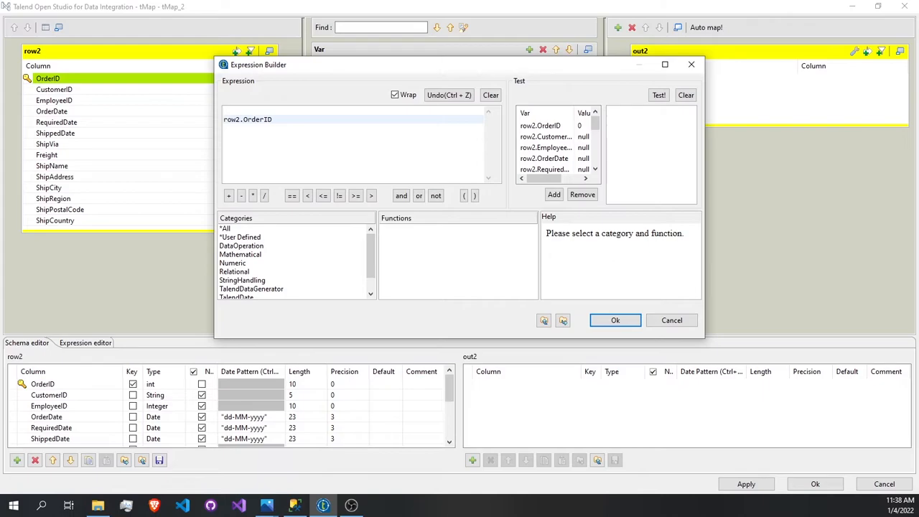
text(String.val)
key(Return)
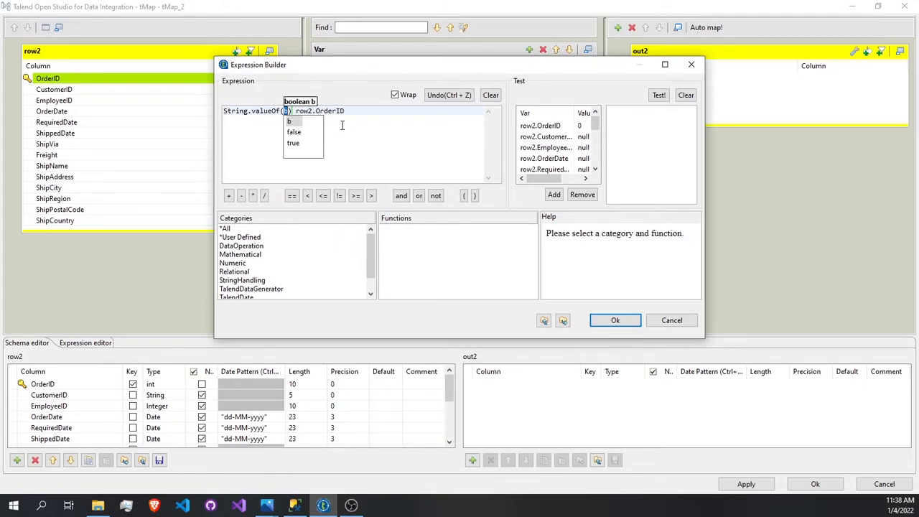
click(340, 113)
drag(345, 113, 295, 113)
key(ctrl+c)
key(BackSpace)
key(ctrl+v)
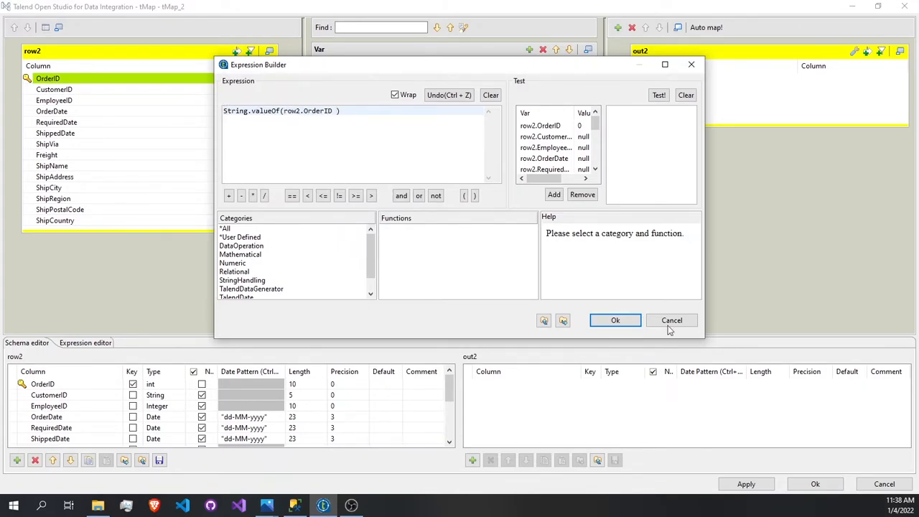
click(615, 320)
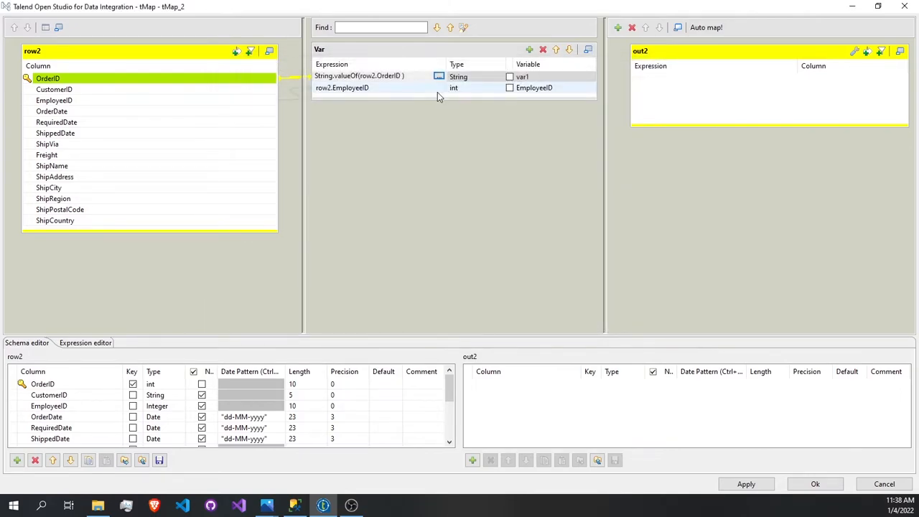
- Set the EmployeeID variable's expression to String.valueOf(row2.EmployeeID) and its type to String
click(431, 89)
click(439, 88)
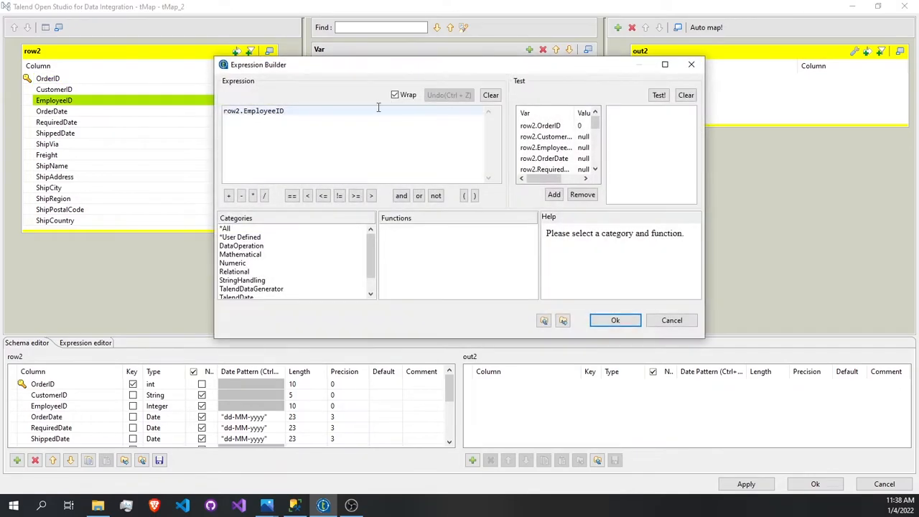
click(225, 112)
text(s)
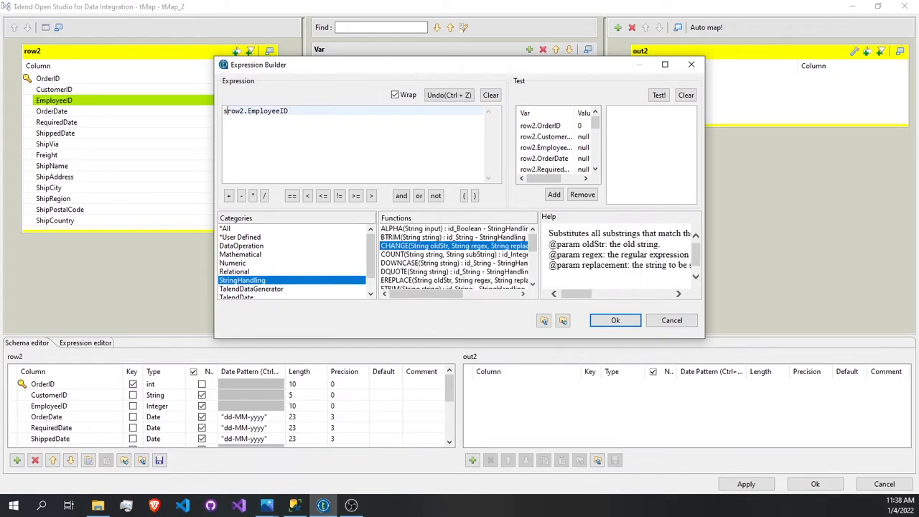
text(tring.valueOf()
click(309, 130)
text())
click(611, 321)
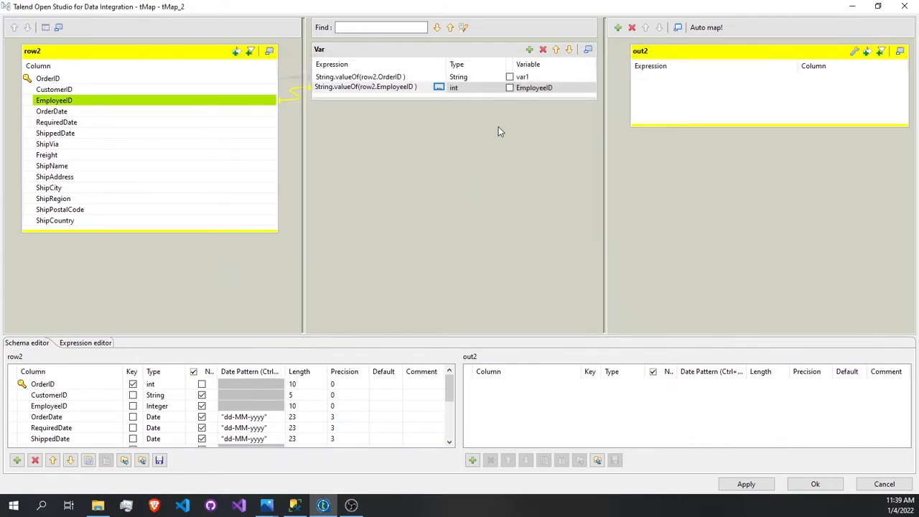
click(493, 91)
click(501, 87)
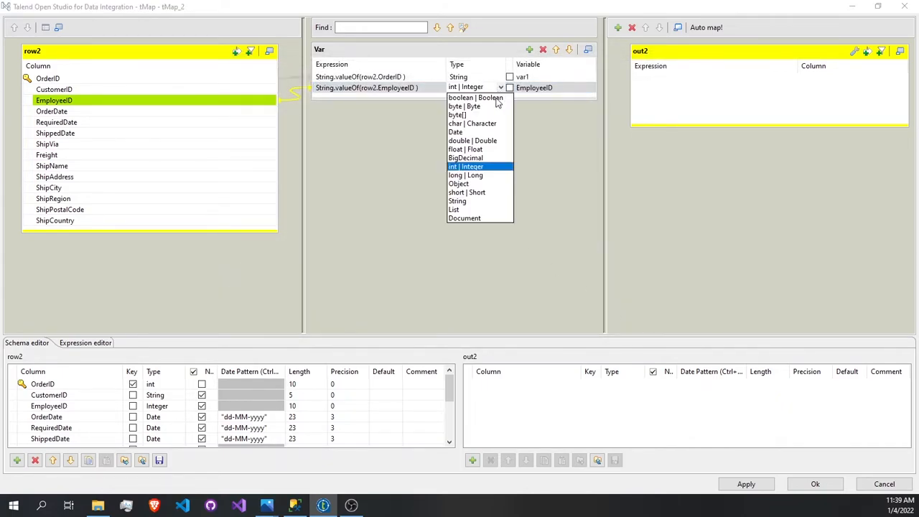
click(471, 201)
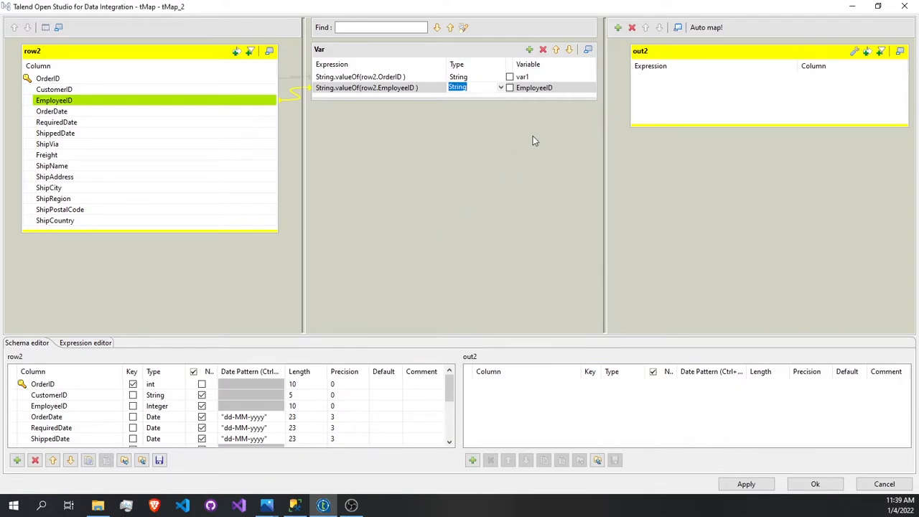
- Map the variables var1 and EmployeeID plus row2's CustomerID, OrderDate and ShippedDate into the out2 output
drag(521, 77, 682, 83)
drag(580, 92, 675, 104)
drag(54, 89, 675, 111)
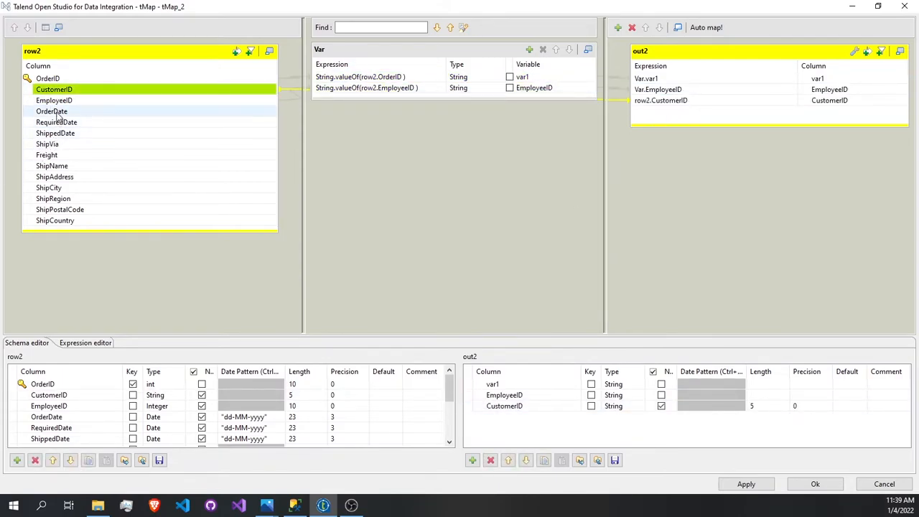
drag(61, 111, 673, 118)
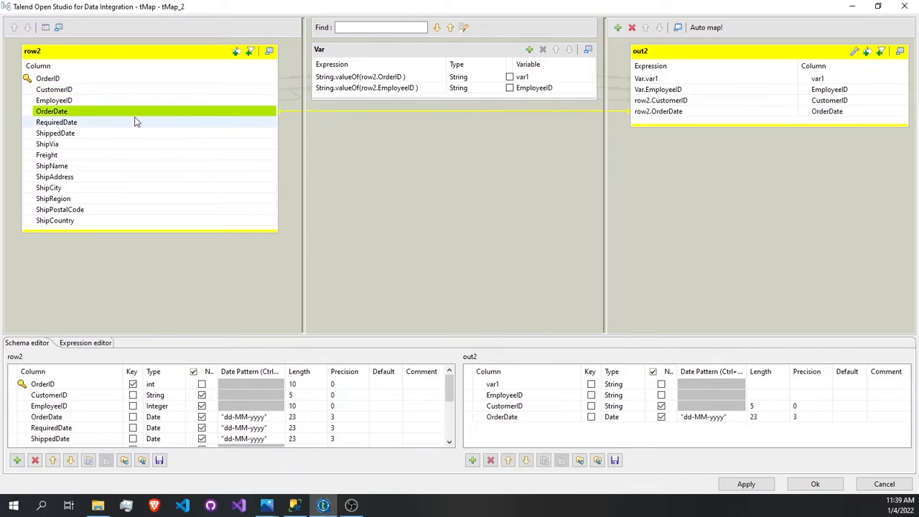
drag(75, 129, 652, 124)
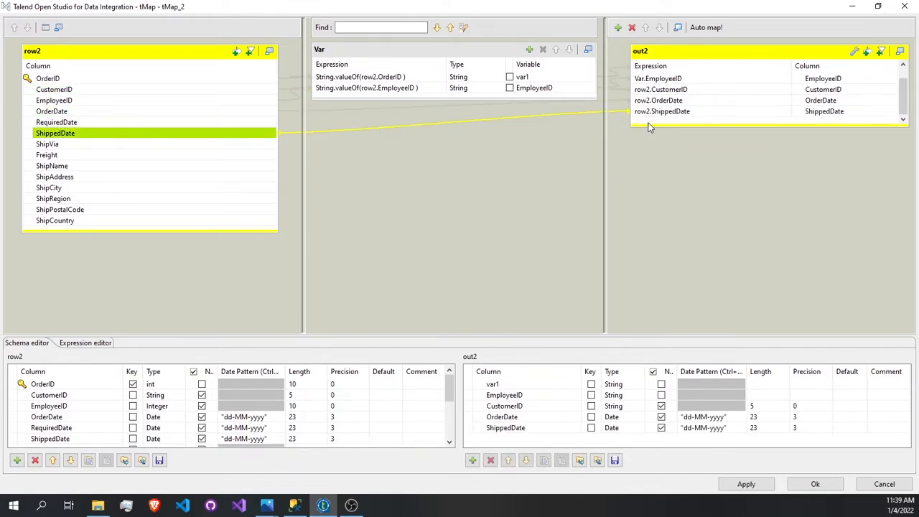
- Rename the out2 column var1 as Order_ID and move the CustomerID column above EmployeeID
click(495, 384)
text(Order_ID)
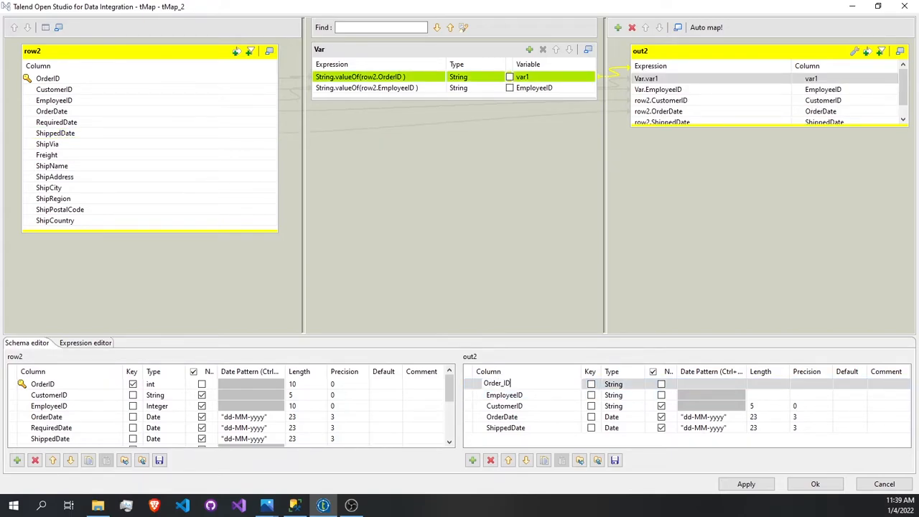
key(Return)
click(503, 405)
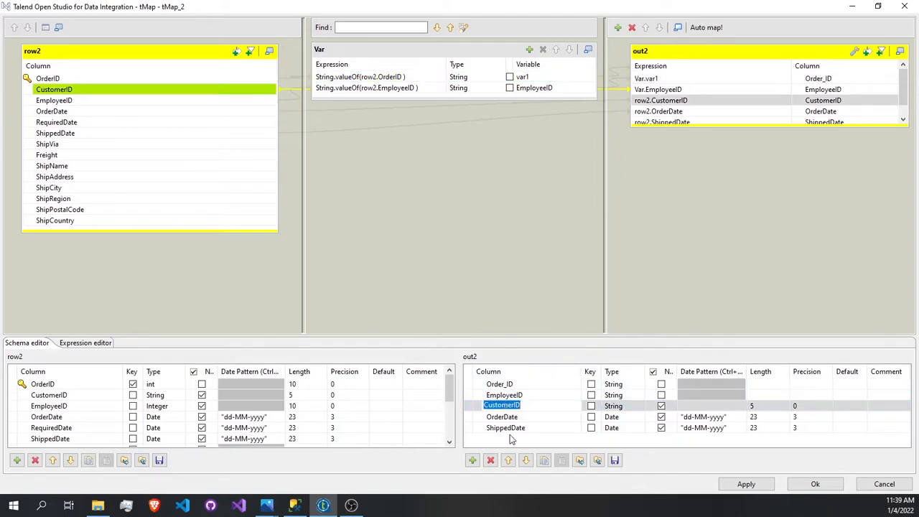
click(508, 460)
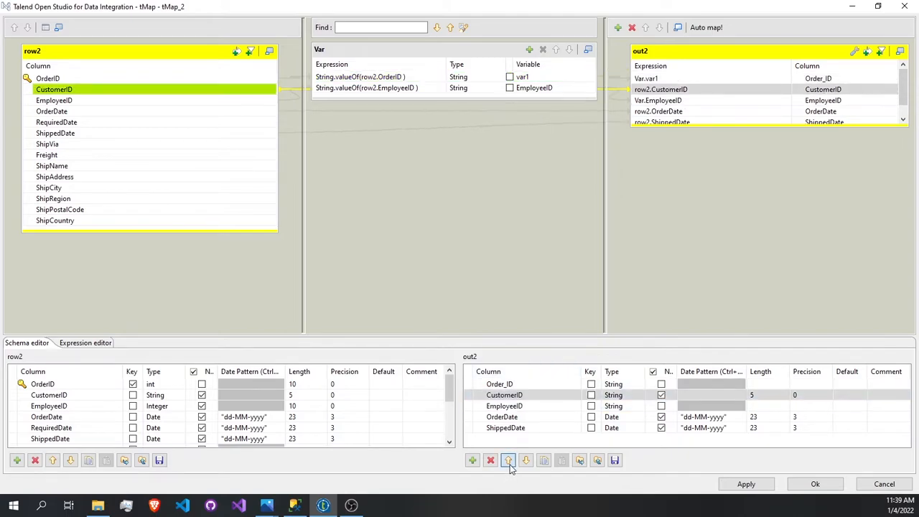
- Rename the out2 columns CustomerID and EmployeeID as Customer_ID and Employee_ID
click(516, 395)
click(515, 396)
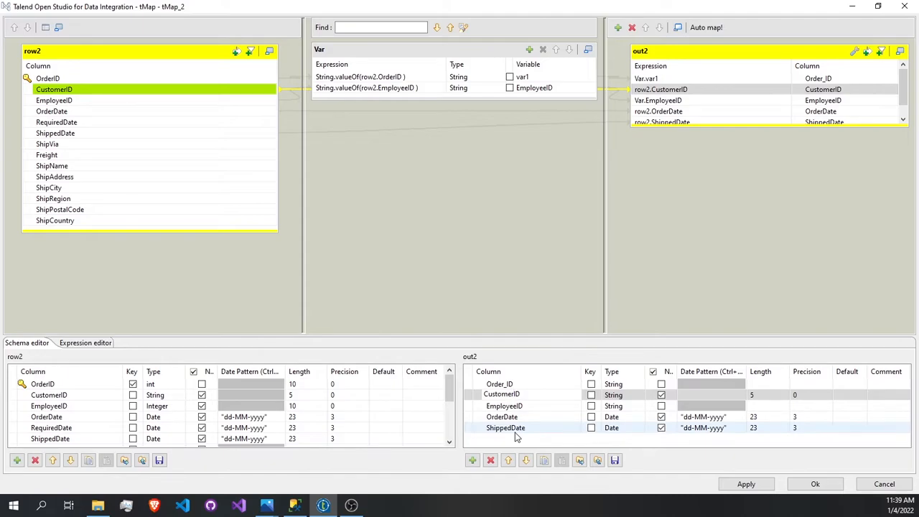
text(_)
click(515, 406)
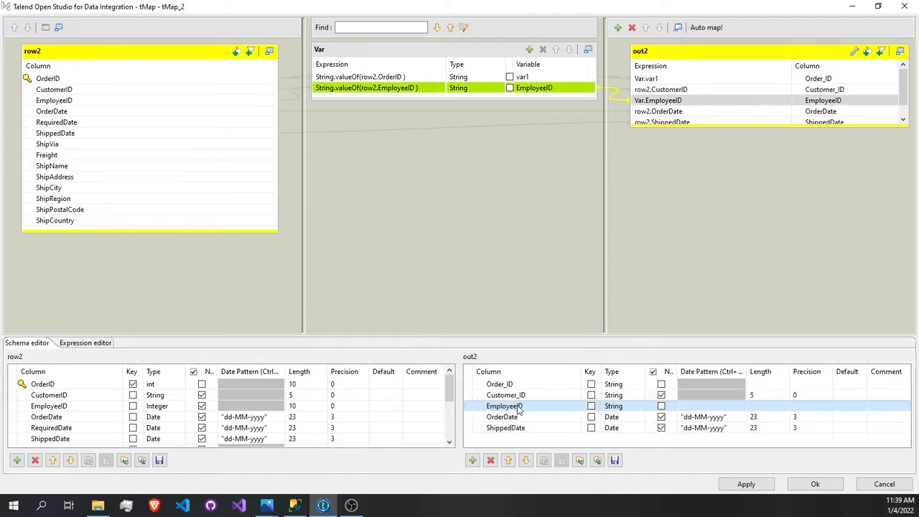
click(512, 406)
text(_)
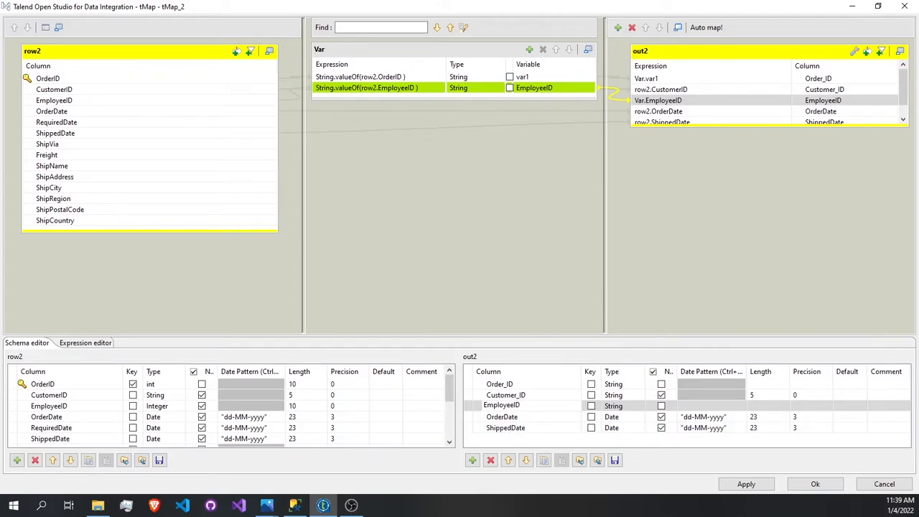
- Set the length of out2's three ID columns to 50, clear Customer_ID's precision, and accept the mapping
click(776, 384)
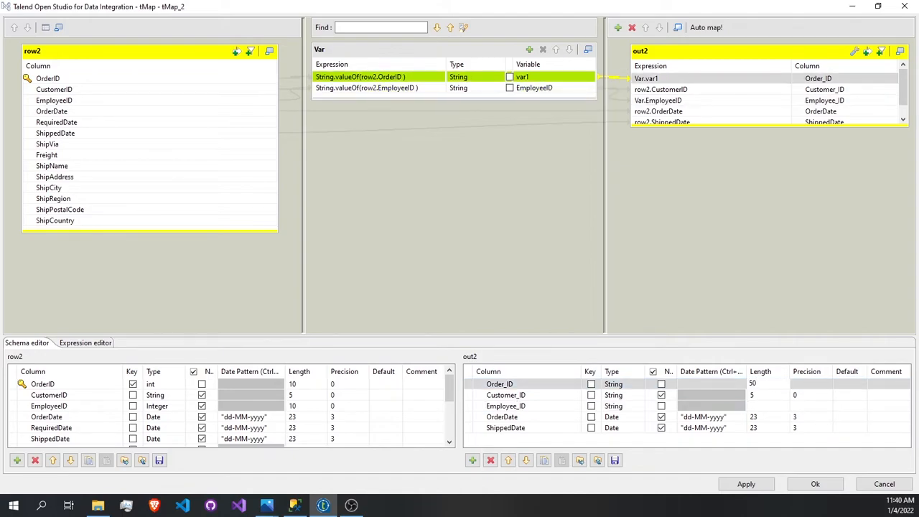
click(769, 393)
text(50)
key(Return)
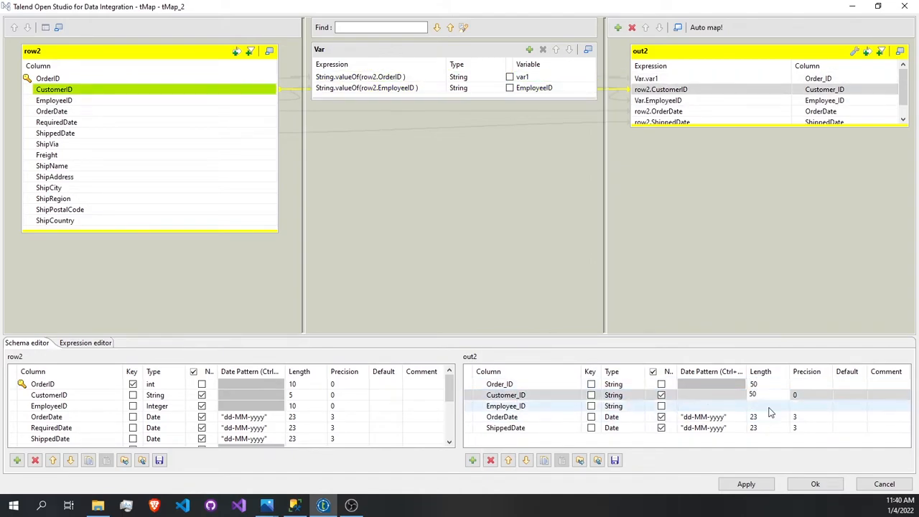
click(765, 405)
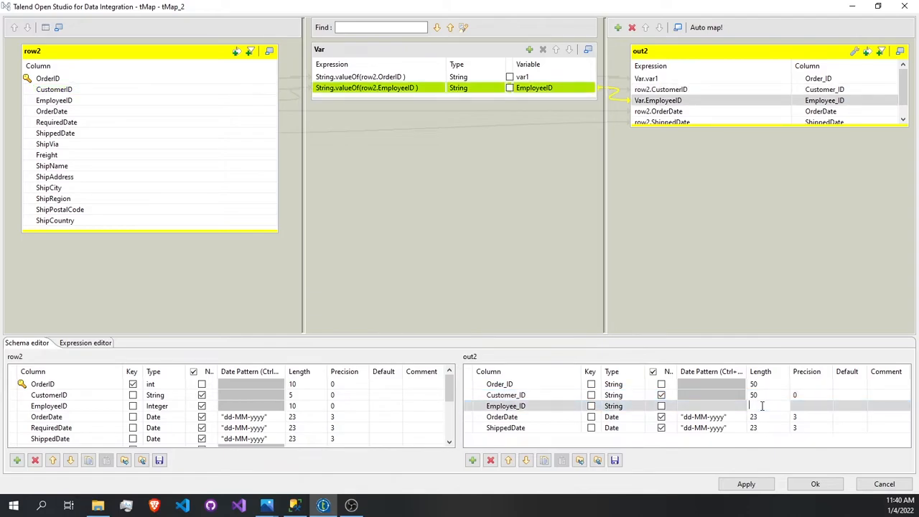
click(799, 394)
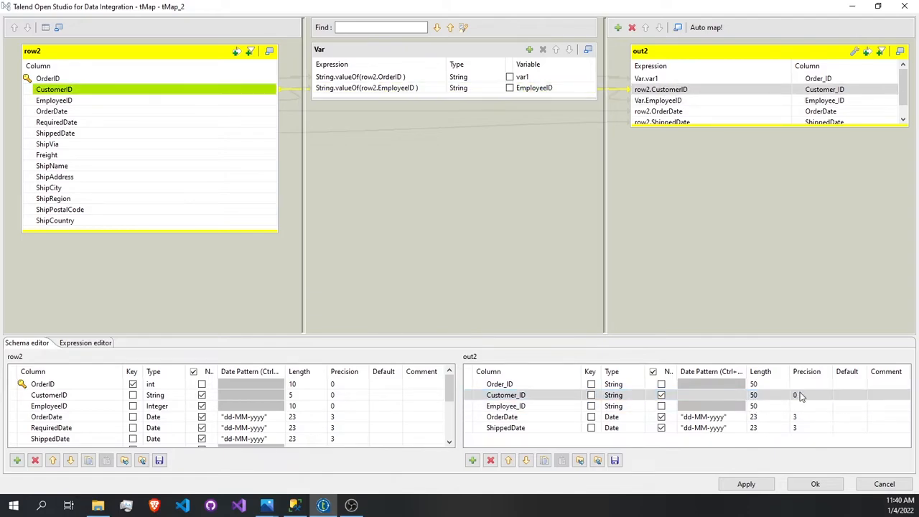
click(800, 394)
click(815, 484)
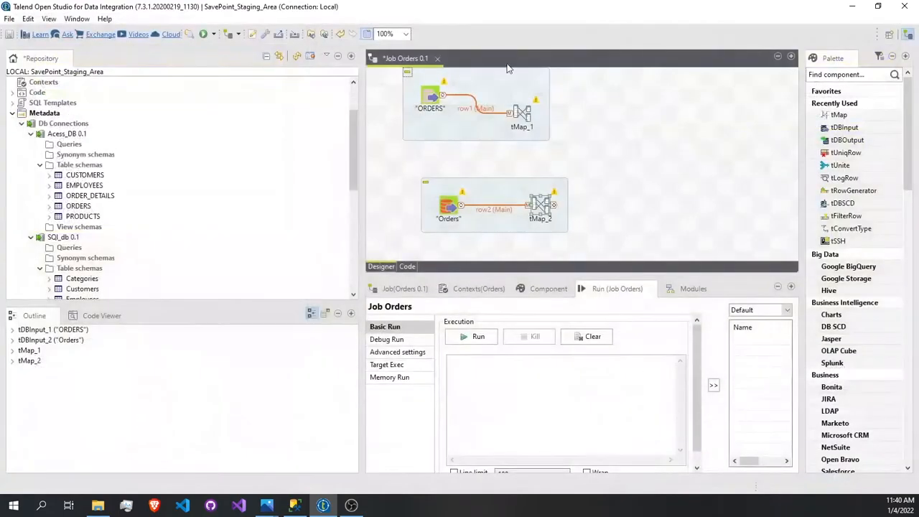
- Review the out1 column types, lengths and precision in tMap_1 for comparison with tMap_2's output
double_click(529, 118)
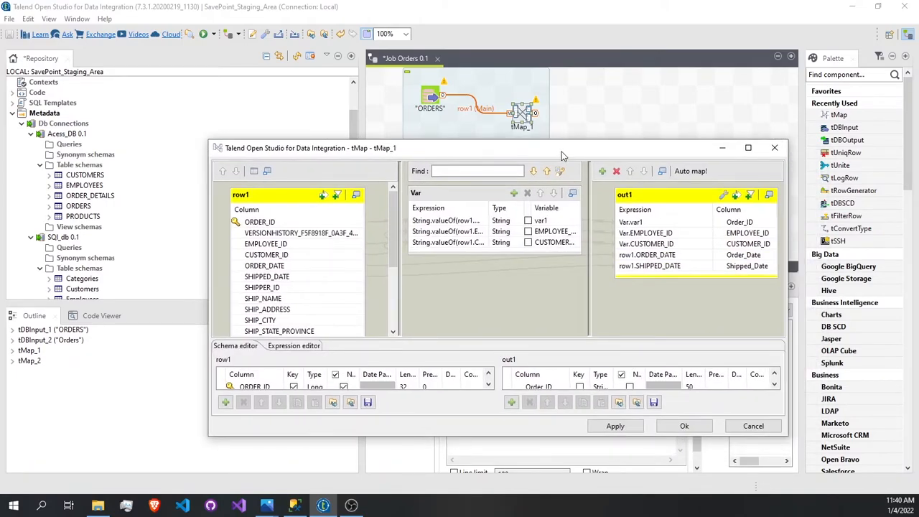
double_click(563, 152)
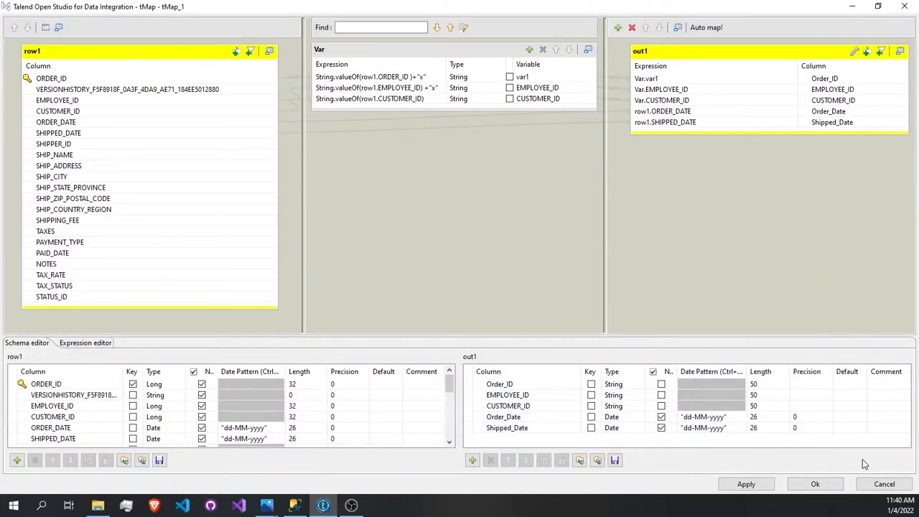
click(814, 483)
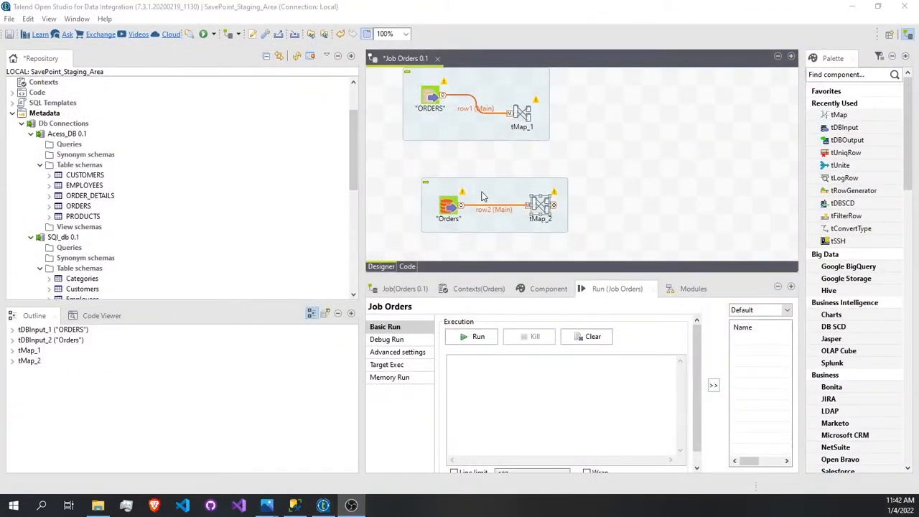
- In tMap_2's out2 schema, set OrderDate and ShippedDate to length 26 and precision 0, and apply the changes
double_click(539, 204)
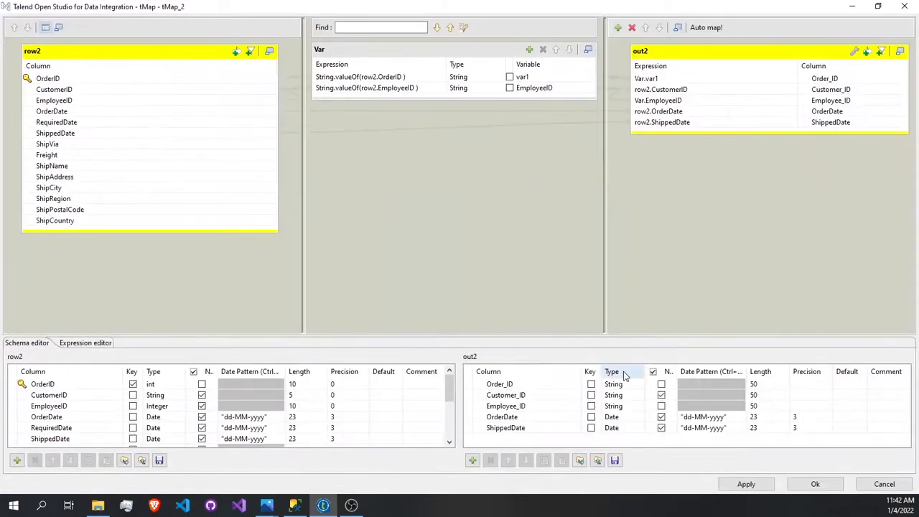
click(753, 416)
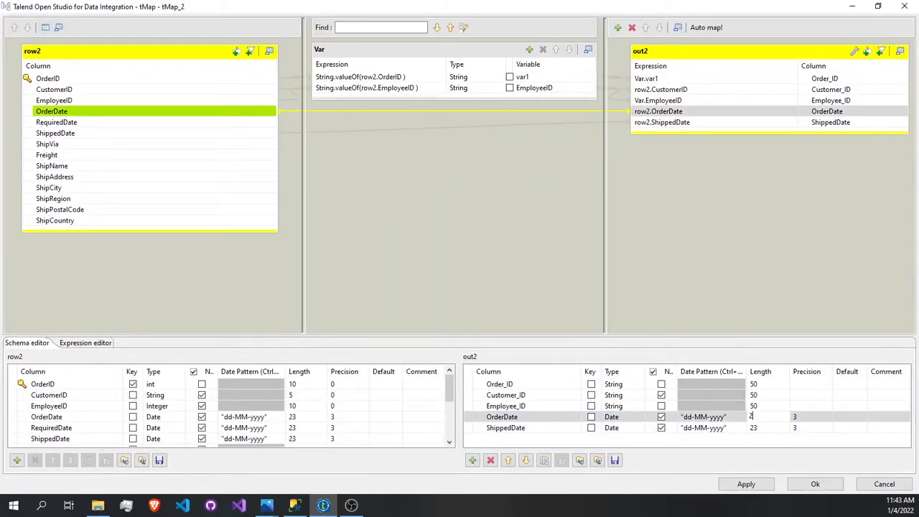
text(26)
click(761, 427)
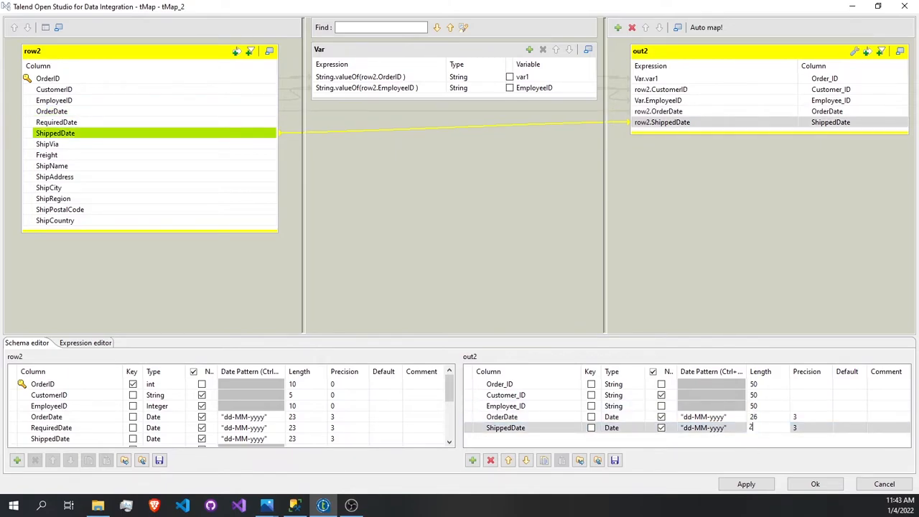
text(26)
click(795, 416)
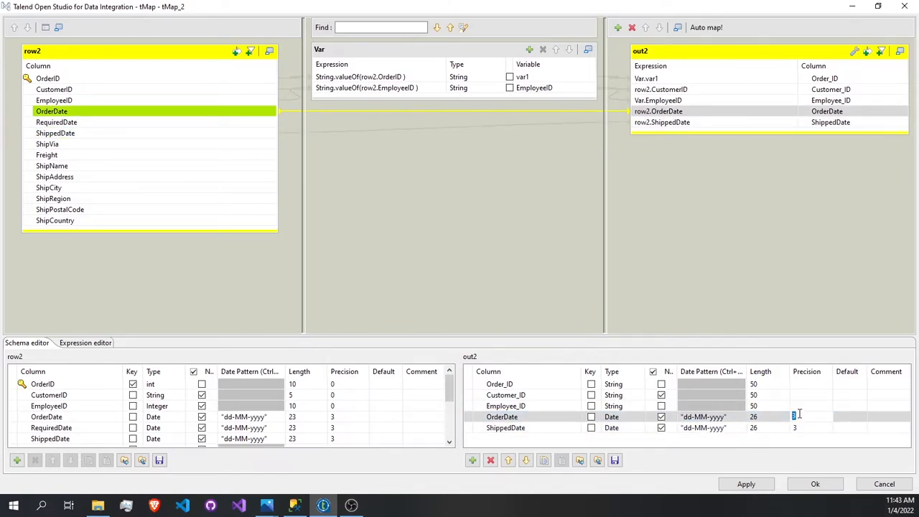
click(807, 426)
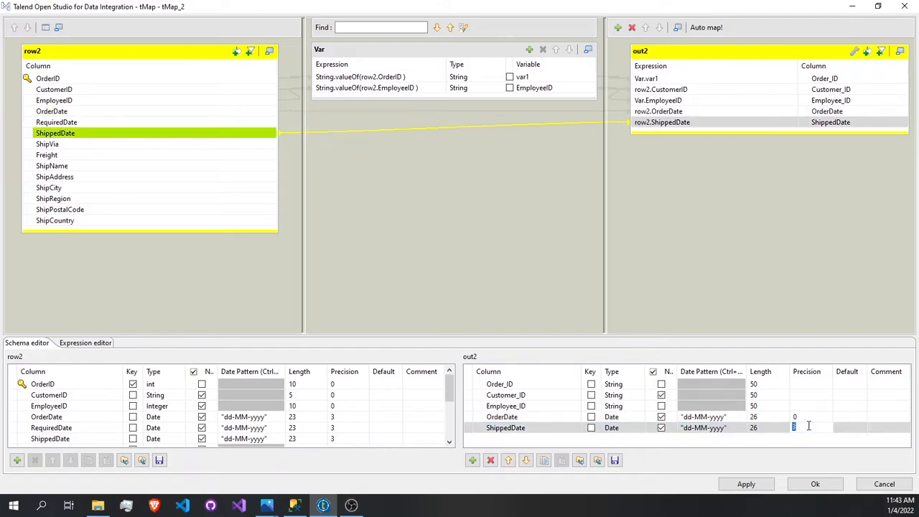
click(752, 484)
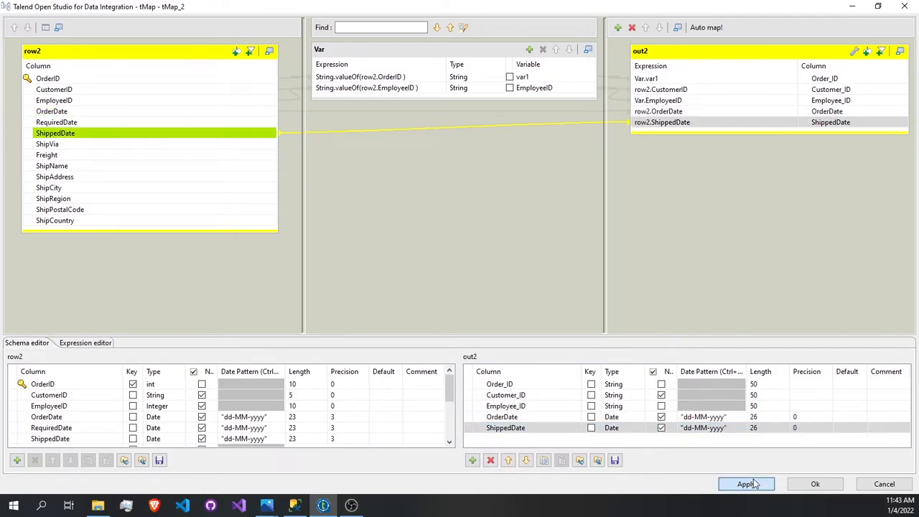
- Make the out2 columns Customer_ID and OrderDate non-nullable and accept the tMap_2 mapping
click(660, 405)
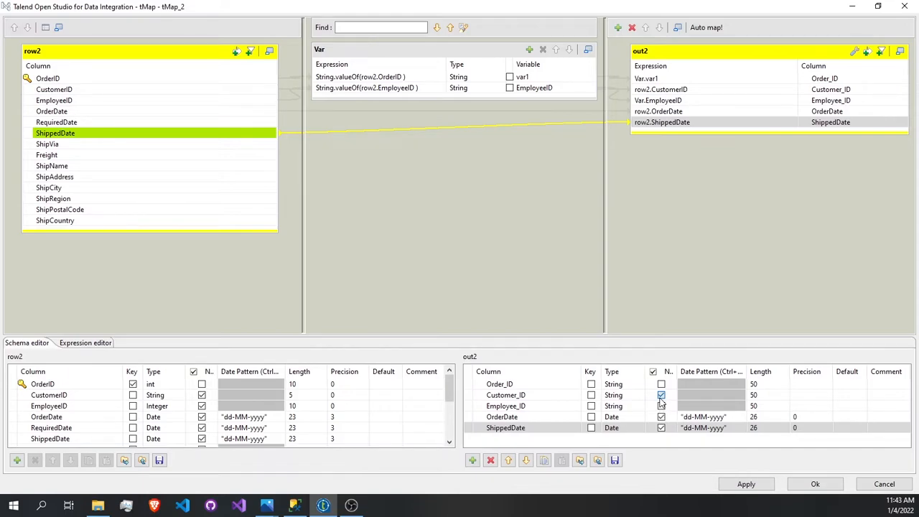
click(660, 396)
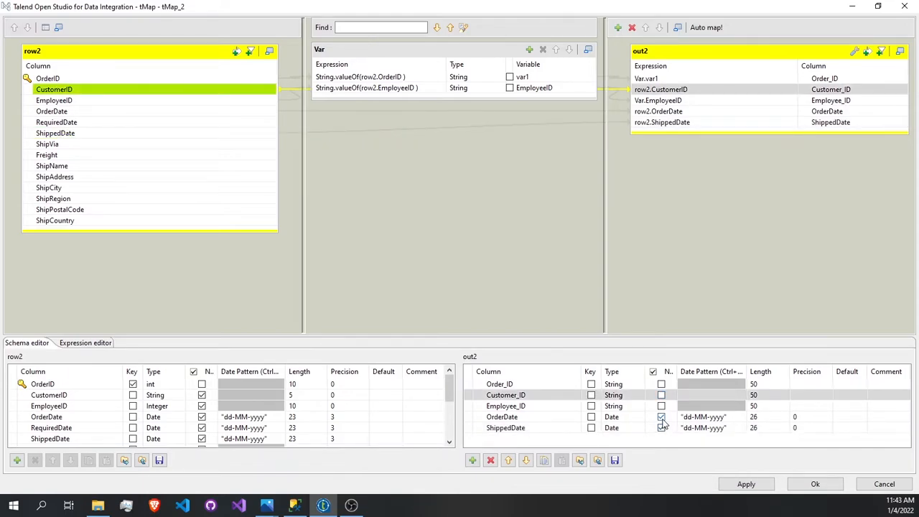
click(661, 417)
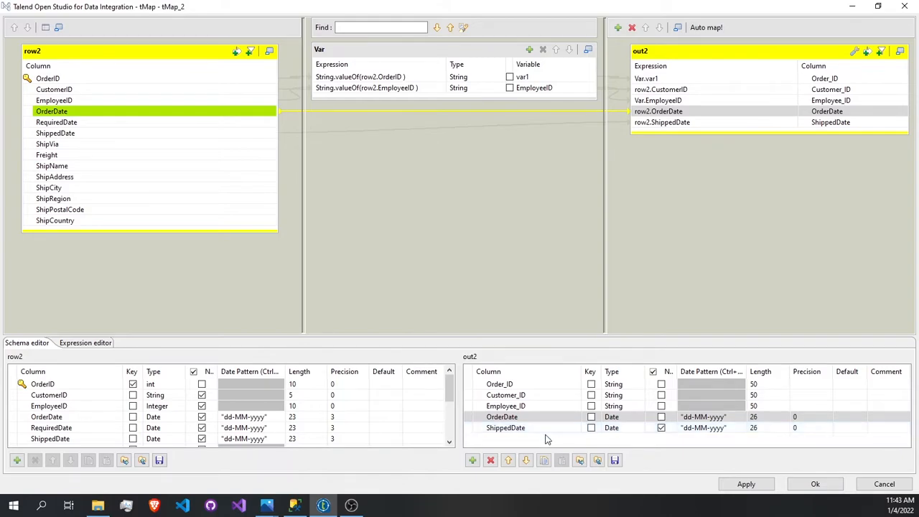
click(813, 484)
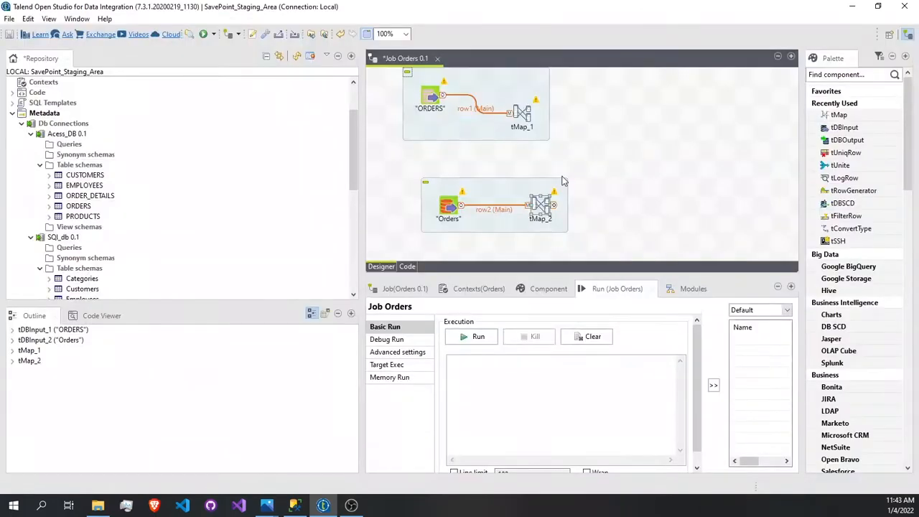
- Make the Order_Date column of tMap_1's out1 schema non-nullable and accept the mapping
double_click(523, 115)
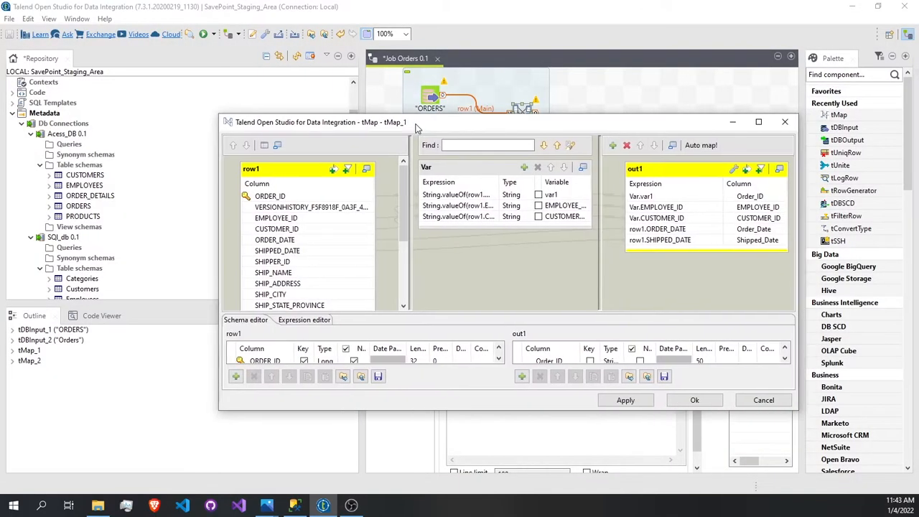
double_click(416, 127)
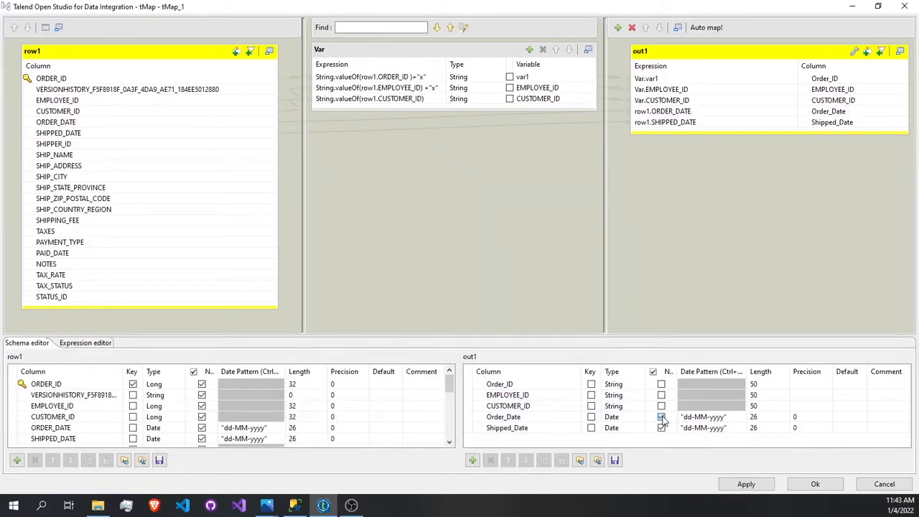
click(661, 418)
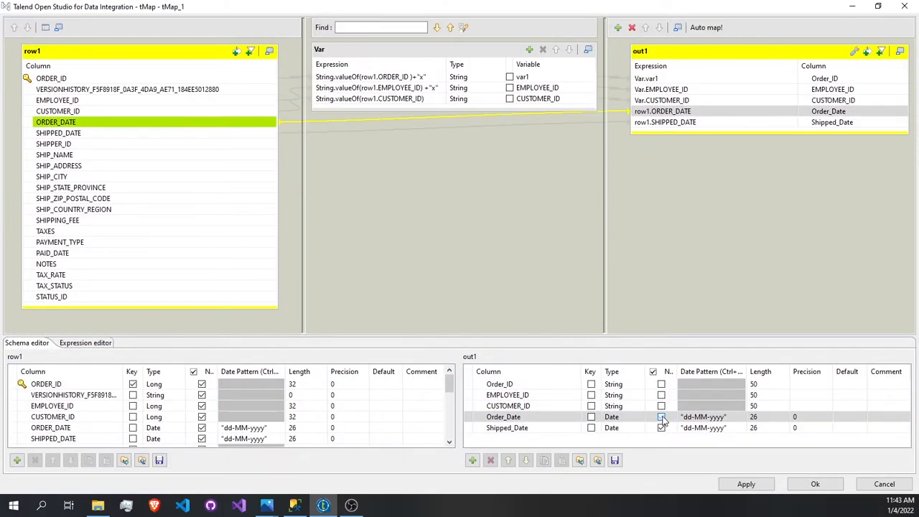
click(814, 484)
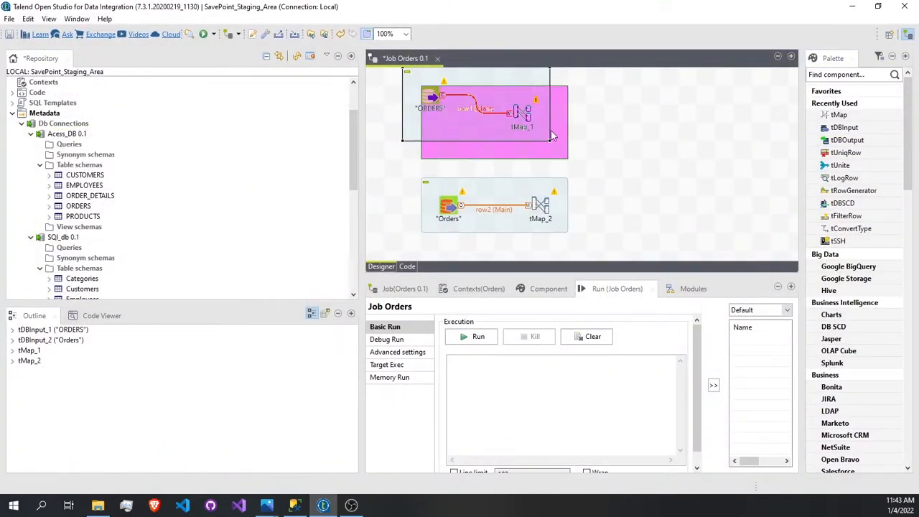
- Connect tMap_1's out1 row to a new tUnite component placed to its right on the canvas
right_click(532, 119)
mouse_move(556, 123)
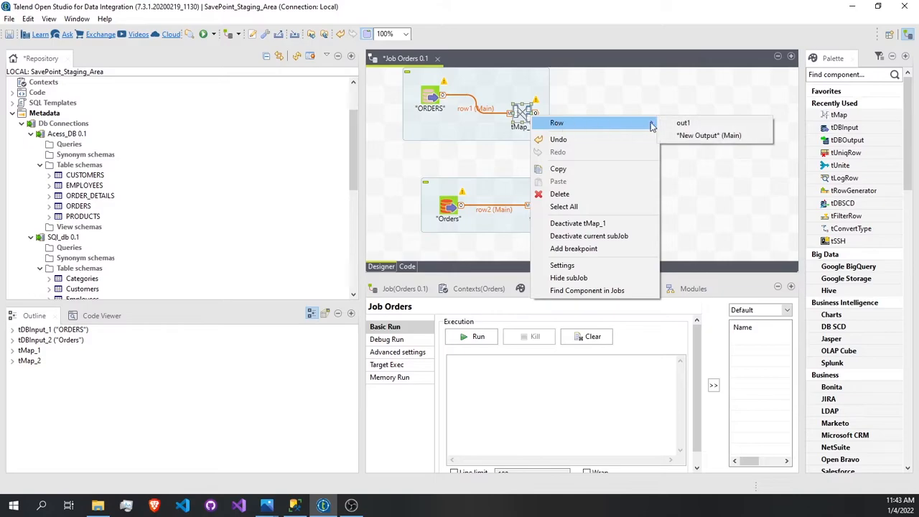
click(664, 130)
click(656, 148)
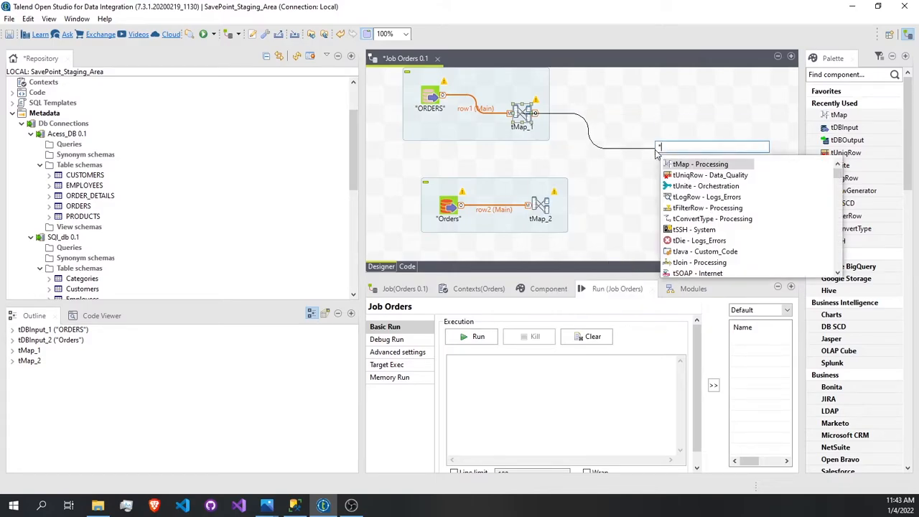
click(689, 186)
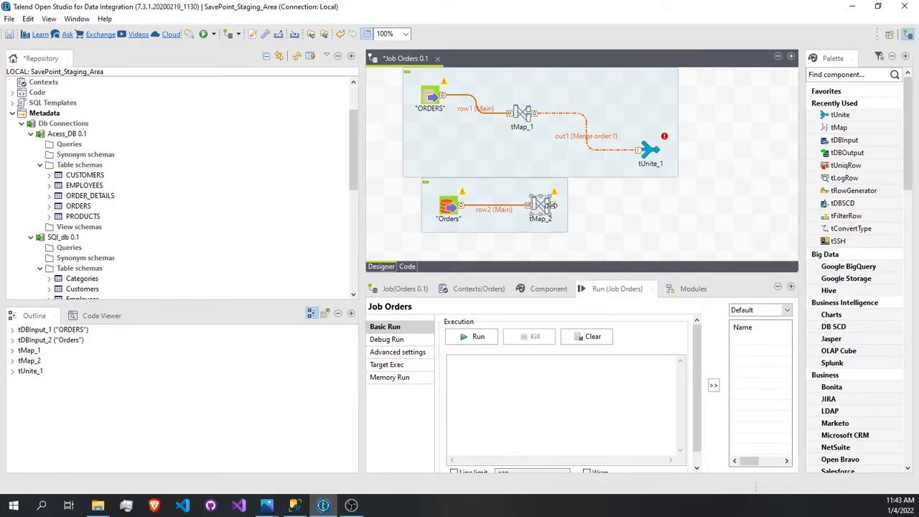
- Connect tMap_2's existing out2 row to the tUnite_1 component
drag(551, 205, 650, 152)
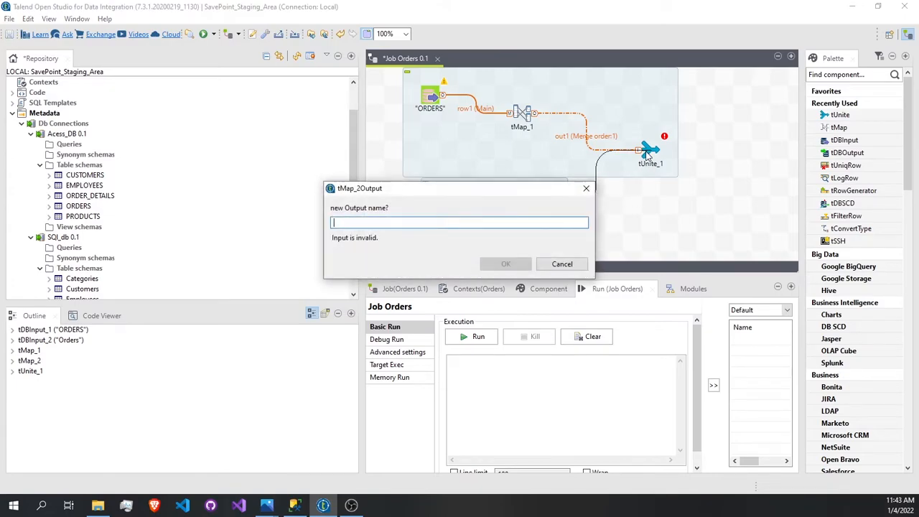
click(563, 264)
right_click(531, 197)
mouse_move(556, 205)
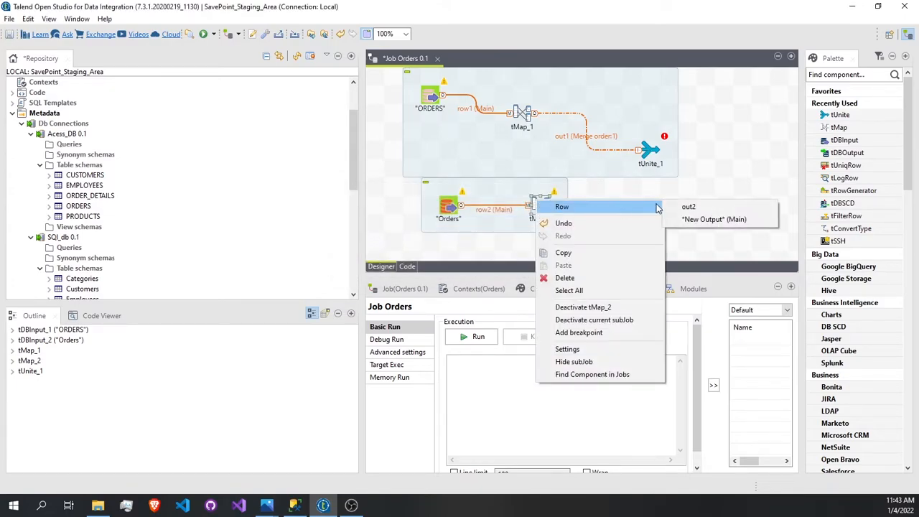
click(689, 207)
click(650, 151)
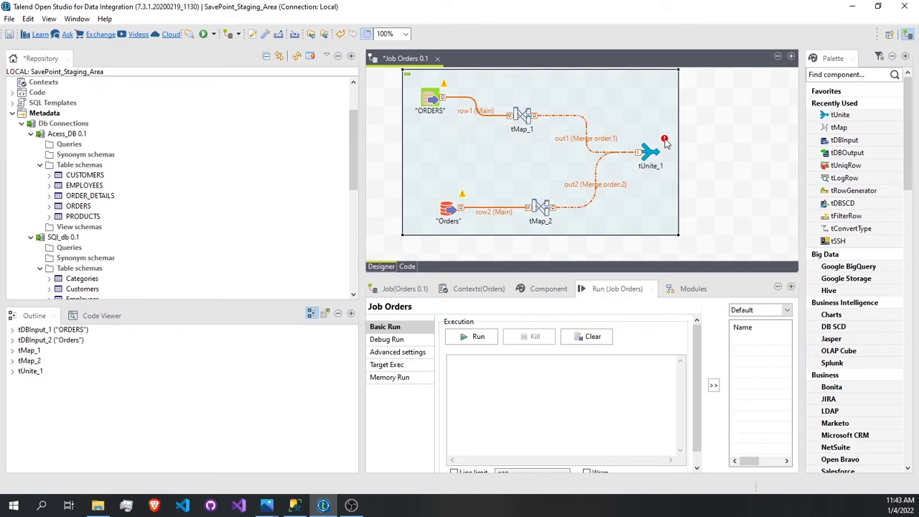
- Copy all five tMap_1 columns, Order_ID through Shipped_Date, into tUnite_1's output schema and accept it
click(653, 151)
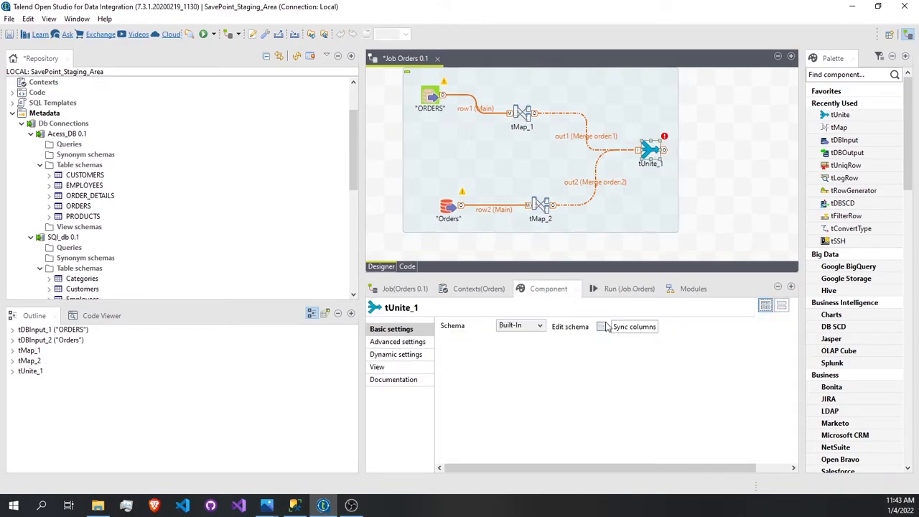
drag(917, 155, 409, 156)
click(275, 198)
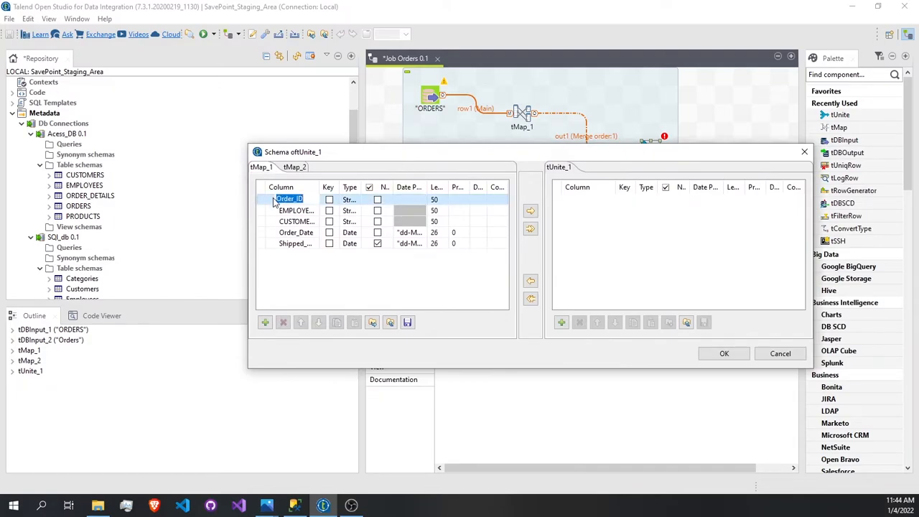
drag(275, 198, 276, 244)
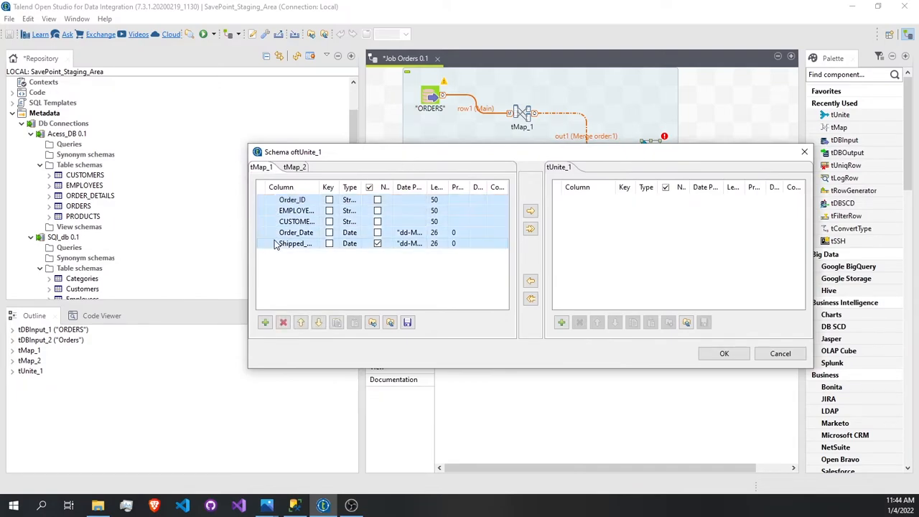
click(530, 228)
click(494, 288)
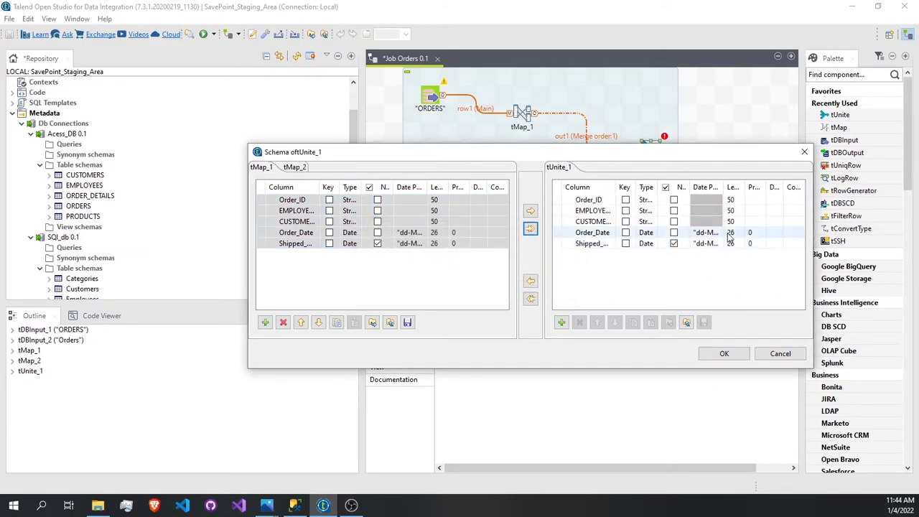
click(724, 353)
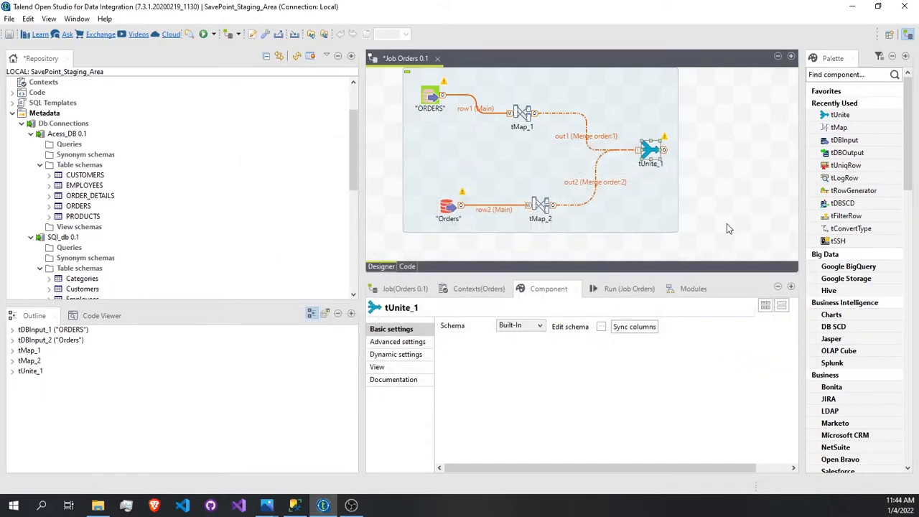
- Add a tUniqRow component fed by tUnite_1's main row and mark Order_ID as its unique key attribute
drag(702, 154, 694, 153)
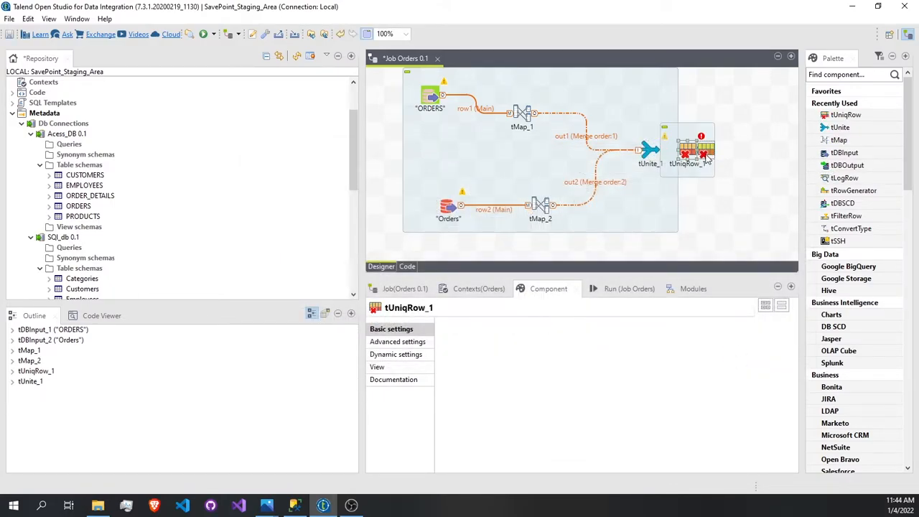
click(654, 158)
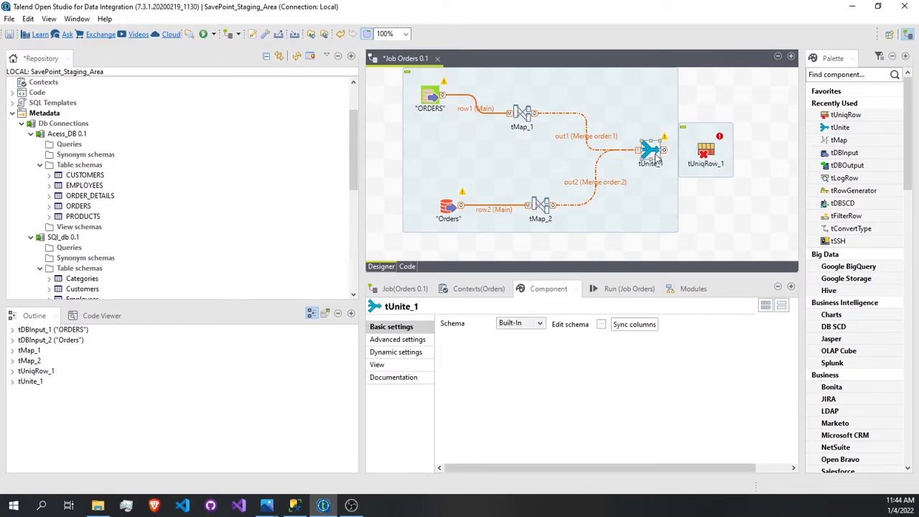
drag(666, 153, 707, 155)
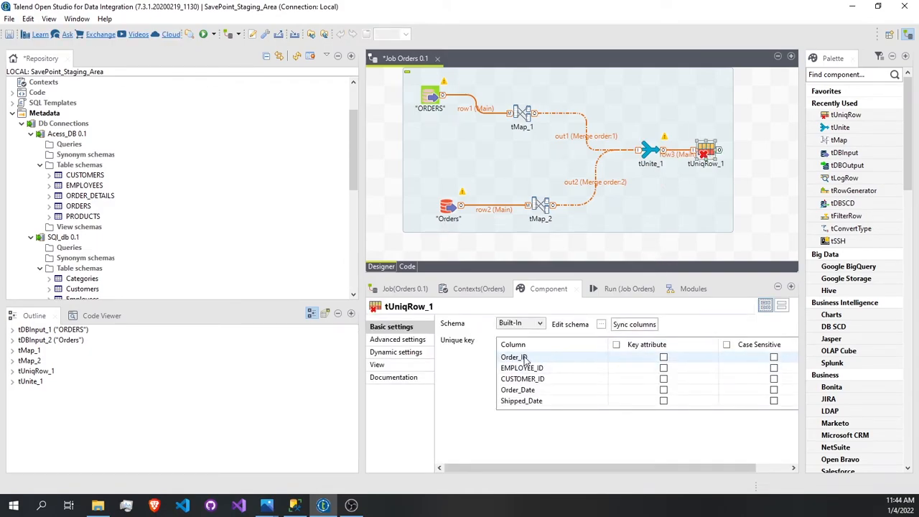
click(663, 357)
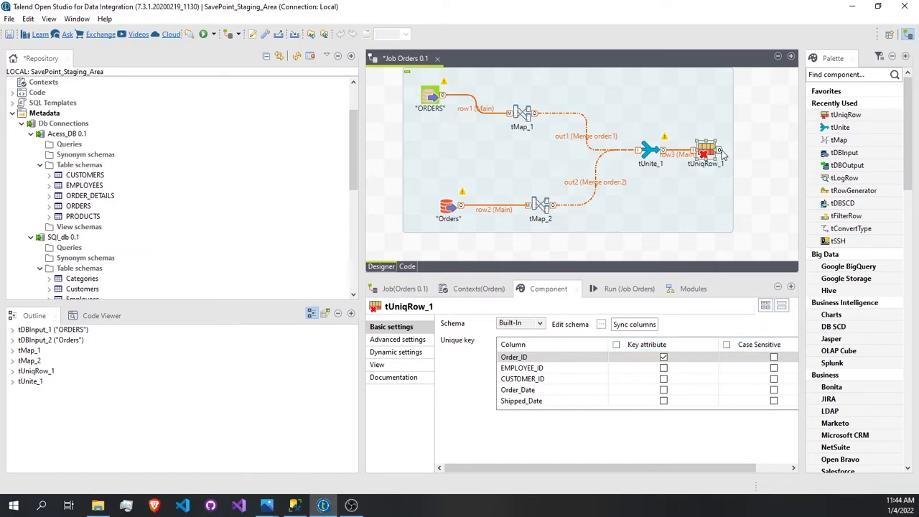
- Add the StagingArea connection to the job as a Microsoft SQL Server output and link tUniqRow_1's Uniques row to it
scroll(122, 260, down, 3)
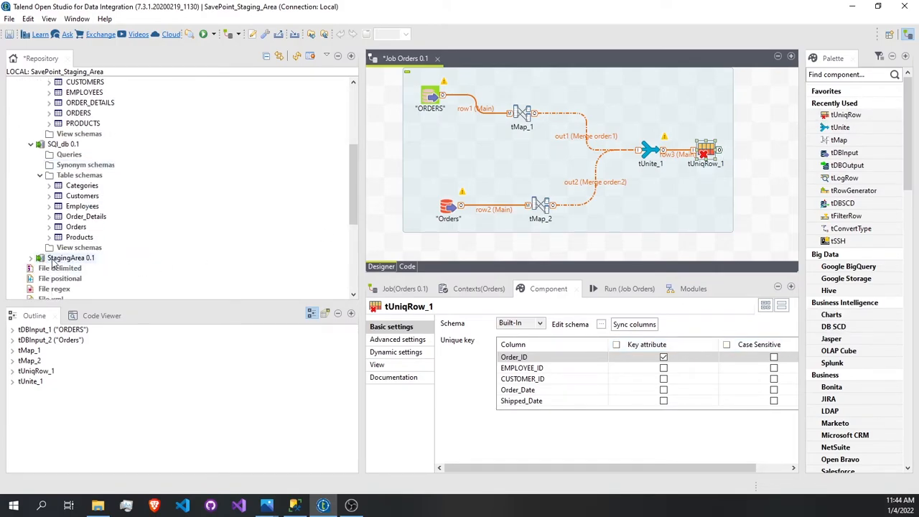
click(56, 258)
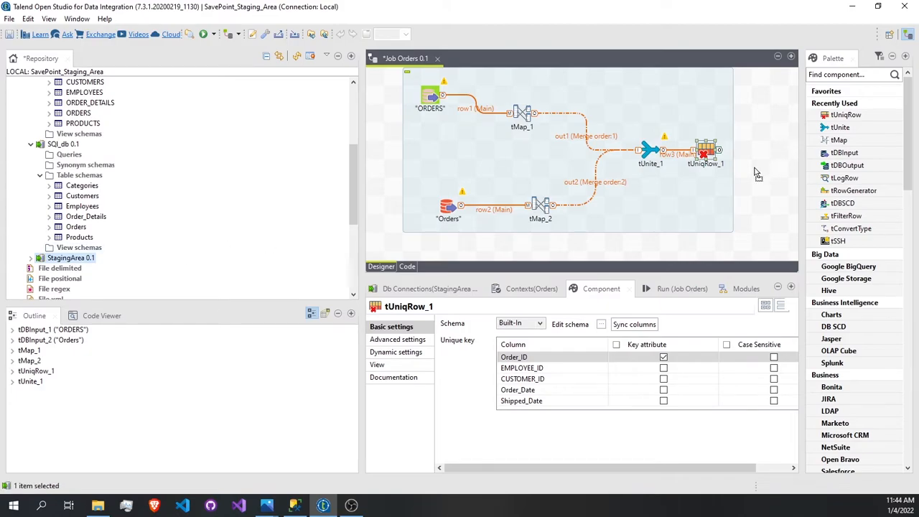
drag(754, 168, 754, 169)
double_click(388, 211)
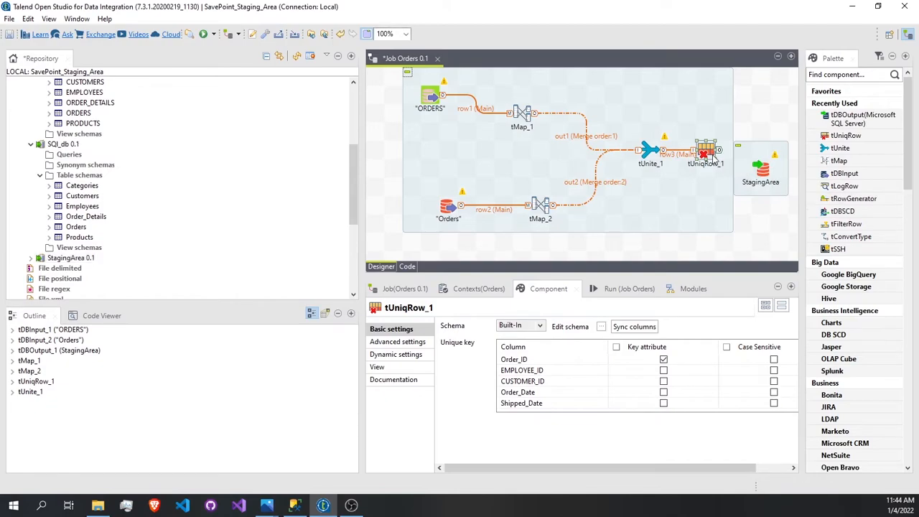
drag(718, 150, 767, 179)
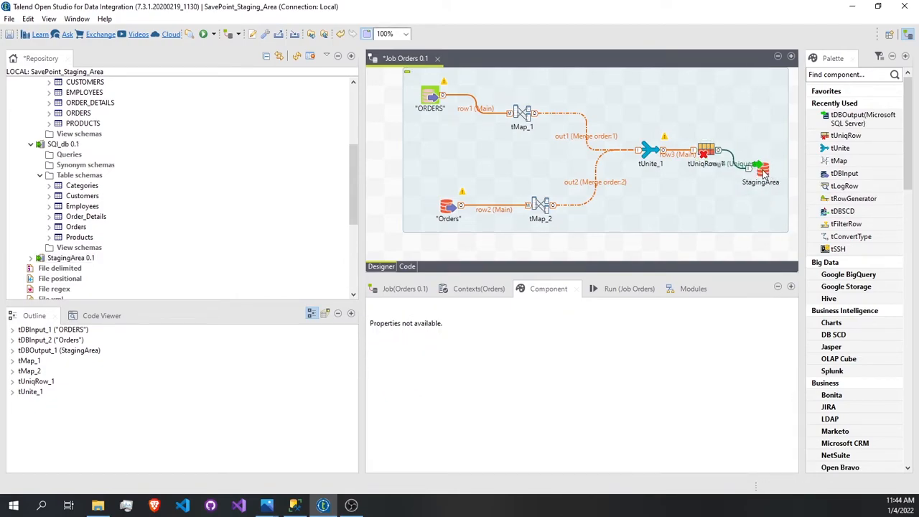
- Set the StagingArea output's table to "Orders" with the table action Drop table if exists and create
click(765, 172)
click(504, 421)
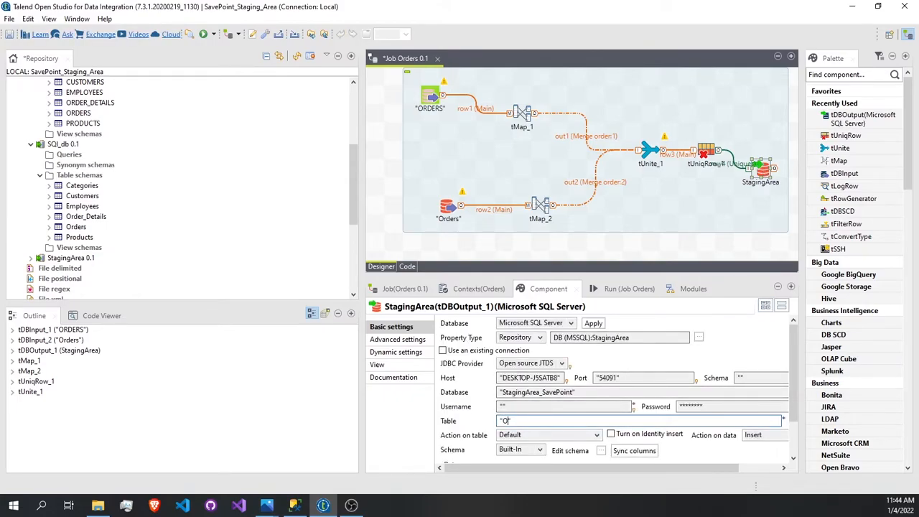
click(560, 434)
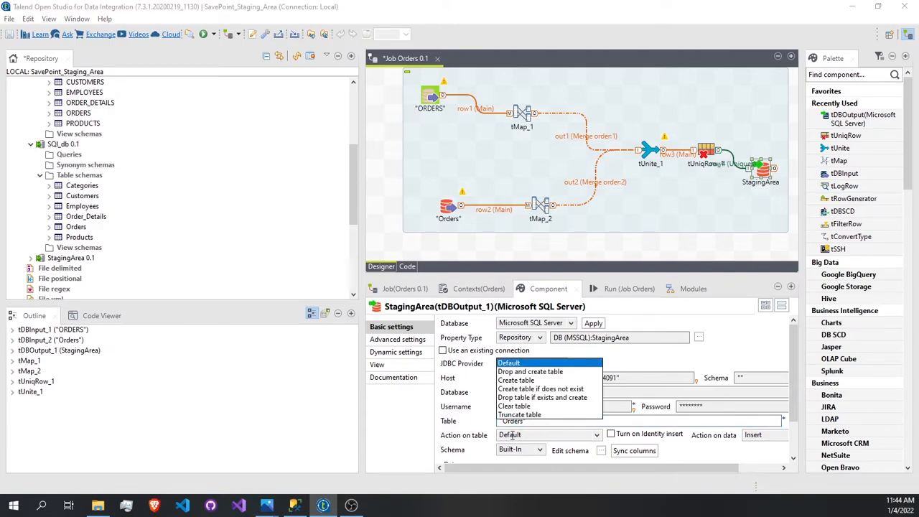
click(534, 397)
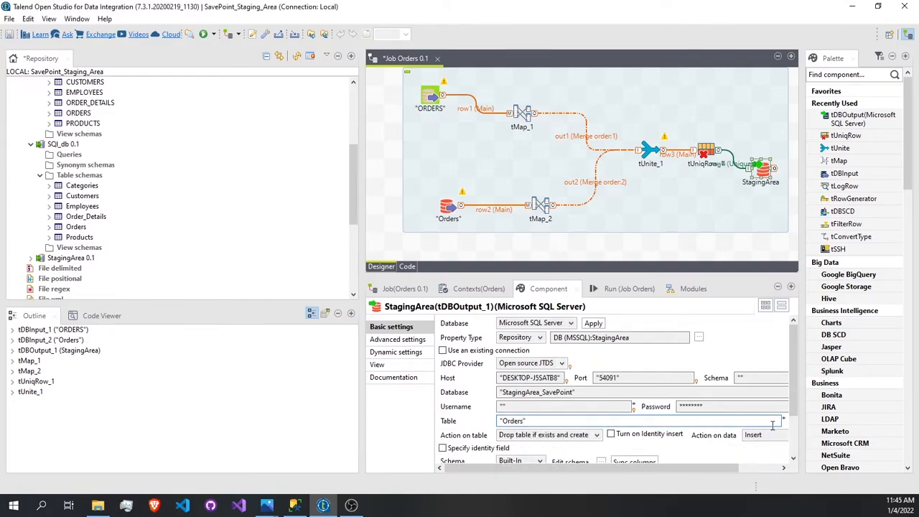
- Try to run the Orders job and look through the execution log
mouse_move(664, 141)
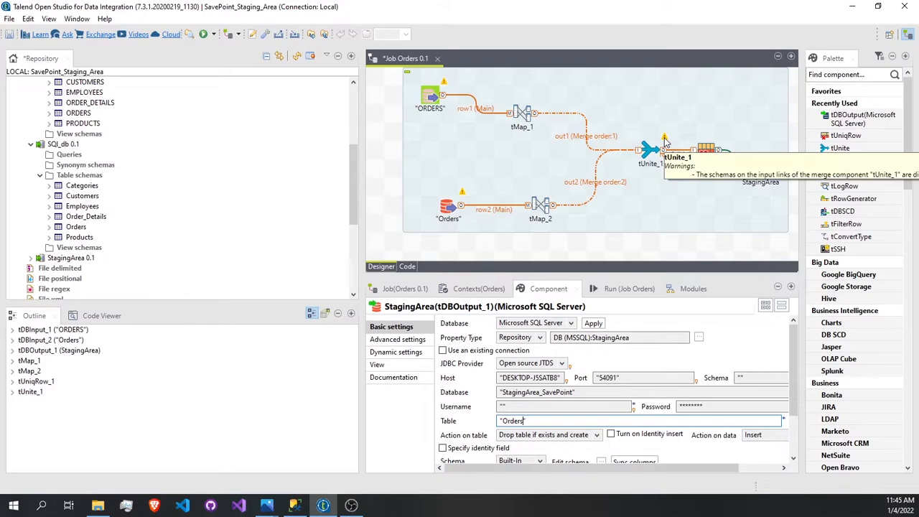
click(205, 34)
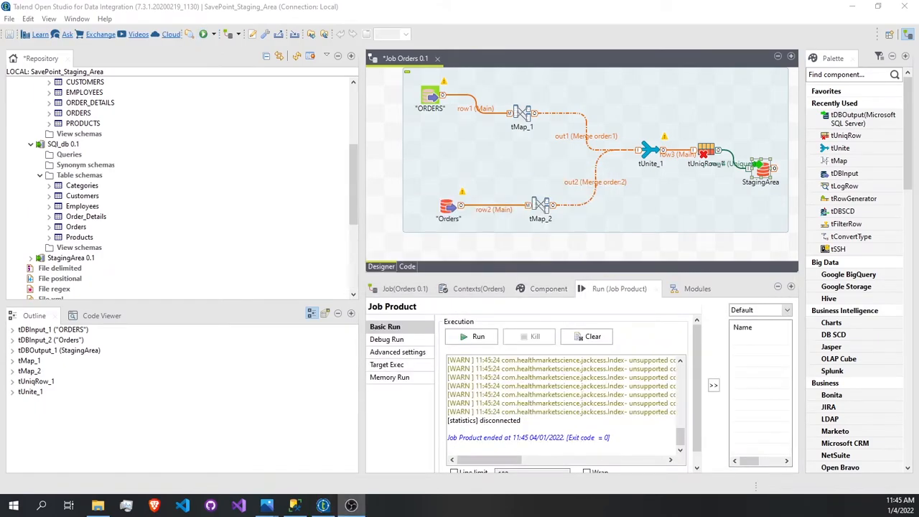
scroll(515, 414, up, 3)
scroll(515, 414, down, 3)
- Save and close the Orders job, then reopen Orders 0.1 from the job designs
click(438, 165)
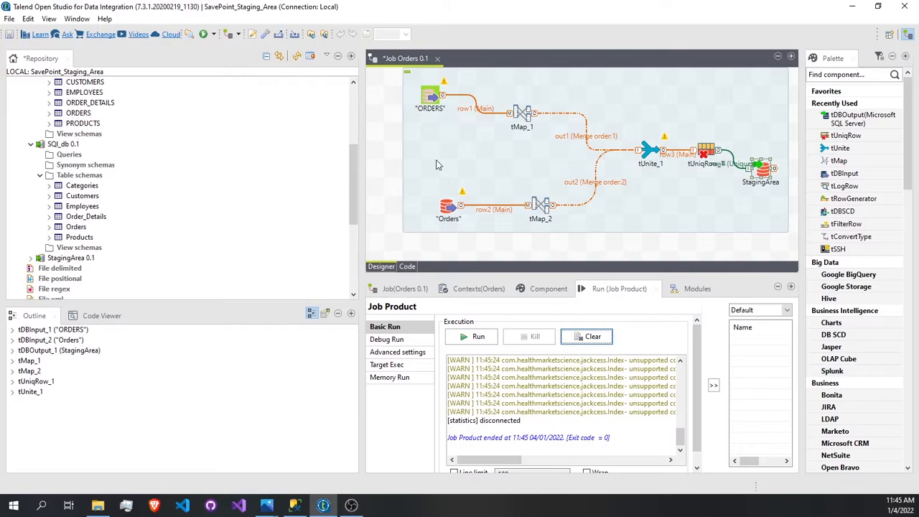
key(ctrl+s)
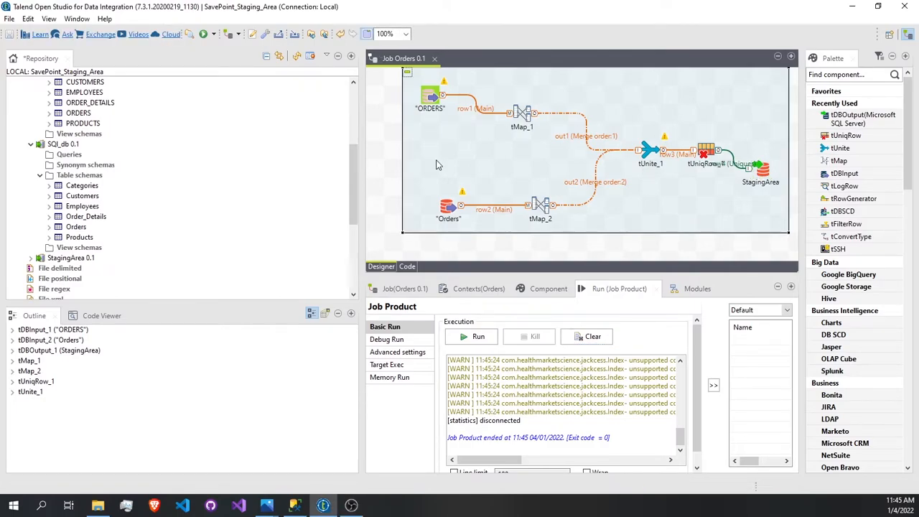
click(434, 58)
scroll(72, 140, up, 5)
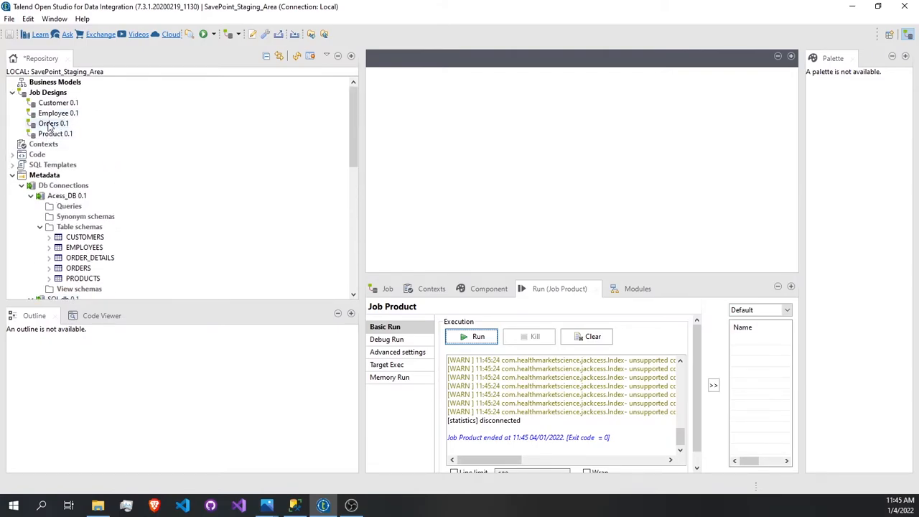
click(50, 125)
double_click(49, 127)
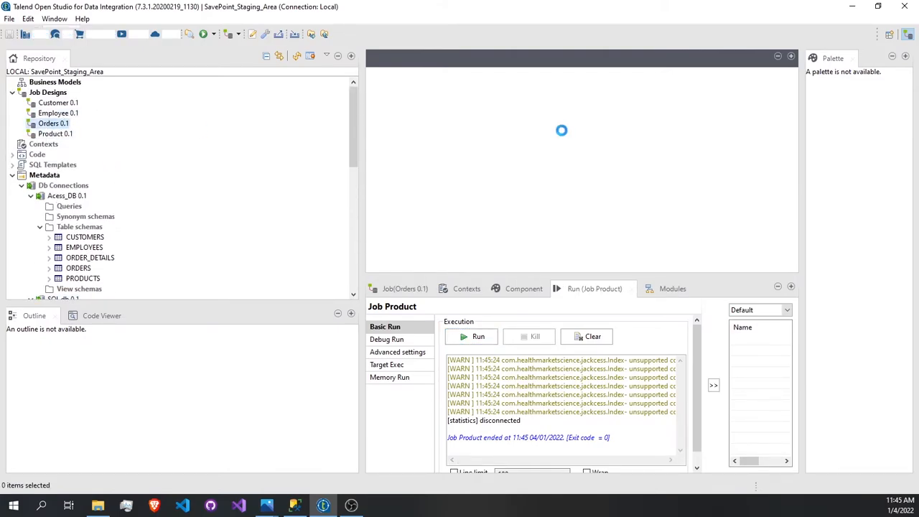
- Run the Orders job and widen the execution console to read the log entries for the tDBInput_1 component
click(203, 35)
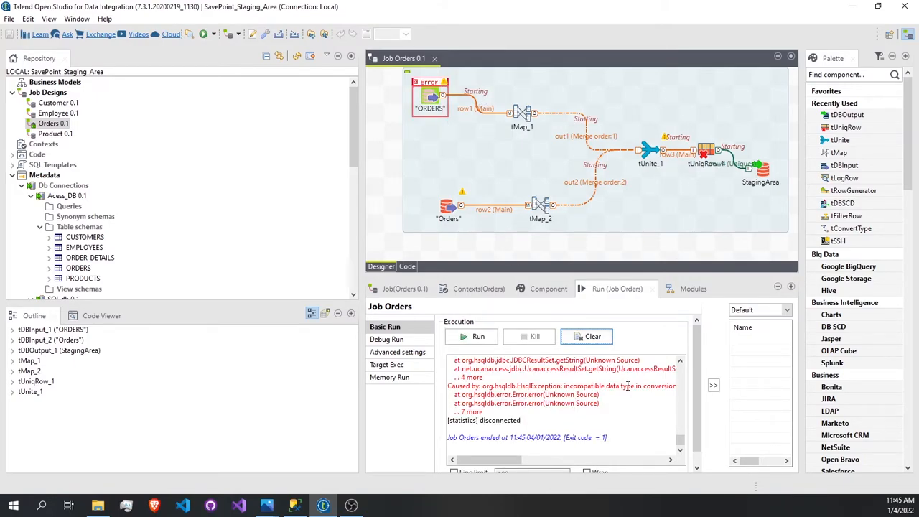
scroll(666, 408, up, 3)
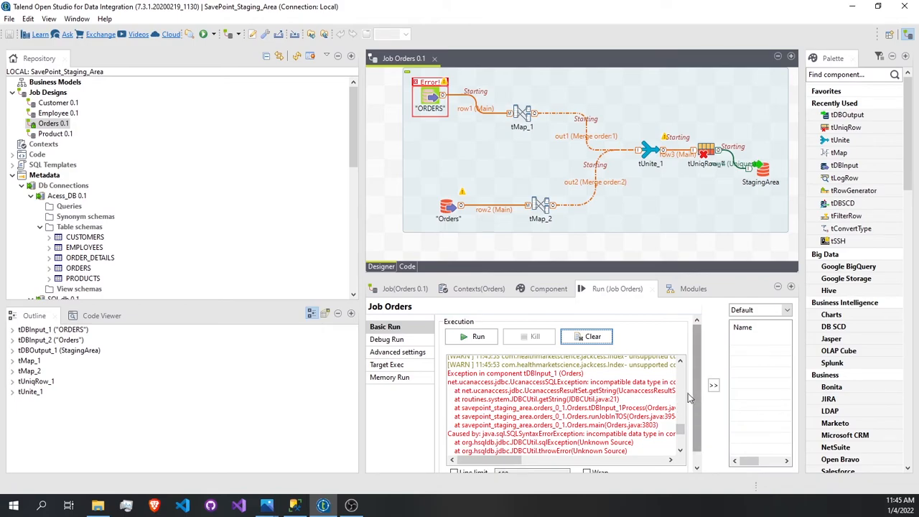
drag(702, 391, 744, 392)
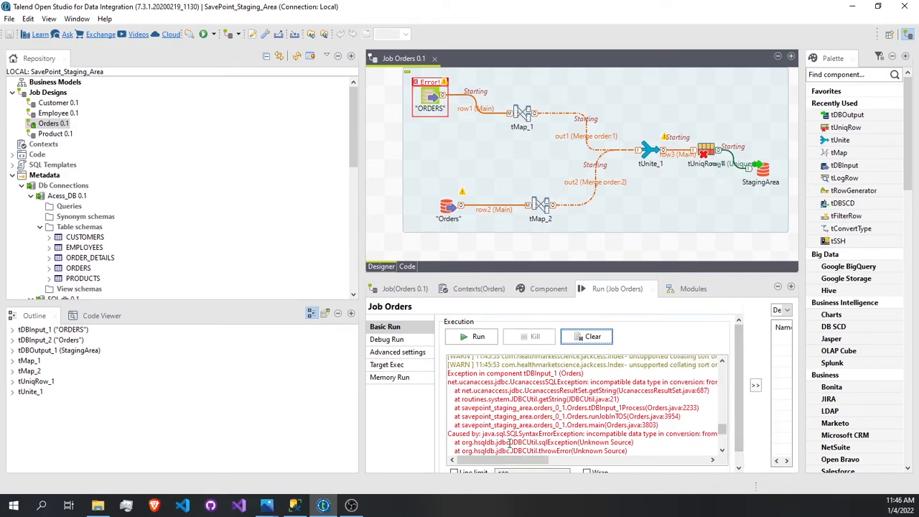
mouse_move(486, 460)
mouse_down()
mouse_move(586, 455)
mouse_move(426, 436)
mouse_move(495, 448)
mouse_move(473, 447)
mouse_up()
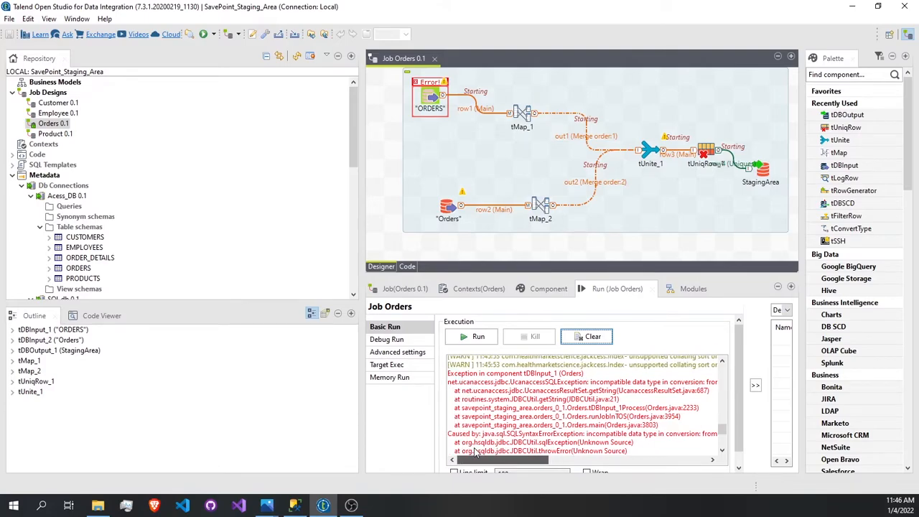
drag(474, 450, 494, 454)
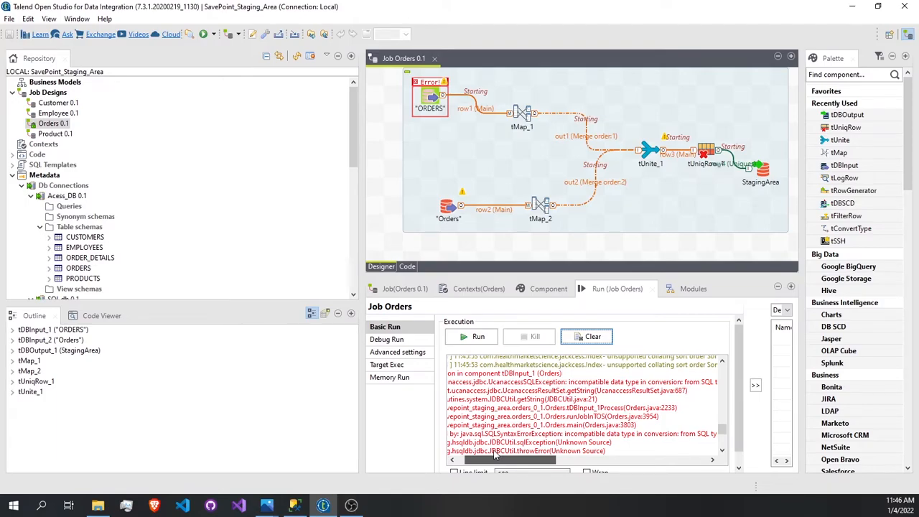
drag(494, 453, 484, 454)
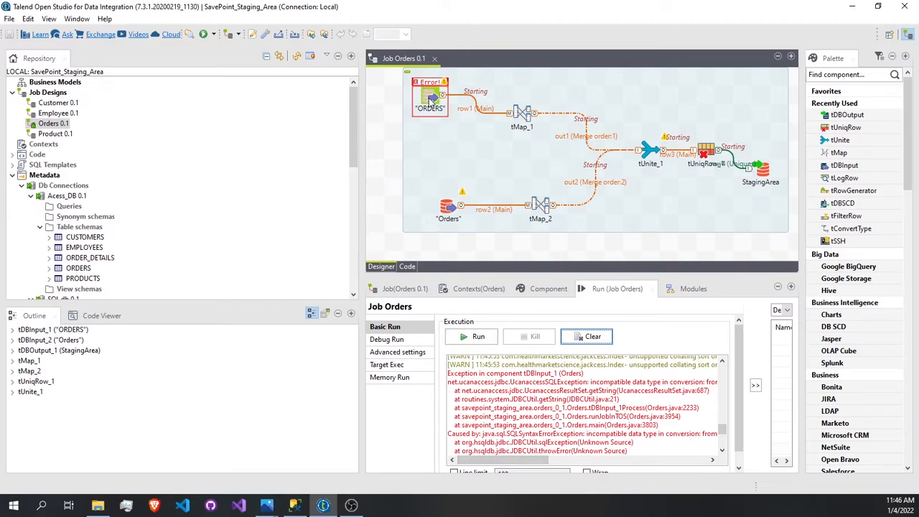
- Delete the VERSIONHISTORY column from the row1 input schema in tMap_1 and accept the mapping
double_click(523, 117)
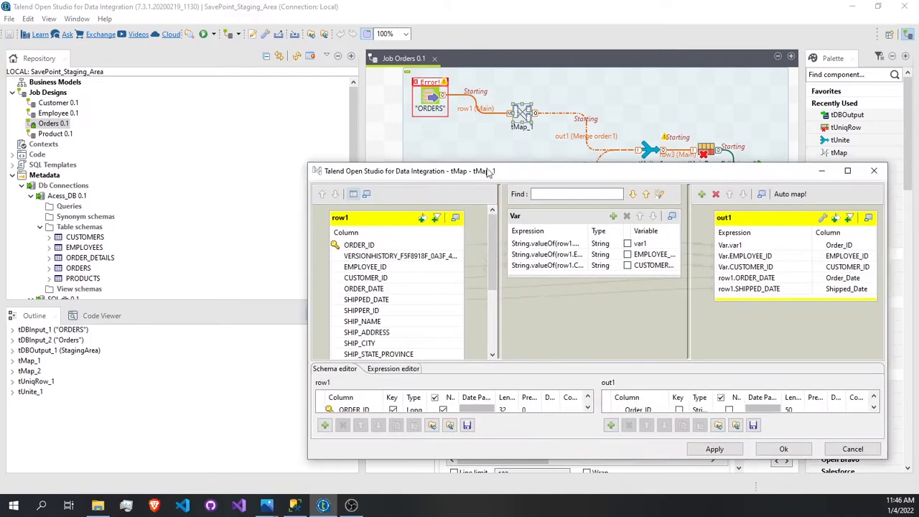
drag(502, 170, 402, 171)
double_click(401, 170)
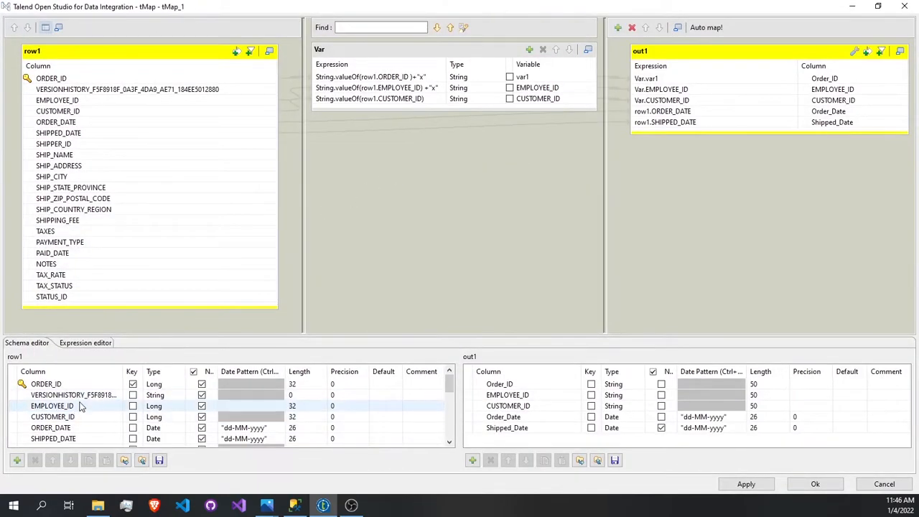
click(81, 397)
click(82, 400)
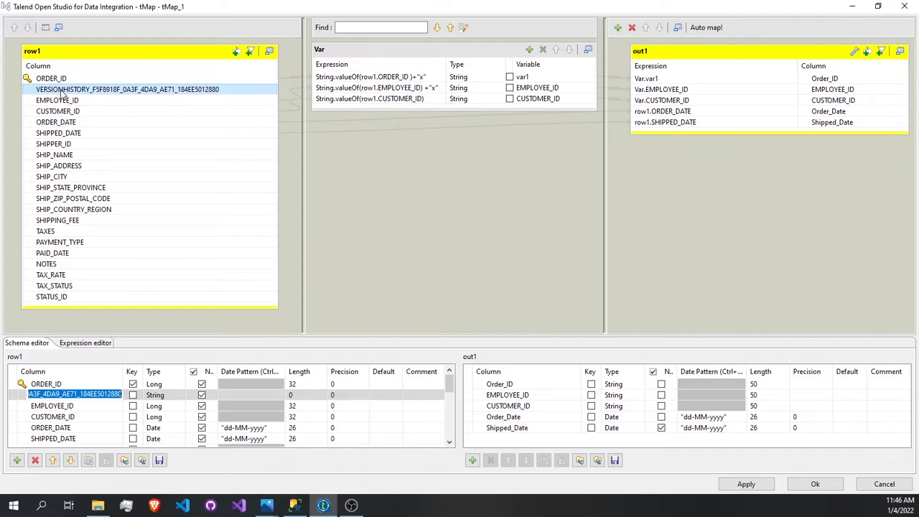
click(34, 460)
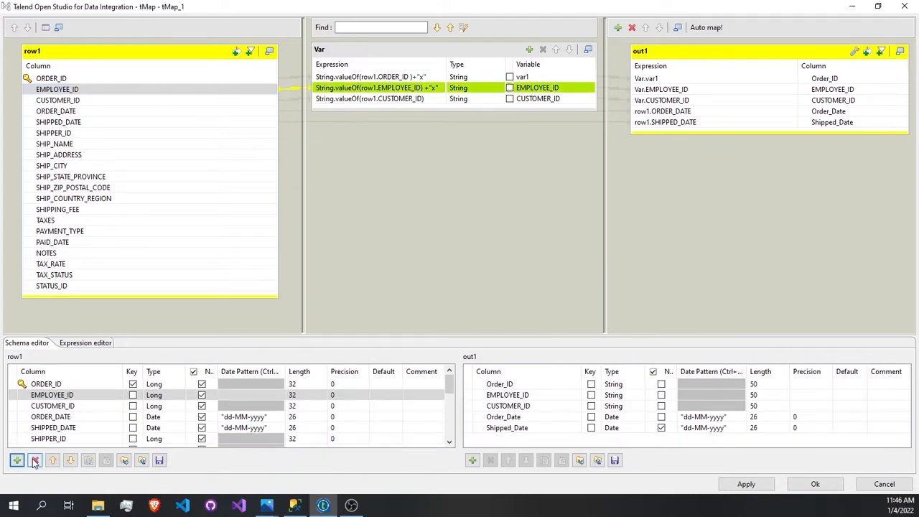
scroll(179, 392, down, 5)
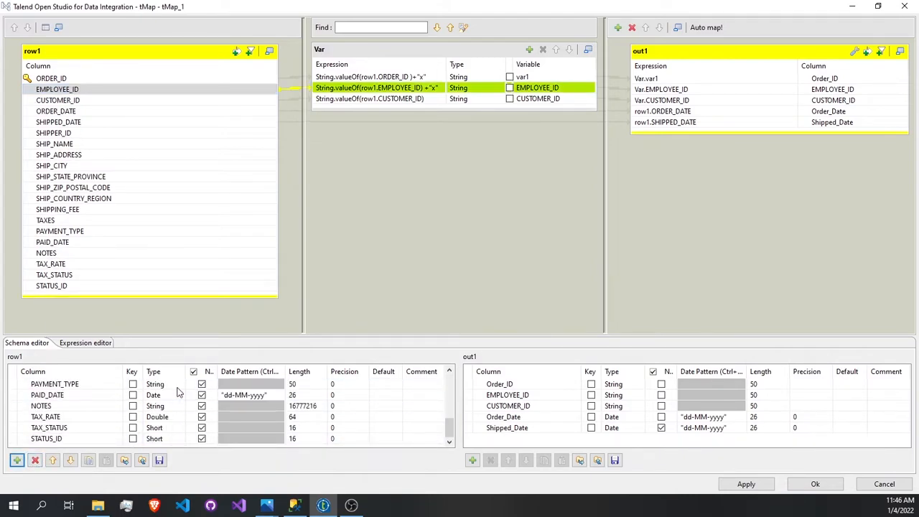
scroll(179, 392, up, 5)
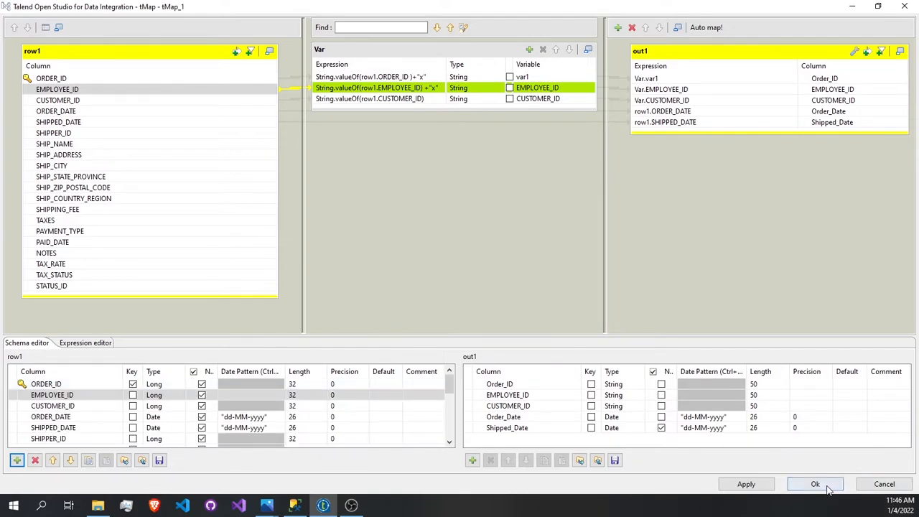
click(829, 487)
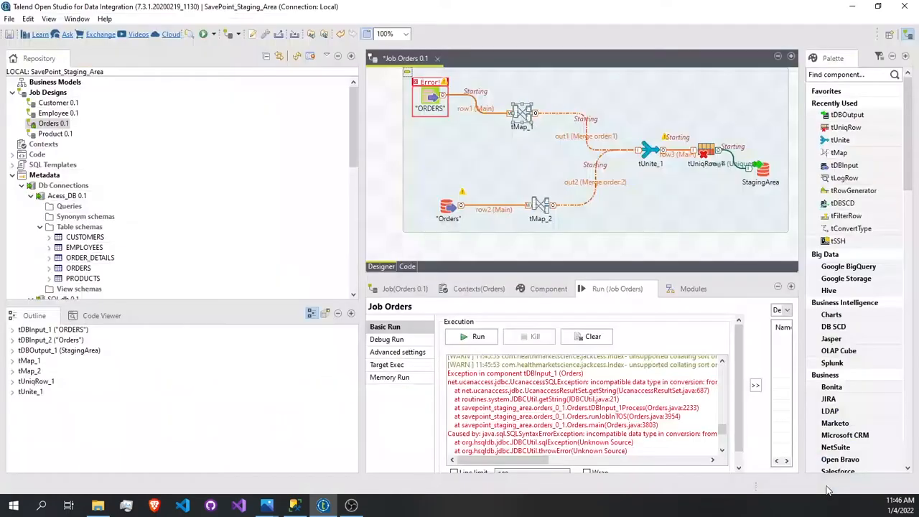
- Remove the VERSIONHISTORY column from the SELECT query of the Access ORDERS input, leaving ORDER ID followed directly by EMPLOYEE ID
double_click(430, 95)
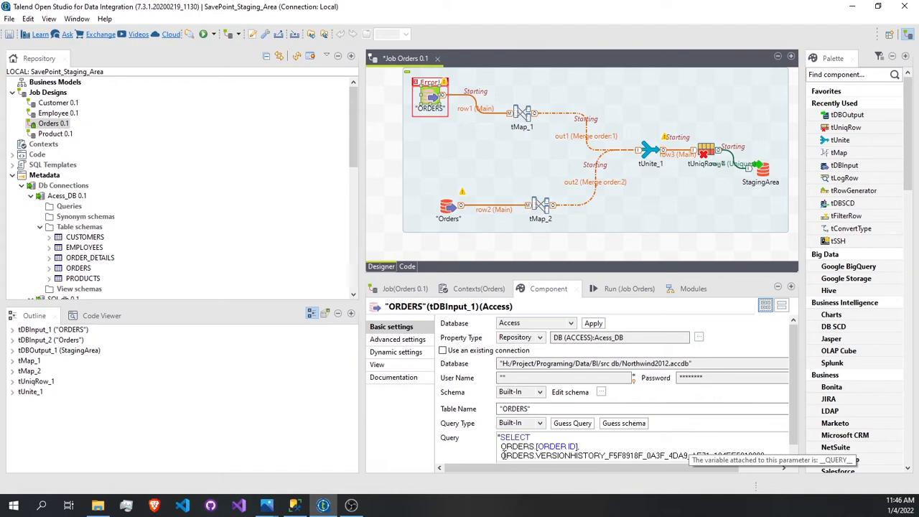
drag(502, 455, 772, 477)
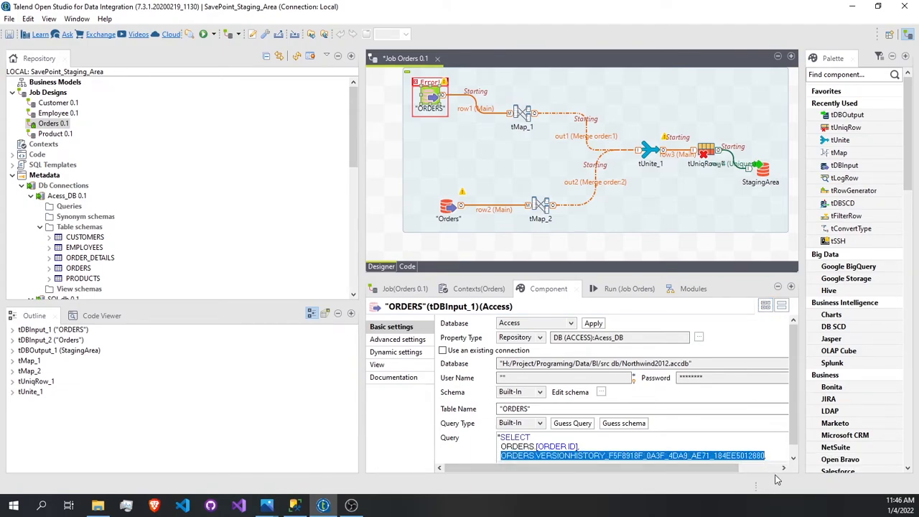
key(Delete)
key(BackSpace)
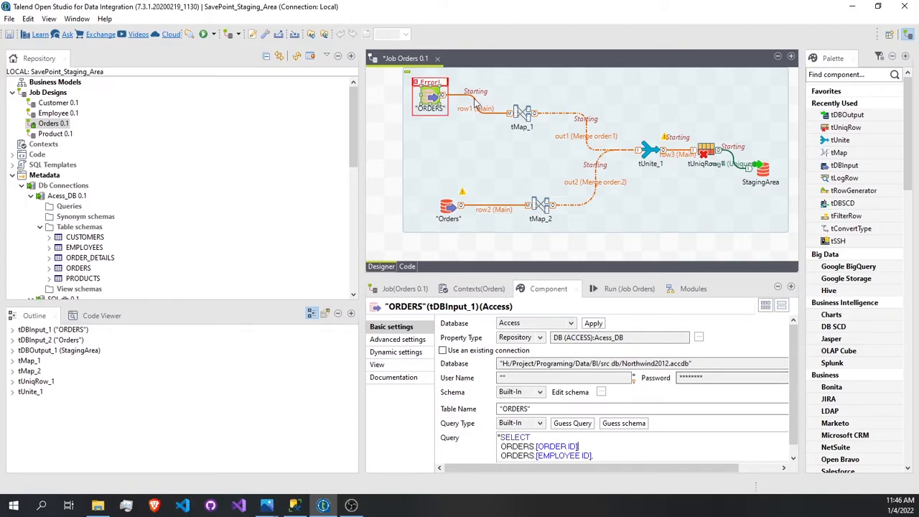
click(391, 158)
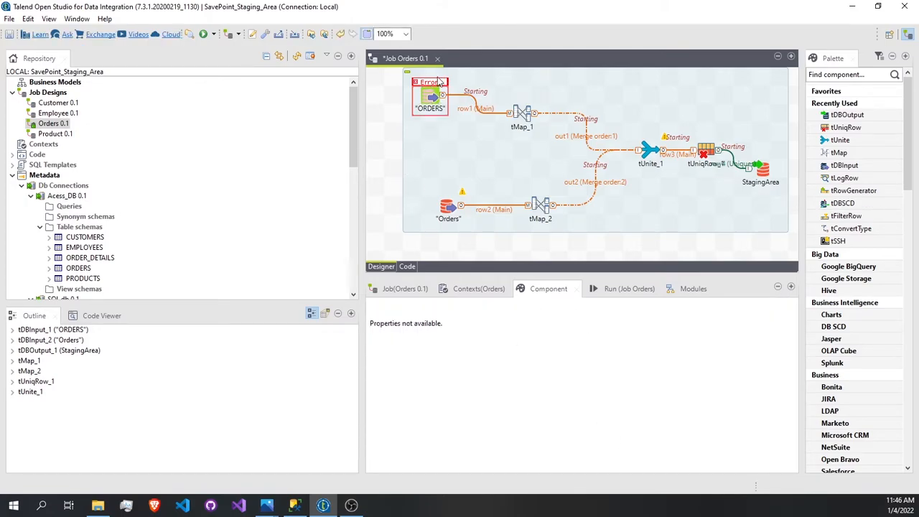
click(431, 102)
scroll(624, 446, down, 3)
scroll(623, 447, up, 3)
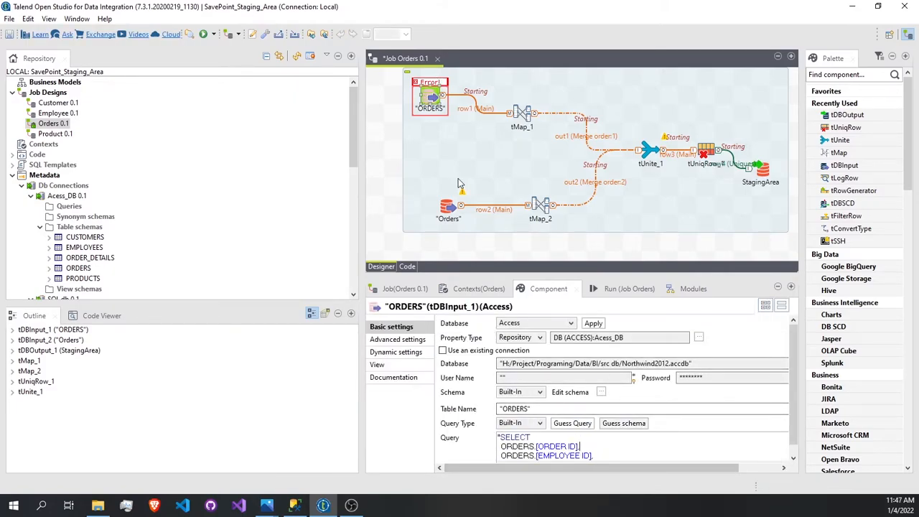
- Run the Orders job and space out the flow by moving tUniqRow_1 higher and the StagingArea output lower on the canvas
click(205, 34)
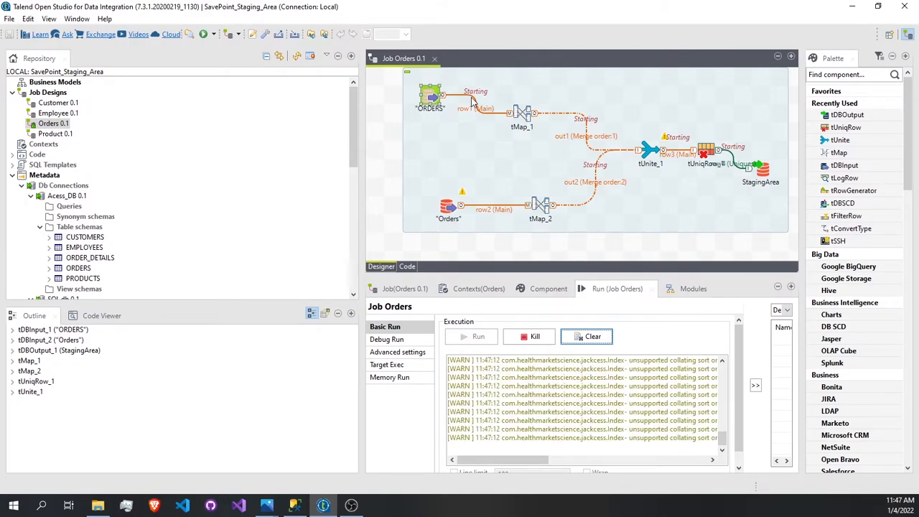
drag(705, 167, 705, 122)
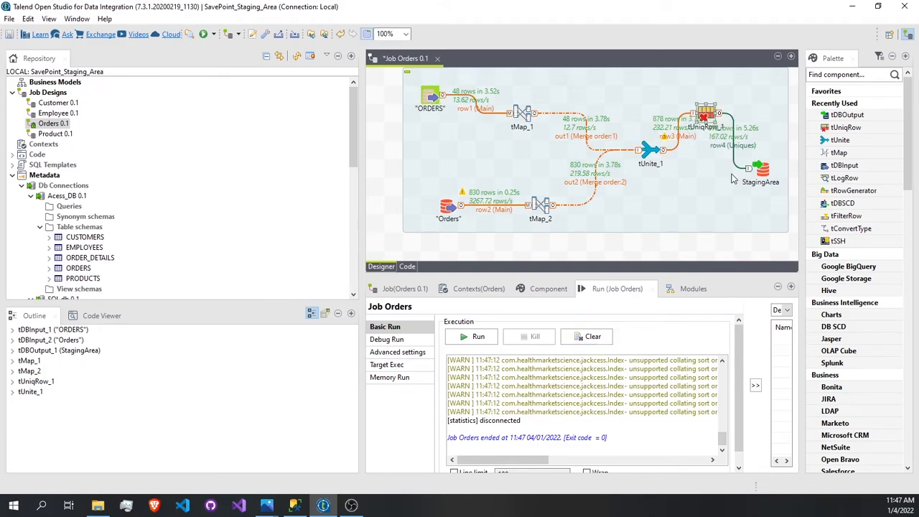
drag(759, 170, 765, 209)
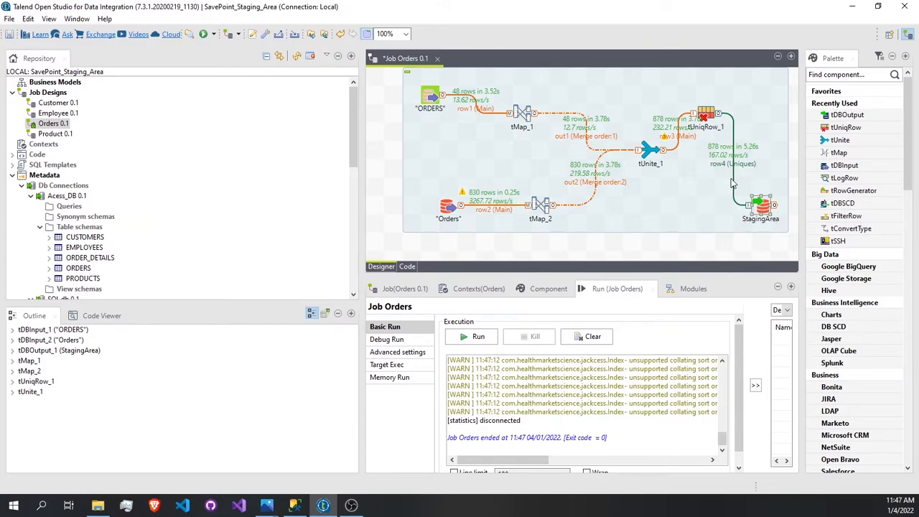
click(433, 100)
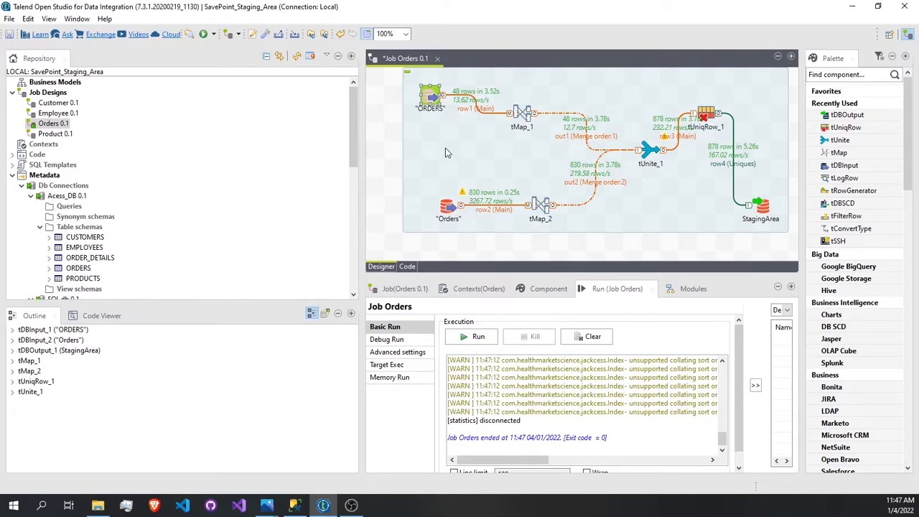
- Switch to SQL Server Management Studio, refresh the tables of the Northwind_Staging Area database and collapse that database
click(295, 505)
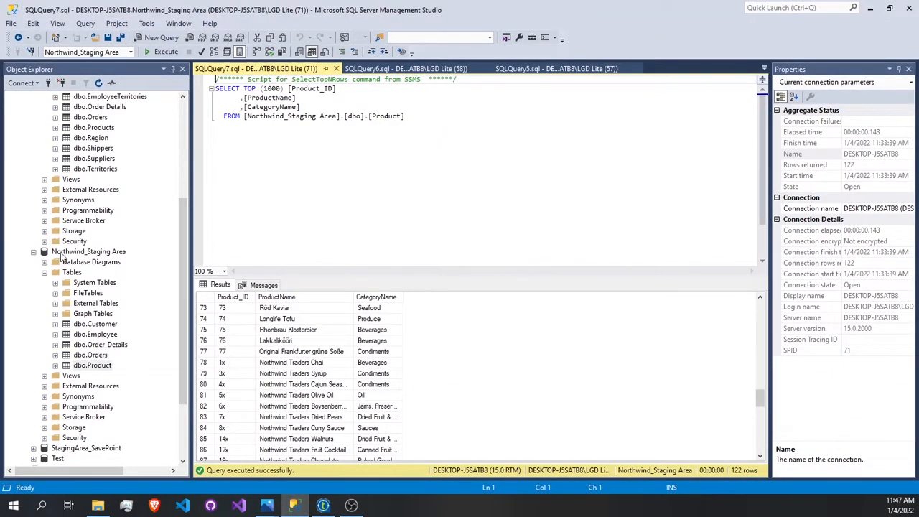
right_click(73, 275)
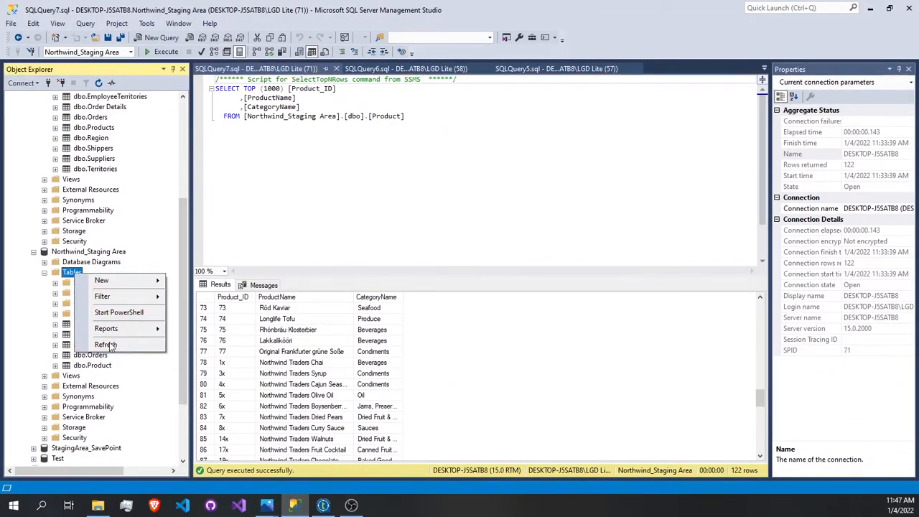
click(106, 345)
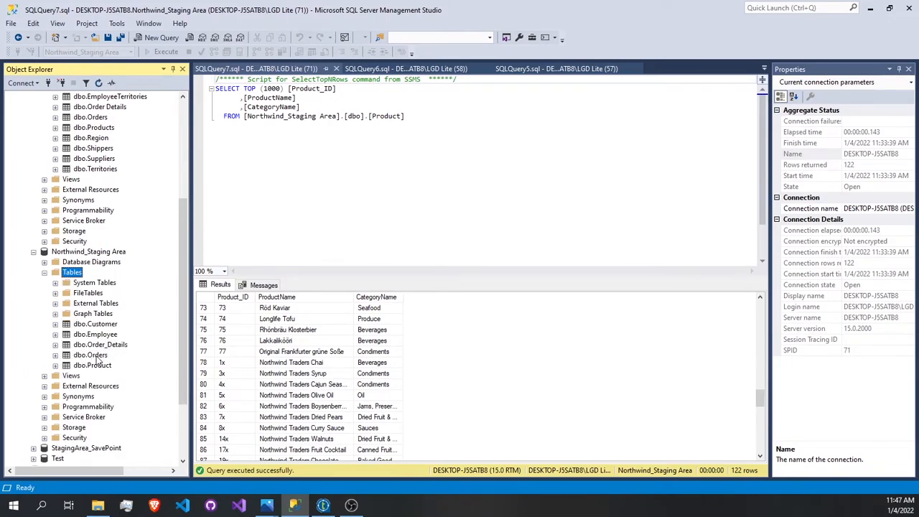
click(33, 251)
scroll(81, 252, up, 3)
scroll(89, 252, down, 3)
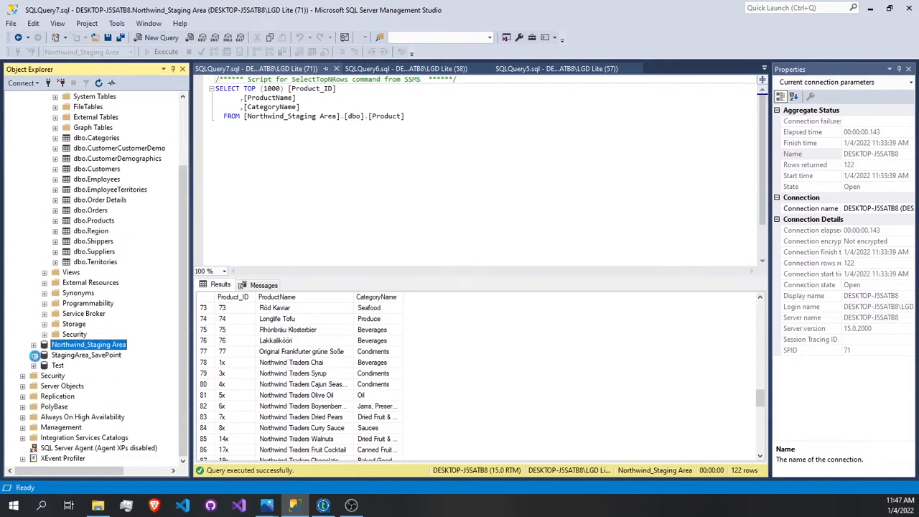
- Select the top 1000 rows of dbo.Orders in the StagingArea_SavePoint database and look through the loaded order records
click(33, 354)
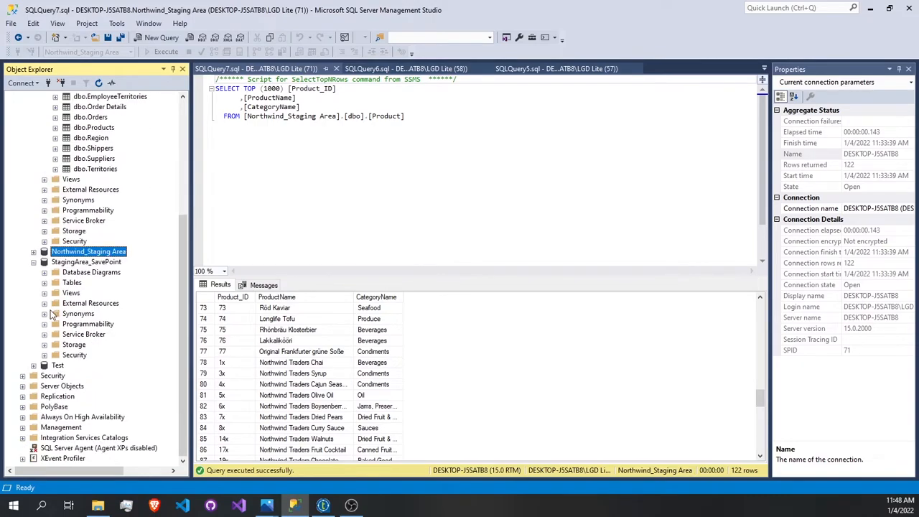
click(44, 283)
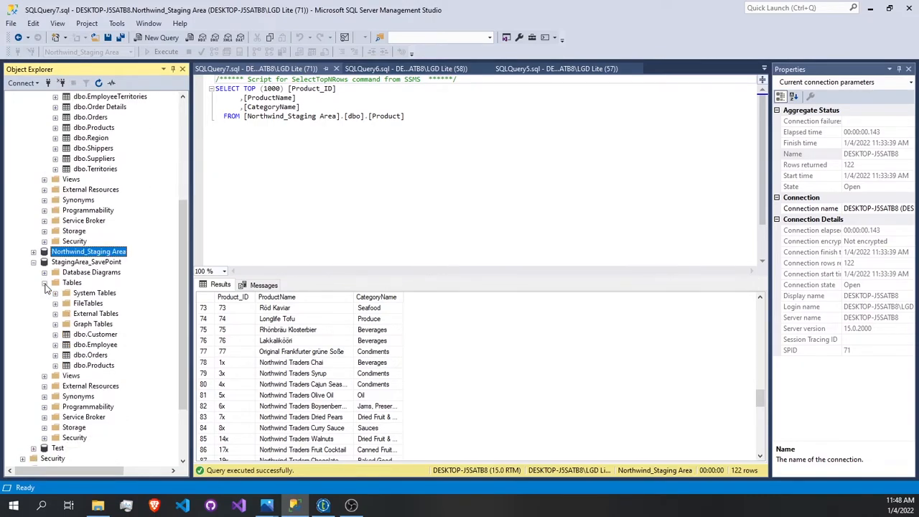
click(96, 355)
right_click(99, 356)
click(170, 252)
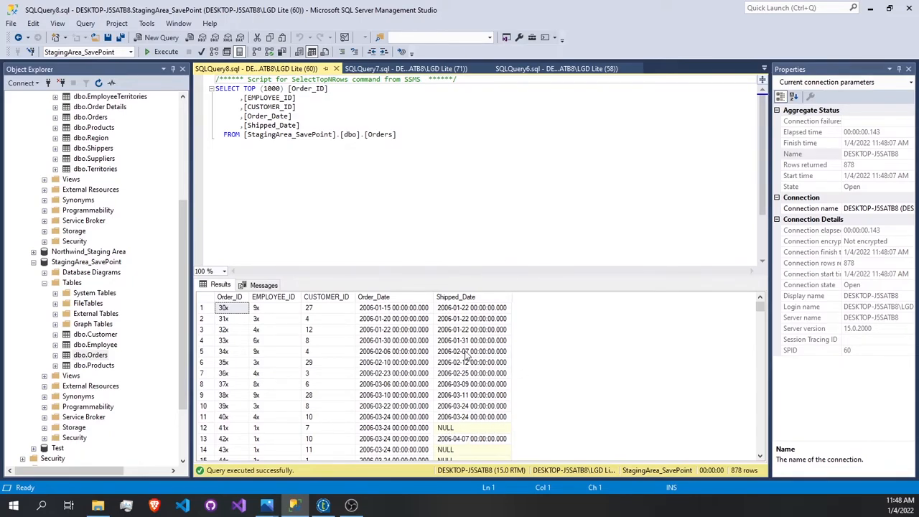
scroll(467, 365, down, 20)
scroll(468, 365, up, 20)
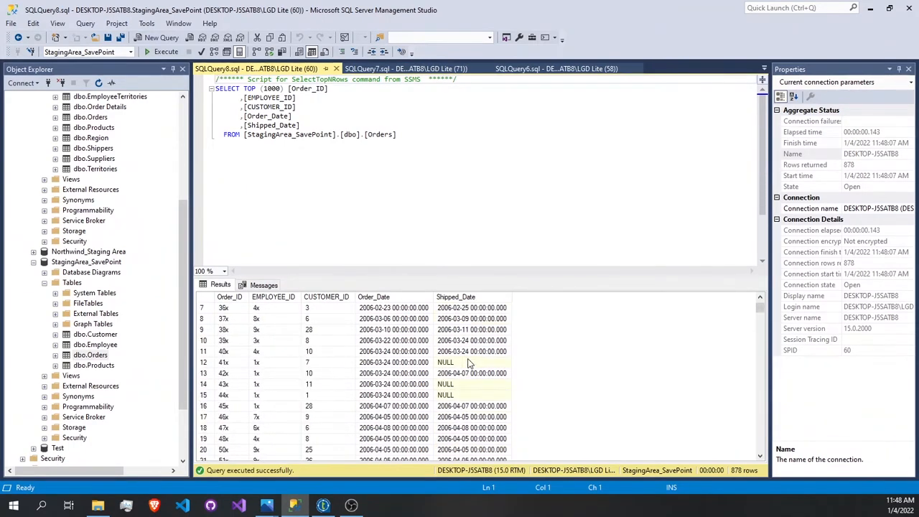
scroll(468, 365, up, 2)
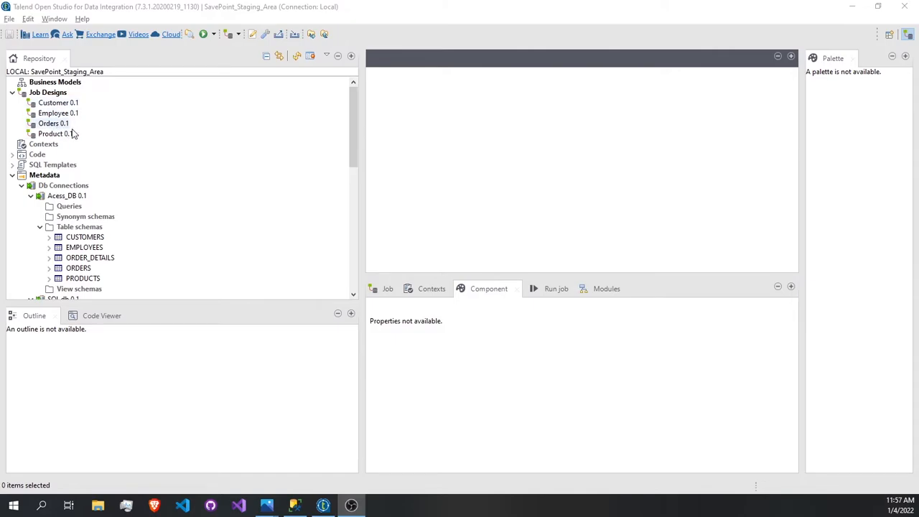
- Create a new Talend job named Orders_Detail under Job Designs
right_click(61, 93)
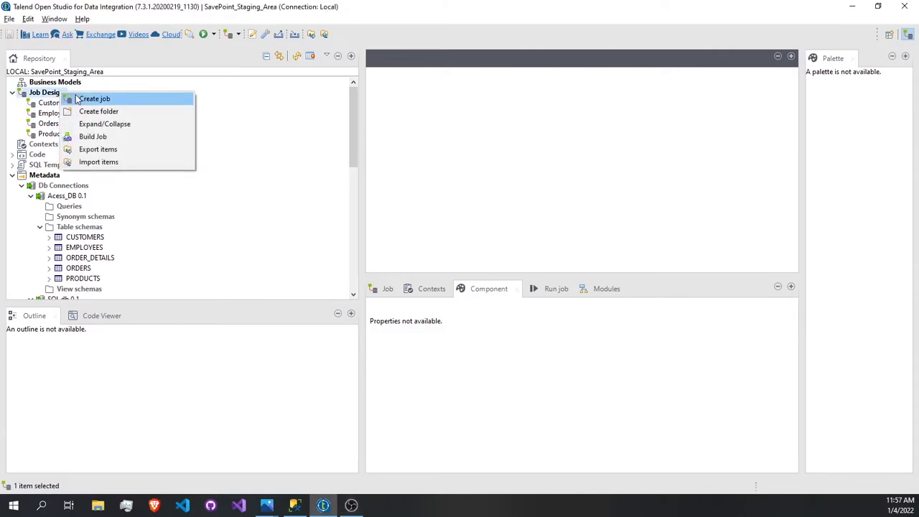
click(76, 98)
text(Orders_D)
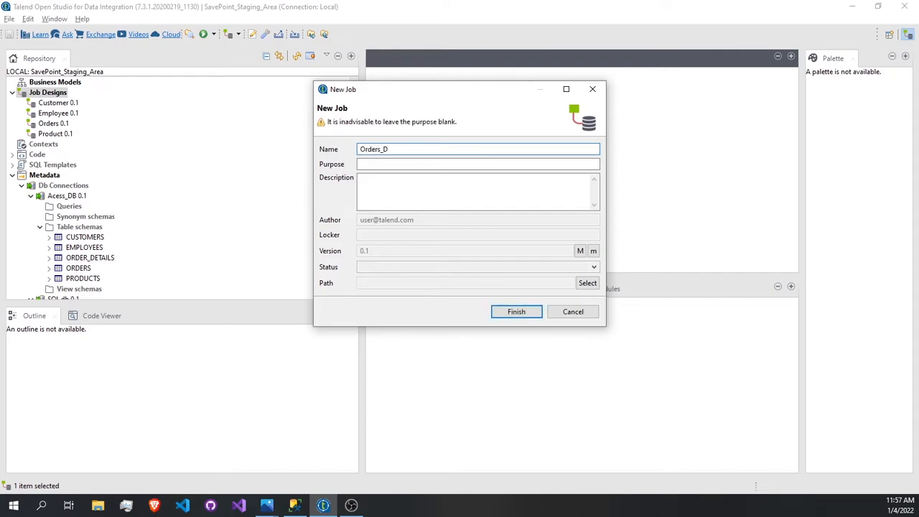
text(etails)
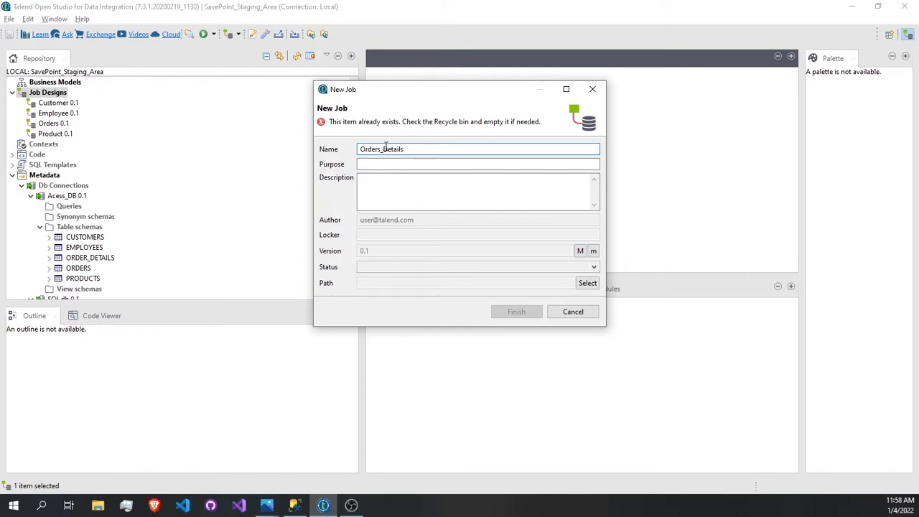
key(BackSpace)
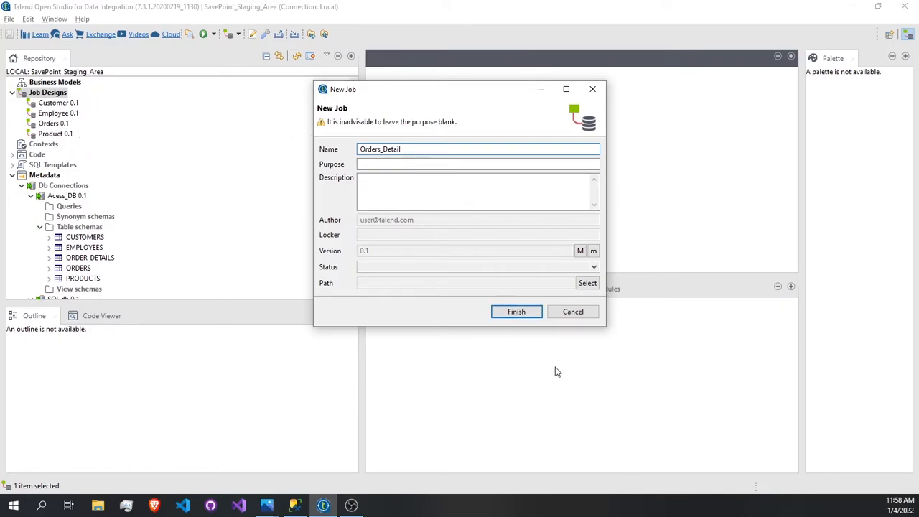
click(505, 311)
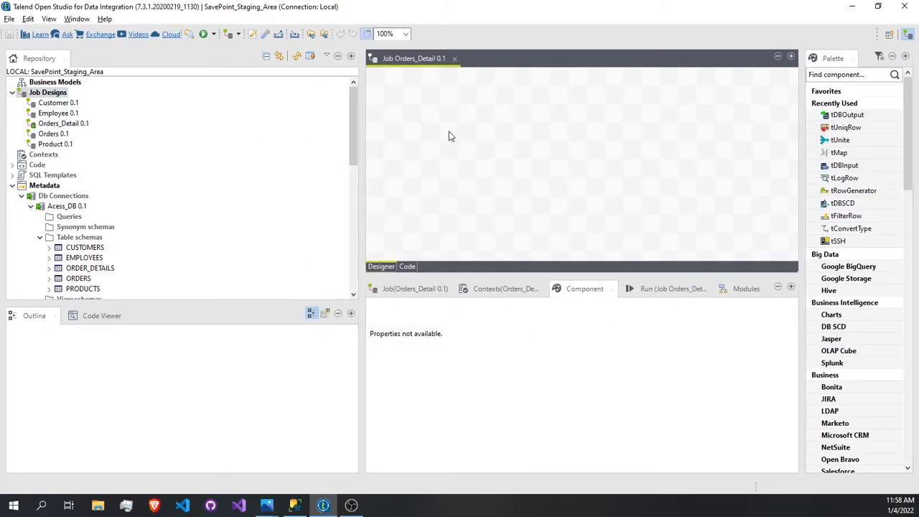
- Add the Access ORDER_DETAILS table as tDBInput(Access) and, below it, the SQL Server Order_Details table as tDBInput(Microsoft SQL Server)
scroll(76, 246, down, 1)
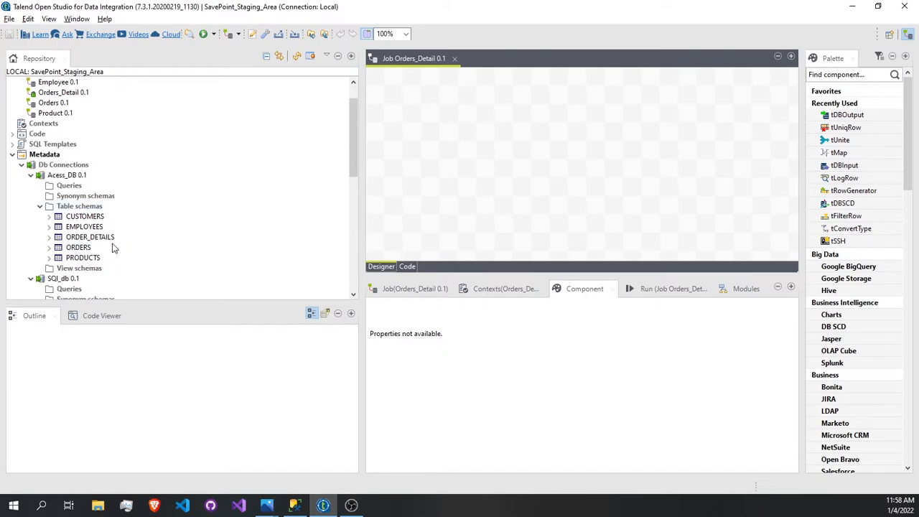
click(84, 239)
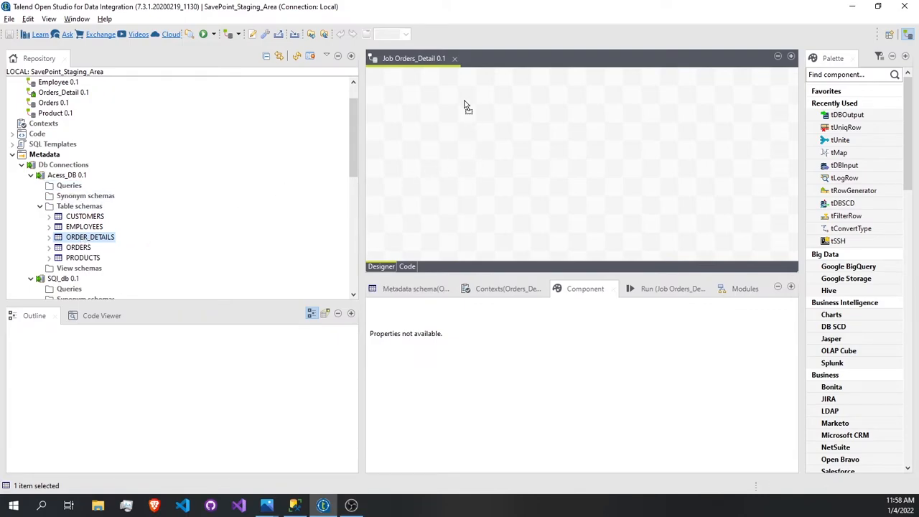
drag(465, 106, 467, 127)
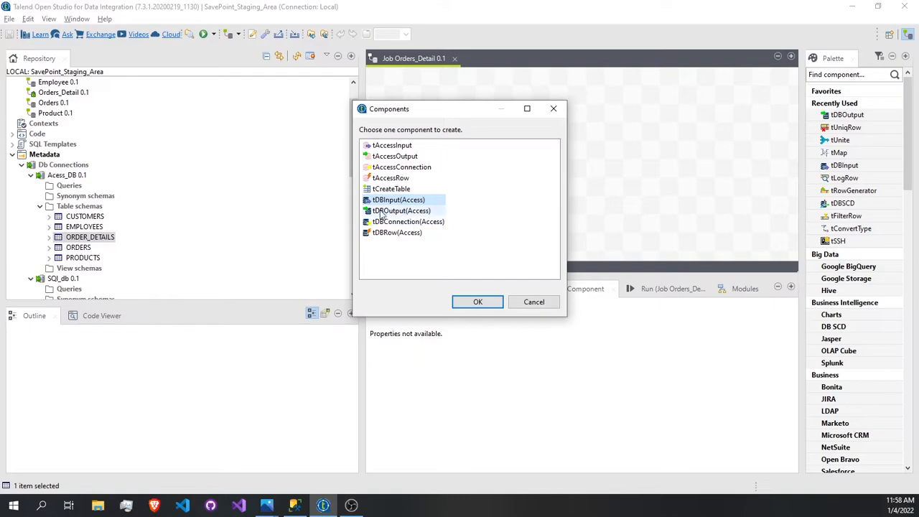
click(478, 301)
scroll(167, 243, down, 4)
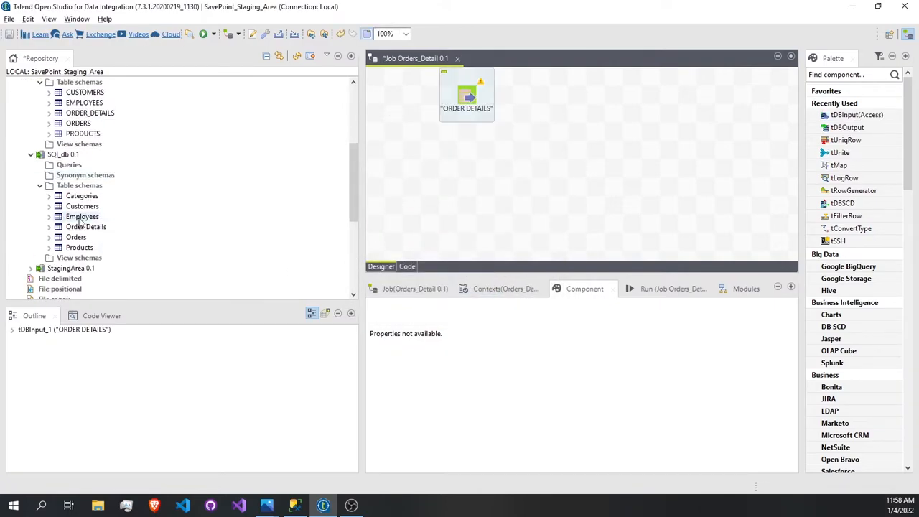
drag(86, 226, 437, 168)
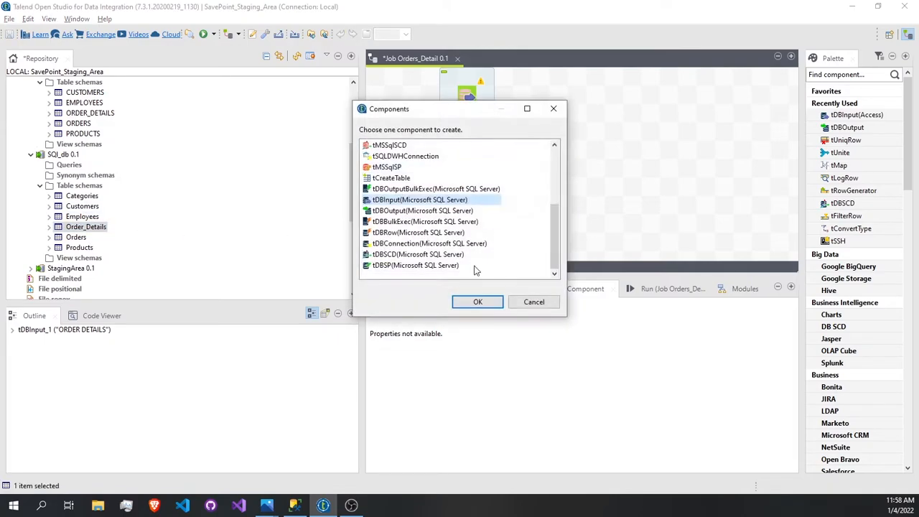
click(476, 302)
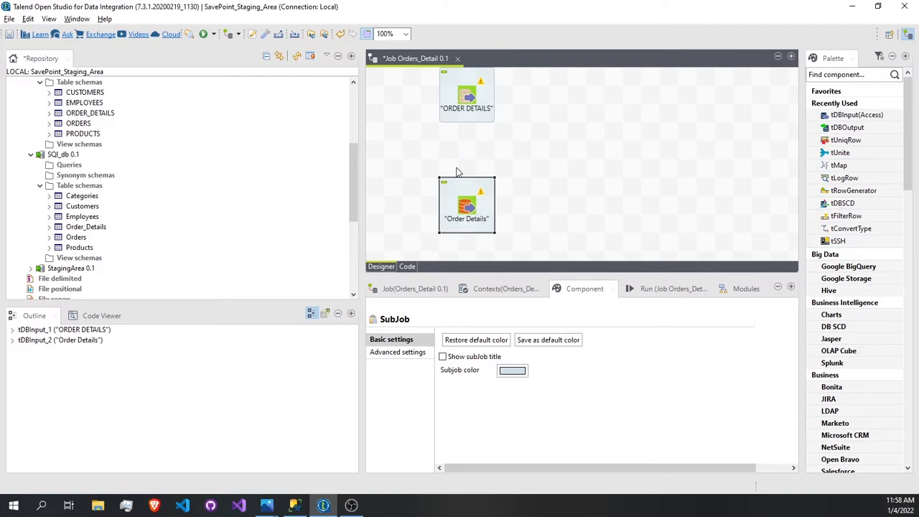
- Connect the Access ORDER DETAILS input and the SQL Server Order Details input each to its own new tMap component
click(460, 101)
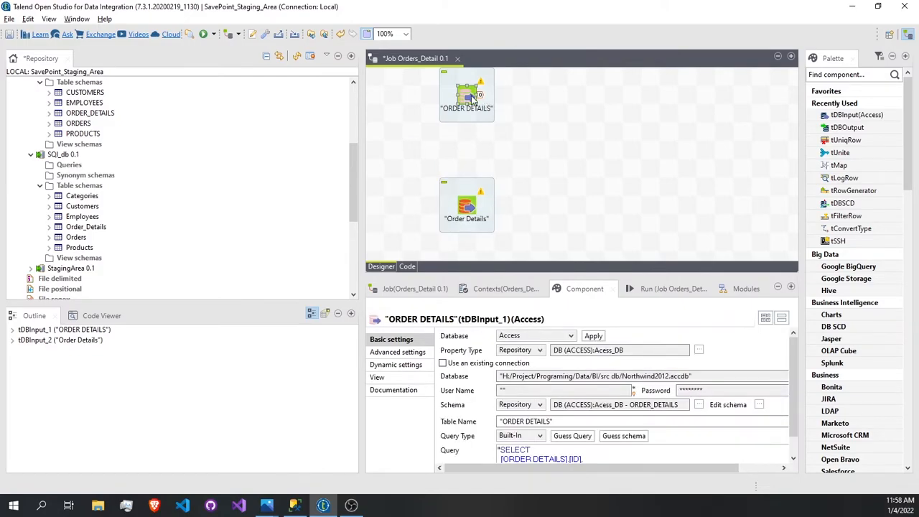
drag(480, 96, 571, 116)
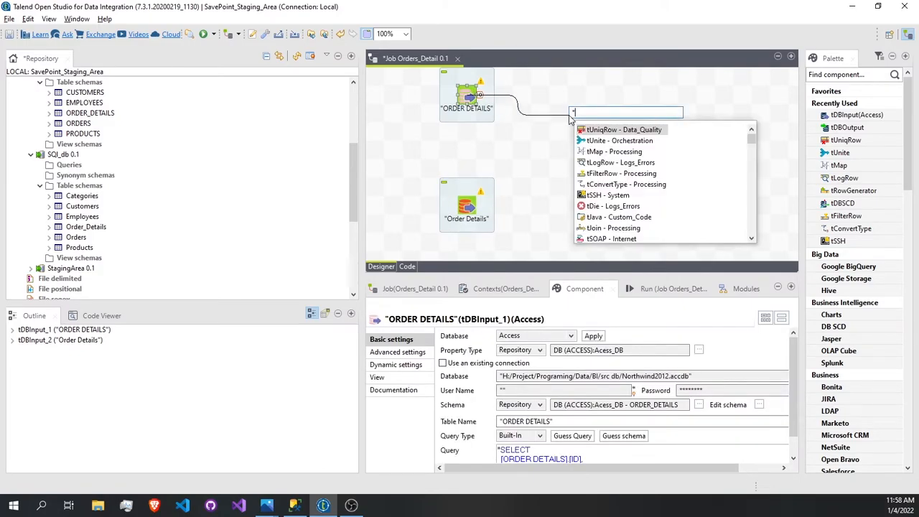
double_click(605, 153)
click(482, 206)
click(473, 207)
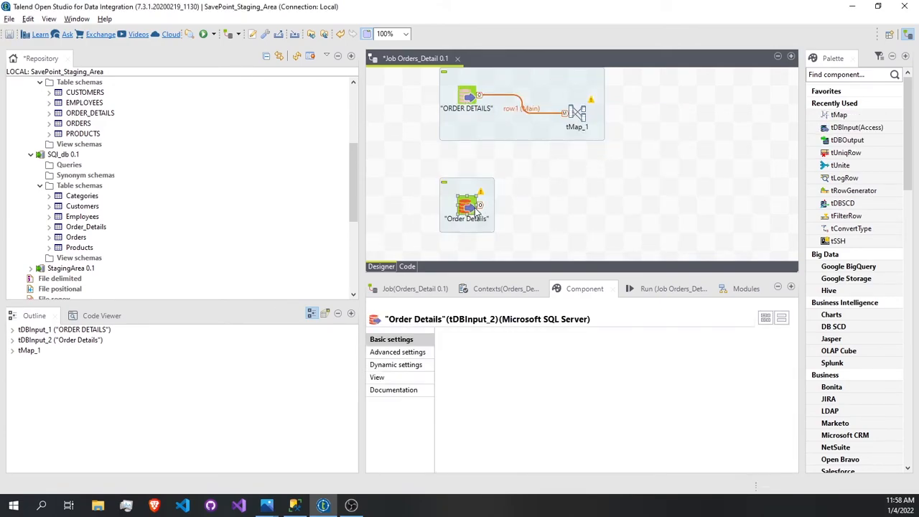
drag(480, 206, 570, 190)
double_click(604, 209)
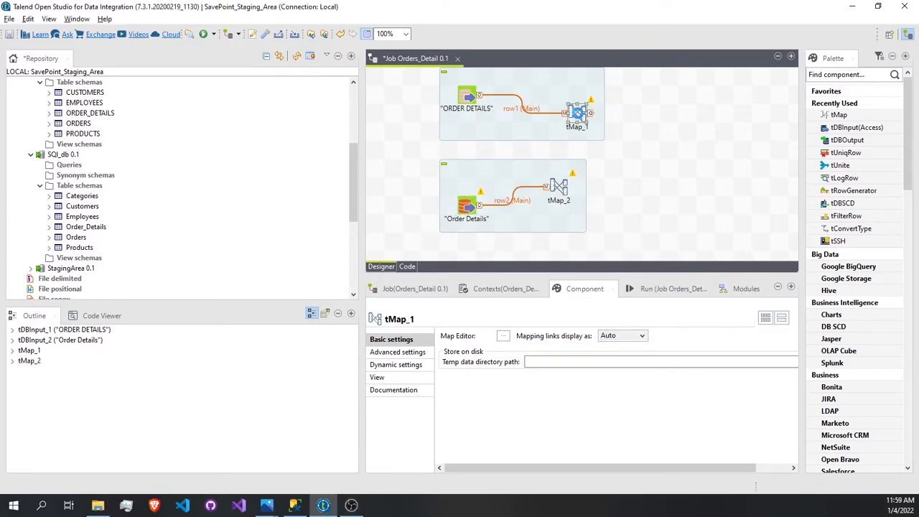
- In tMap_1, add two String variables and map ORDER_ID to var1 and PRODUCT_ID to var2
double_click(577, 114)
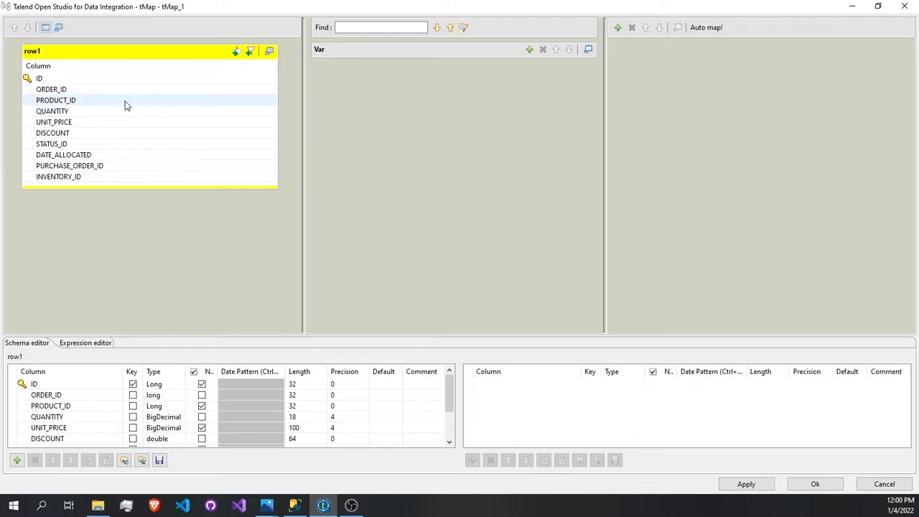
click(528, 50)
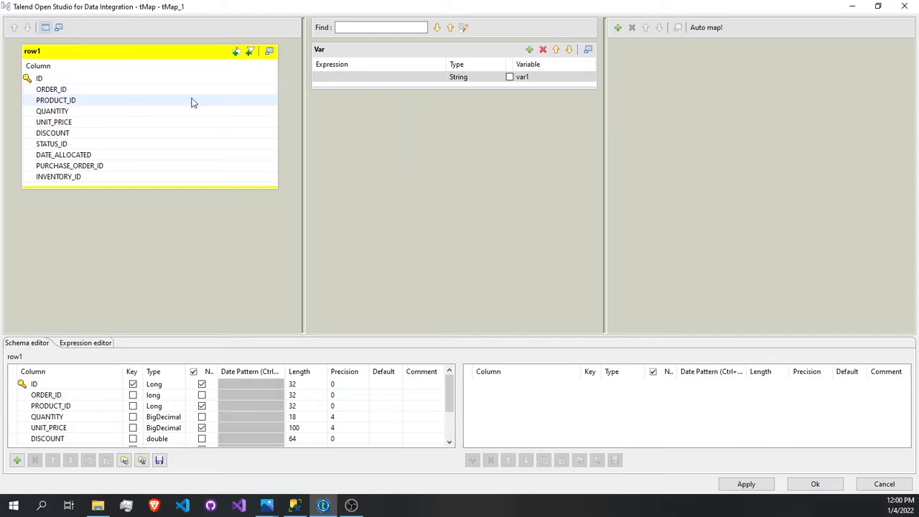
click(528, 49)
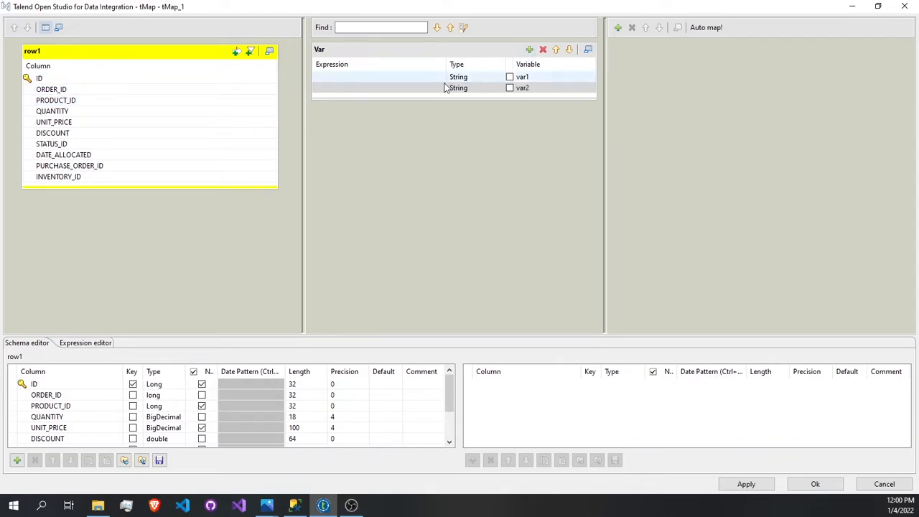
drag(54, 94, 363, 91)
drag(85, 100, 447, 98)
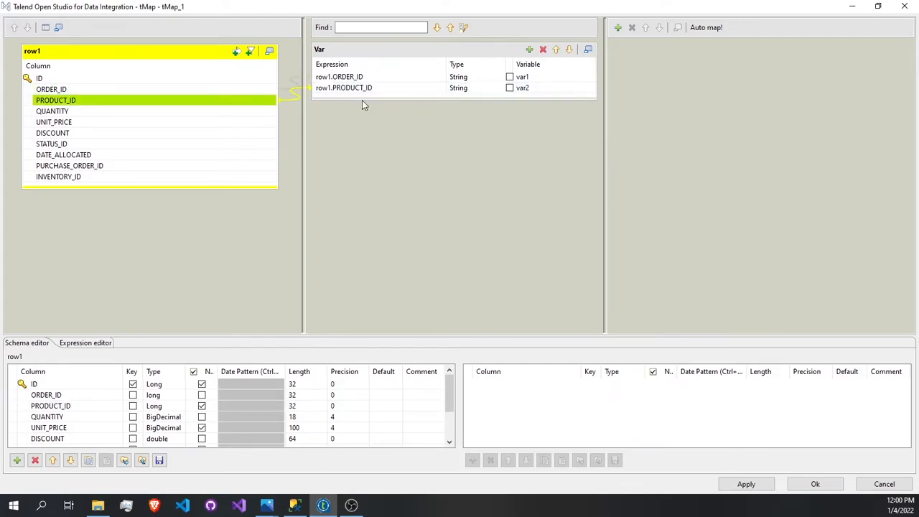
click(382, 91)
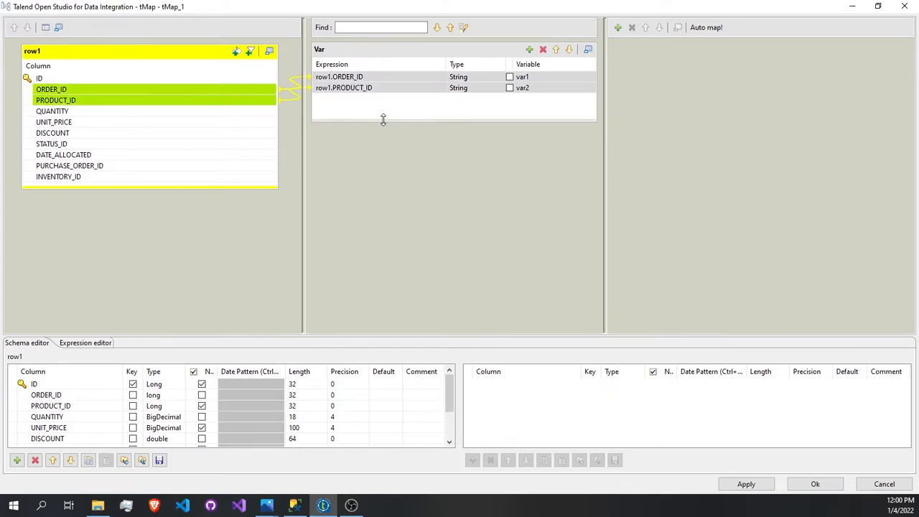
- Edit the var1 expression in the Expression Builder, putting String.valueOf in front of row1.ORDER_ID to convert it to a string
click(437, 76)
click(438, 76)
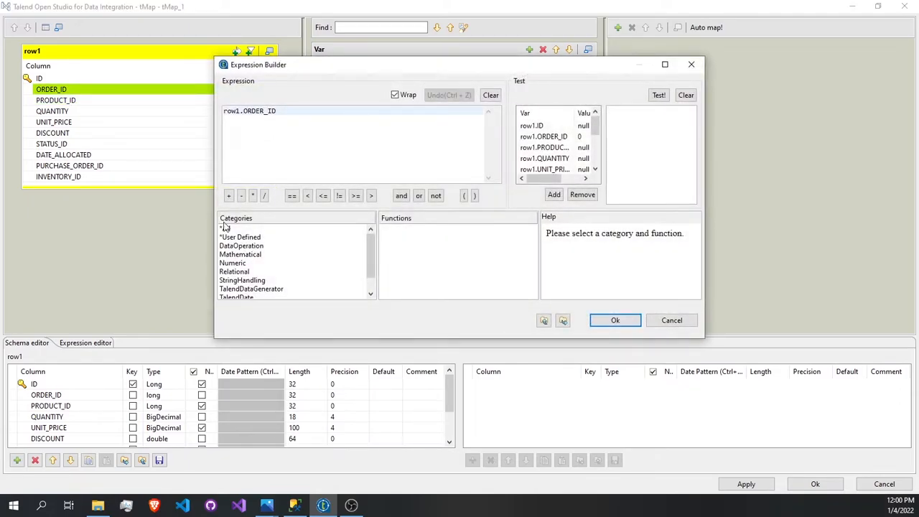
click(224, 111)
text(Str)
key(BackSpace)
text(ring)
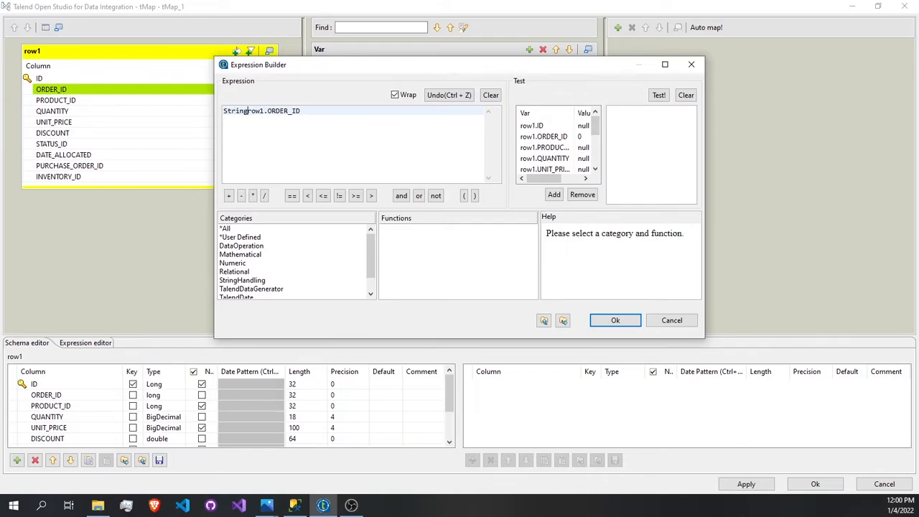
text(.)
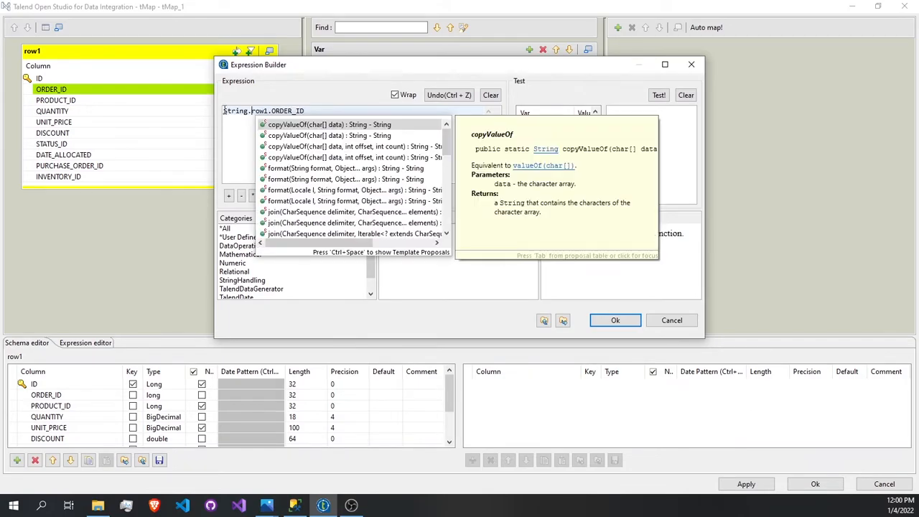
text(valueOf(b))
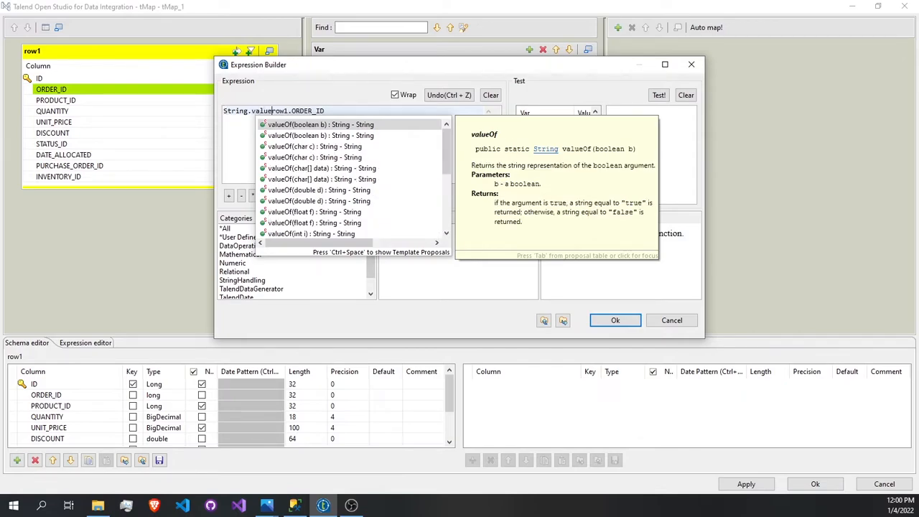
- Complete the first variable's expression as String.valueOf(row1.ORDER_ID)+"x" and accept it
key(Return)
drag(370, 110, 297, 109)
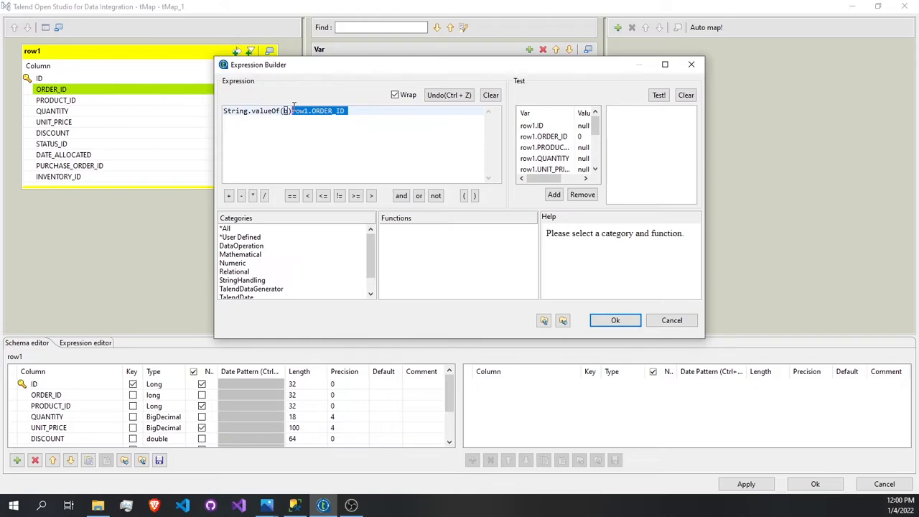
key(BackSpace)
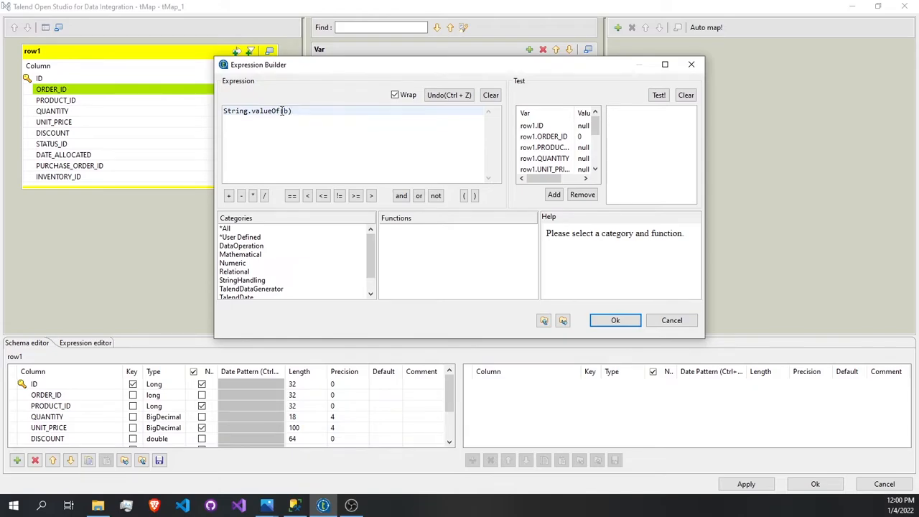
text(row1.ORDER_ID)
click(615, 320)
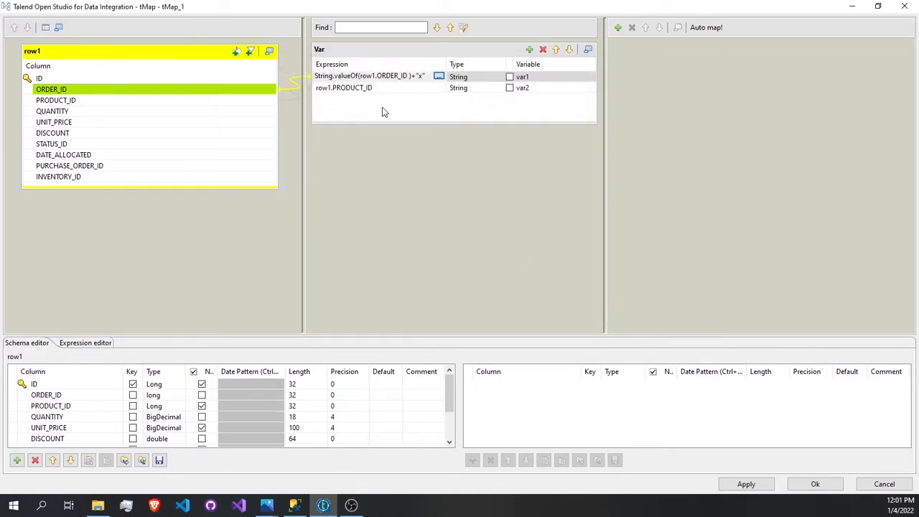
- Set var2's expression to String.valueOf(row1.PRODUCT_ID)+"x" and save the tMap_1 mapping
click(382, 87)
click(438, 89)
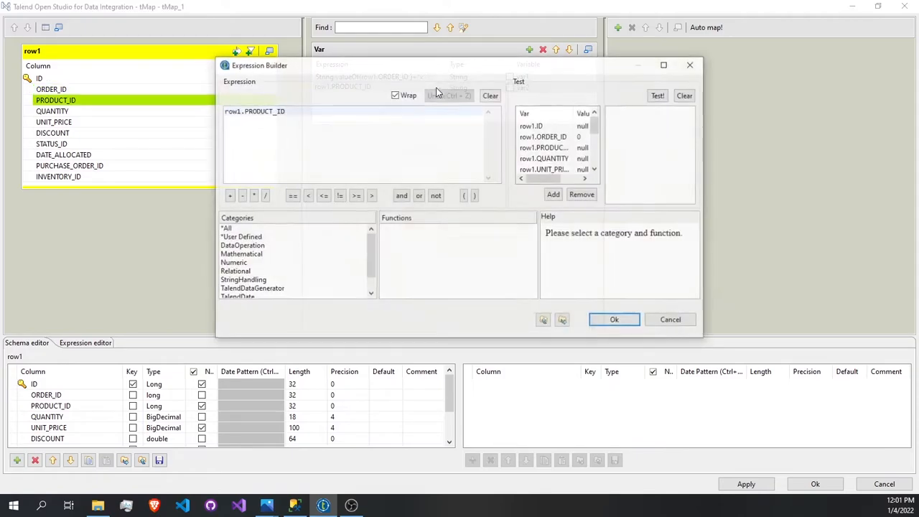
click(224, 111)
text(String)
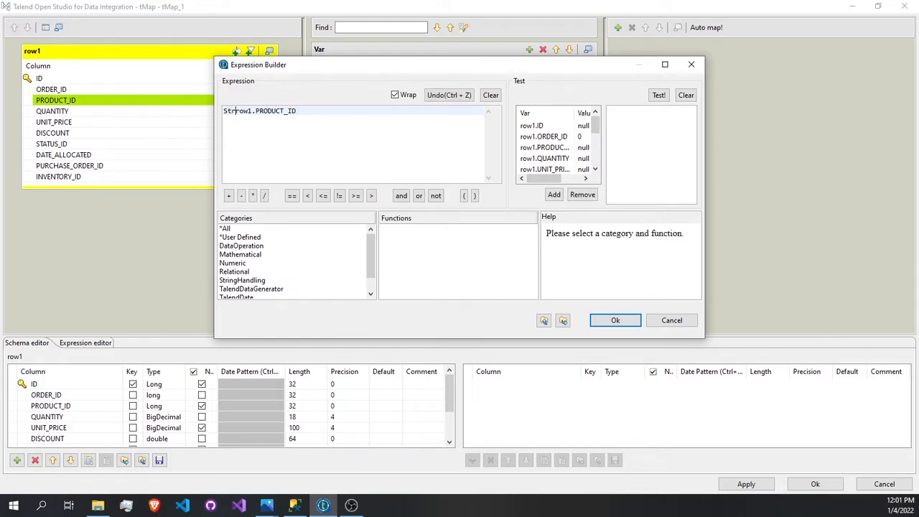
text(.val)
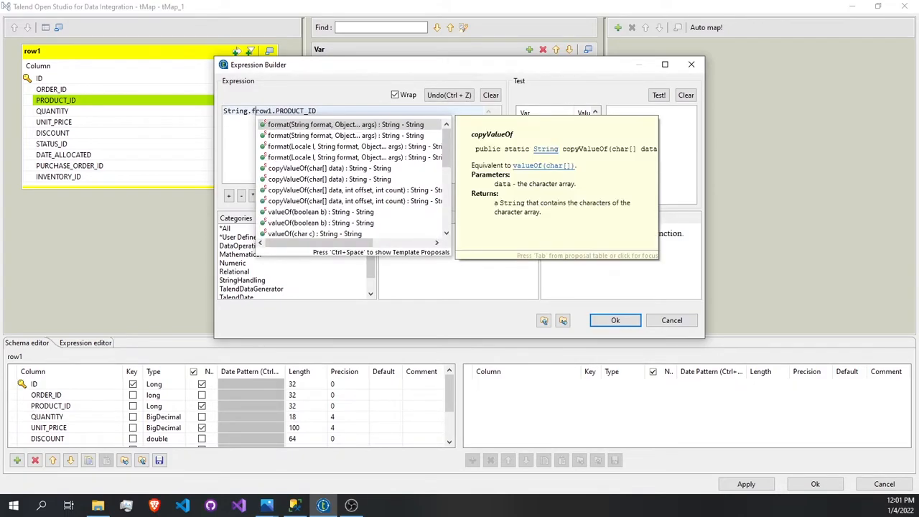
key(Return)
drag(358, 111, 290, 117)
key(ctrl+c)
click(314, 122)
drag(373, 112, 301, 110)
key(BackSpace)
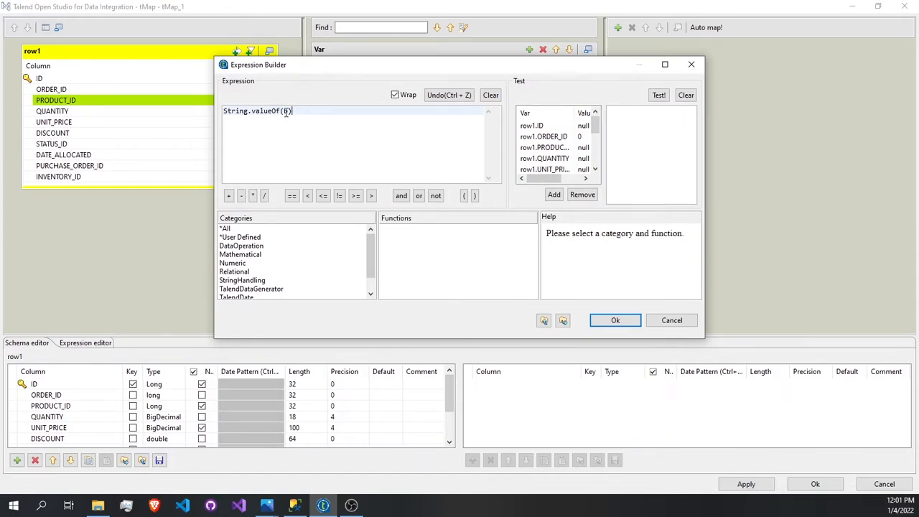
key(ctrl+v)
click(609, 320)
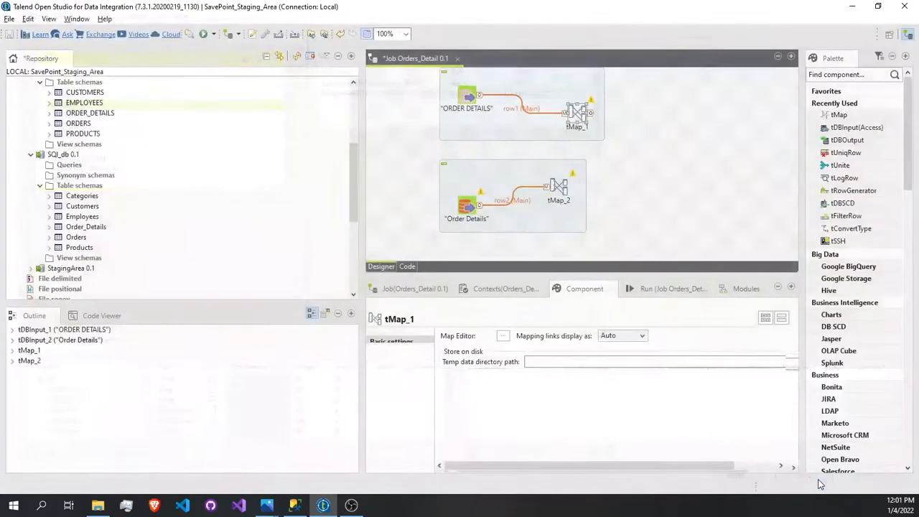
click(814, 483)
- Inspect the column types of row2 in tMap_2, especially UnitPrice and Quantity, and leave the mapping without changes
click(560, 187)
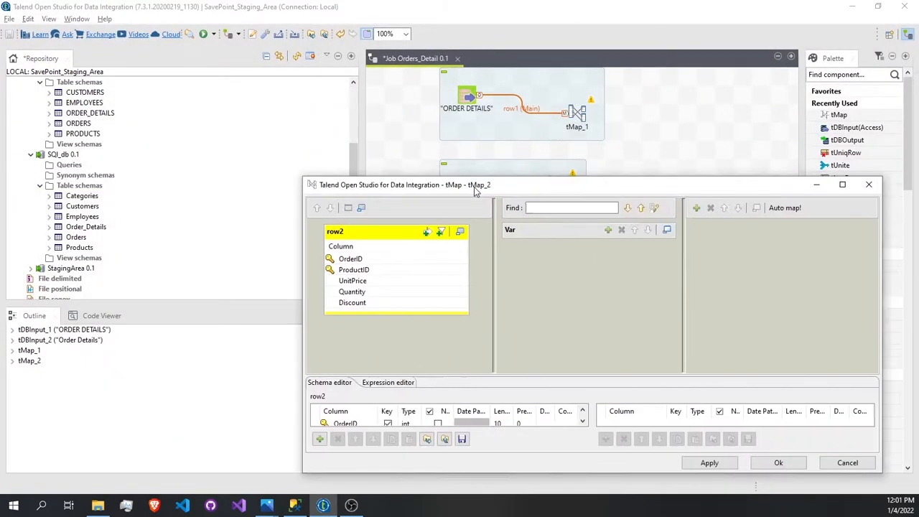
drag(476, 190, 301, 169)
double_click(301, 169)
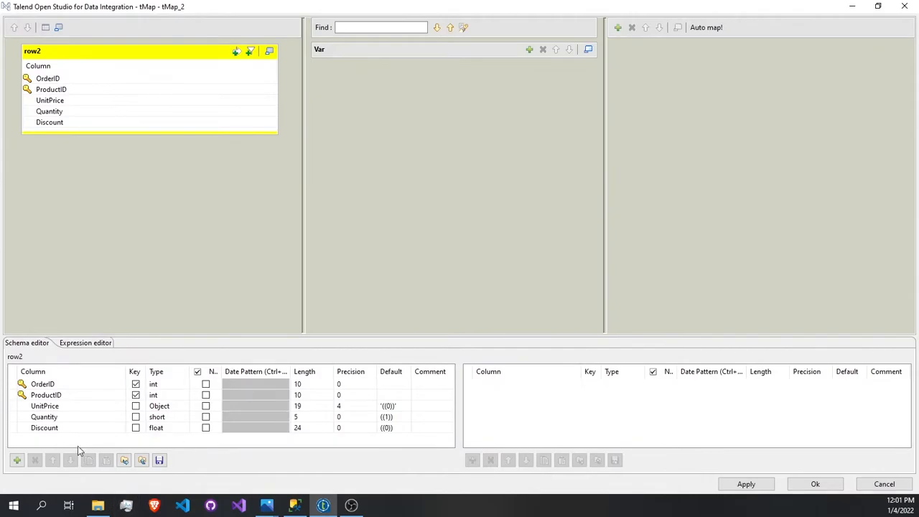
click(154, 407)
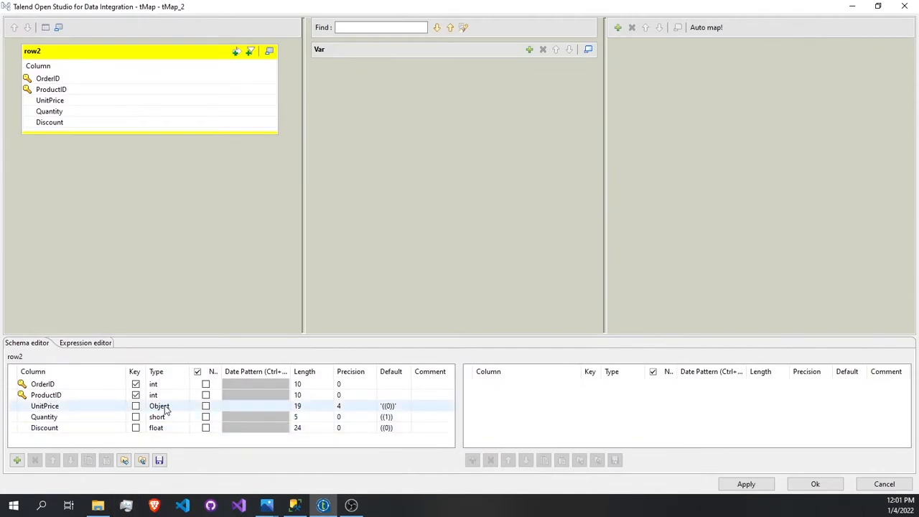
click(164, 414)
click(164, 410)
click(167, 415)
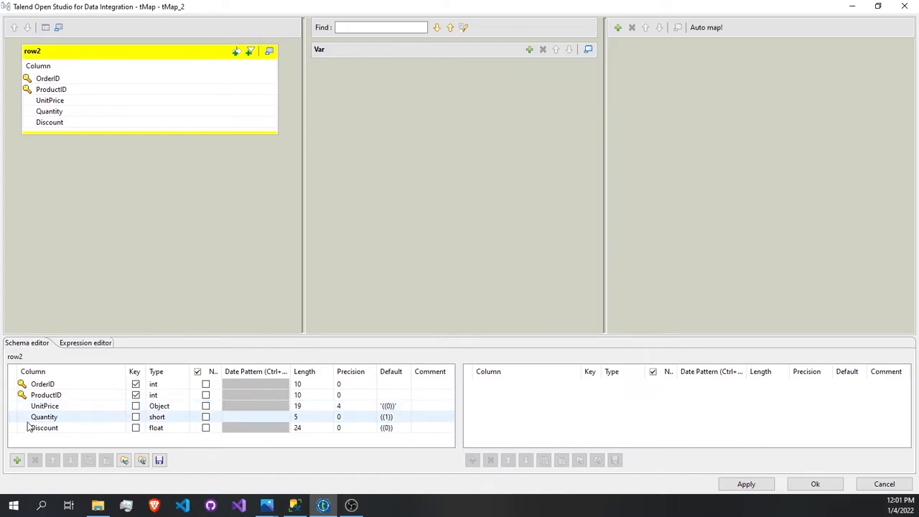
click(162, 407)
click(166, 418)
click(159, 411)
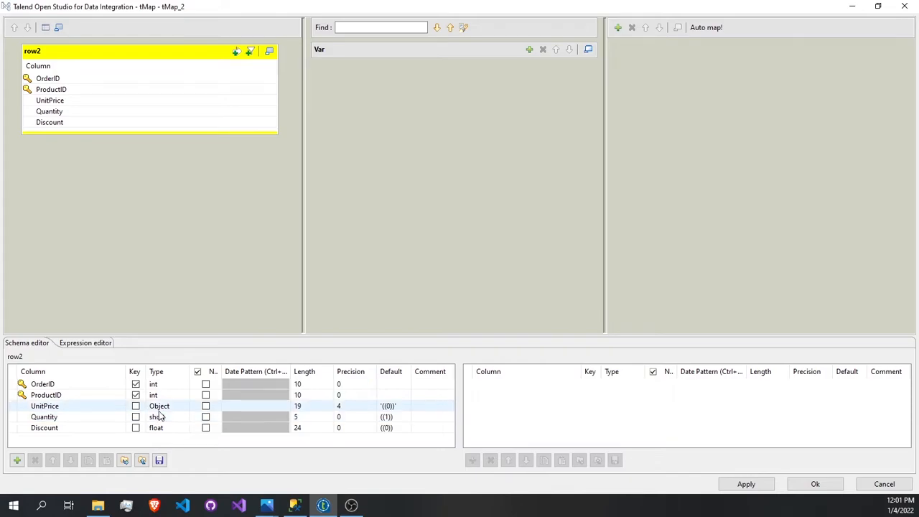
click(107, 405)
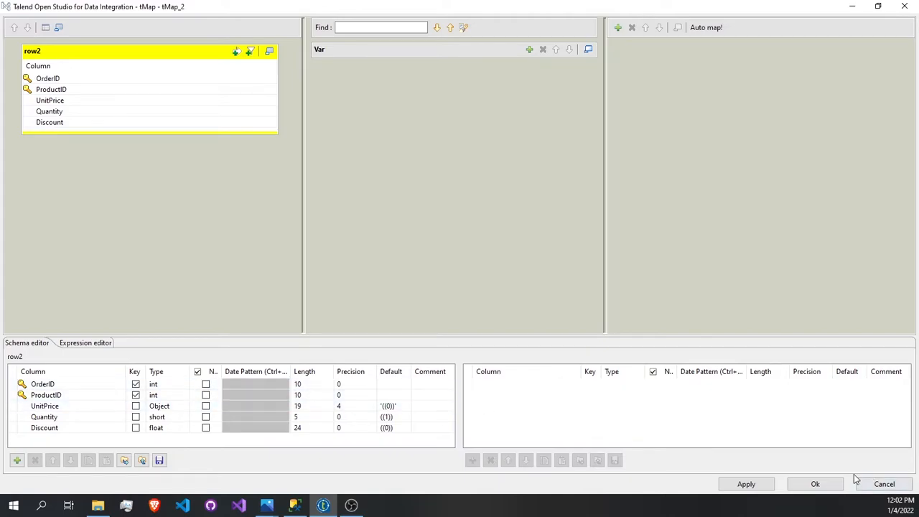
click(881, 484)
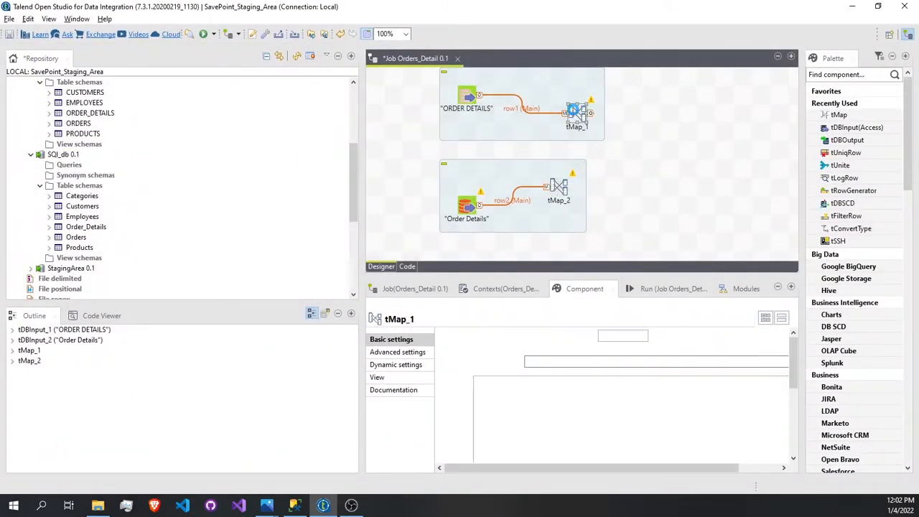
- Reopen the tMap_1 mapping and add row1's QUANTITY as a new variable of type int | Integer
drag(918, 107, 411, 104)
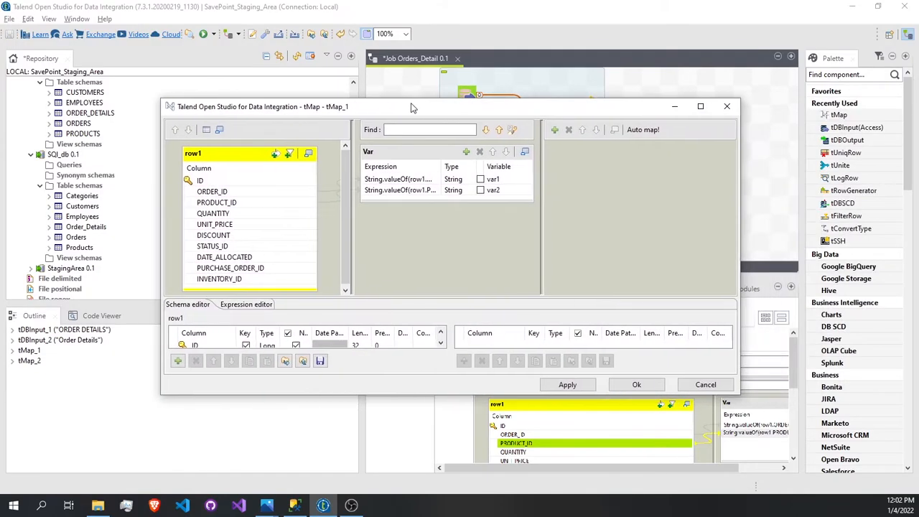
double_click(411, 105)
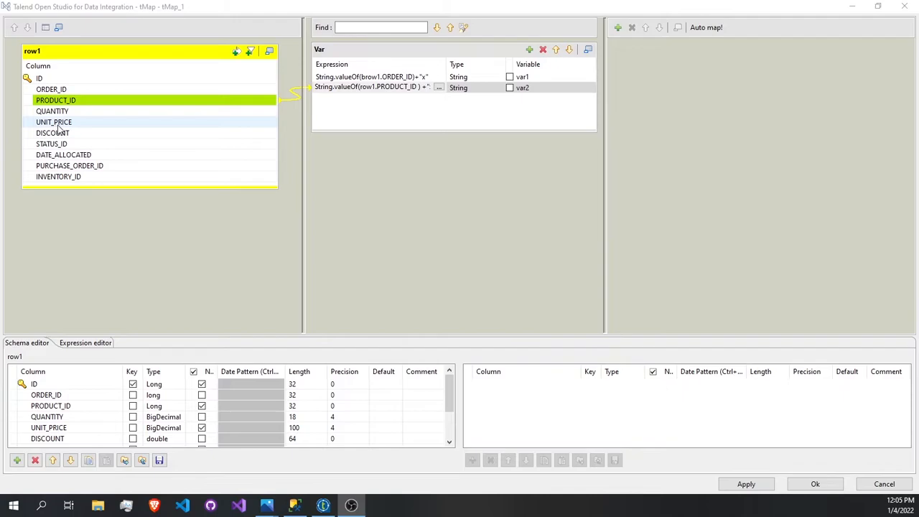
drag(79, 113, 361, 104)
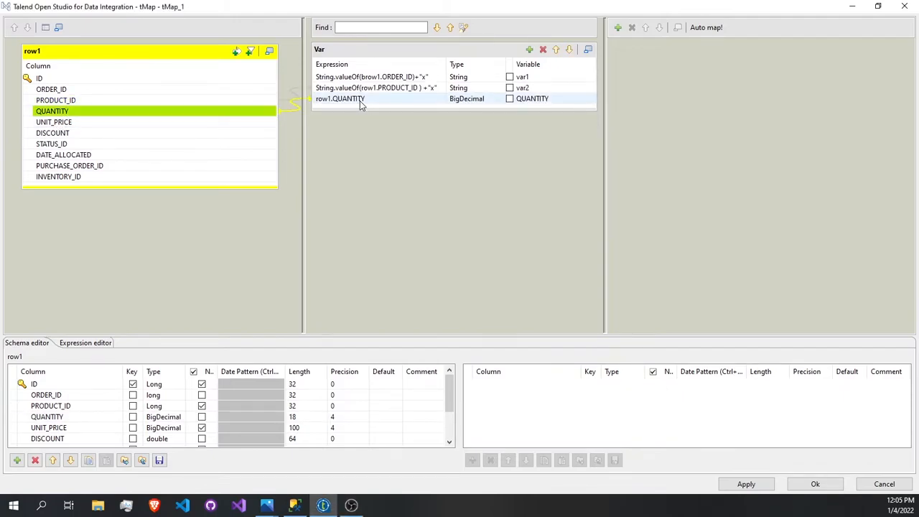
click(472, 101)
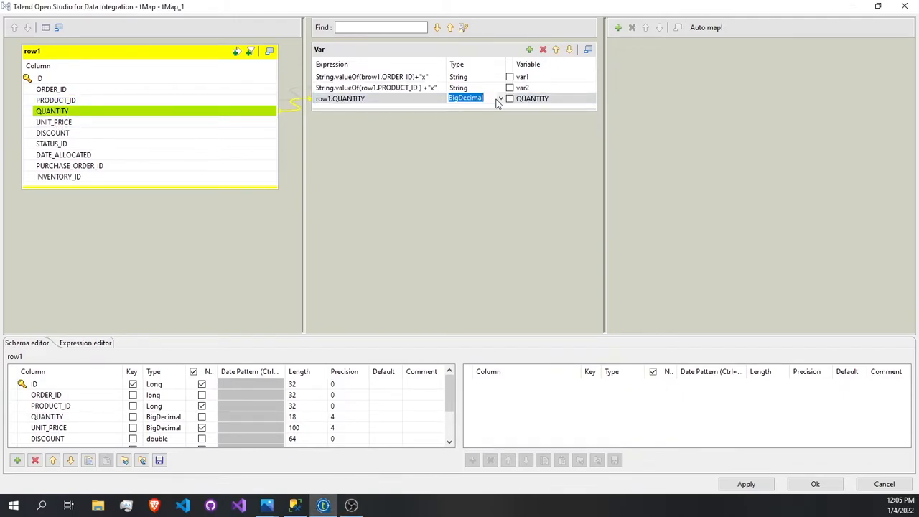
click(499, 98)
click(479, 184)
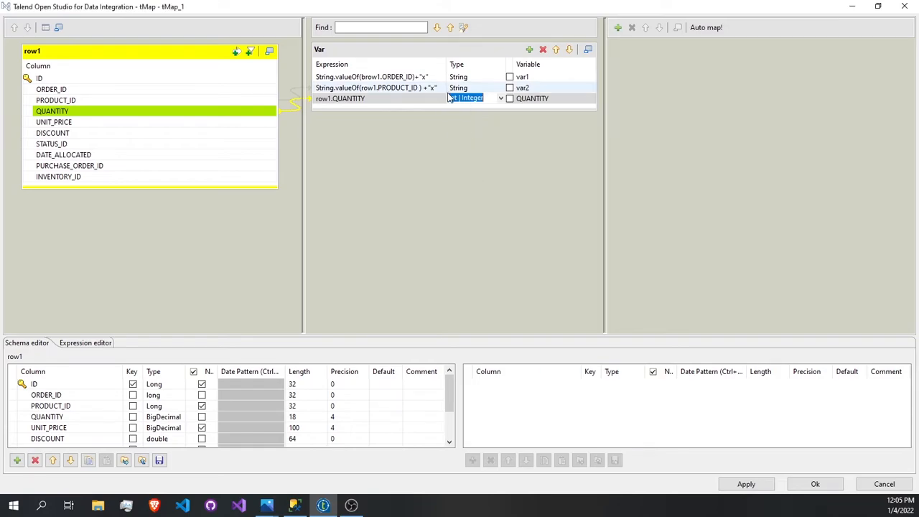
- Insert an Integer.parseInt call at the start of the QUANTITY variable's expression
click(402, 100)
click(439, 99)
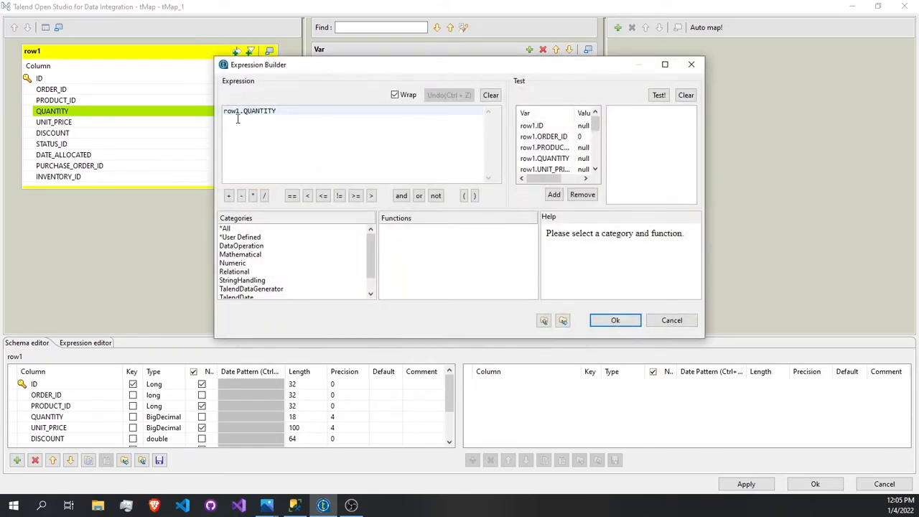
text(Intr)
key(BackSpace)
text(eger)
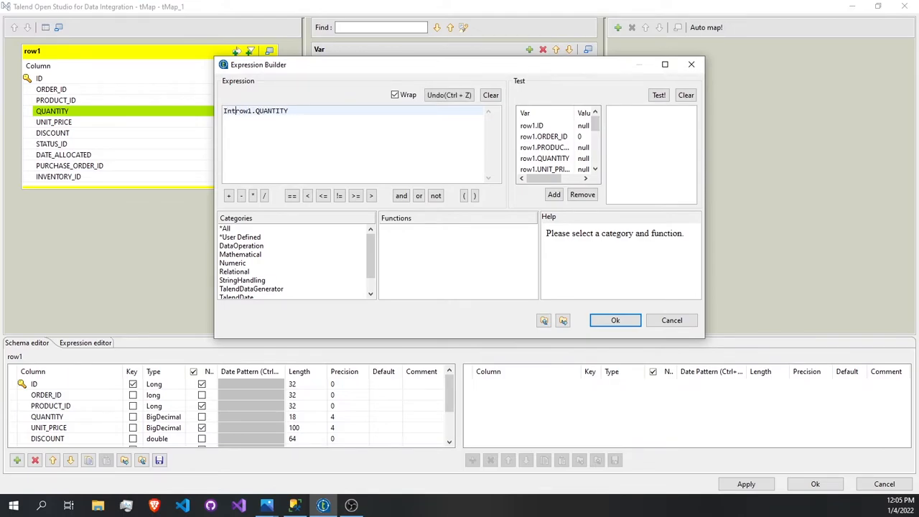
text(.)
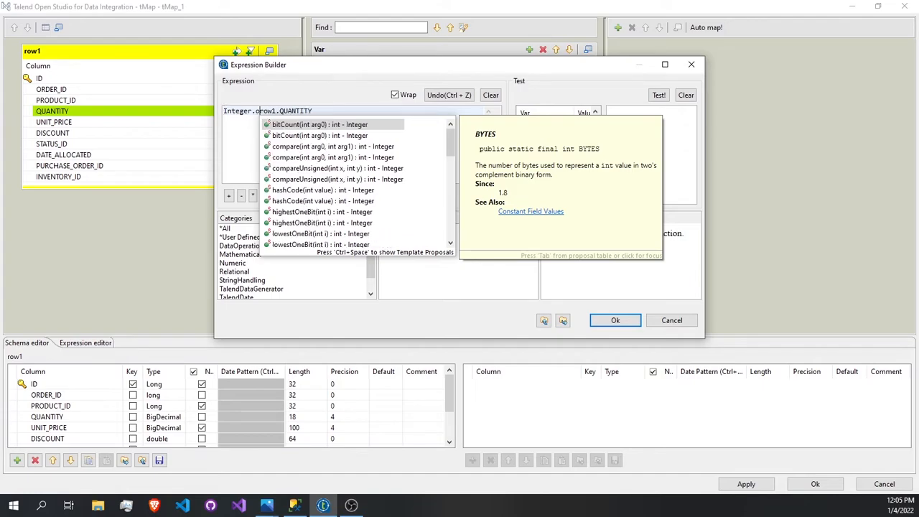
text(pa)
key(BackSpace)
key(BackSpace)
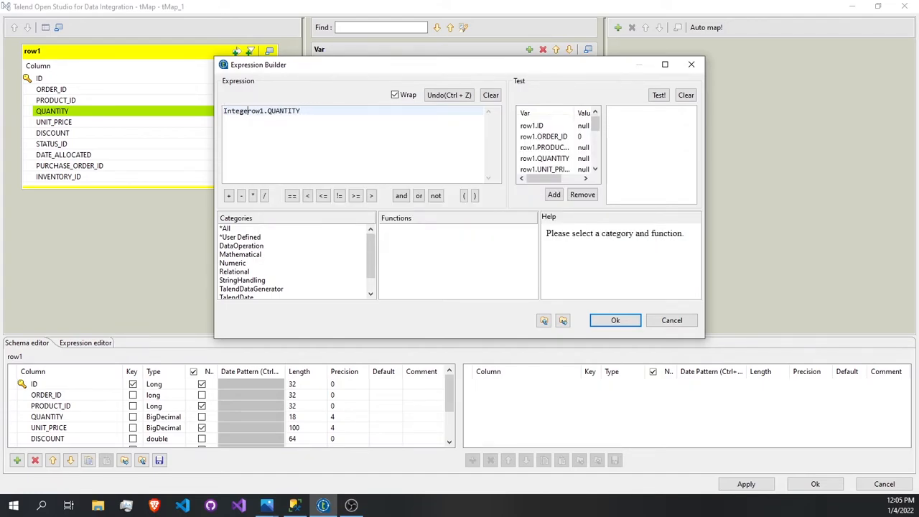
key(ctrl+space)
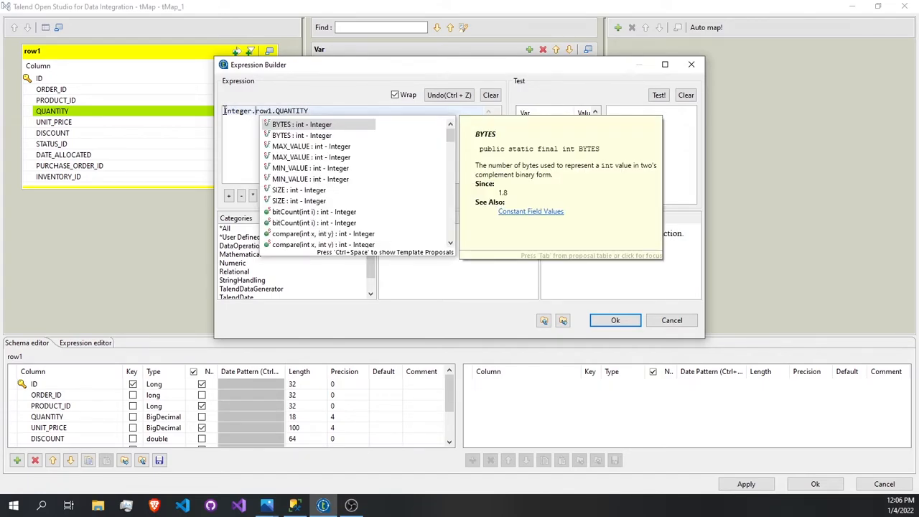
text(par)
key(Return)
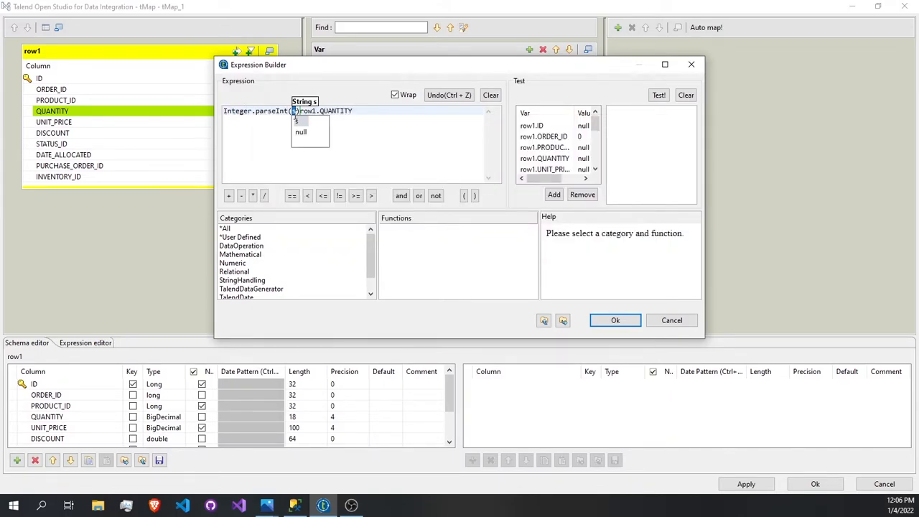
- Complete the QUANTITY expression as Integer.parseInt(row1.QUANTITY.toString()), accept it and enlarge the variable table
drag(368, 111, 305, 113)
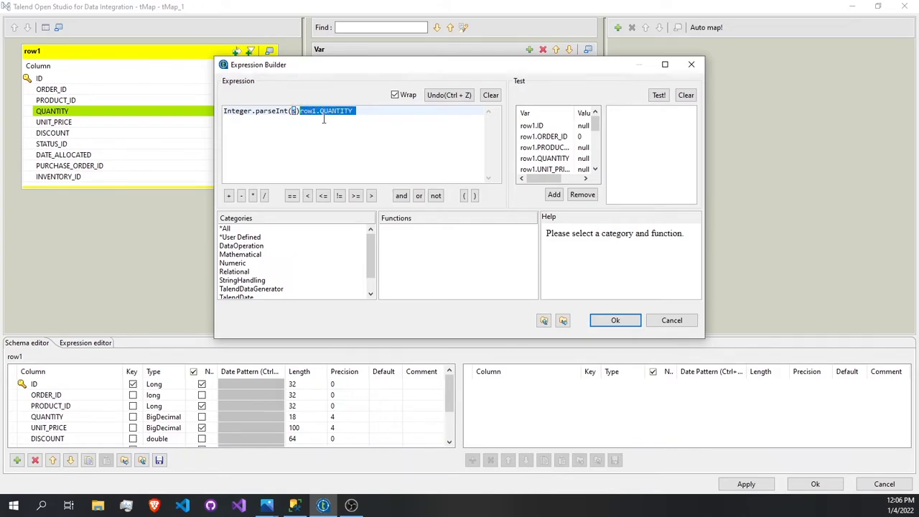
key(Delete)
text(row1.QUANTITY)
text(.to)
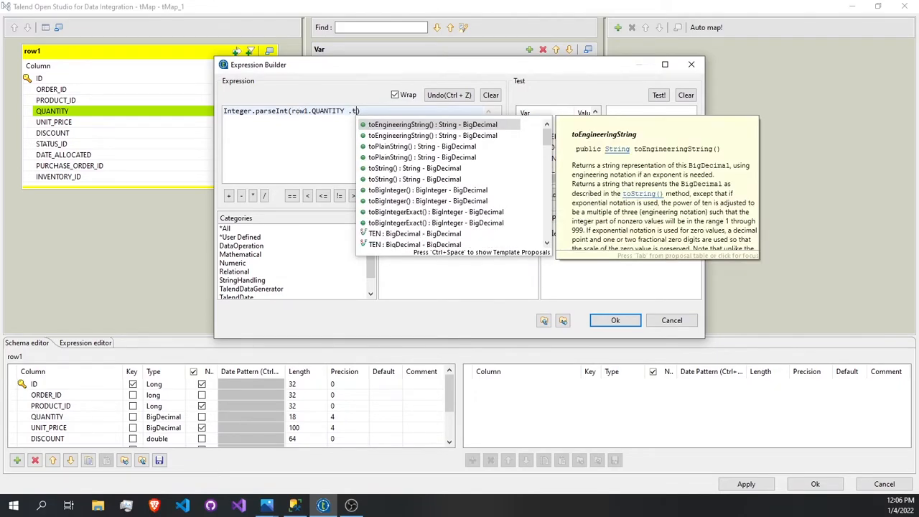
text(S)
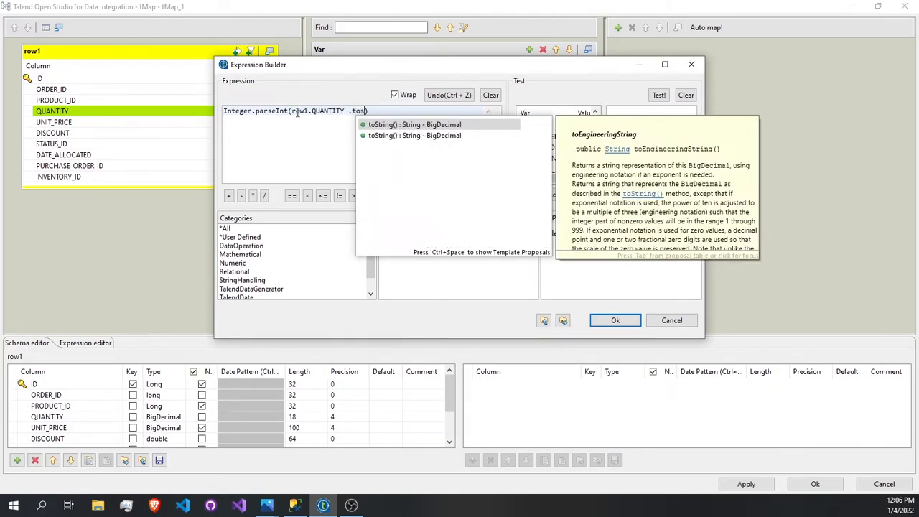
key(Return)
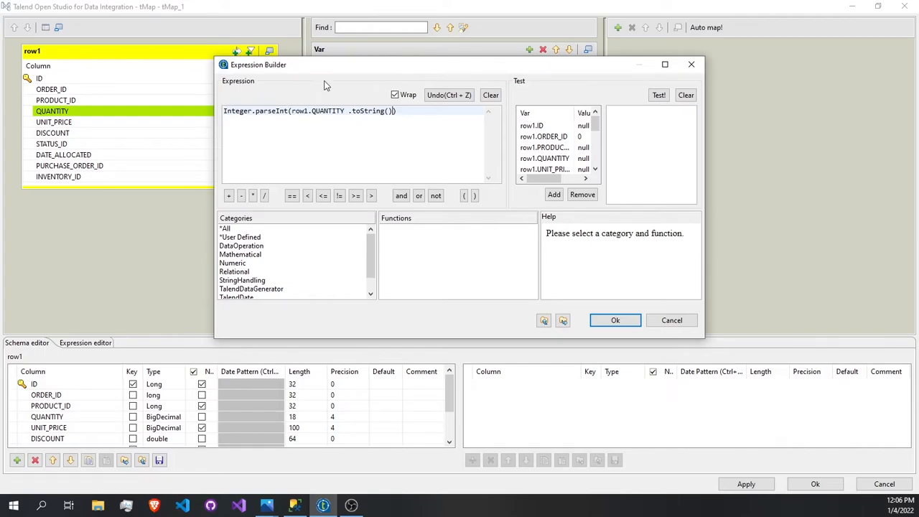
click(615, 320)
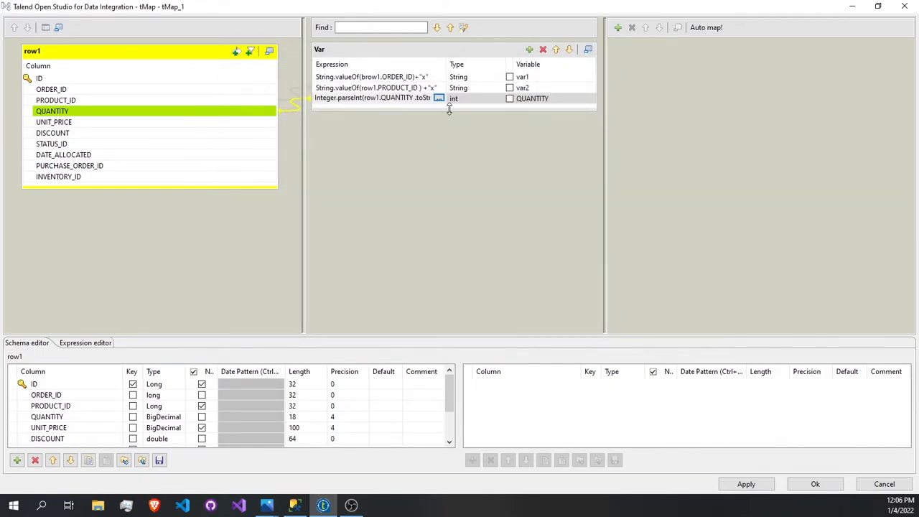
drag(449, 109, 441, 158)
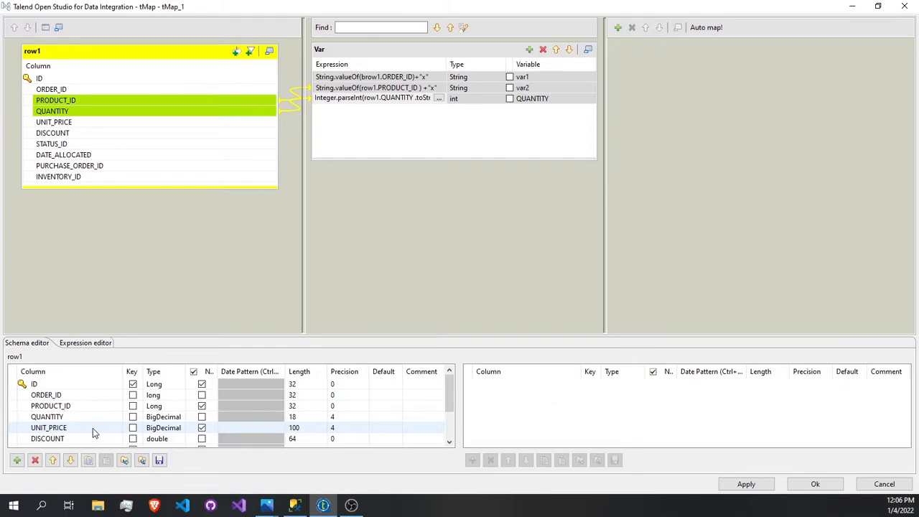
- Switch to SQL Server Management Studio and query the top rows of Northwind's dbo.Order Details table
click(294, 505)
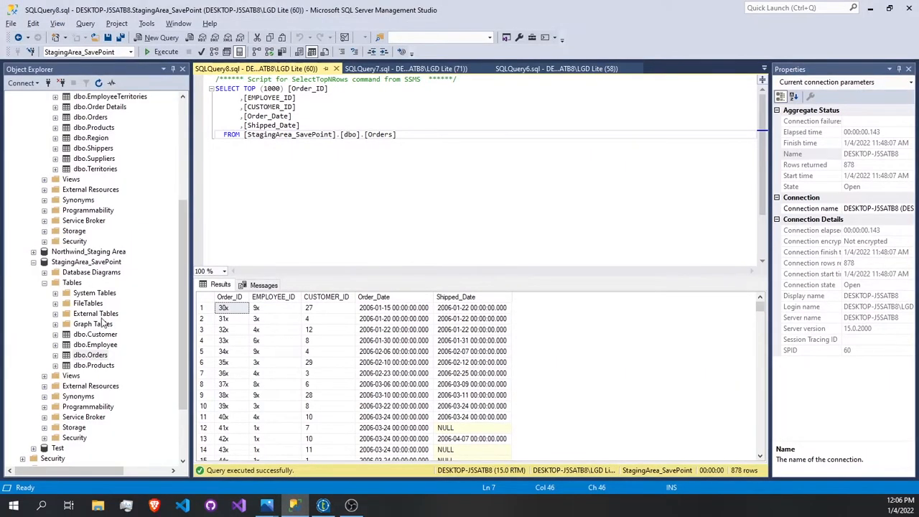
scroll(103, 297, up, 5)
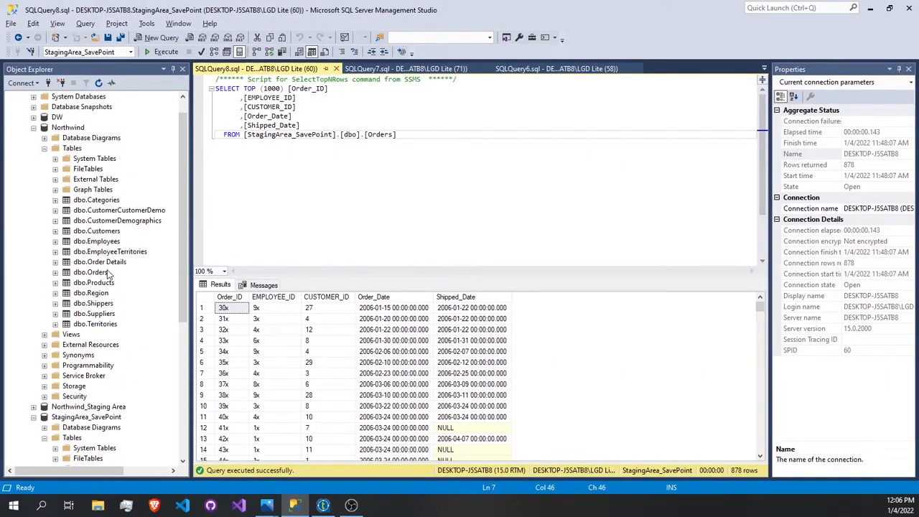
right_click(111, 264)
click(144, 251)
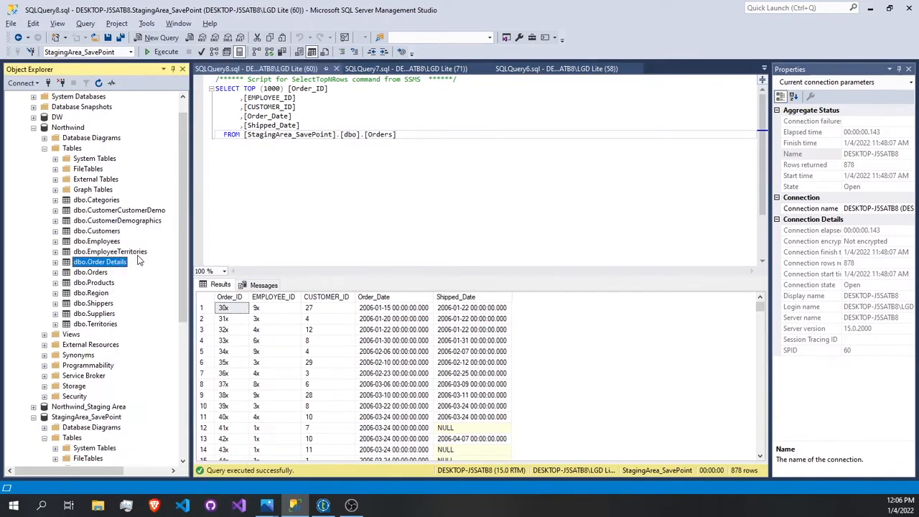
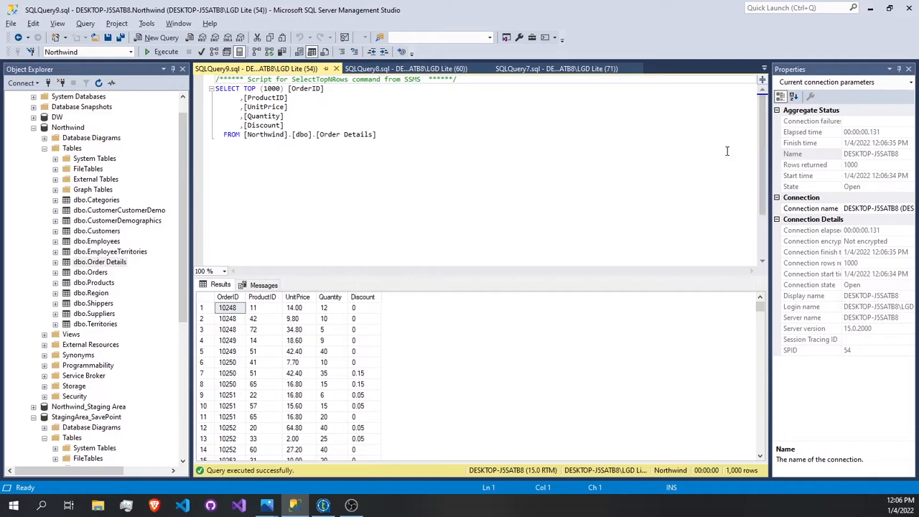
- Return to Talend's tMap_1 mapping and add row1's UNIT_PRICE as a new variable
click(869, 9)
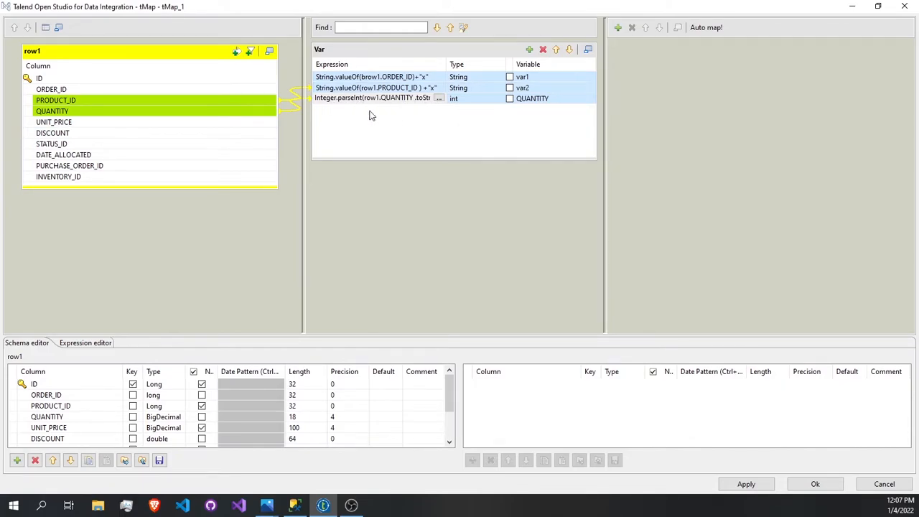
drag(63, 124, 352, 125)
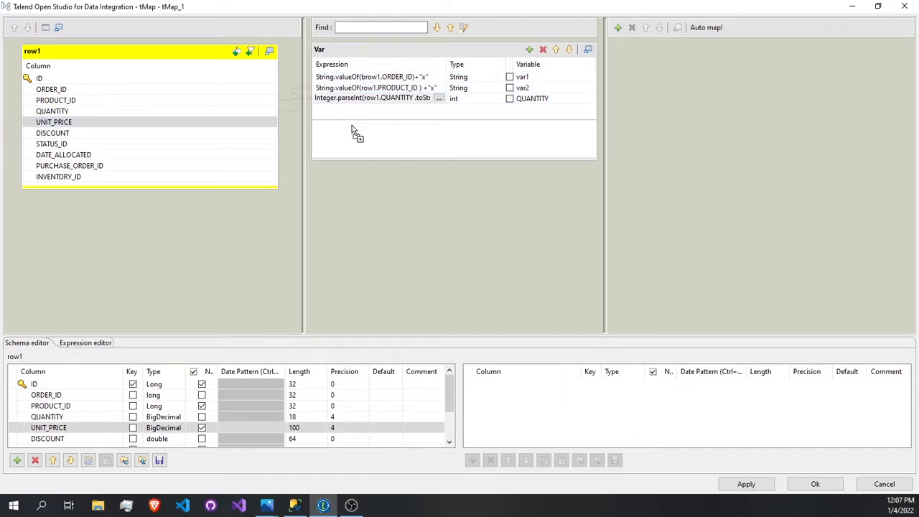
click(373, 131)
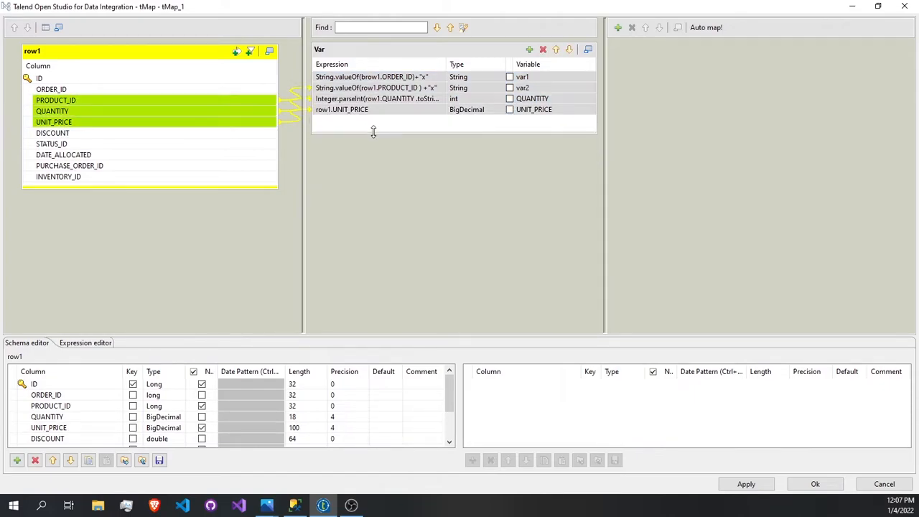
- Insert a Float.parseFloat call at the start of the UNIT_PRICE variable's expression
click(443, 111)
key(ctrl+c)
click(440, 109)
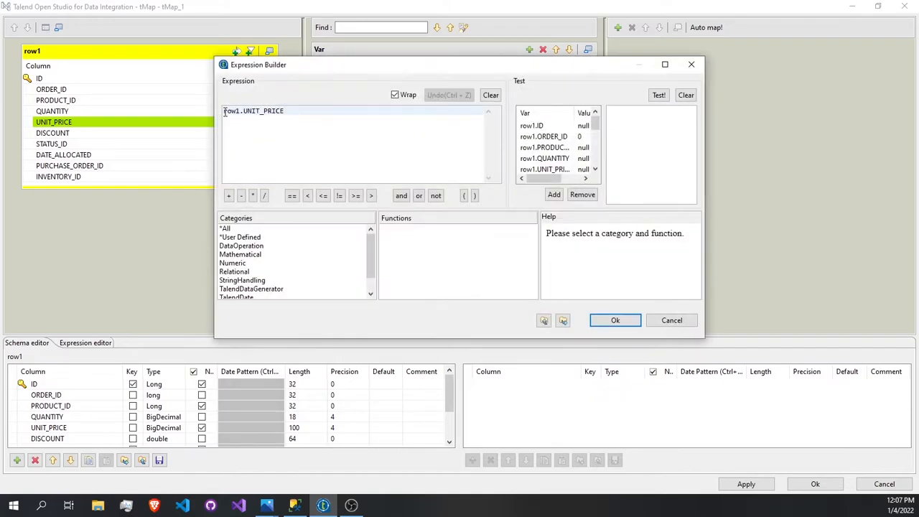
click(224, 111)
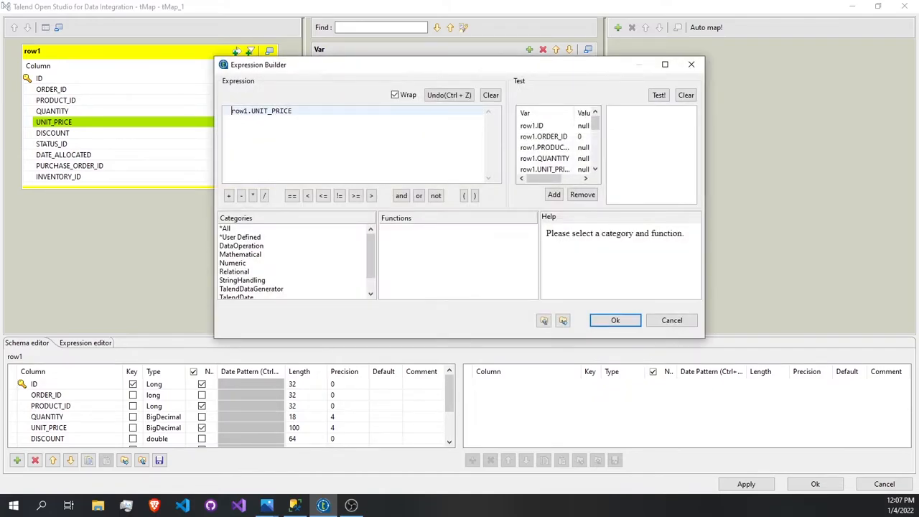
text(flo)
key(BackSpace)
key(BackSpace)
key(BackSpace)
text(Float.pa)
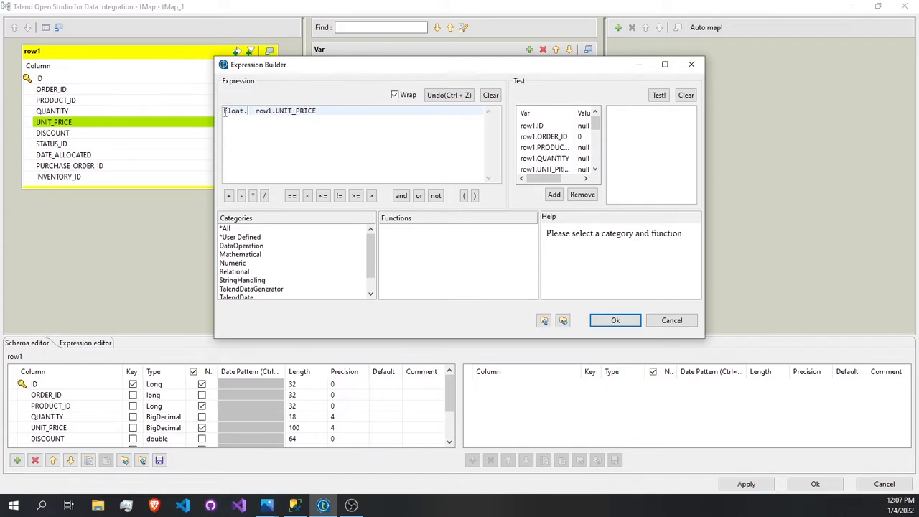
text(rseFloat(s))
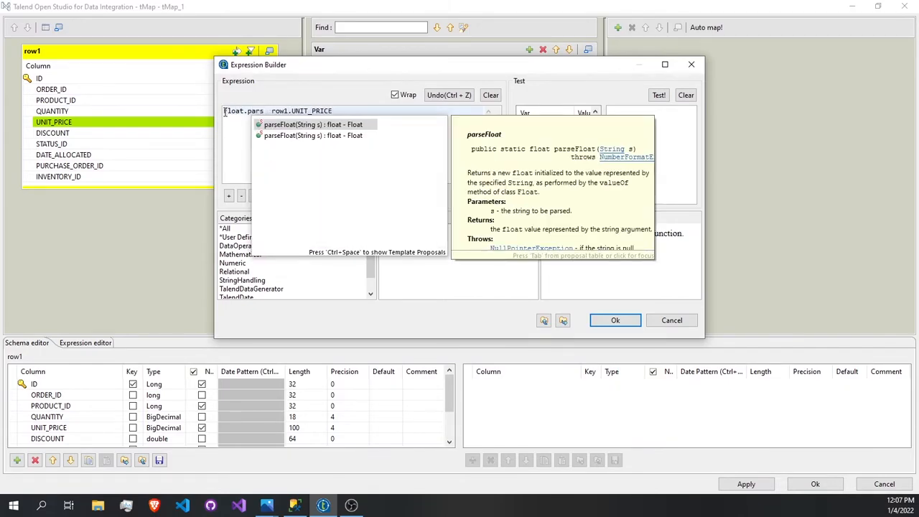
key(Return)
click(362, 128)
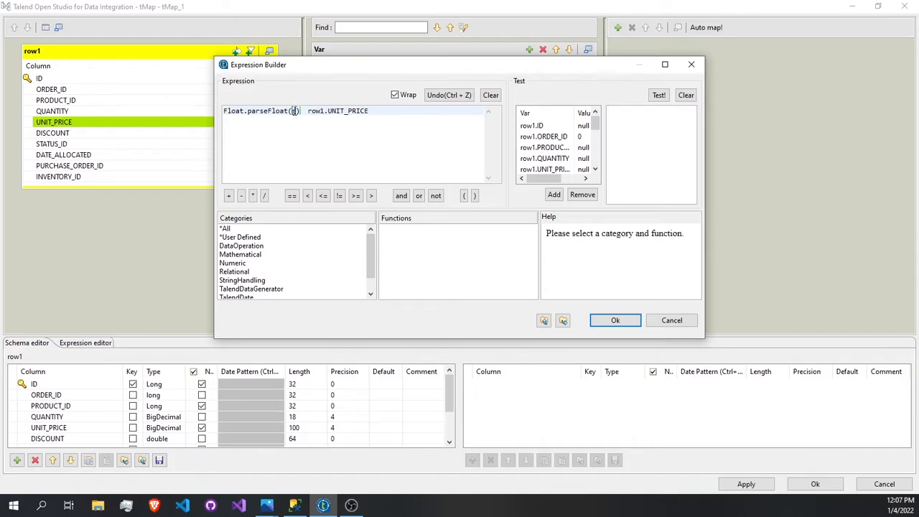
- Complete the UNIT_PRICE expression as Float.parseFloat(row1.UNIT_PRICE .toString()) and accept it
drag(374, 111, 313, 112)
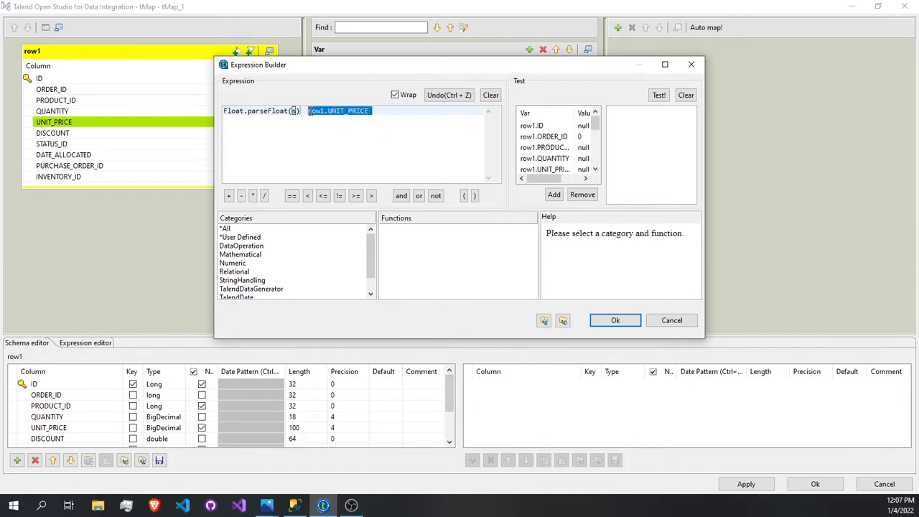
key(BackSpace)
key(ctrl+v)
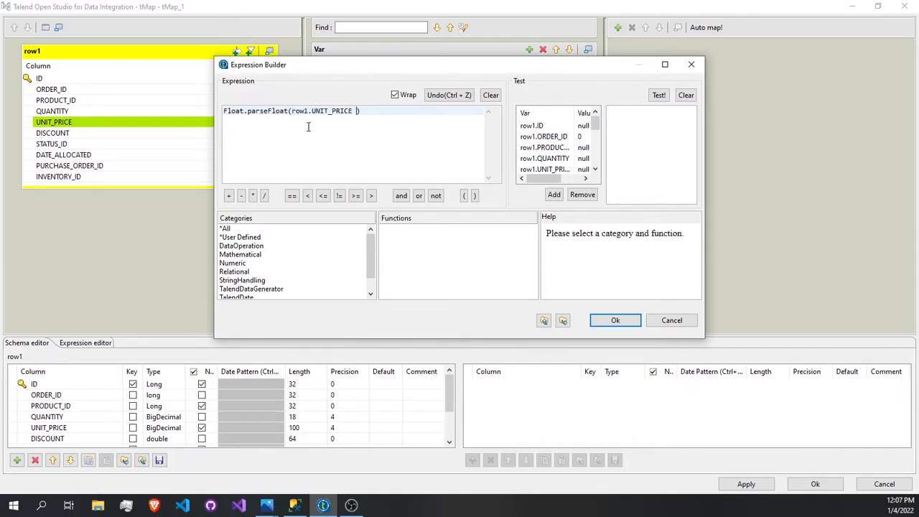
text(.t)
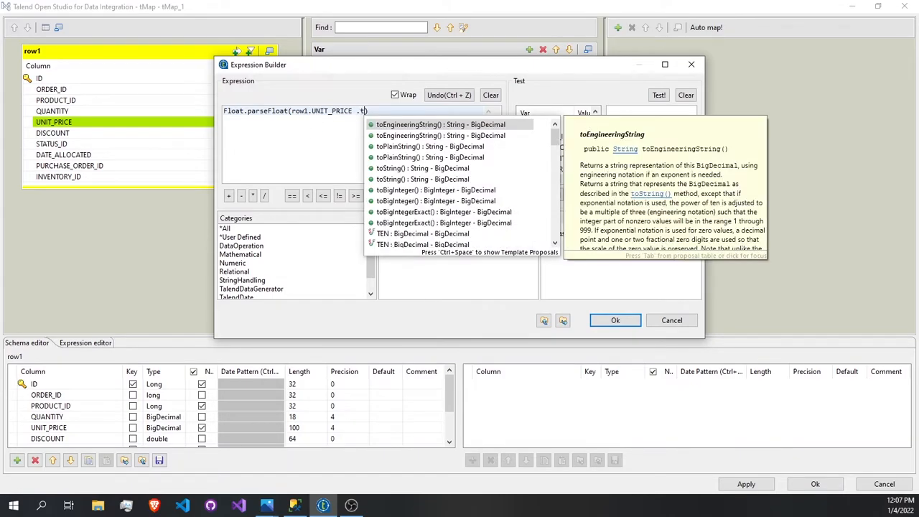
key(Down)
key(Down)
key(Down)
key(Down)
key(Return)
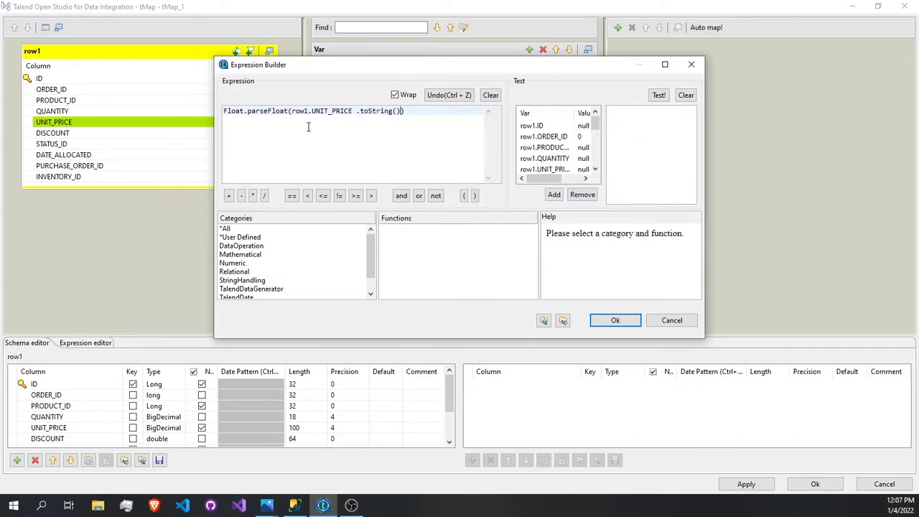
click(615, 321)
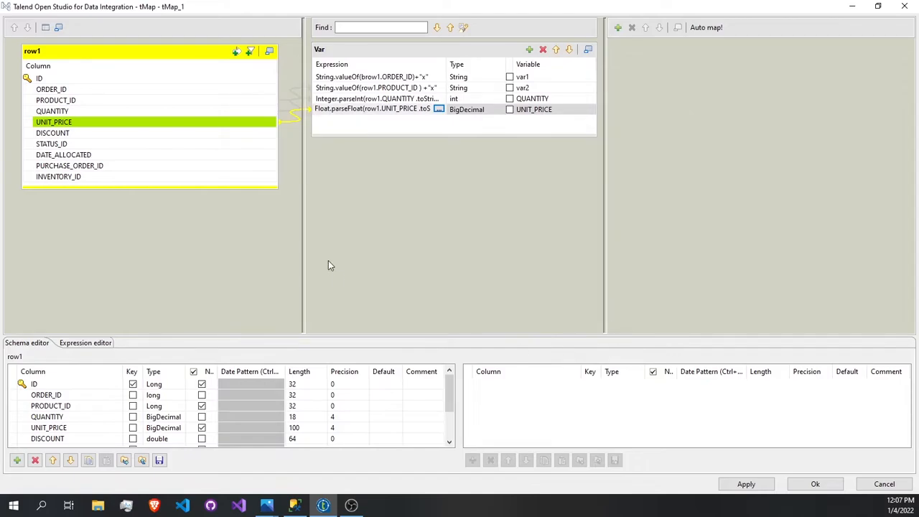
- Create the output table out1 and map var1, var2, QUANTITY and UNIT_PRICE from the variables into it
click(617, 27)
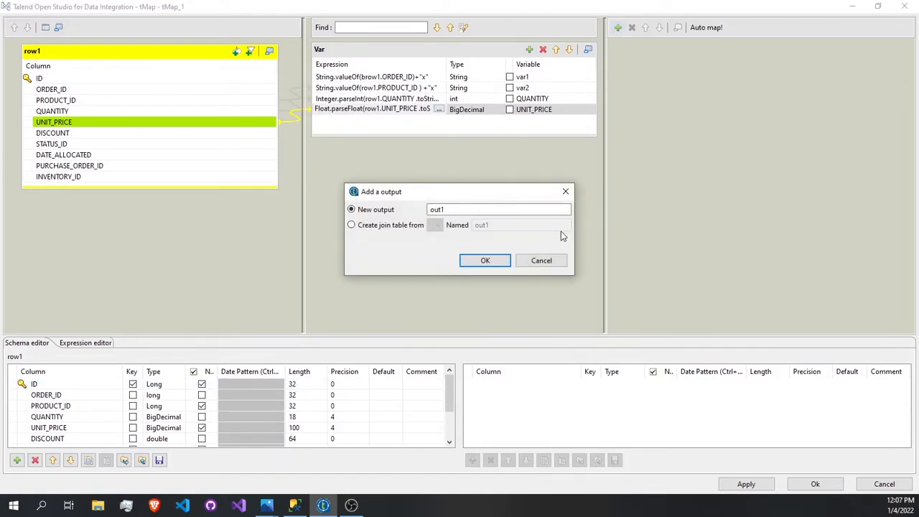
click(498, 259)
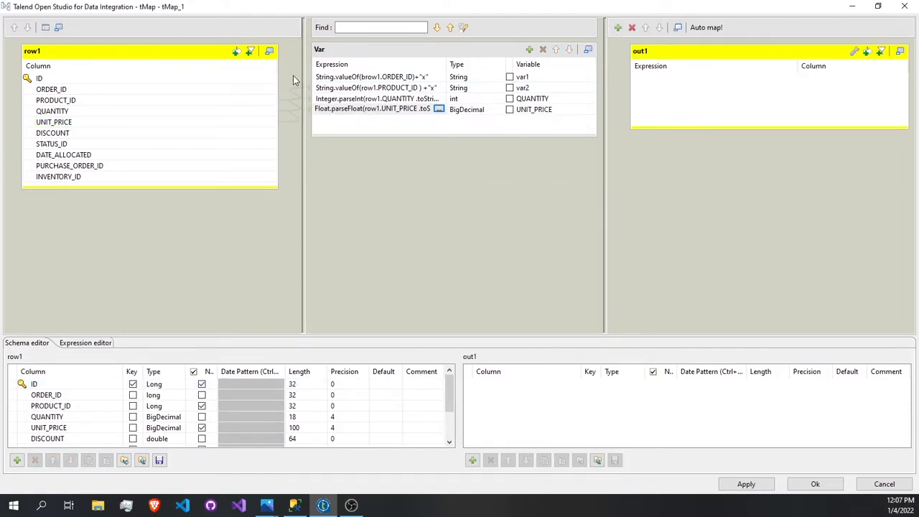
click(483, 76)
click(551, 81)
drag(551, 81, 628, 83)
drag(522, 87, 671, 116)
drag(532, 109, 676, 122)
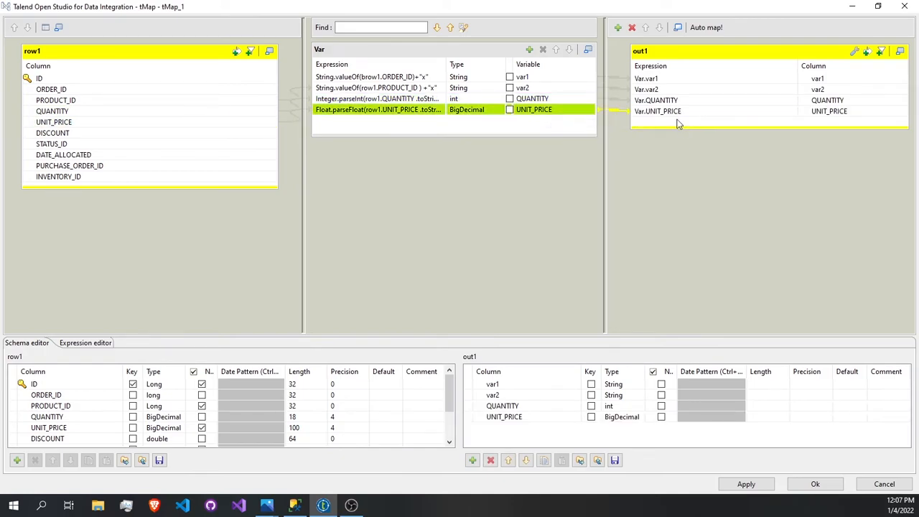
- Rename out1's var1 column to Order_ID and its var2 column to Product_ID
click(514, 384)
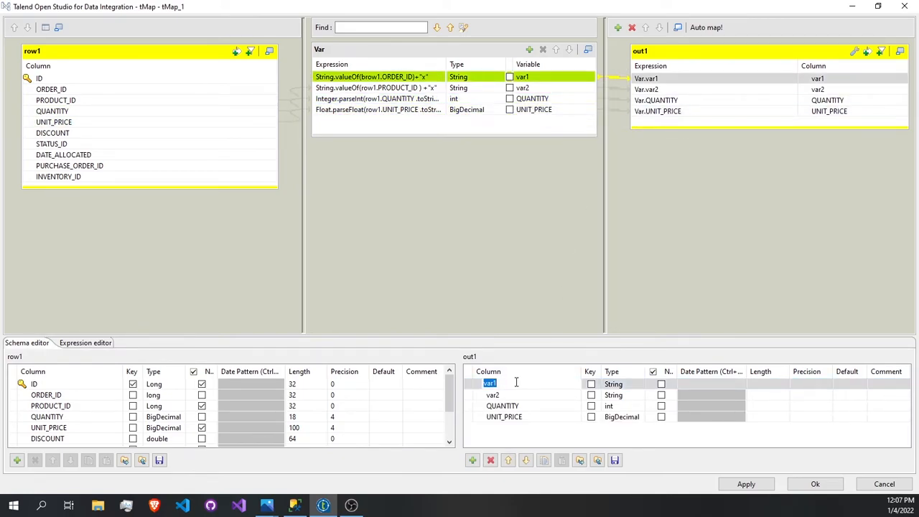
text(Order_ID)
click(524, 394)
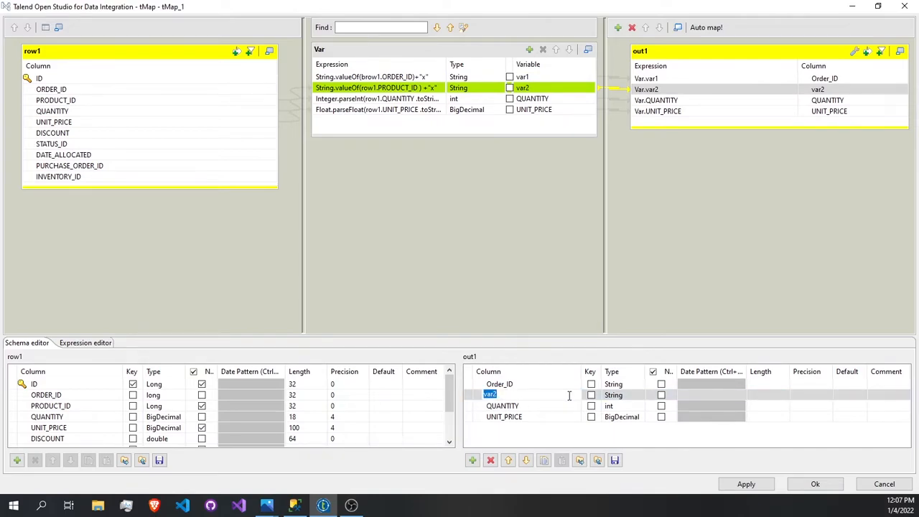
text(PRO)
key(BackSpace)
key(BackSpace)
key(BackSpace)
text(Product_ID)
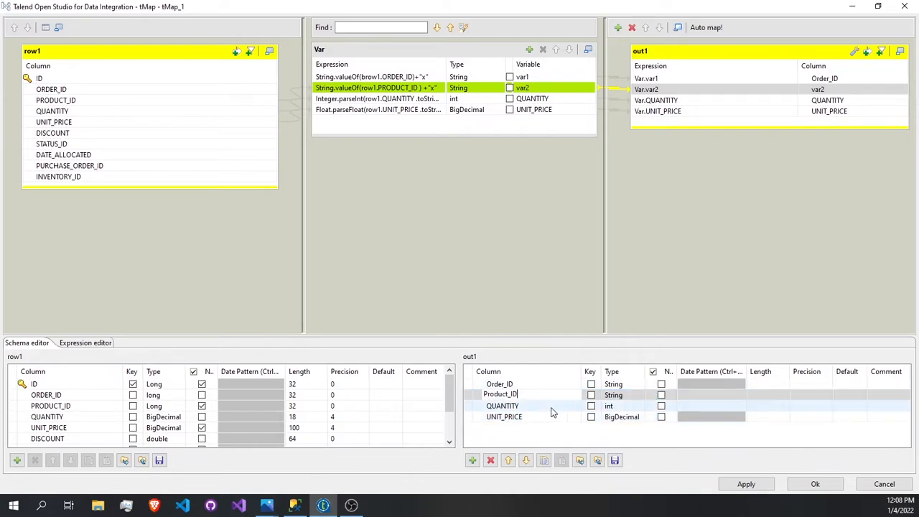
- Set UNIT_PRICE to type float | Float in both the variable table and the out1 schema
click(637, 419)
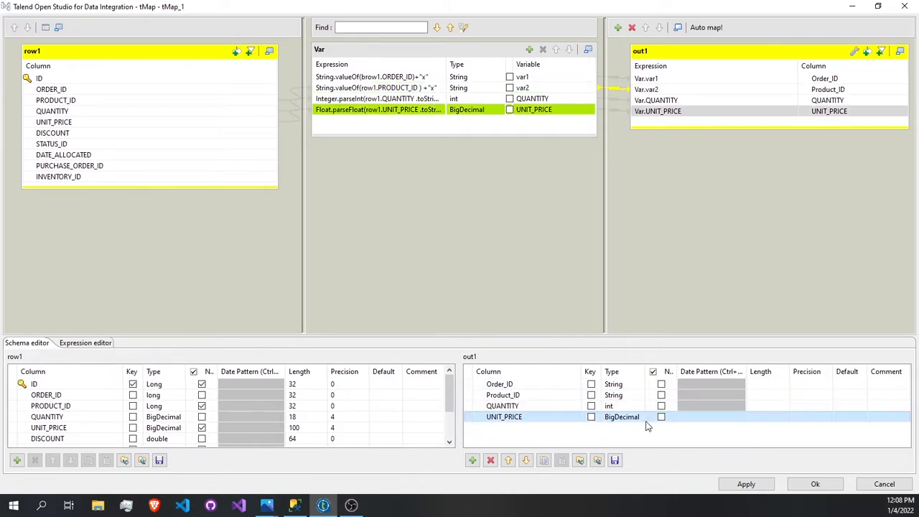
click(480, 111)
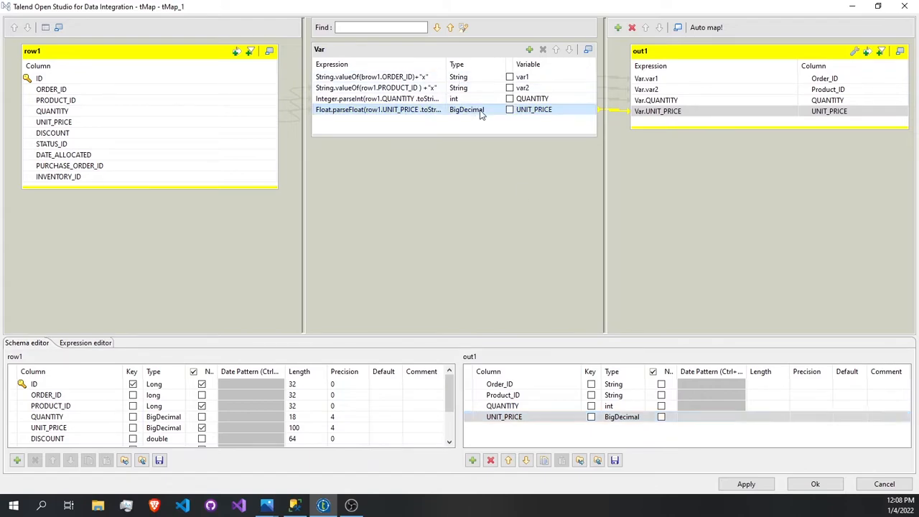
click(501, 110)
click(477, 172)
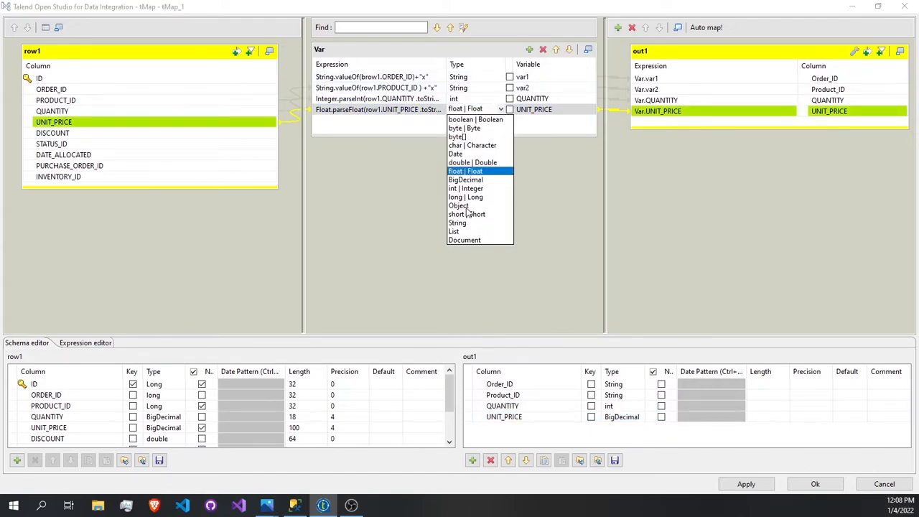
click(475, 170)
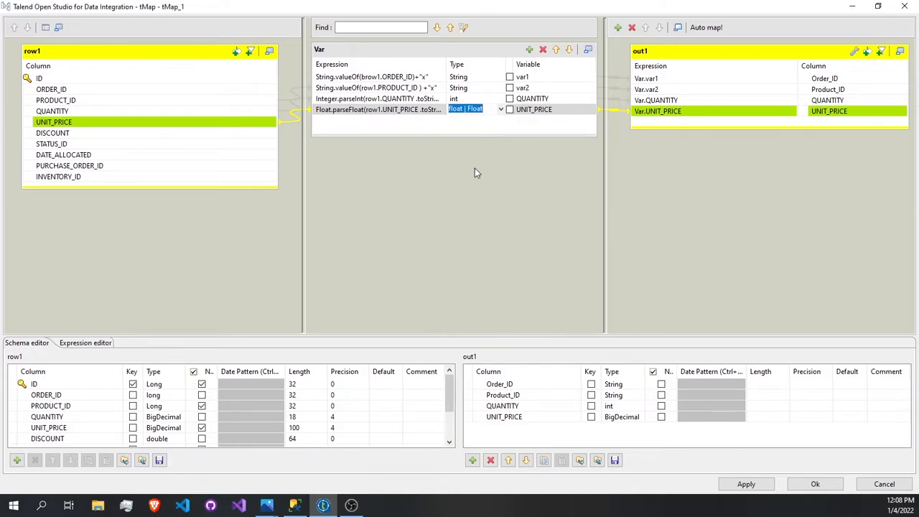
click(626, 416)
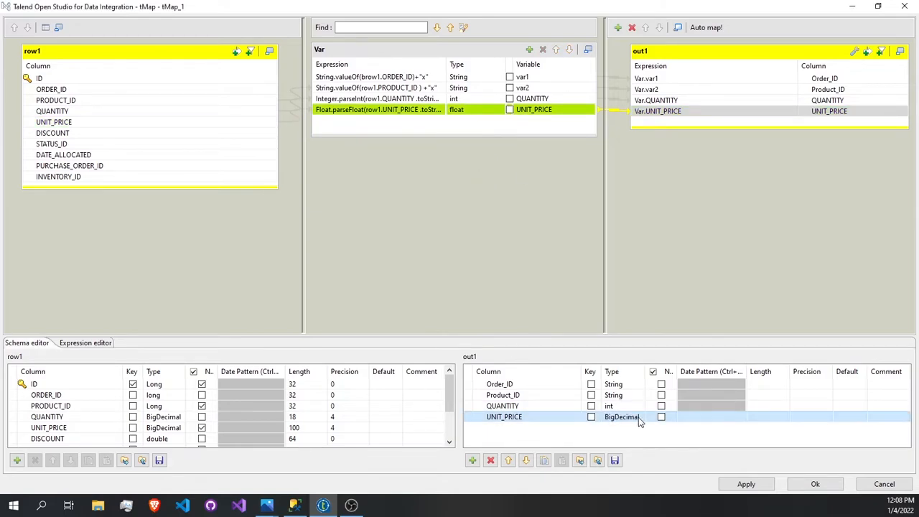
click(639, 417)
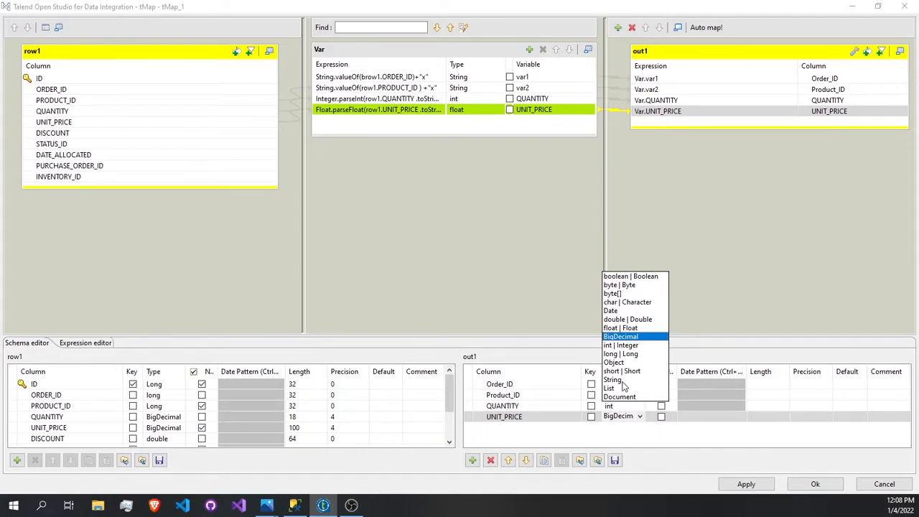
click(623, 328)
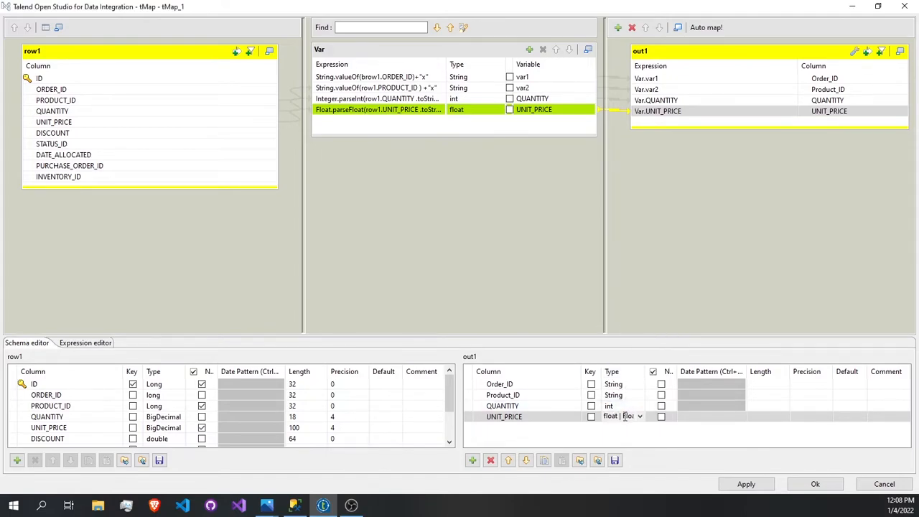
- Set out1's lengths to 50 for Order_ID and Product_ID and 10 for QUANTITY and UNIT_PRICE, then apply and accept the mapping
click(759, 385)
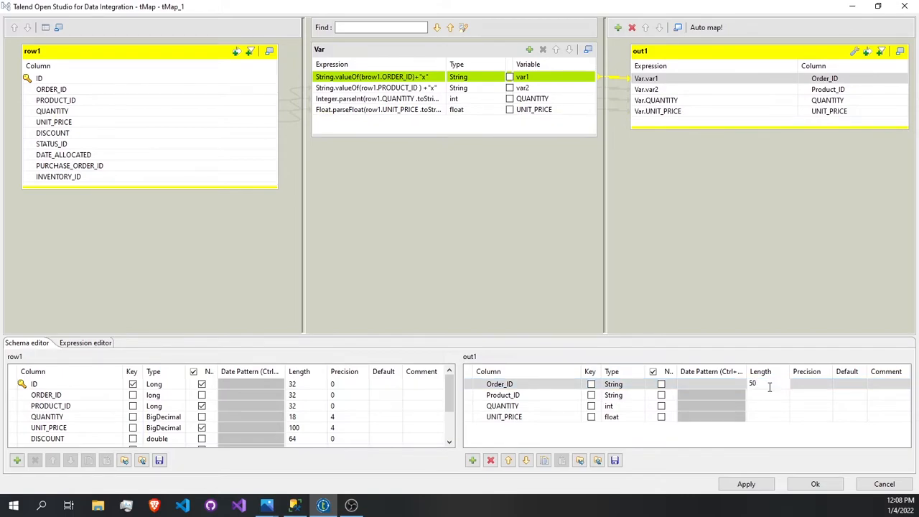
click(769, 395)
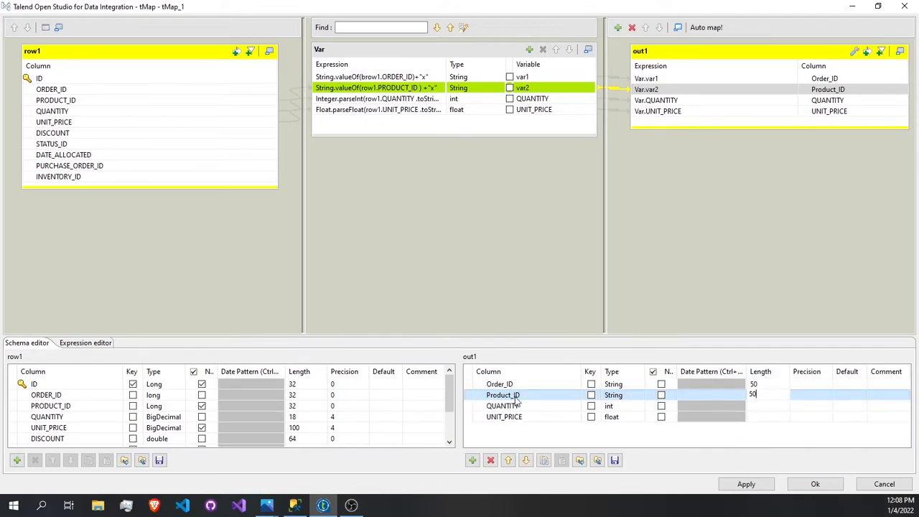
click(779, 406)
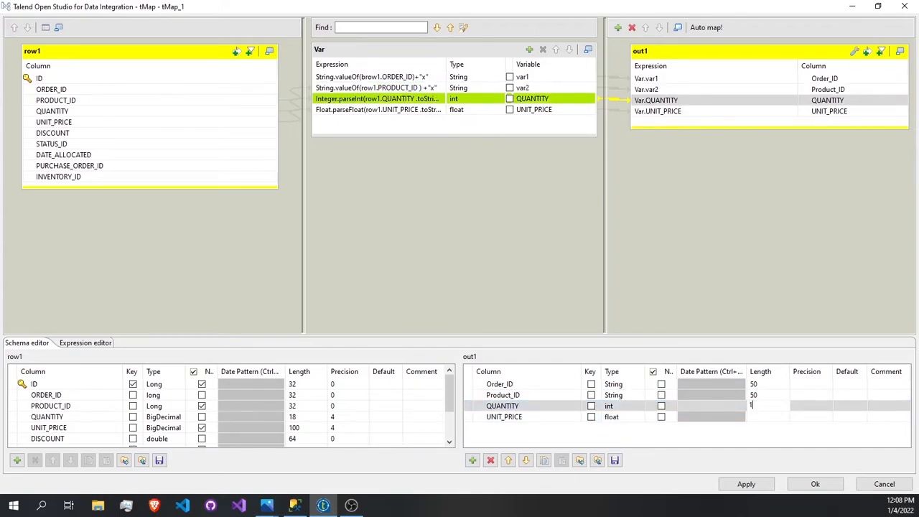
click(776, 416)
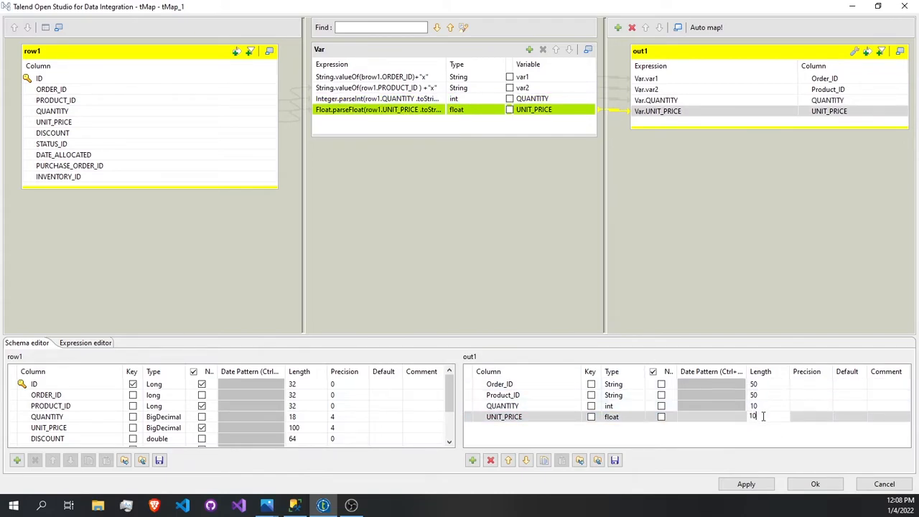
click(765, 487)
click(822, 487)
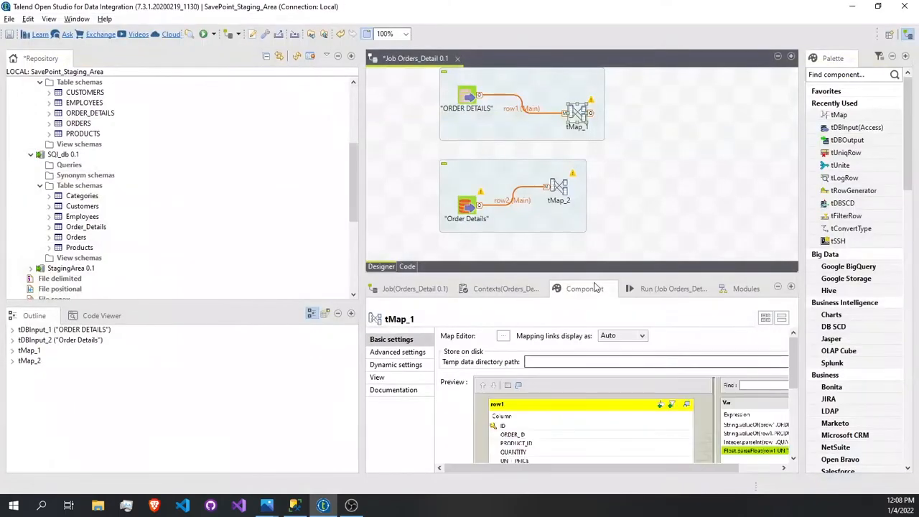
- Open the tMap_2 mapping for the SQL Server Order Details source and add an empty String variable
click(557, 190)
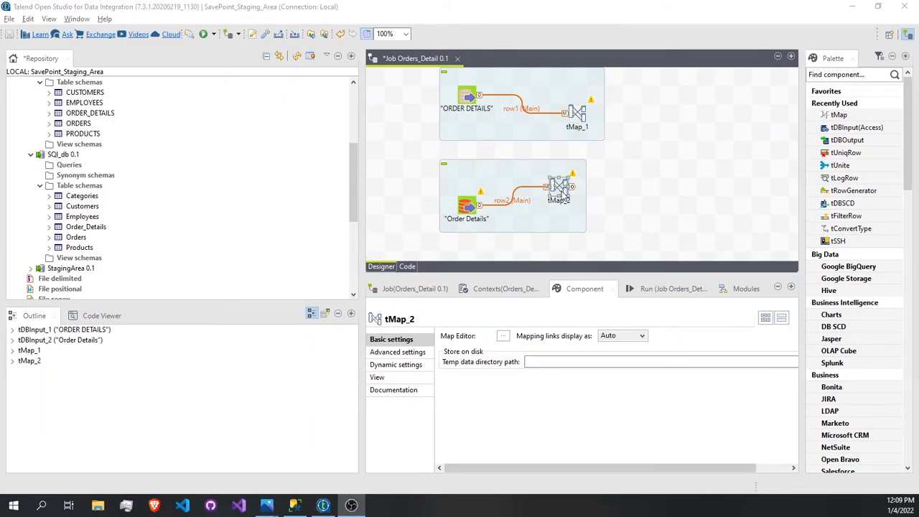
drag(917, 145, 644, 145)
double_click(644, 145)
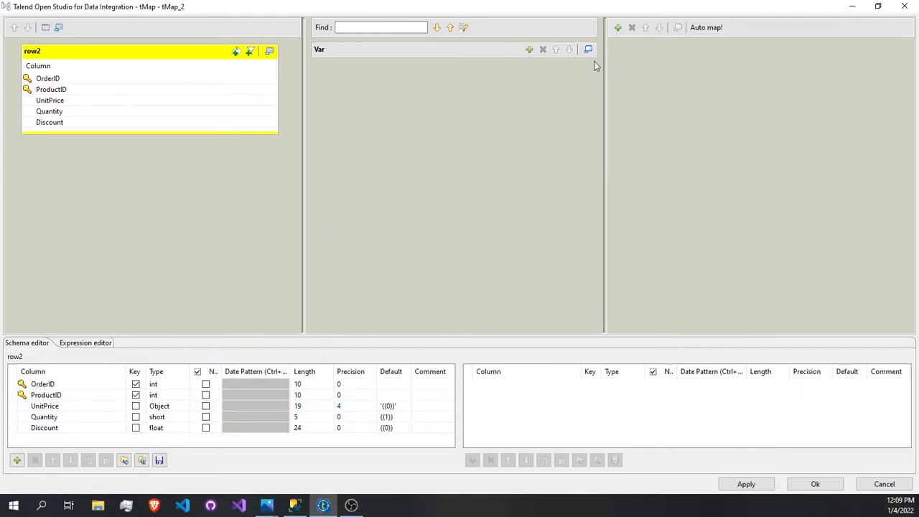
click(528, 49)
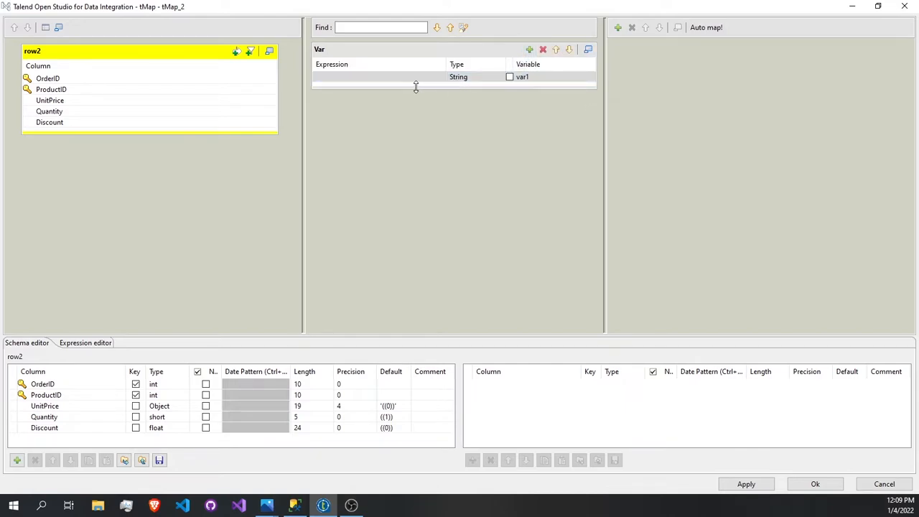
- Map row2's ProductID to the empty var1 variable and add OrderID, UnitPrice and Quantity as new variables
drag(414, 87, 406, 165)
drag(101, 79, 359, 92)
drag(60, 90, 336, 78)
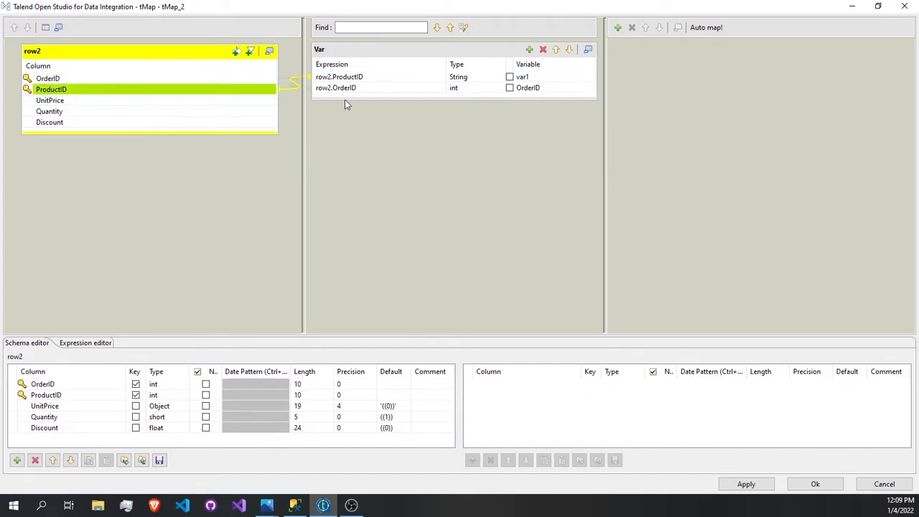
drag(61, 99, 332, 114)
drag(86, 113, 366, 109)
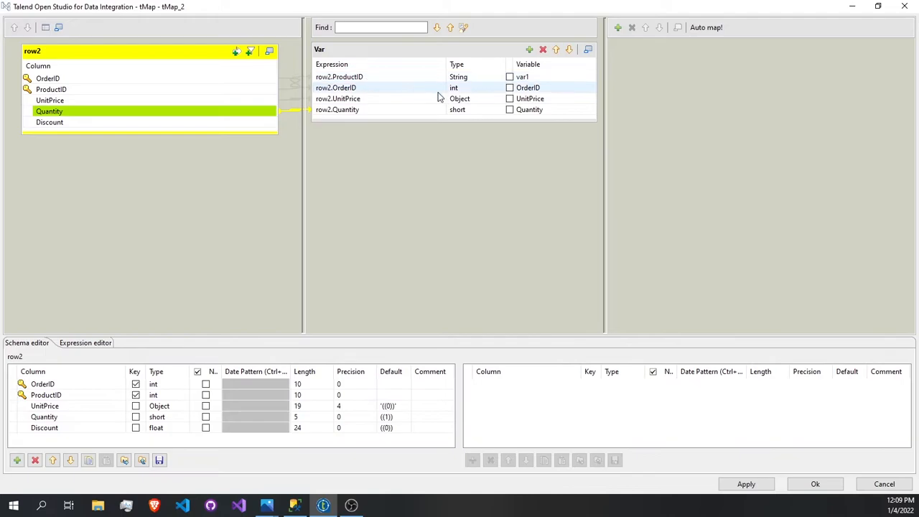
- Set the variable types to String for OrderID, float | Float for UnitPrice and int | Integer for Quantity
click(478, 92)
click(501, 86)
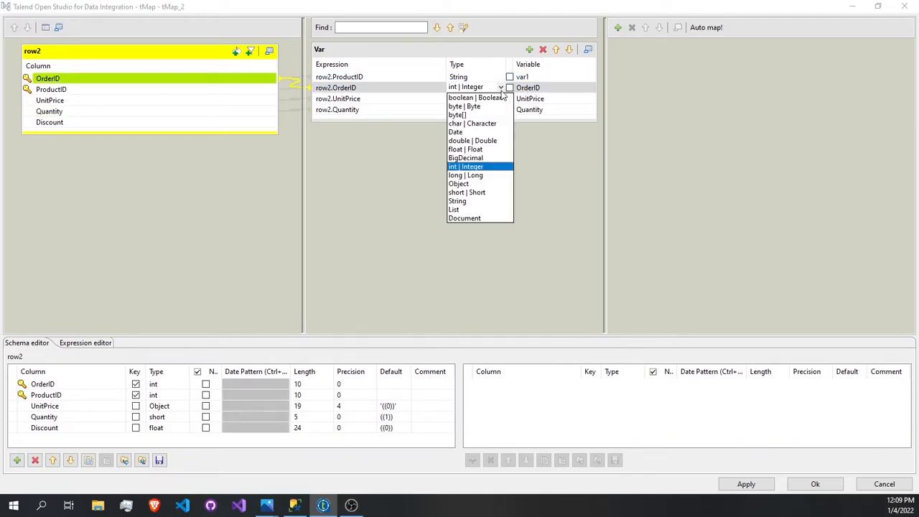
click(460, 201)
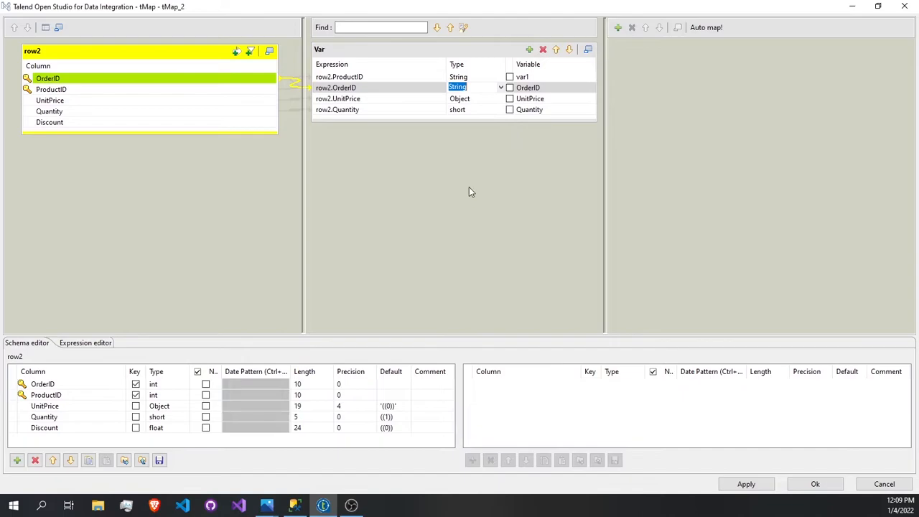
click(499, 100)
click(499, 99)
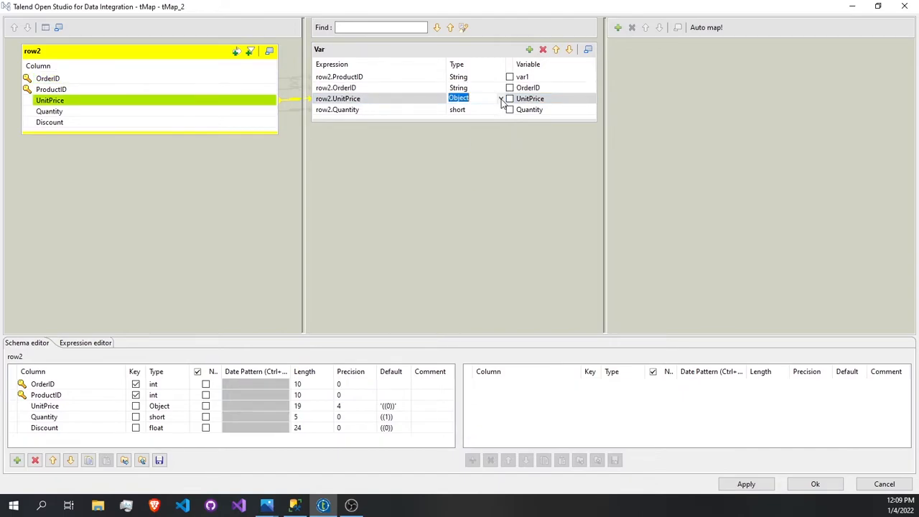
click(501, 98)
click(472, 161)
click(475, 109)
click(501, 110)
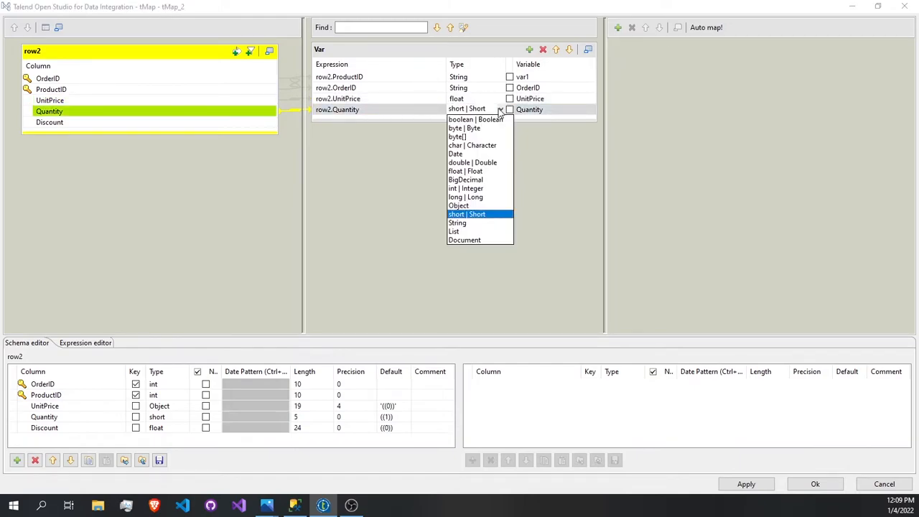
click(459, 188)
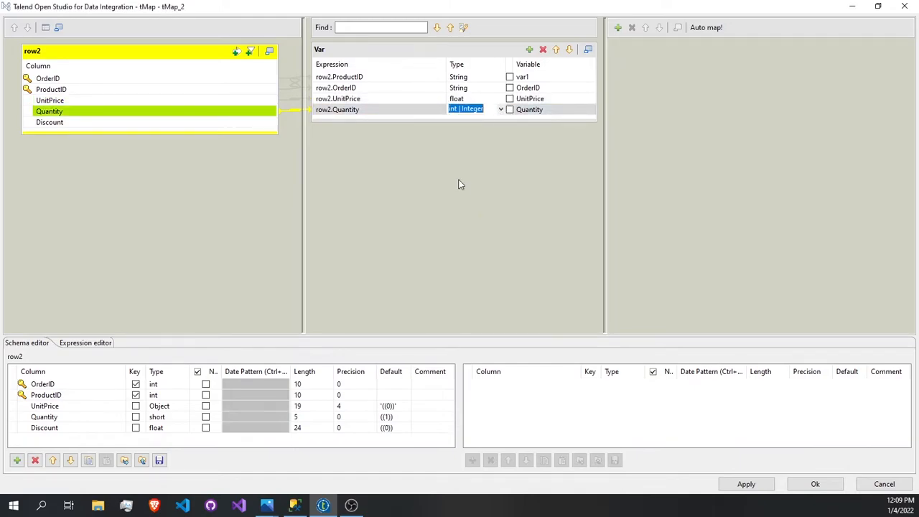
- Change the var1 variable's expression to String.valueOf(row2.ProductID) in the Expression Builder and accept it
click(379, 84)
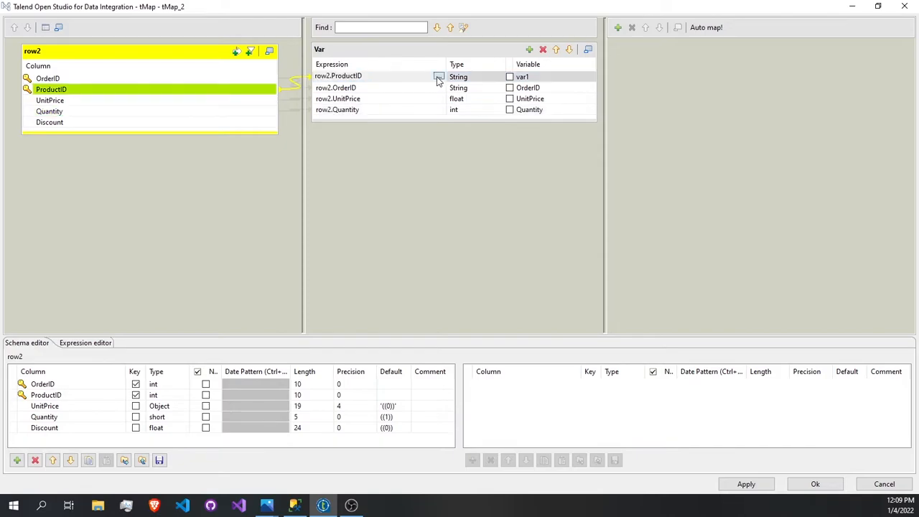
click(437, 79)
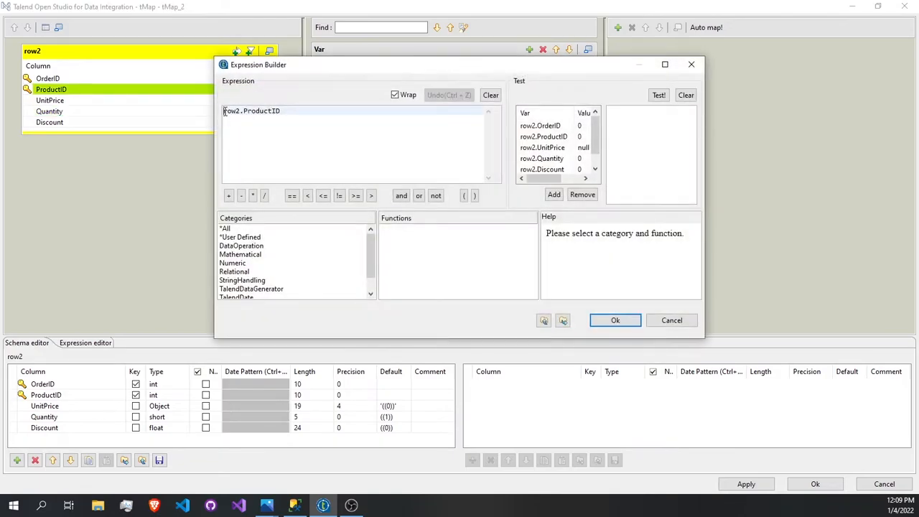
click(224, 111)
text(St)
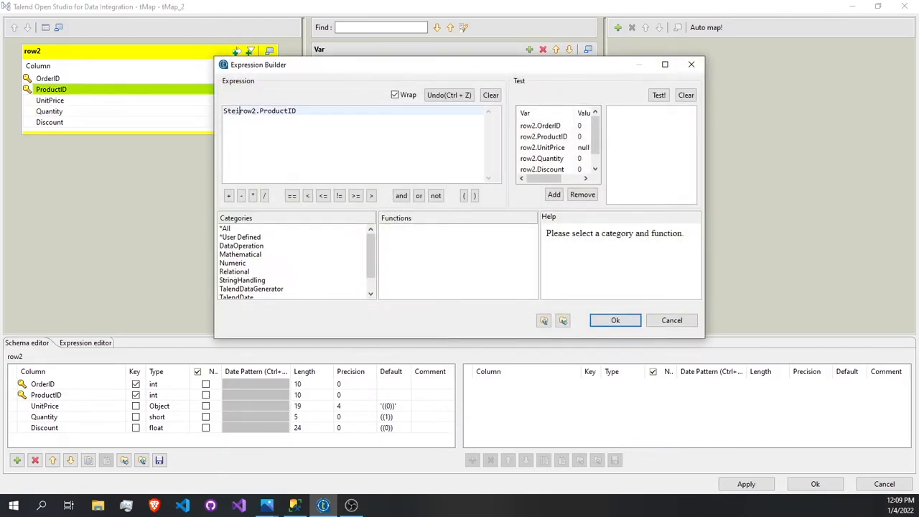
text(ring.va)
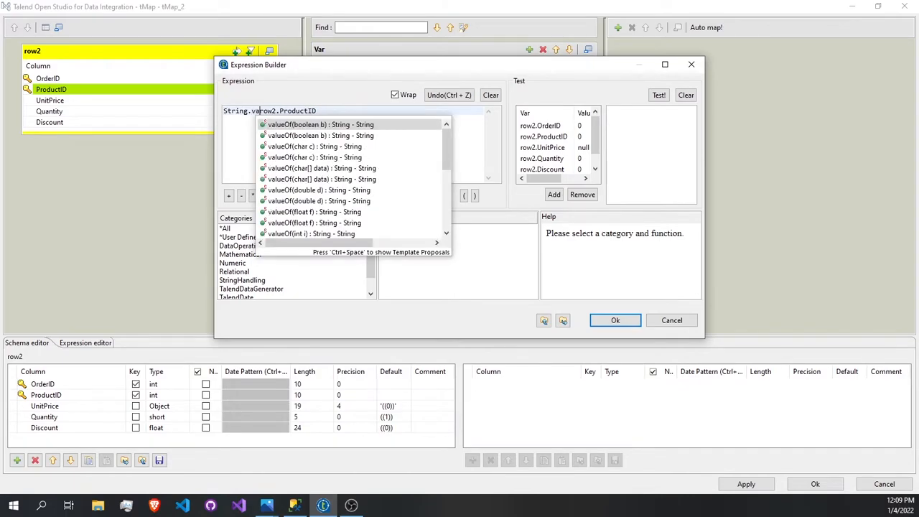
key(Return)
key(Escape)
drag(371, 119, 289, 119)
key(ctrl+x)
key(ctrl+v)
click(607, 320)
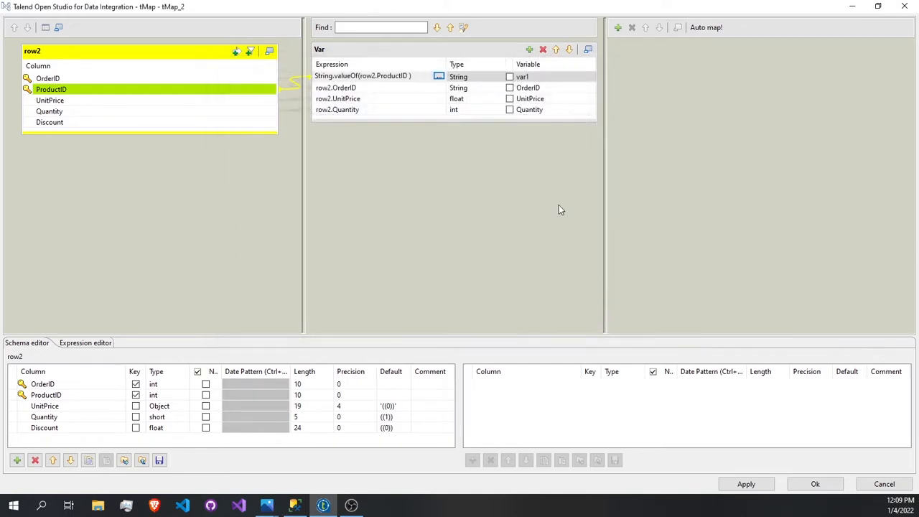
- Open the OrderID variable's expression in the Expression Builder and begin it with String. before row2.OrderID
click(419, 88)
click(438, 87)
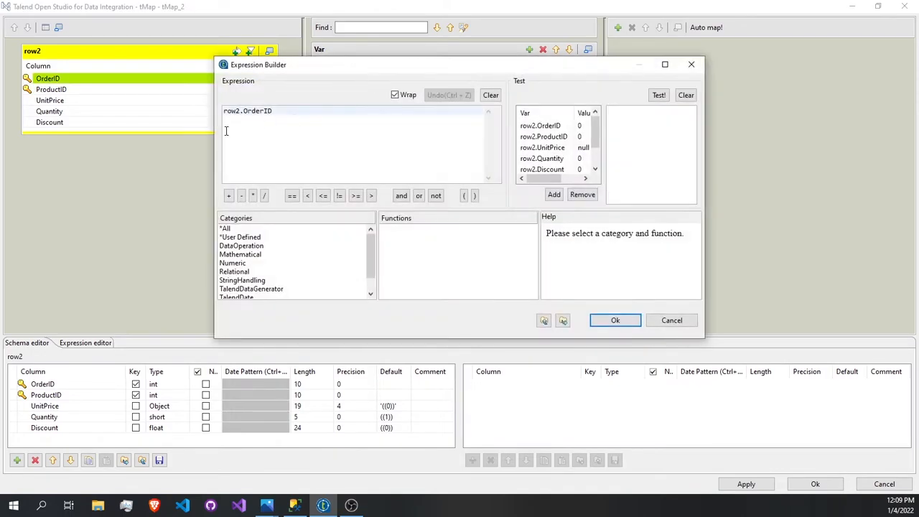
text(String.)
text(valueOf)
key(Return)
drag(335, 112, 286, 112)
drag(351, 115, 294, 116)
key(ctrl+x)
click(286, 114)
key(ctrl+z)
key(ctrl+z)
key(ctrl+z)
key(ctrl+z)
key(ctrl+z)
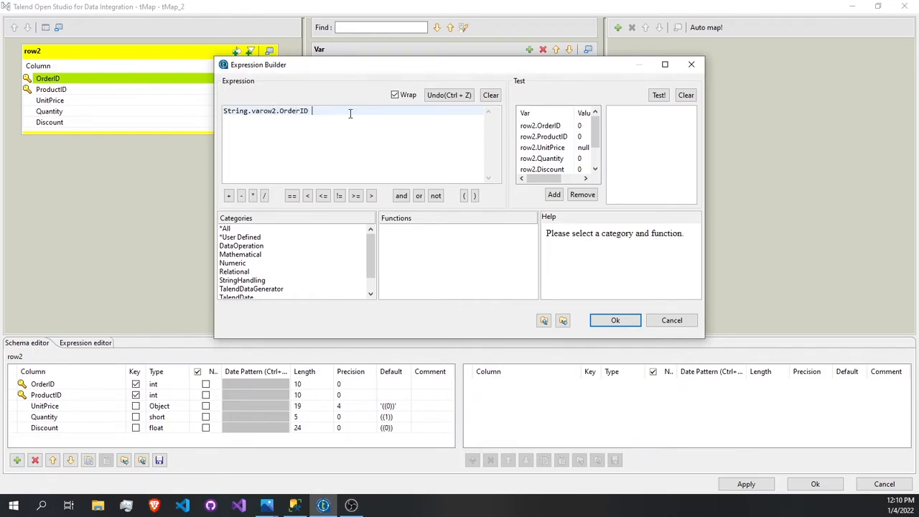
key(ctrl+z)
key(ctrl+z)
- Complete the OrderID variable's expression as String.valueOf(row2.OrderID) and accept it
text(ng.valueOf(b))
key(Return)
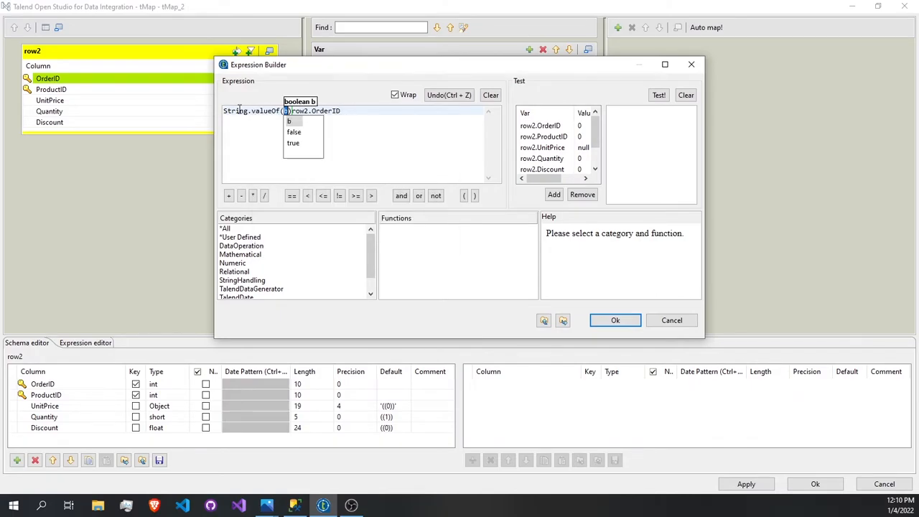
click(372, 113)
drag(373, 112, 291, 113)
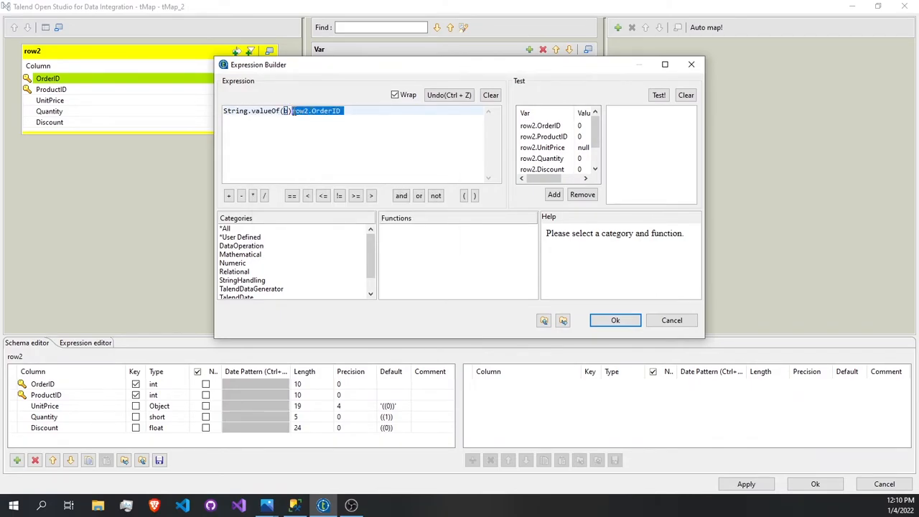
key(BackSpace)
double_click(285, 112)
key(ctrl+v)
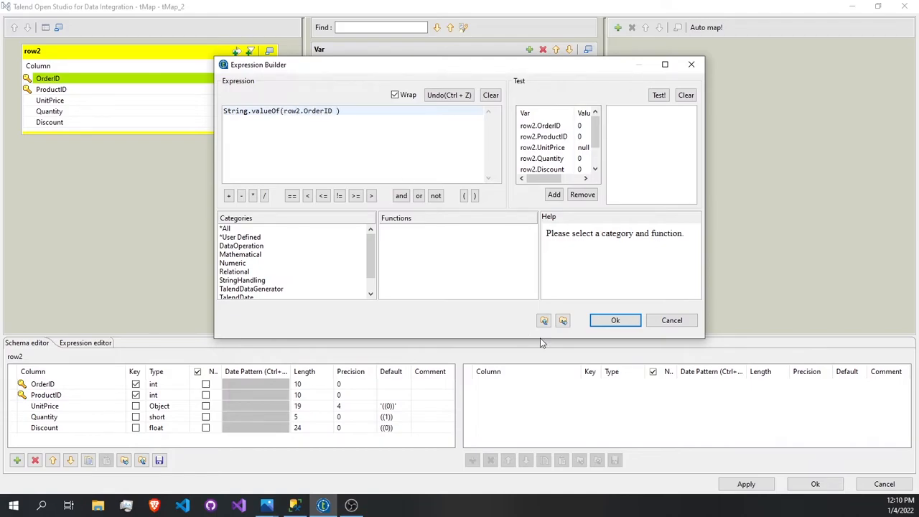
click(614, 320)
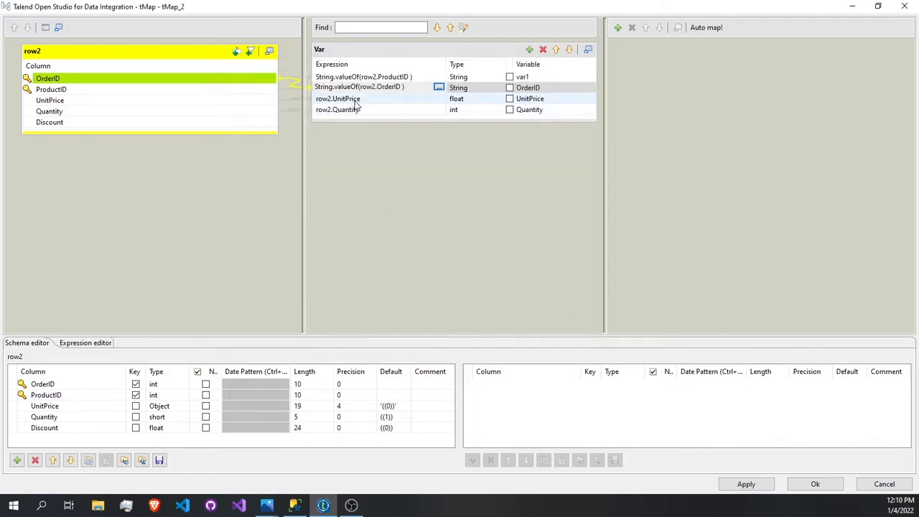
- Change the Quantity variable's expression to new Integer(row2.Quantity) in the Expression Builder and accept it
click(419, 114)
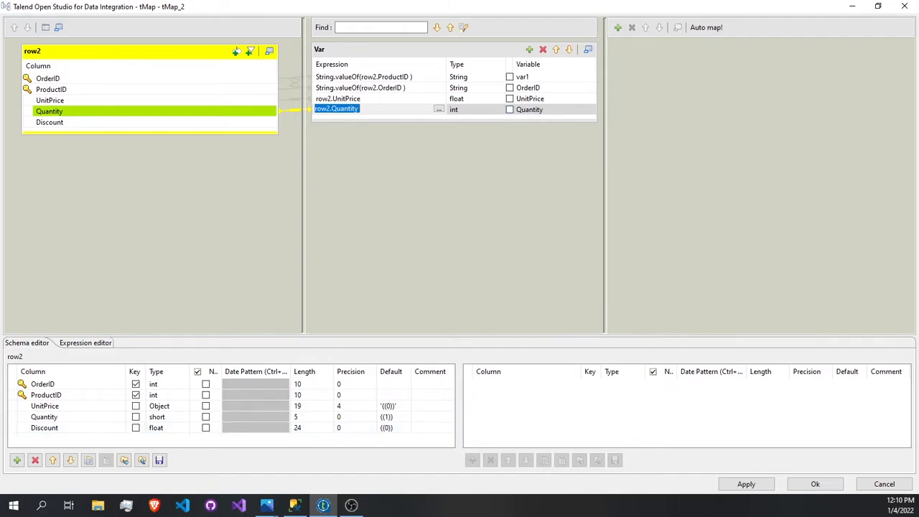
click(374, 124)
click(438, 110)
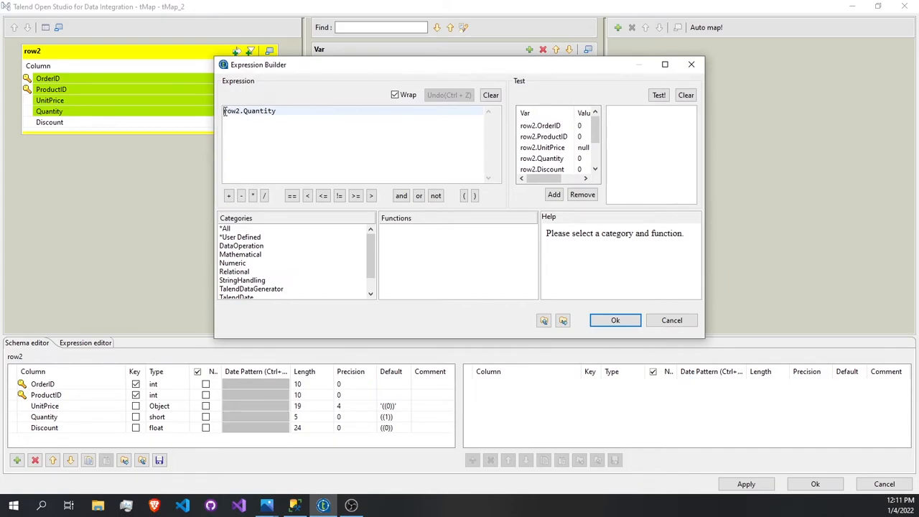
text(neww Integer()
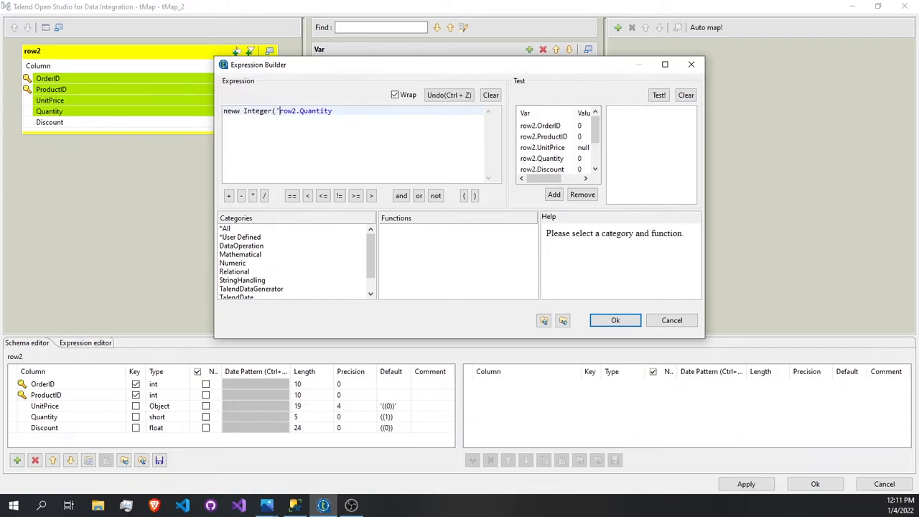
key(BackSpace)
text())
click(240, 114)
key(BackSpace)
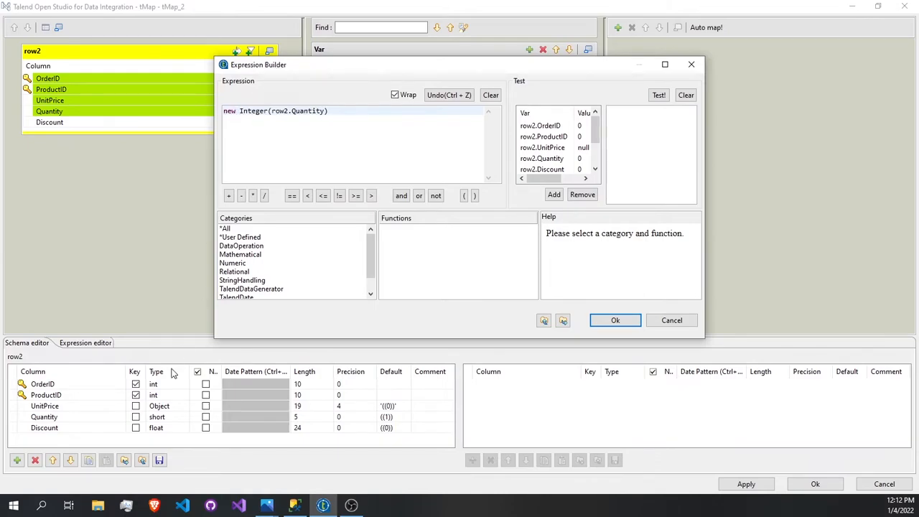
click(613, 320)
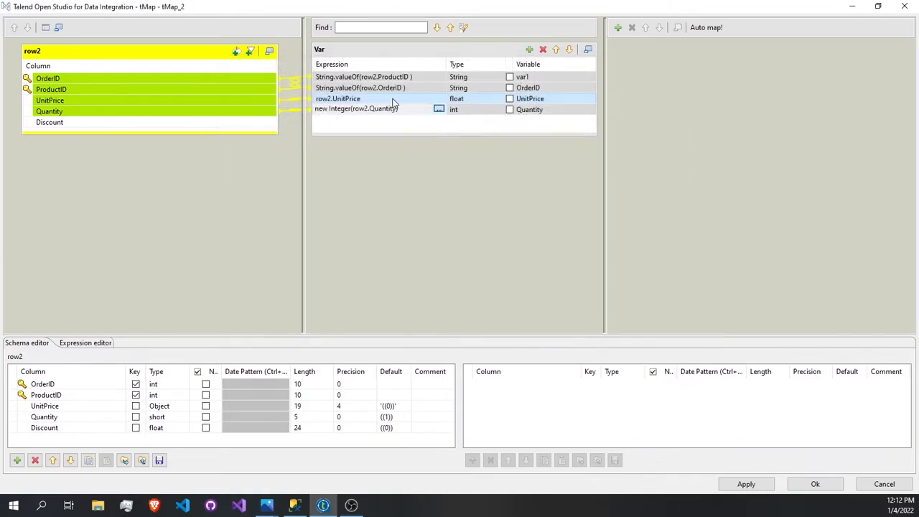
- Change the UnitPrice variable's expression to Float.parseFloat(row2.UnitPrice.toString()) in the Expression Builder and accept it
click(427, 101)
click(438, 99)
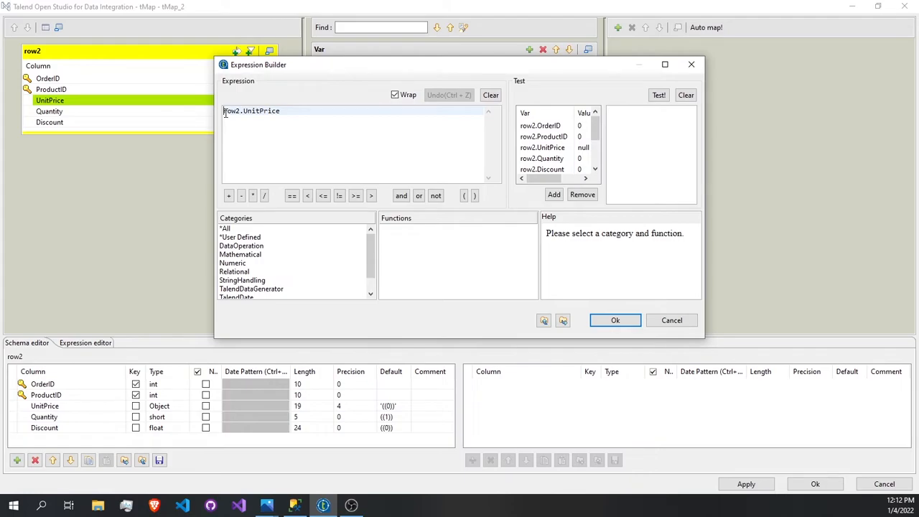
text(Float.)
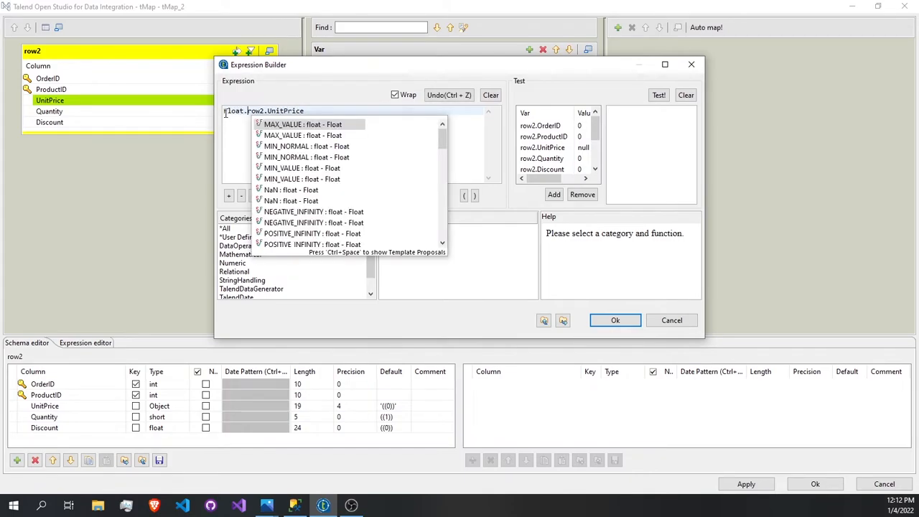
text(par)
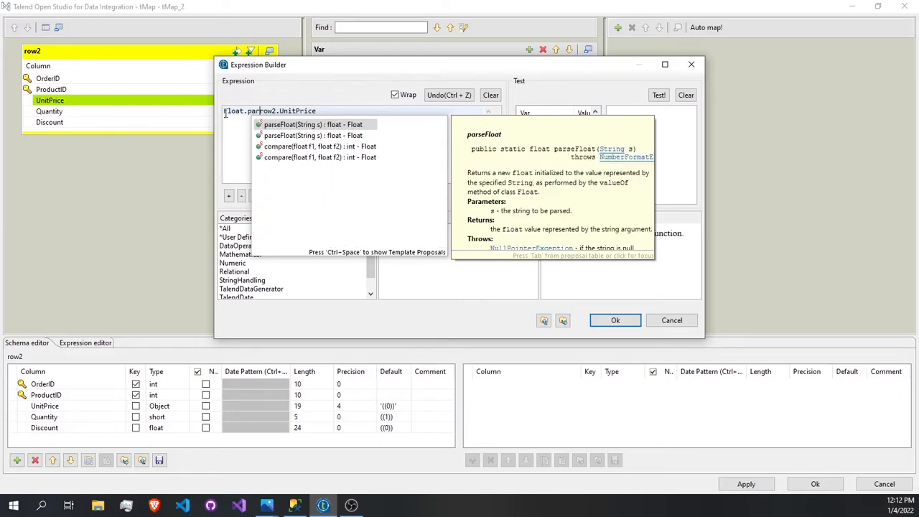
double_click(267, 125)
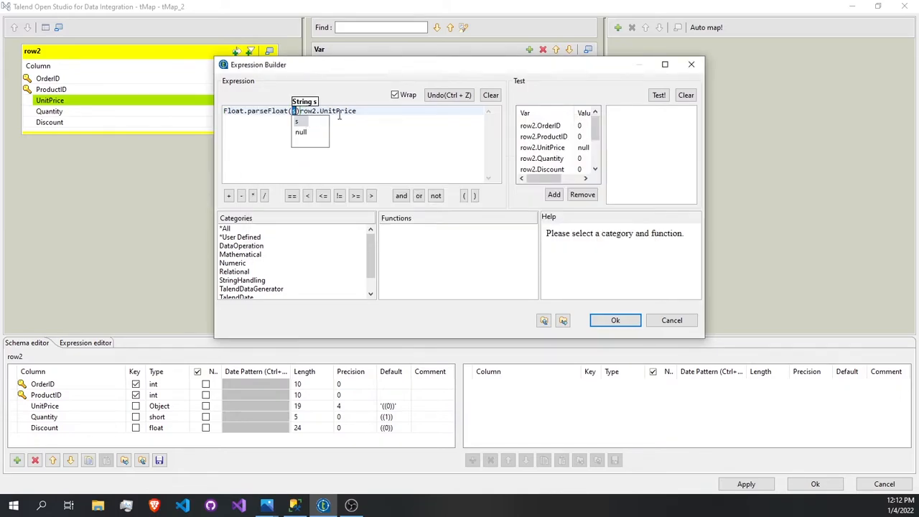
drag(367, 112, 302, 115)
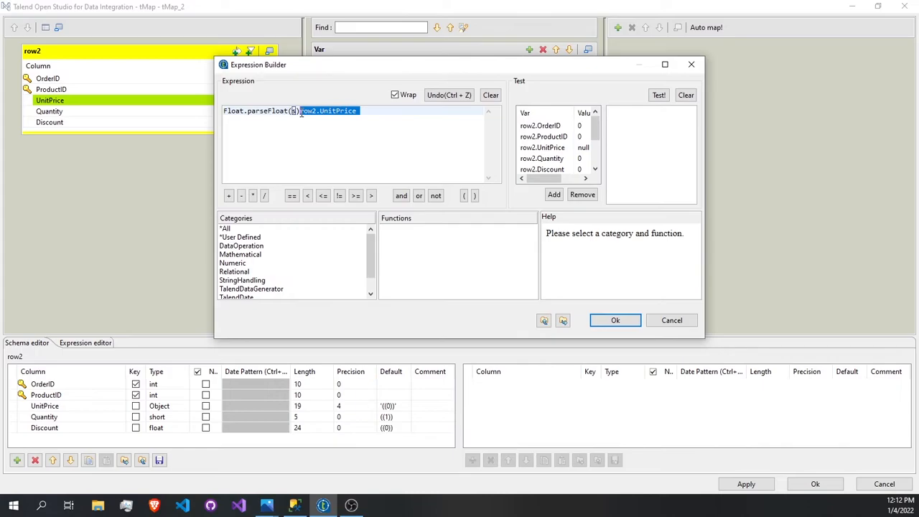
key(ctrl+x)
double_click(294, 112)
key(ctrl+v)
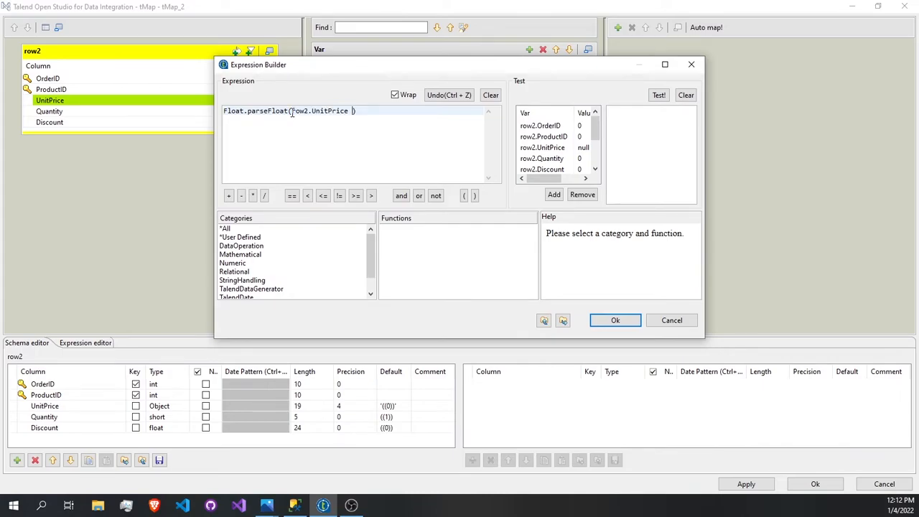
text(.)
key(Return)
click(615, 320)
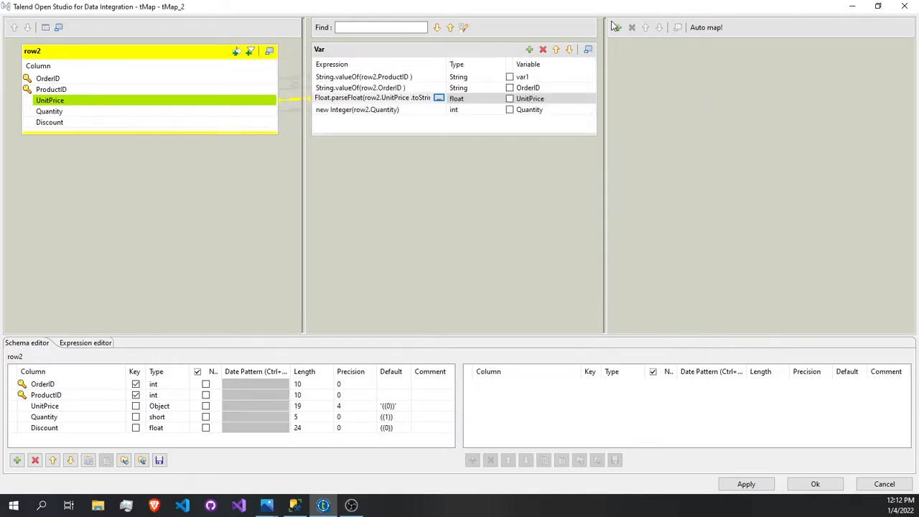
- Add the output table out2 and map the var1, OrderID, UnitPrice and Quantity variables into it
click(615, 27)
click(486, 261)
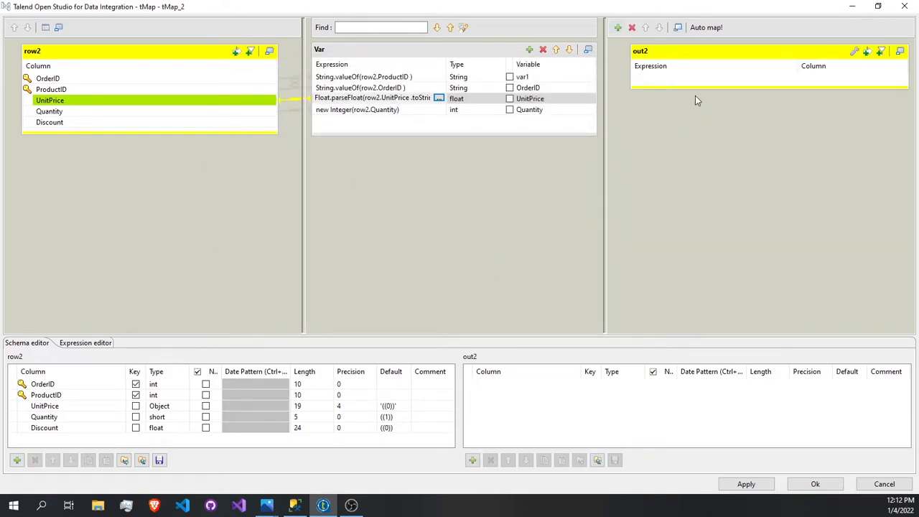
drag(699, 88, 699, 160)
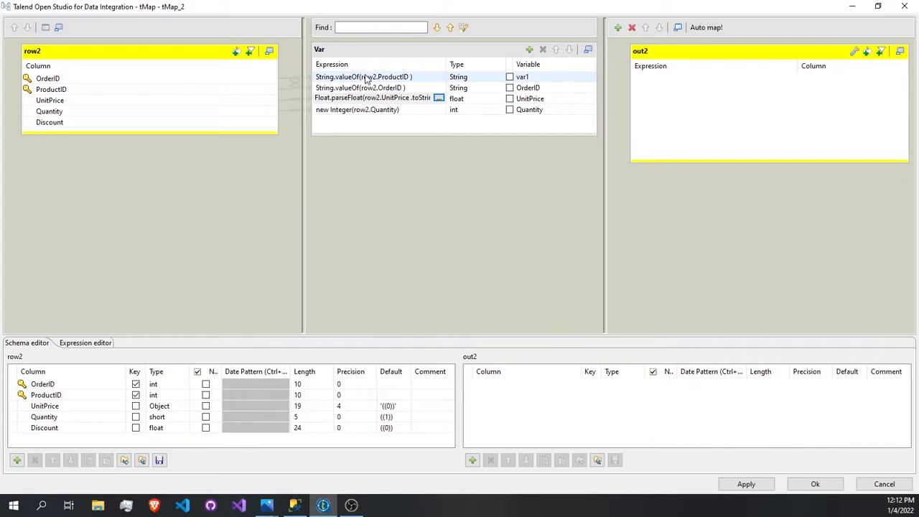
drag(535, 81, 661, 84)
drag(559, 88, 641, 98)
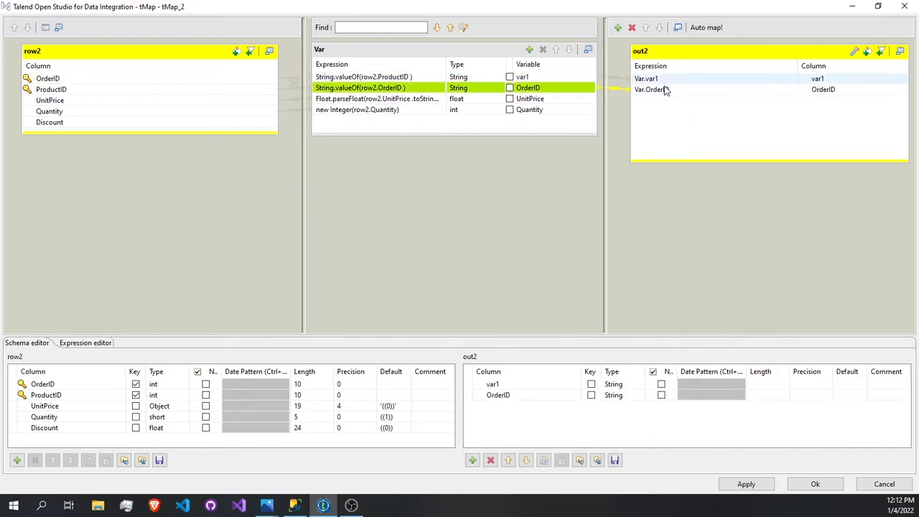
drag(556, 101, 710, 104)
drag(535, 112, 709, 129)
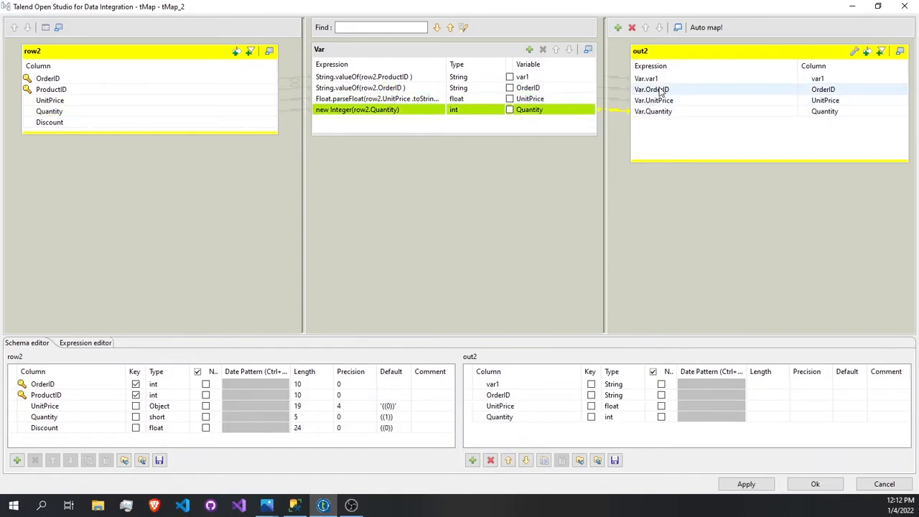
- Rename the out2 output columns var1 to Product_ID and OrderID to Order_ID
click(519, 384)
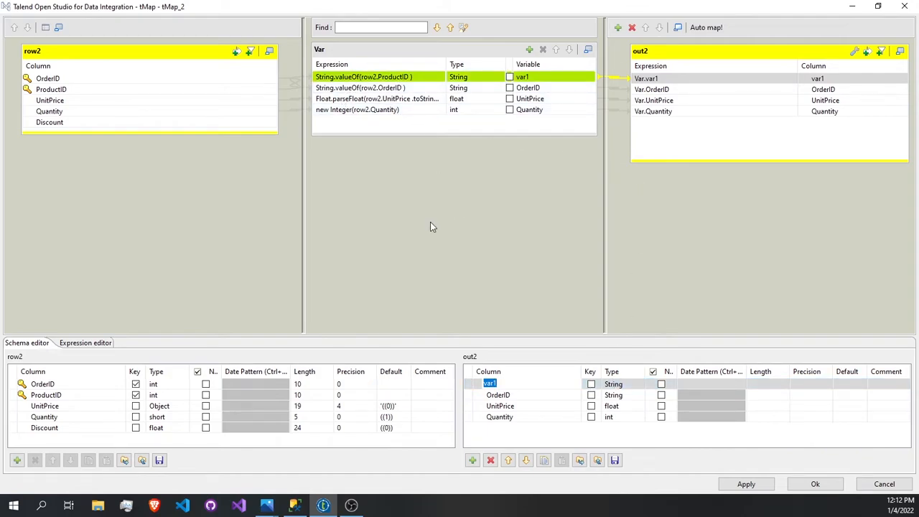
text(Product_ID)
click(505, 396)
click(506, 396)
click(505, 394)
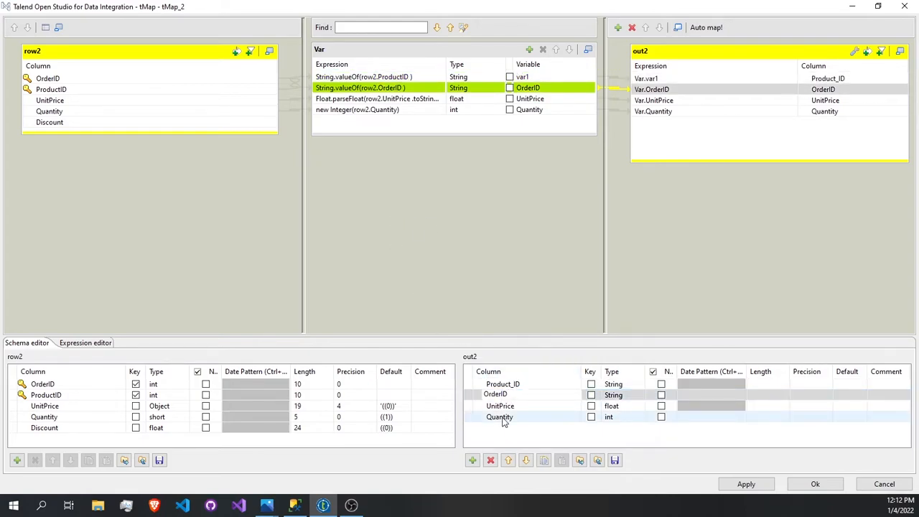
text(_)
click(521, 407)
click(521, 408)
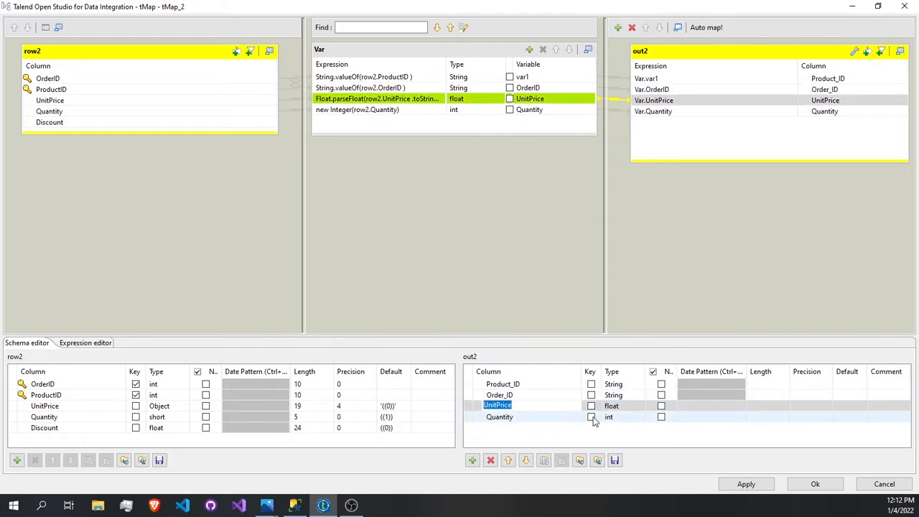
- Set the out2 column lengths to 50 for Product_ID and Order_ID and 10 for UnitPrice
click(708, 387)
click(770, 386)
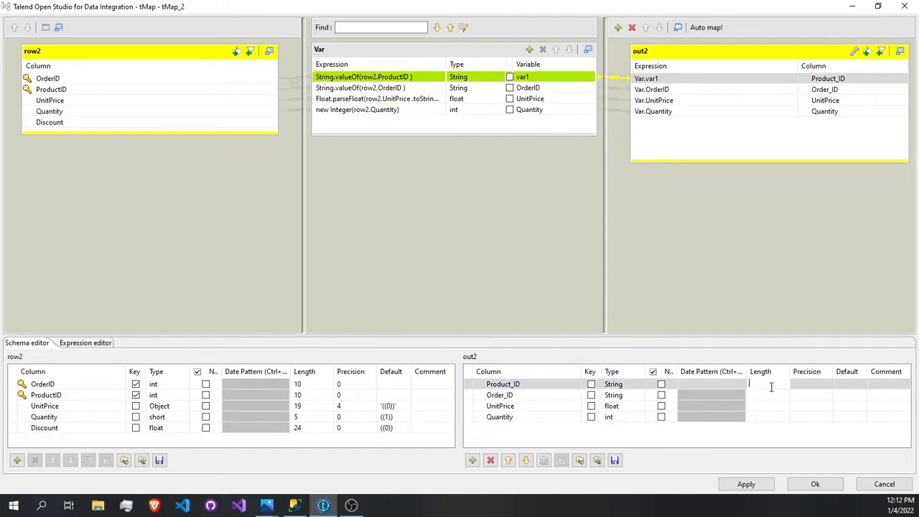
key(Tab)
text(5)
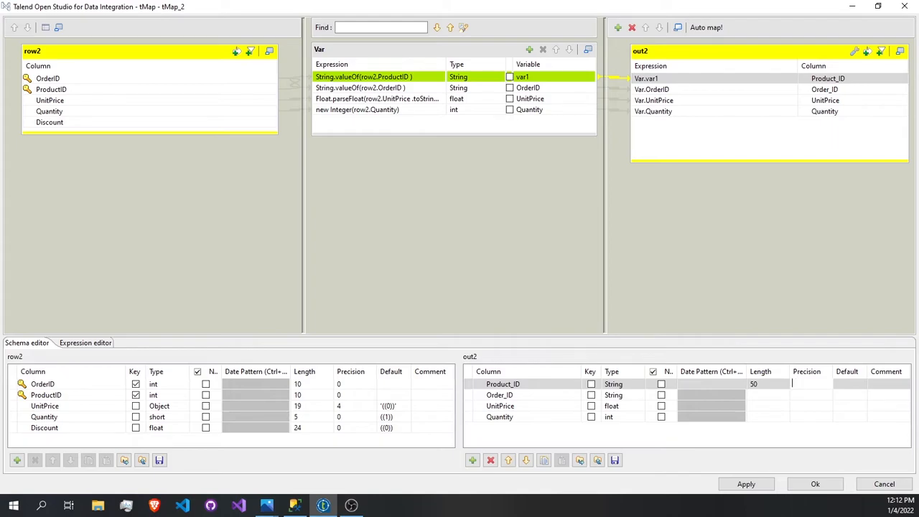
click(772, 391)
click(771, 391)
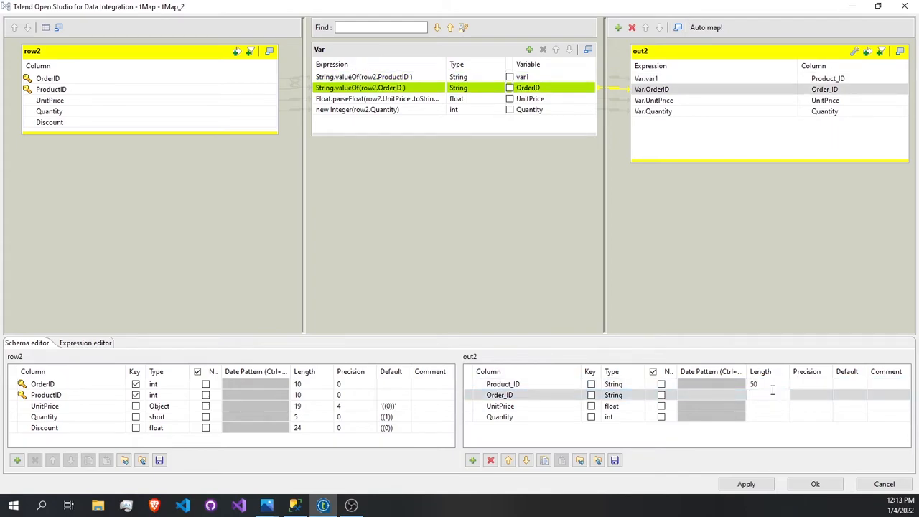
key(Return)
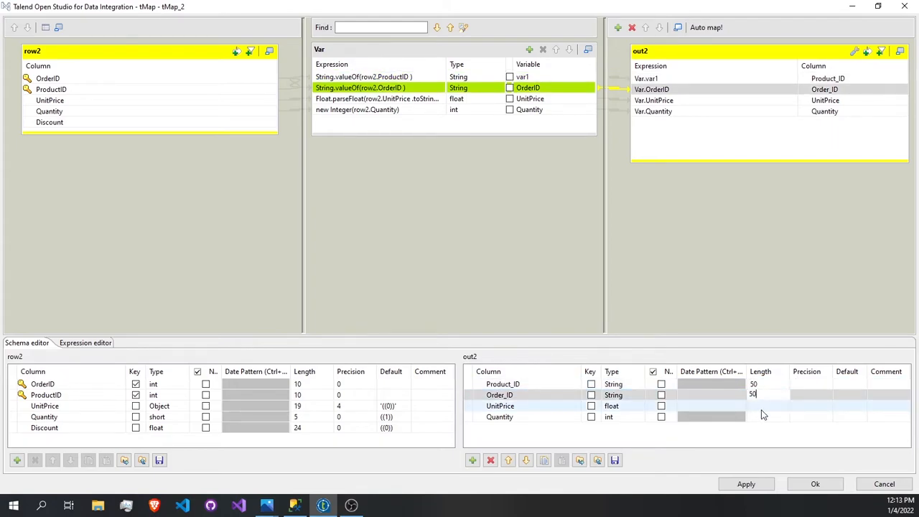
click(762, 409)
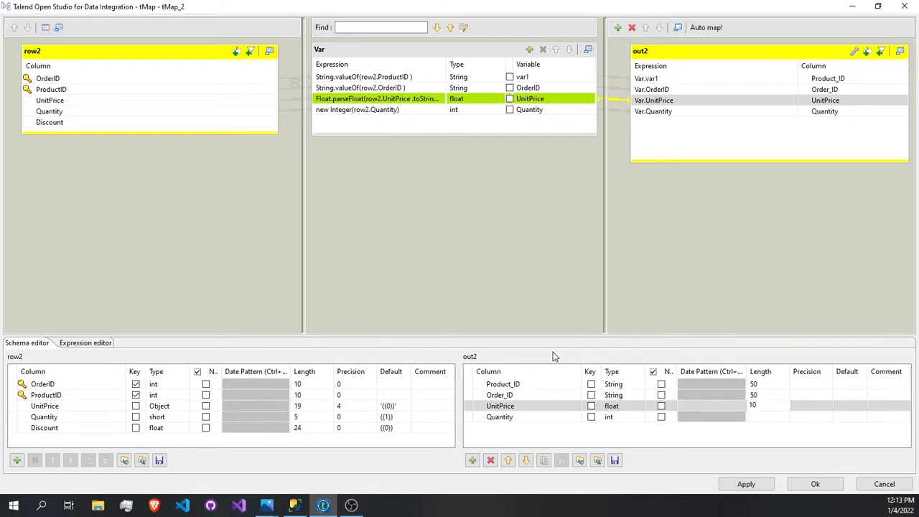
- Place Order_ID above Product_ID in the out2 schema and accept the tMap_2 mapping
click(525, 395)
click(507, 460)
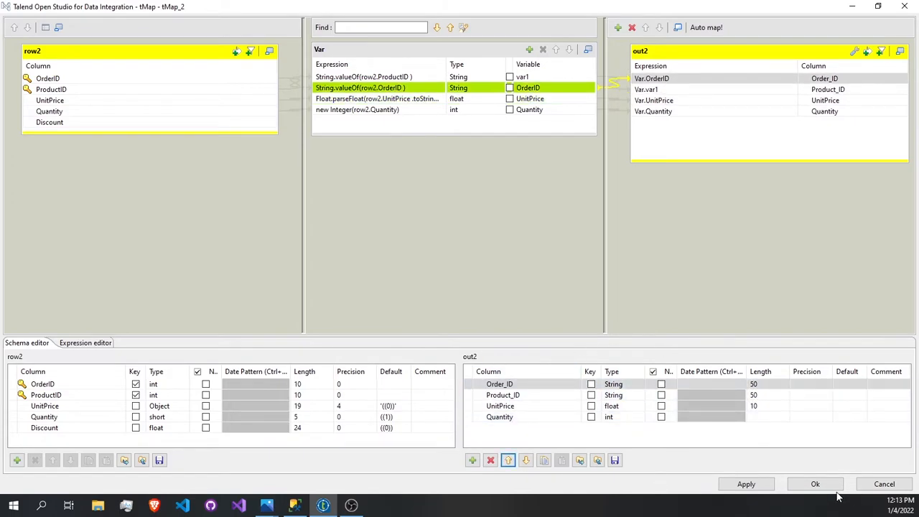
click(814, 484)
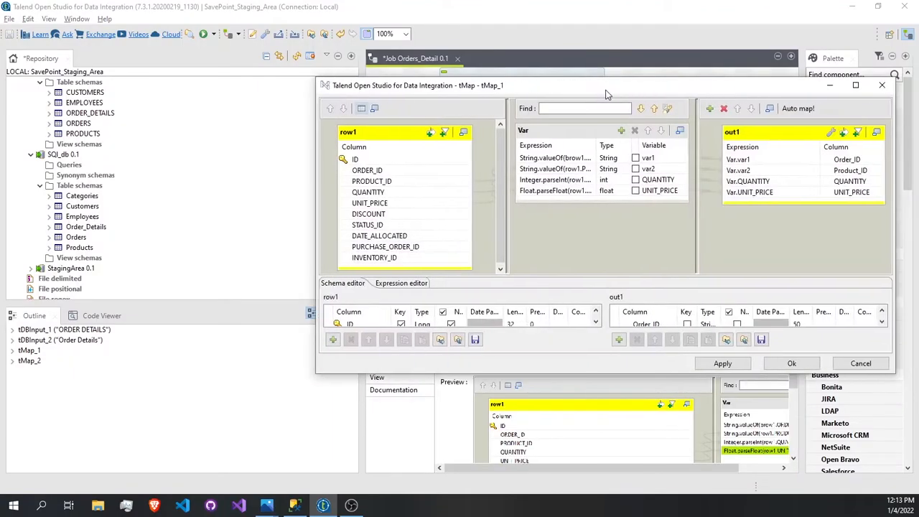
- Match out2 to tMap_1's column order by moving Quantity above UnitPrice, fill in Quantity's length, and accept the mapping
double_click(606, 88)
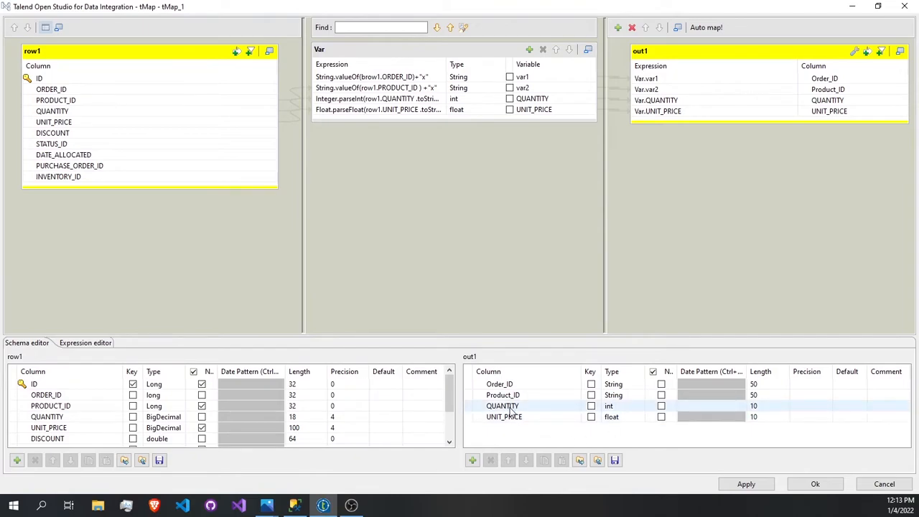
click(816, 483)
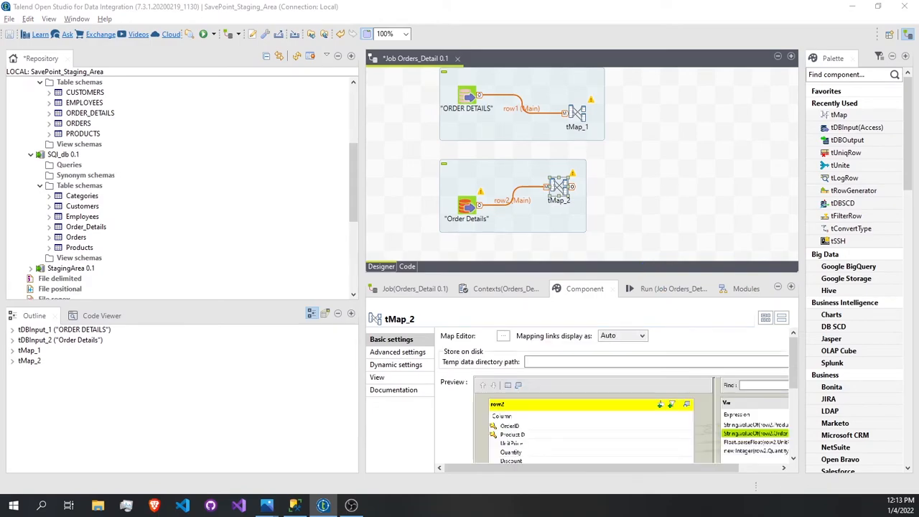
drag(917, 93, 412, 97)
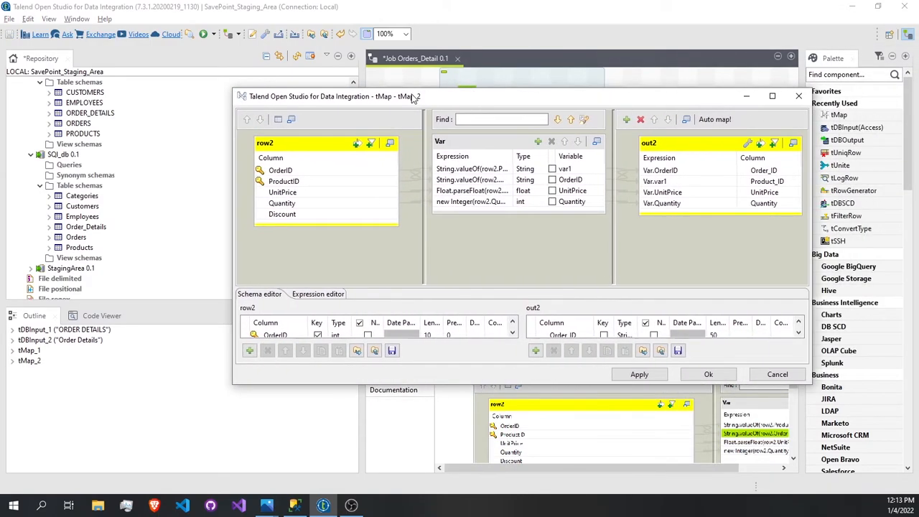
double_click(413, 97)
click(539, 417)
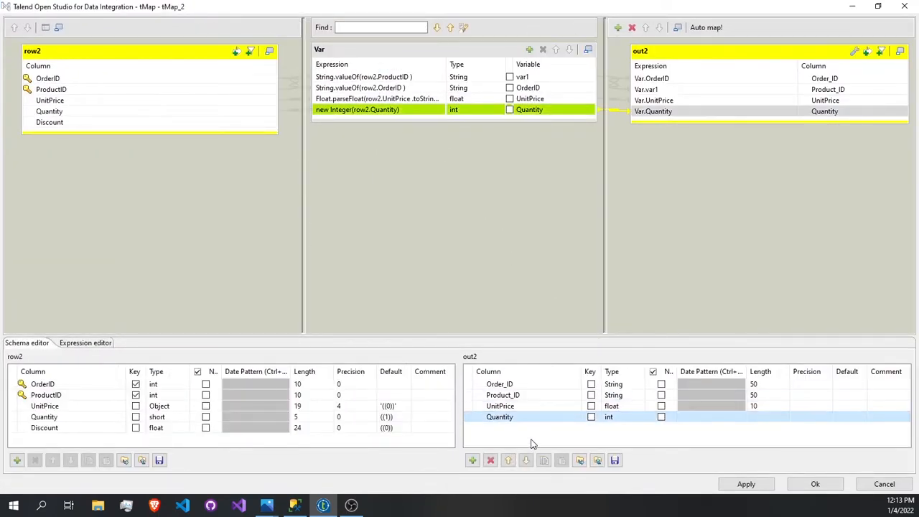
click(508, 460)
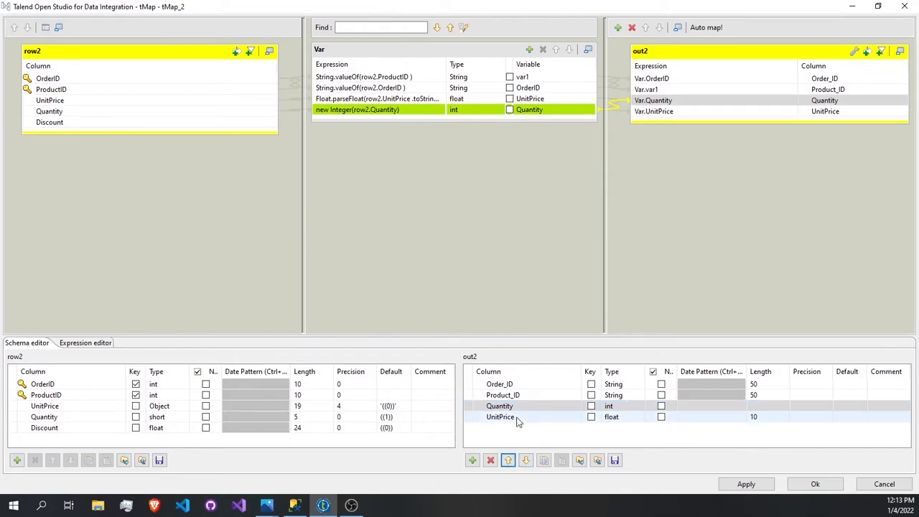
click(775, 404)
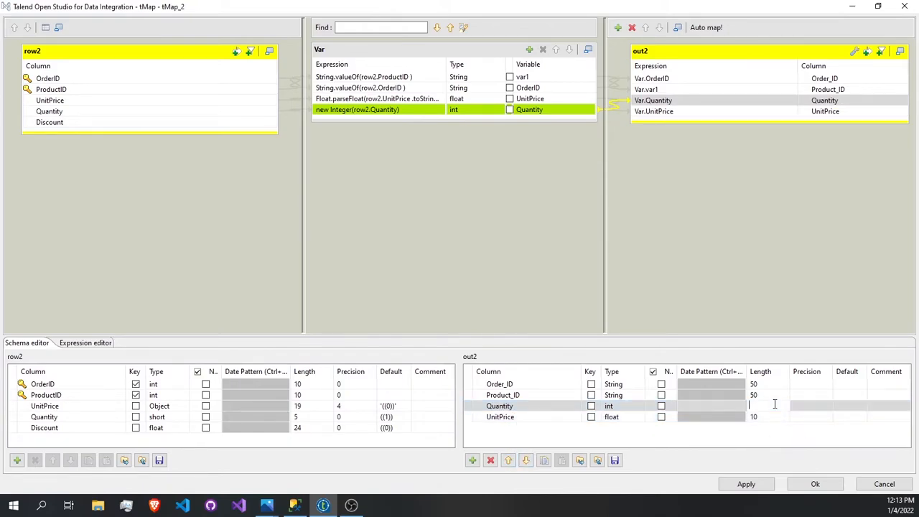
click(814, 484)
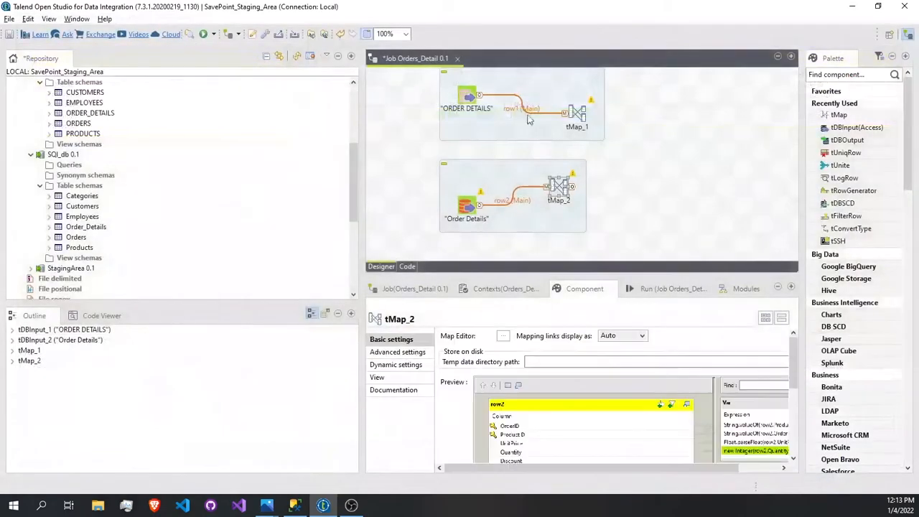
- Review the out1 columns, types and lengths in tMap_1's map editor, and close it
click(579, 120)
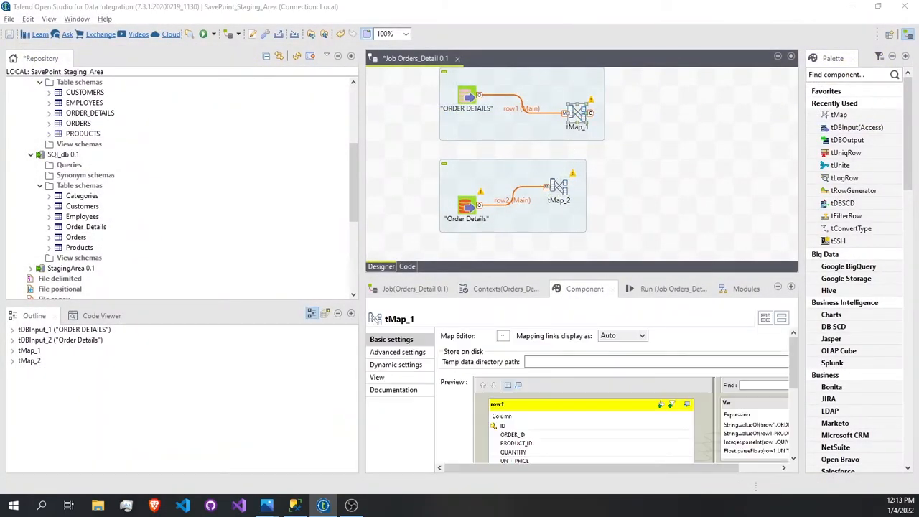
double_click(250, 90)
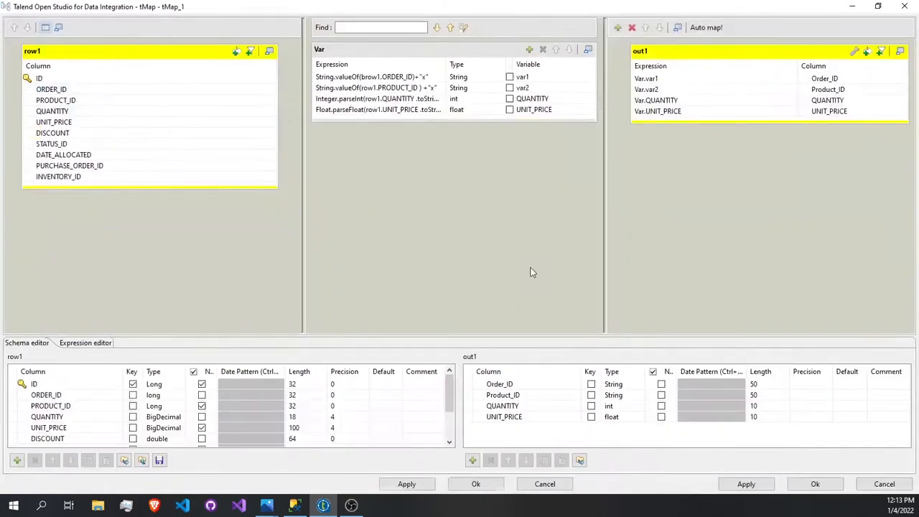
click(906, 5)
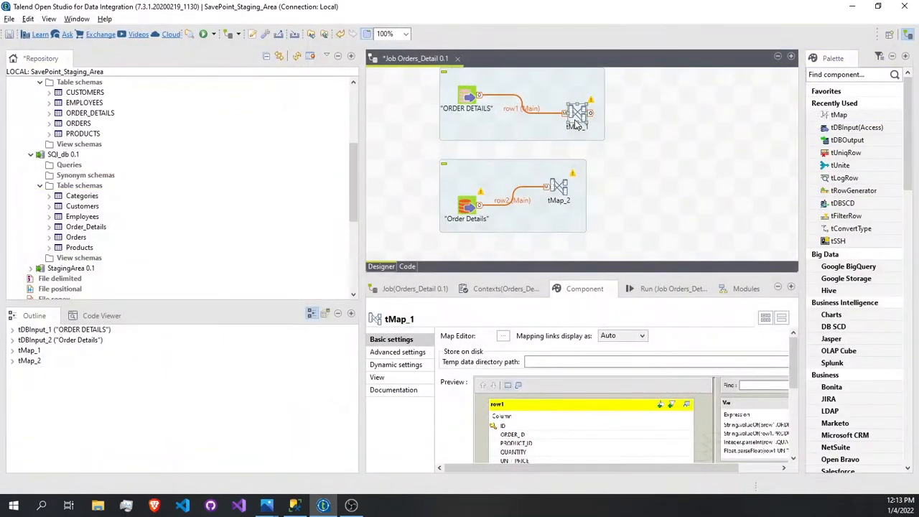
- Add a tUnite component beside tMap_1 and feed tMap_1's out1 row into it
right_click(576, 123)
mouse_move(602, 128)
click(743, 128)
click(678, 146)
double_click(714, 177)
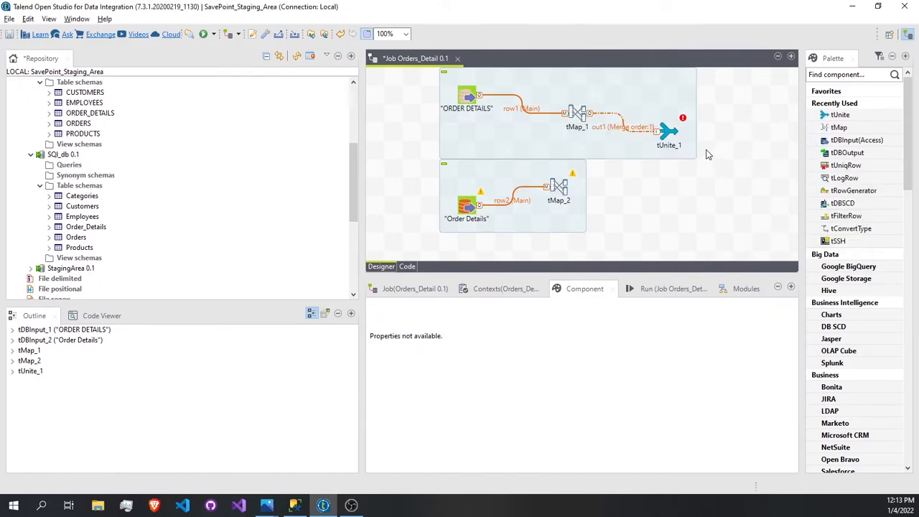
- Connect tMap_2's out2 row to the tUnite_1 component as the second merge input
right_click(564, 196)
mouse_move(646, 199)
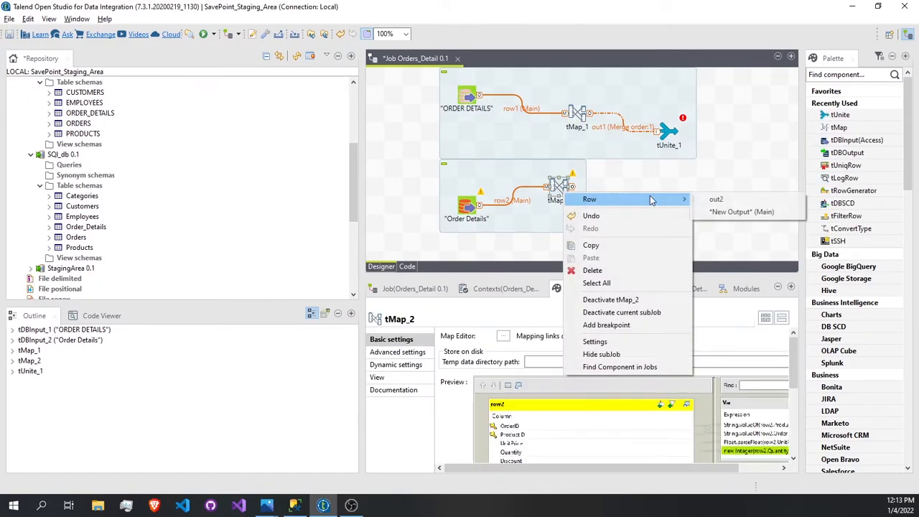
click(724, 199)
click(671, 132)
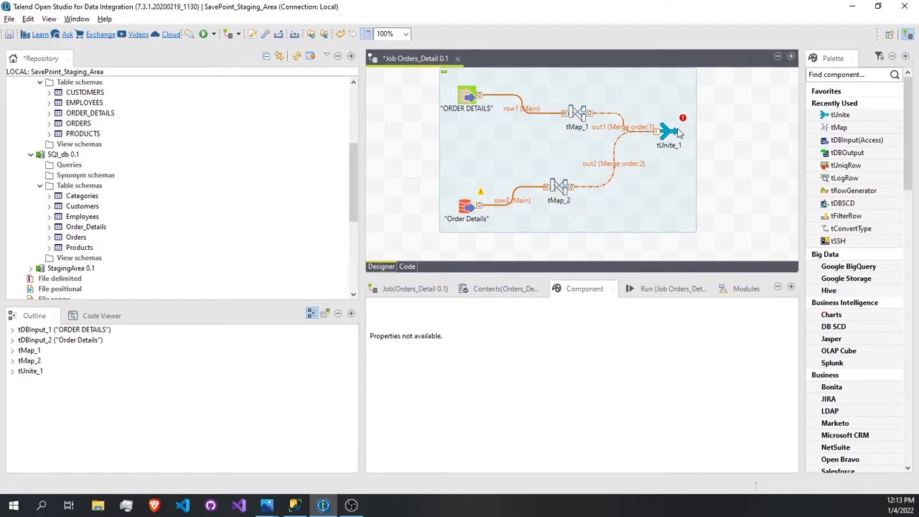
- Copy all tMap_1 columns into the tUnite_1 output schema and accept the schema
click(672, 130)
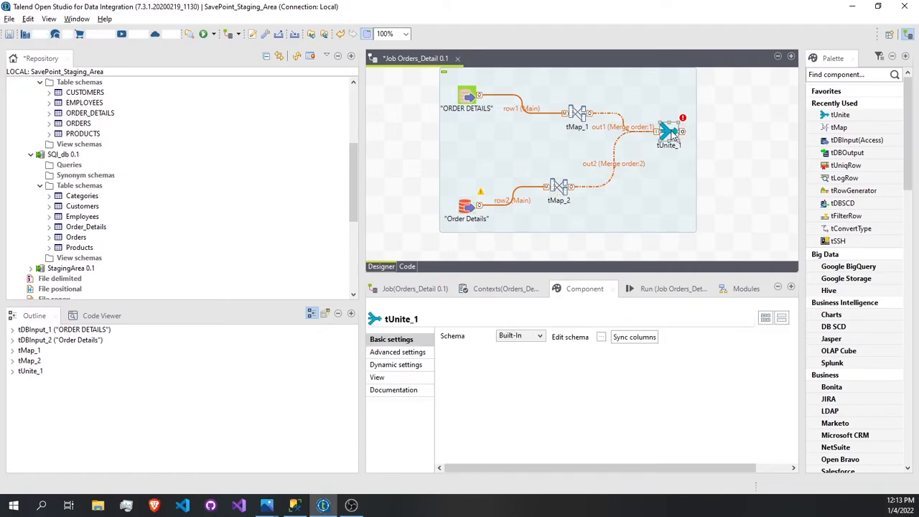
click(601, 337)
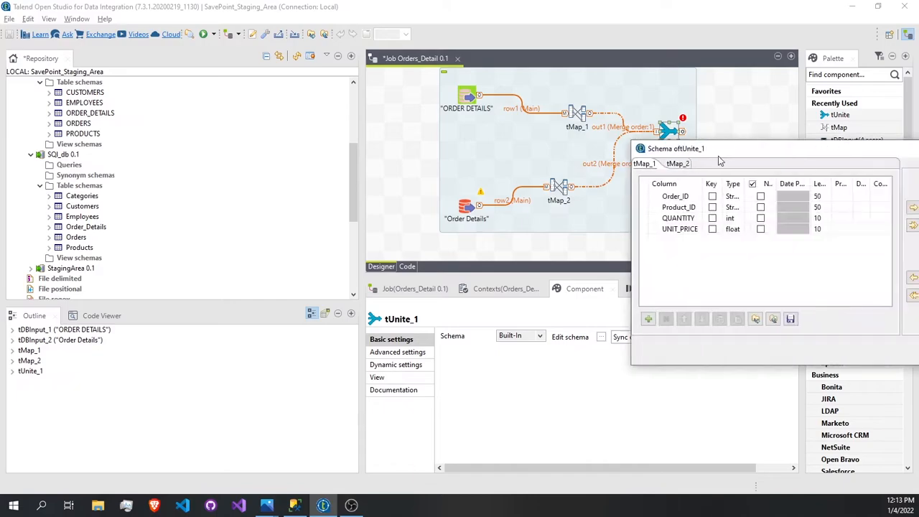
click(164, 140)
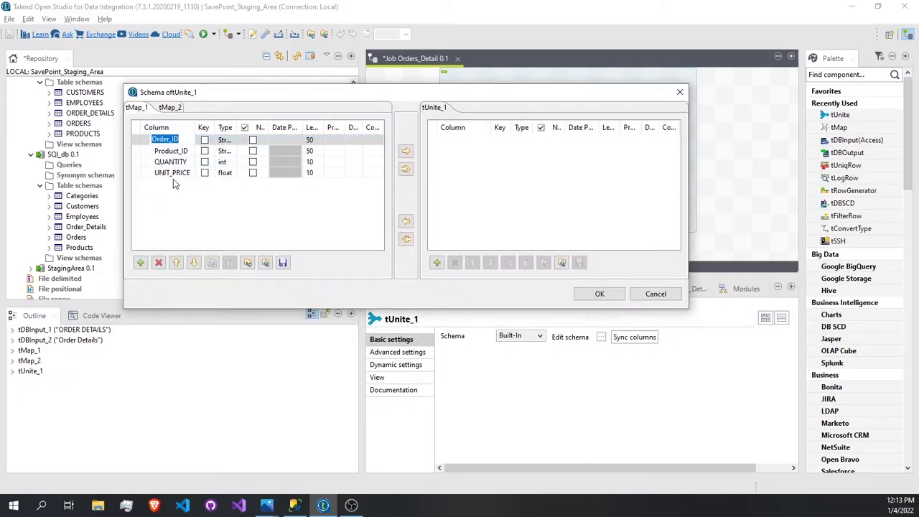
shift+click(174, 176)
click(407, 170)
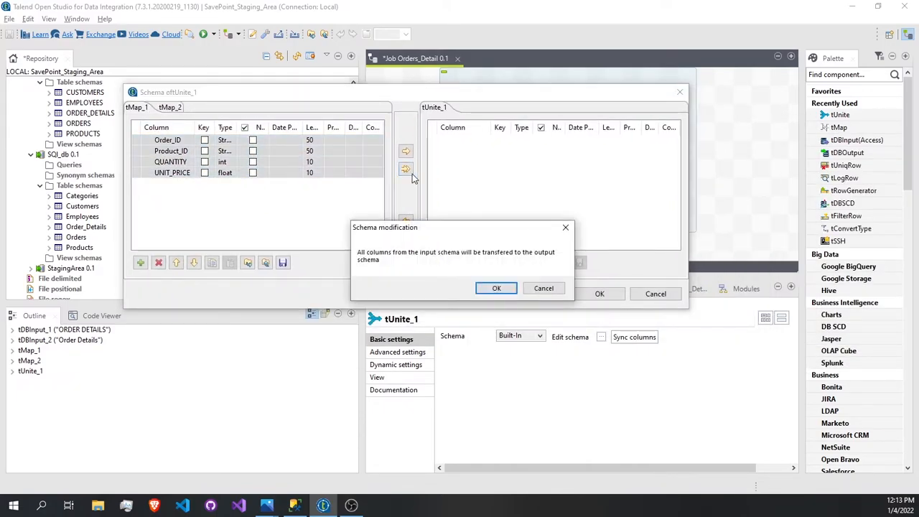
click(494, 287)
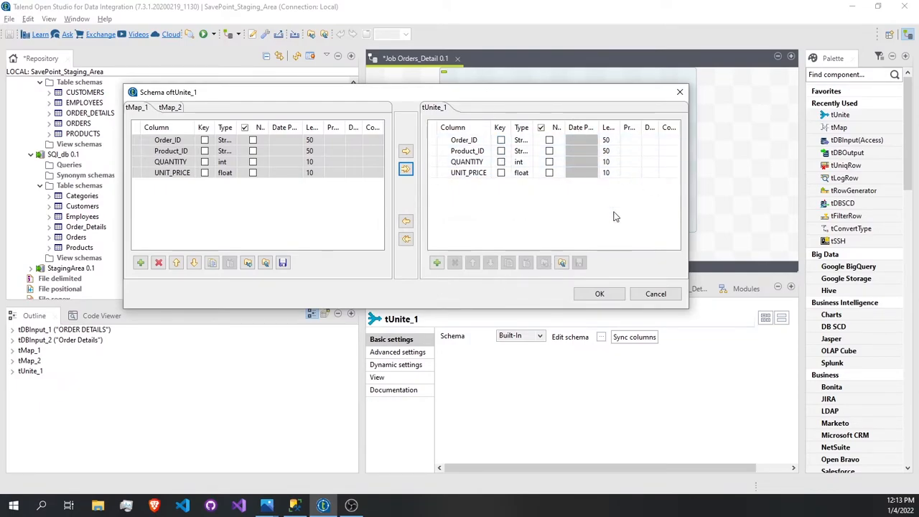
click(600, 294)
- Add a tUniqRow component to the job and connect tUnite_1's main row to it
drag(838, 170, 746, 136)
click(674, 132)
drag(683, 134, 741, 133)
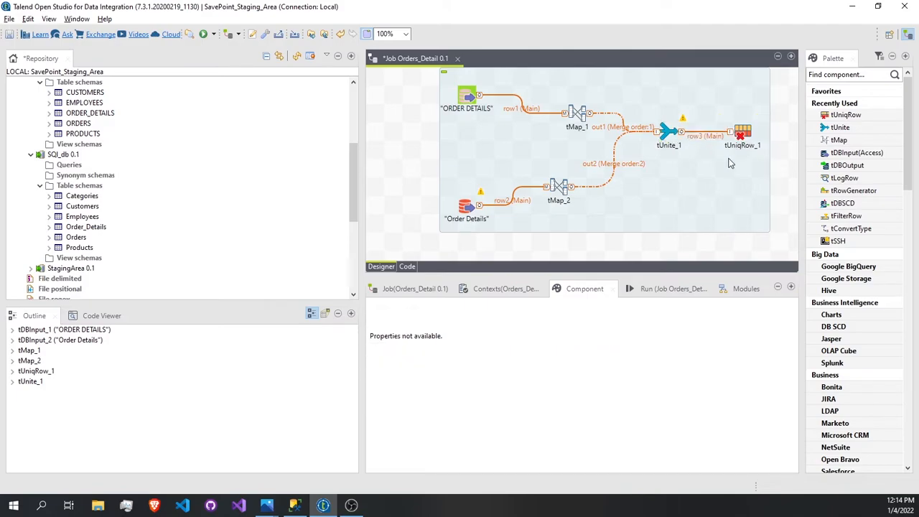
- Mark Order_ID as the key attribute in tUniqRow_1 and reposition the component below tUnite_1
click(749, 137)
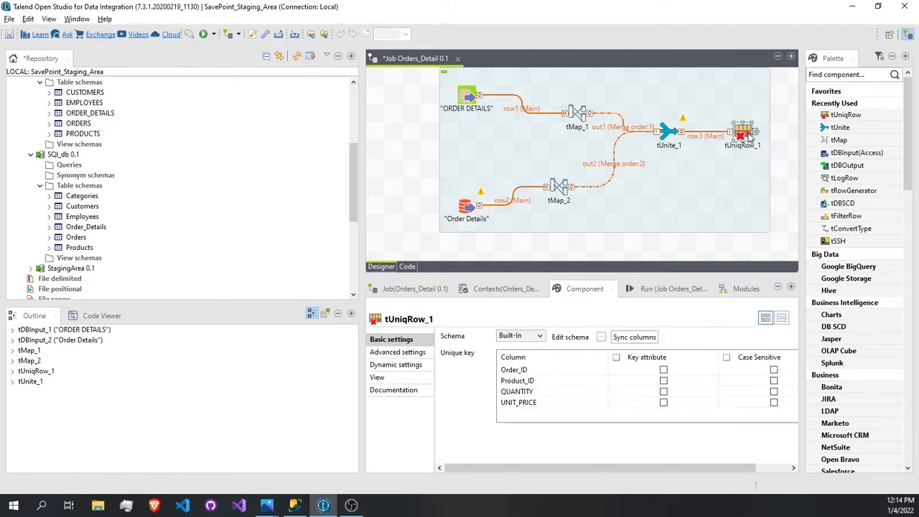
click(662, 369)
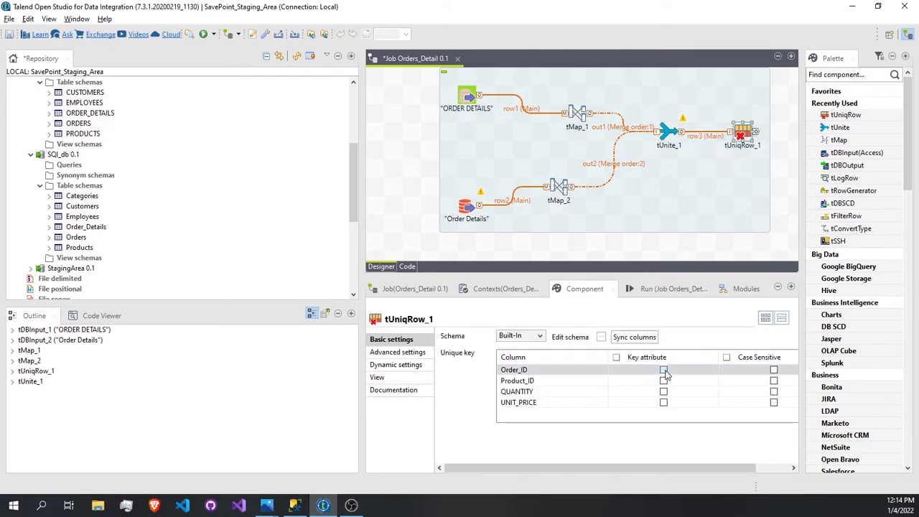
drag(748, 138, 715, 209)
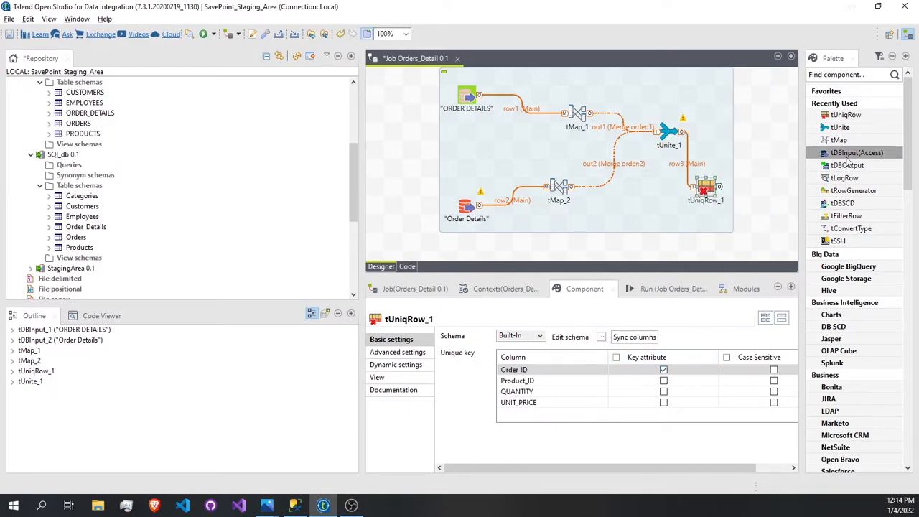
- Add the StagingArea connection as a Microsoft SQL Server tDBOutput, link tUniqRow_1's unique rows to it, and show its settings
click(106, 267)
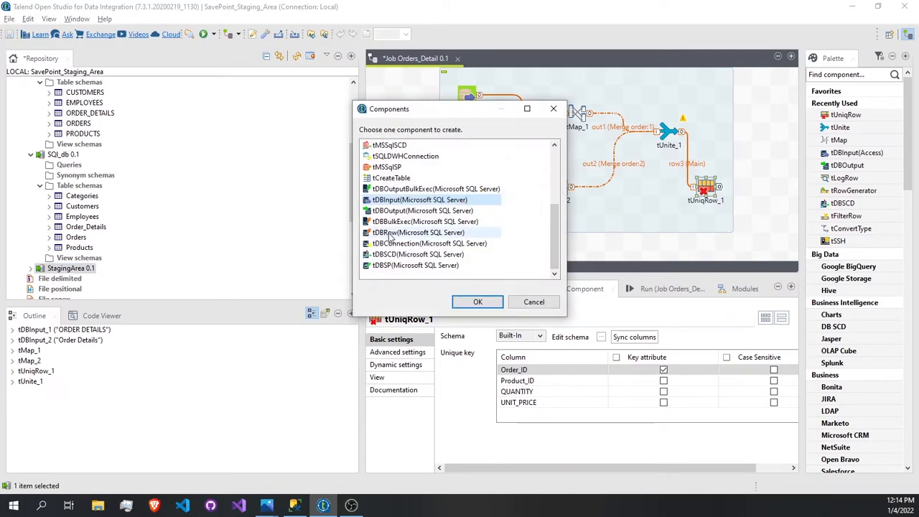
double_click(406, 211)
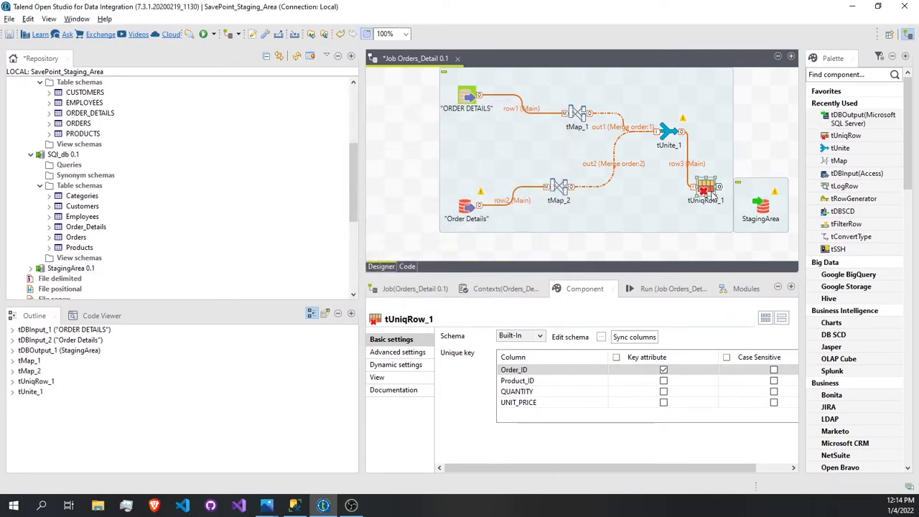
drag(720, 189, 760, 208)
click(762, 207)
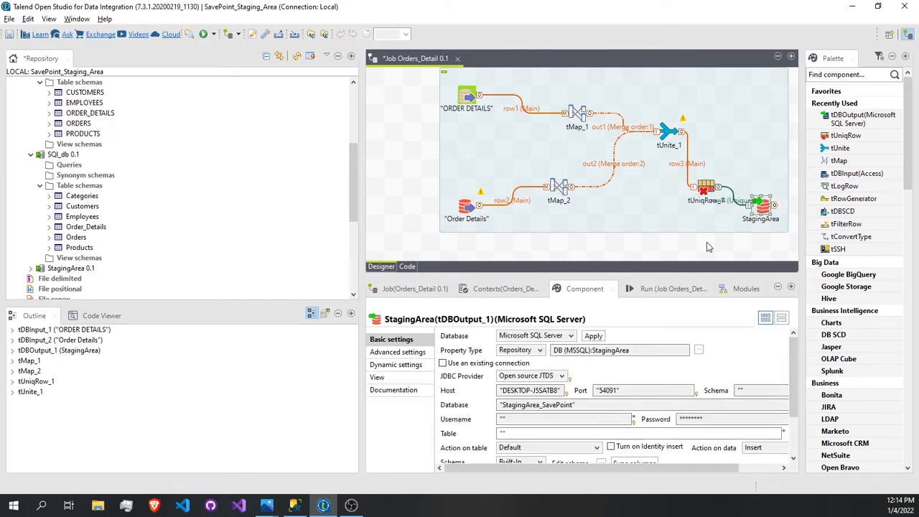
- Set the StagingArea output's table to Orders_Details and its action on table to Drop table if exists and create
click(502, 432)
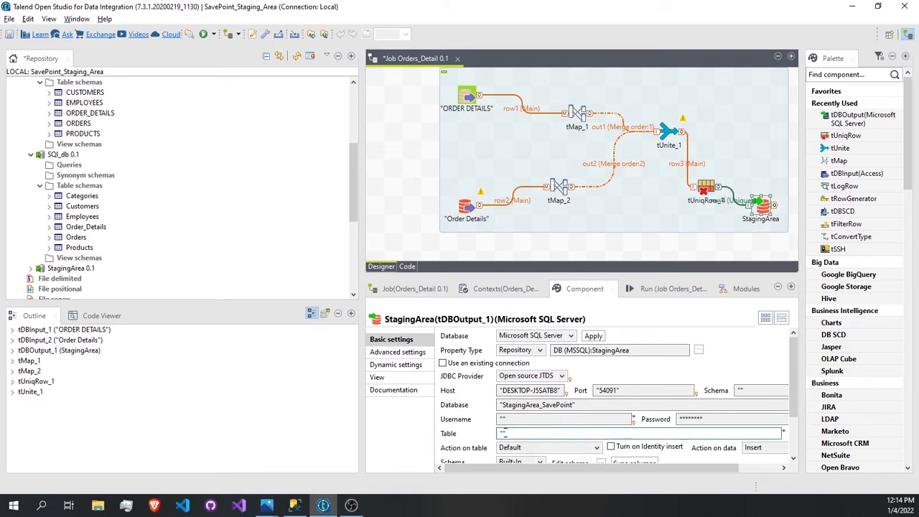
text(O)
text(rders_Details)
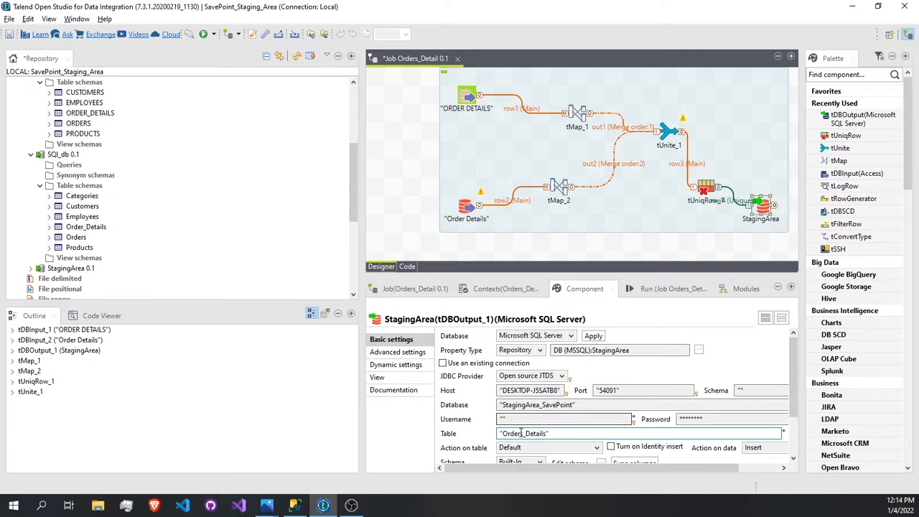
click(526, 447)
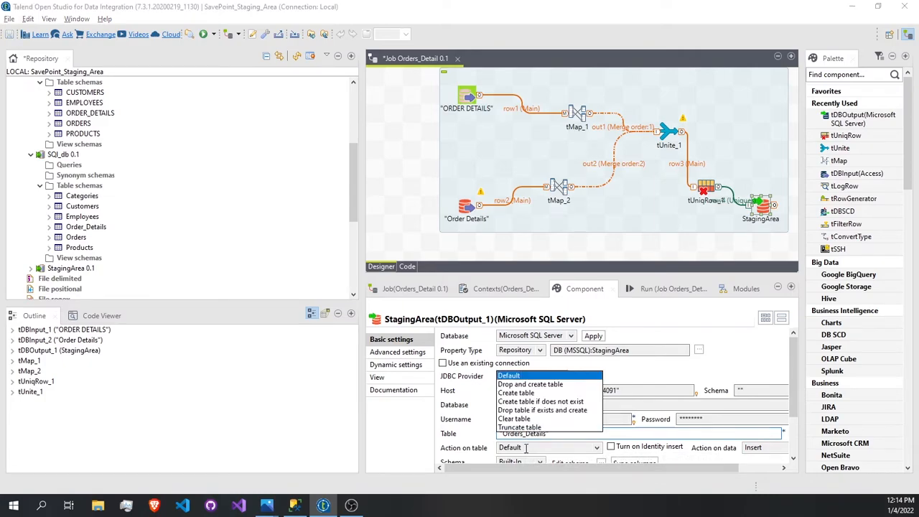
click(542, 410)
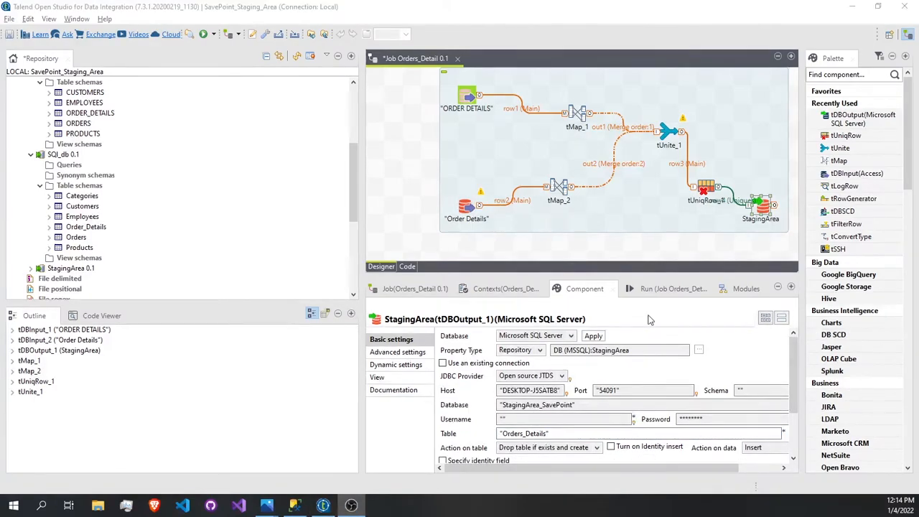
- Save and run the Orders_Detail job, and inspect the detailed log of the compile error
click(624, 223)
click(623, 223)
key(ctrl+s)
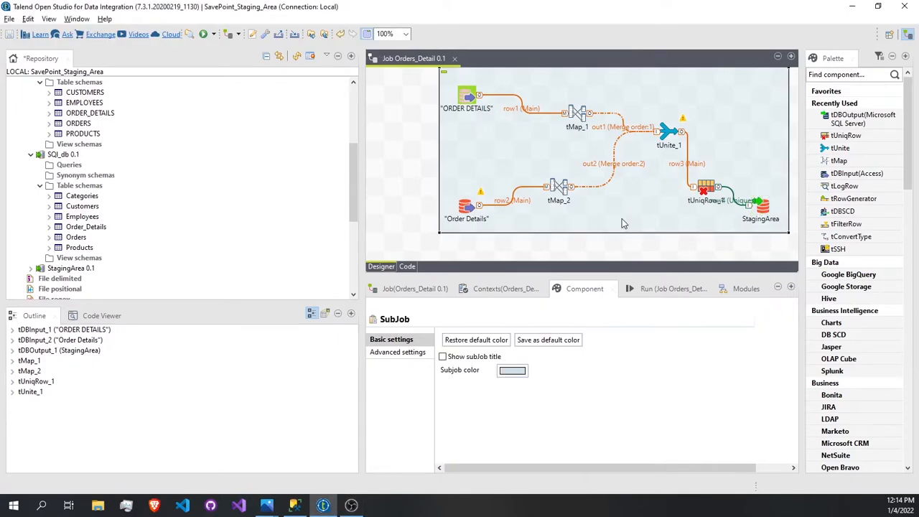
click(204, 35)
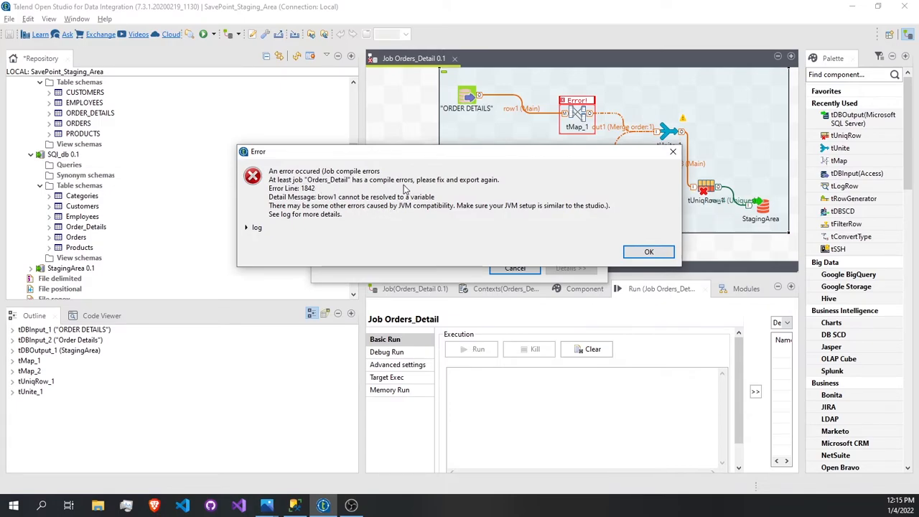
click(246, 227)
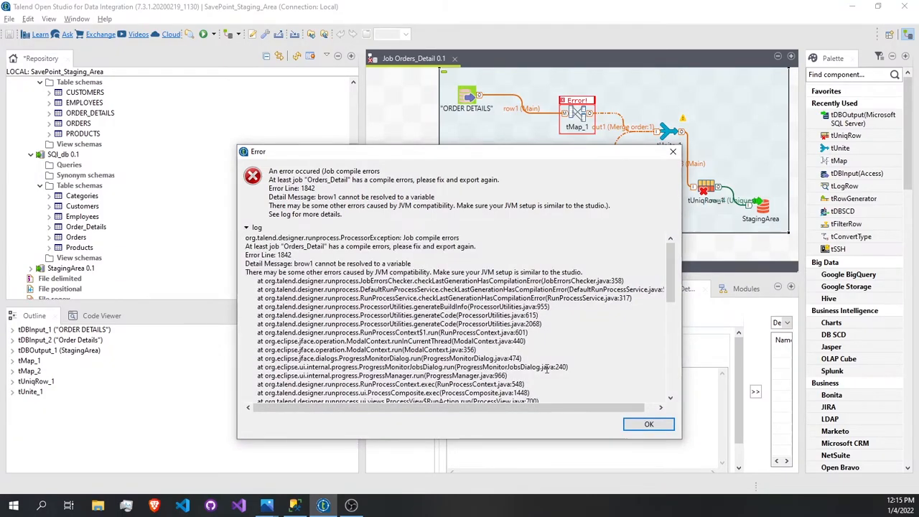
click(648, 424)
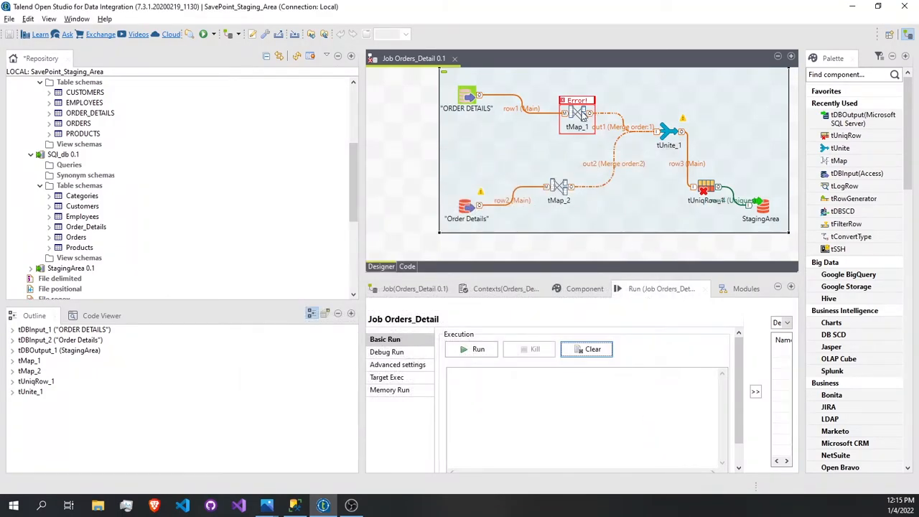
- Examine the variable expressions of PRODUCT_ID, QUANTITY and UNIT_PRICE in tMap_1 for the cause of the compile error
click(579, 117)
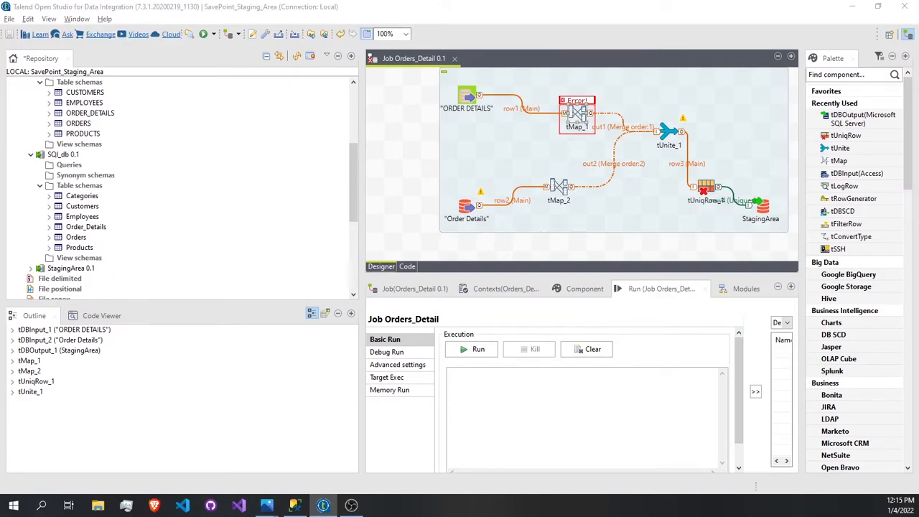
double_click(579, 117)
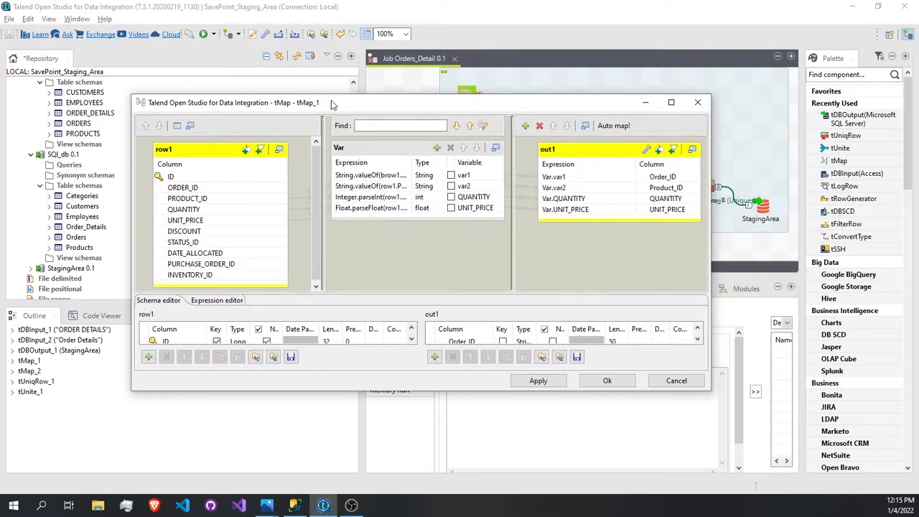
double_click(332, 99)
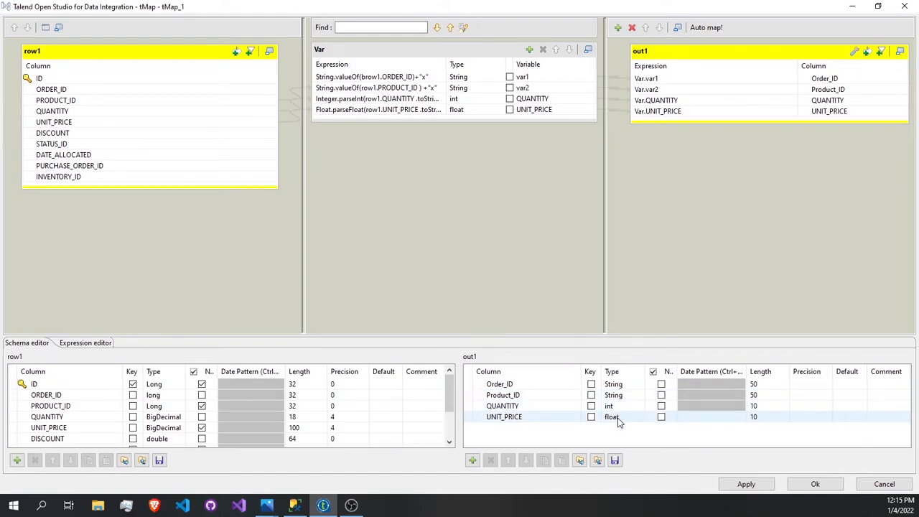
click(427, 98)
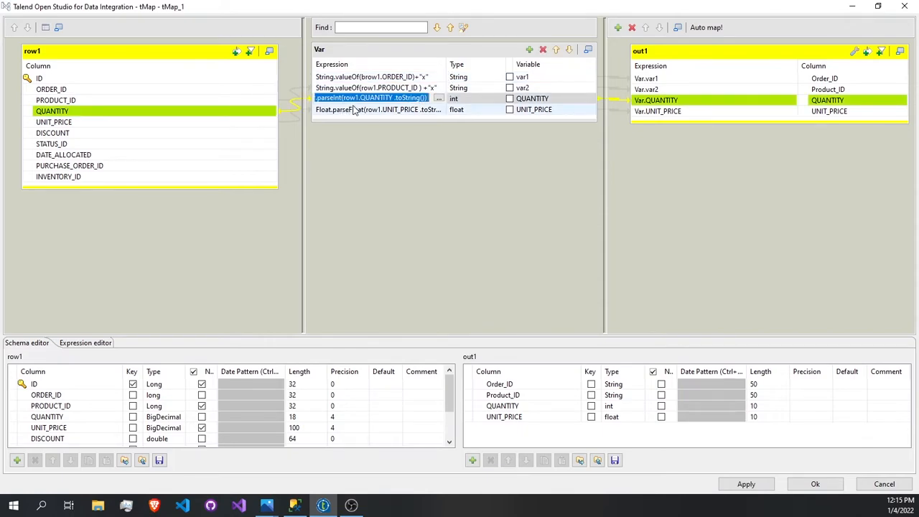
click(419, 111)
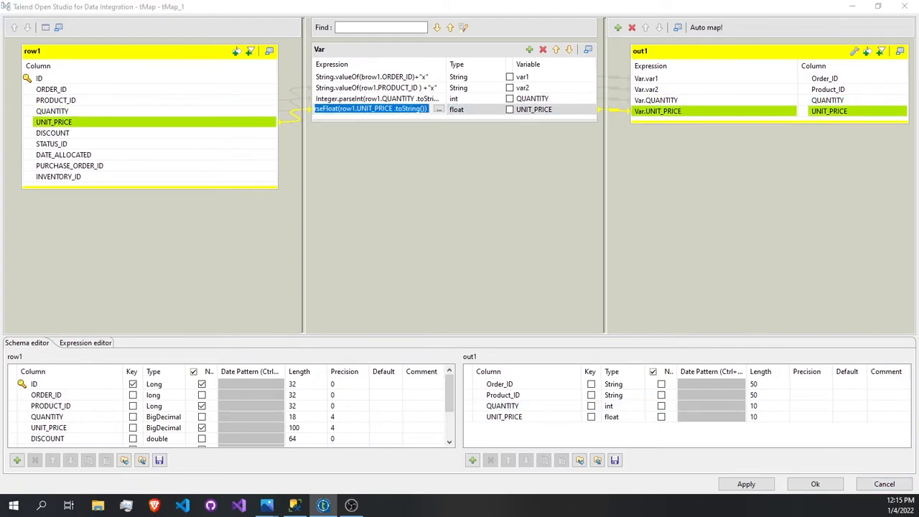
click(690, 262)
click(394, 88)
click(393, 109)
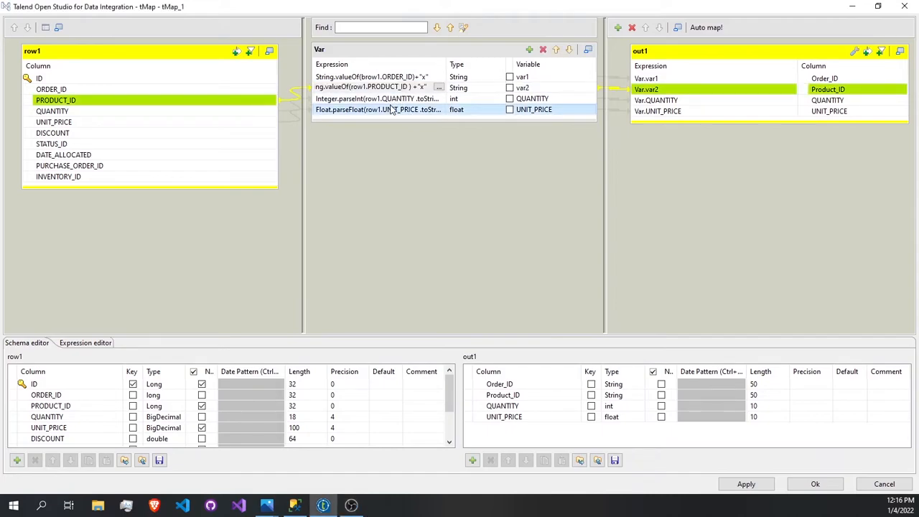
click(391, 90)
click(905, 6)
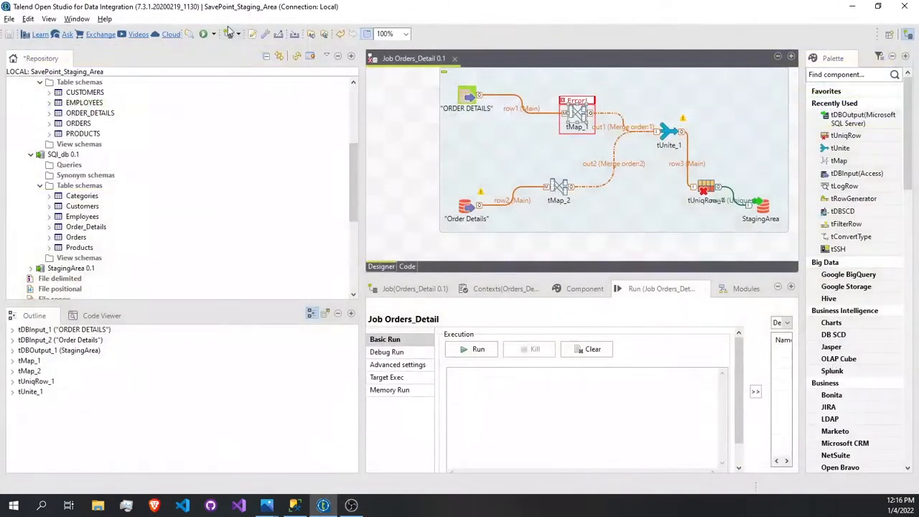
- Rerun the job to recheck the compile error and correct tMap_1's var1 expression to String.valueOf(row1.ORDER_ID)+"x"
click(204, 34)
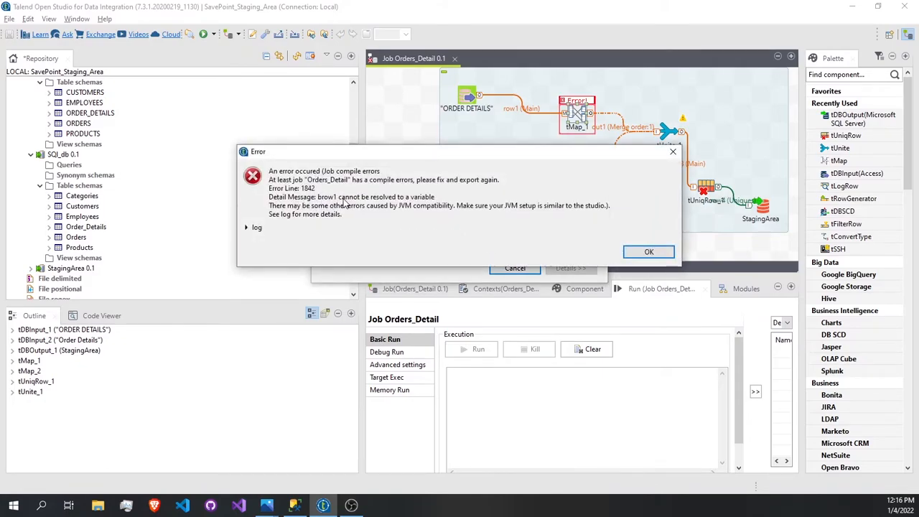
click(648, 252)
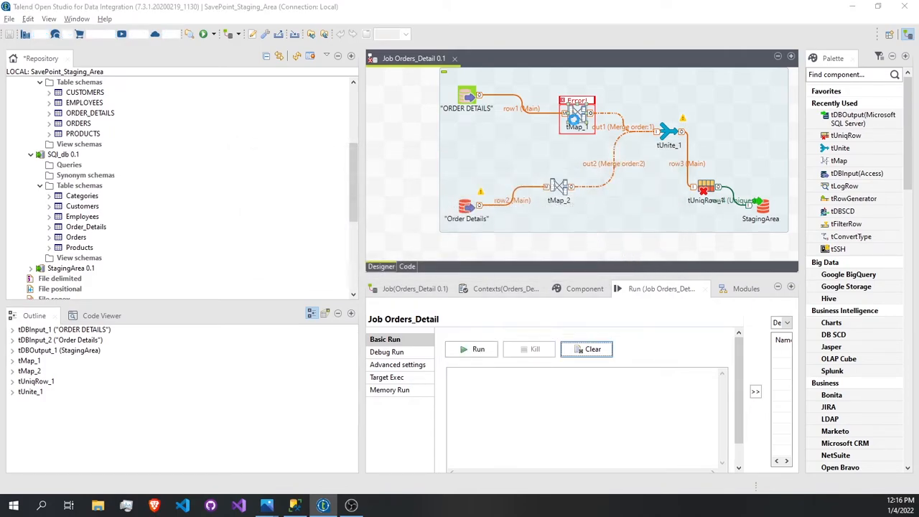
double_click(575, 122)
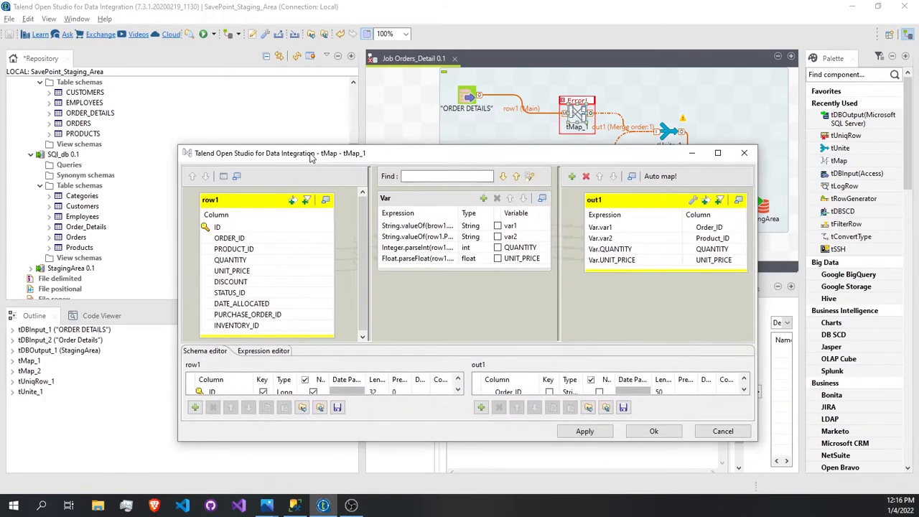
double_click(309, 154)
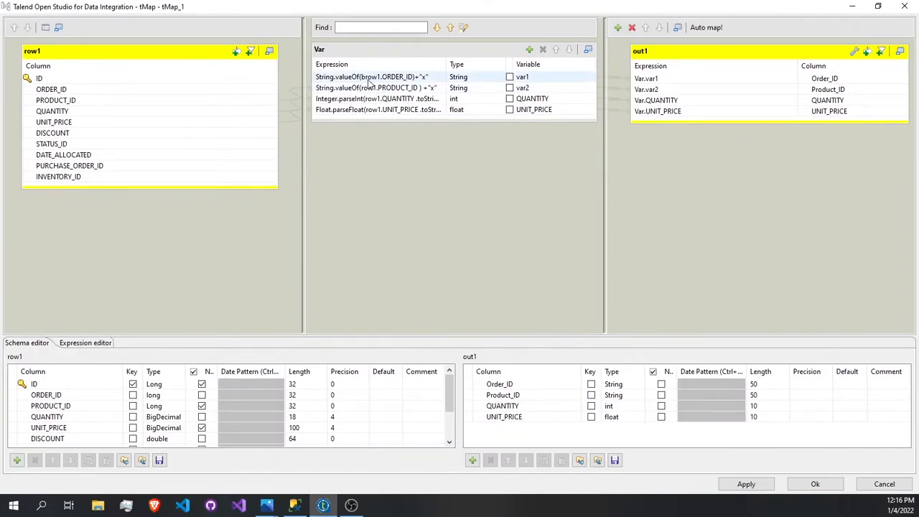
click(367, 79)
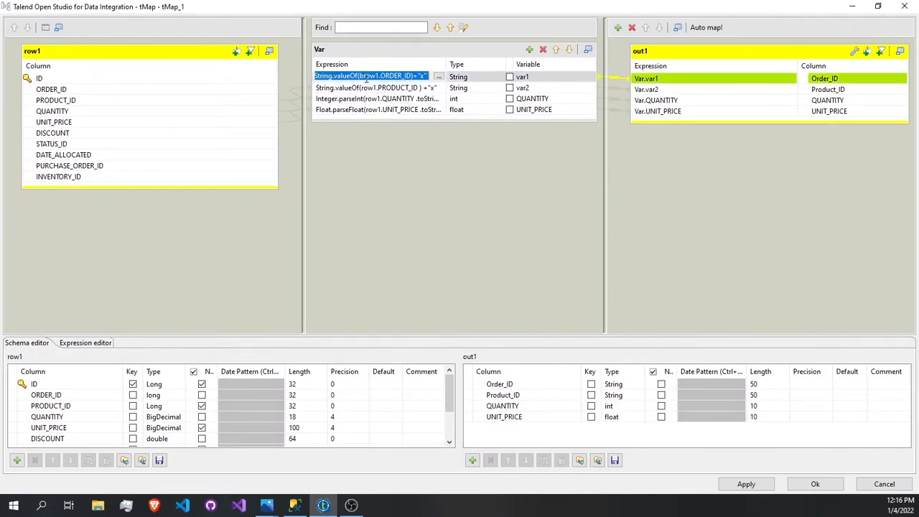
click(361, 75)
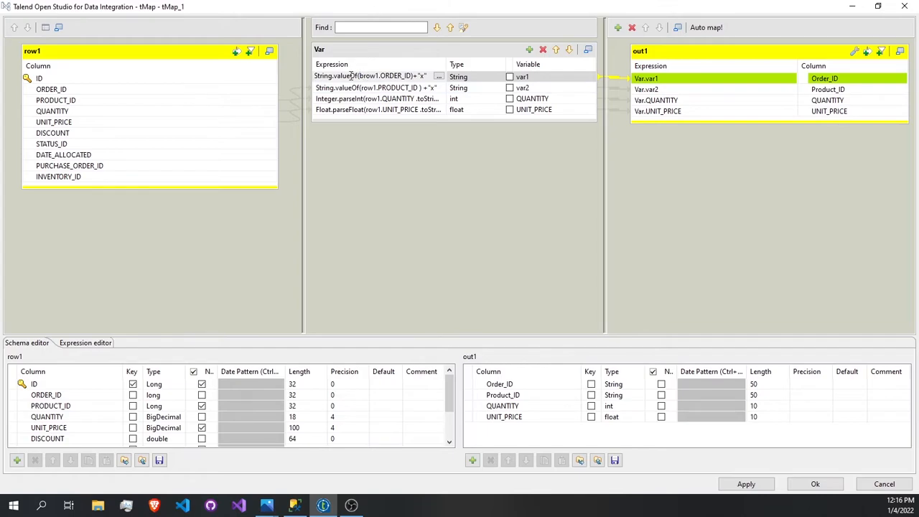
key(BackSpace)
text(()
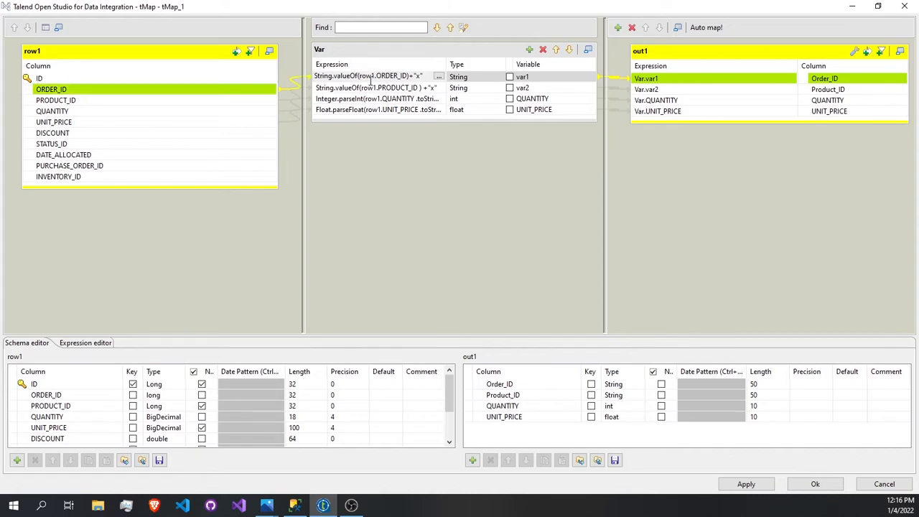
click(814, 483)
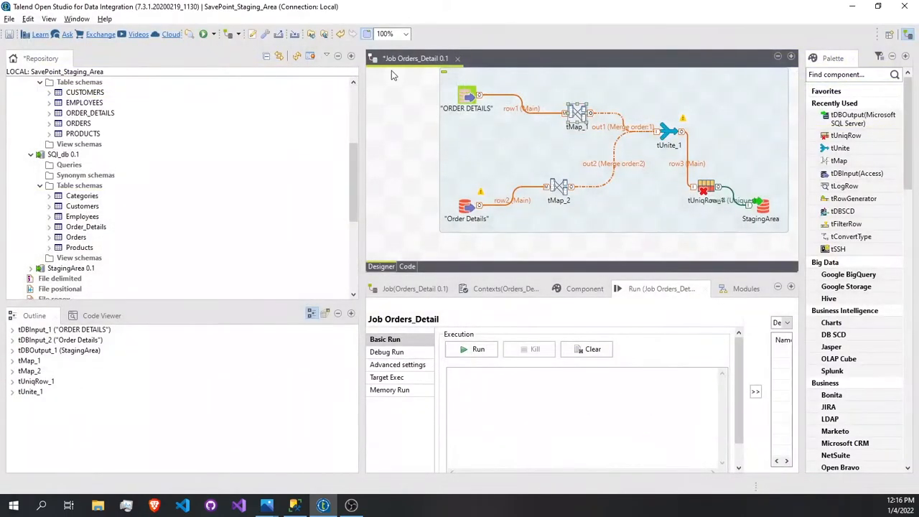
- Run the corrected Orders_Detail job and examine the tDBOutput_1 exception in the execution output
click(204, 33)
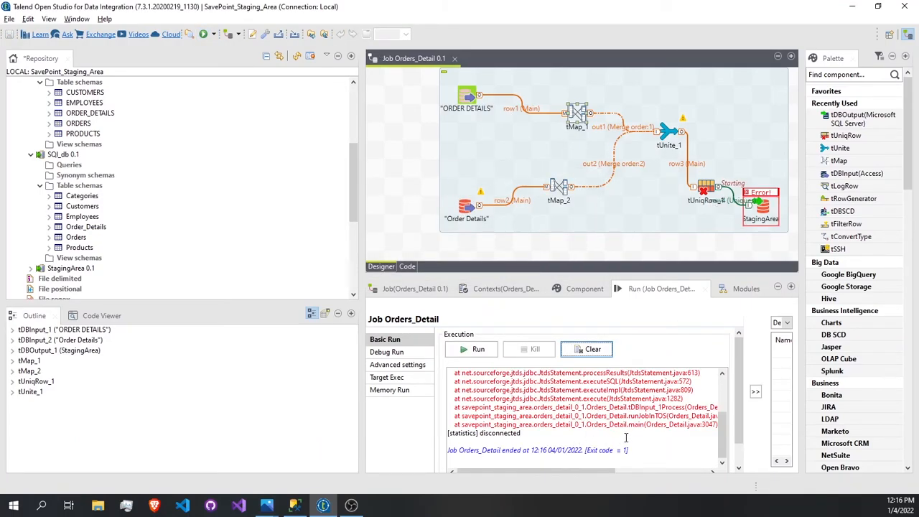
scroll(621, 437, up, 5)
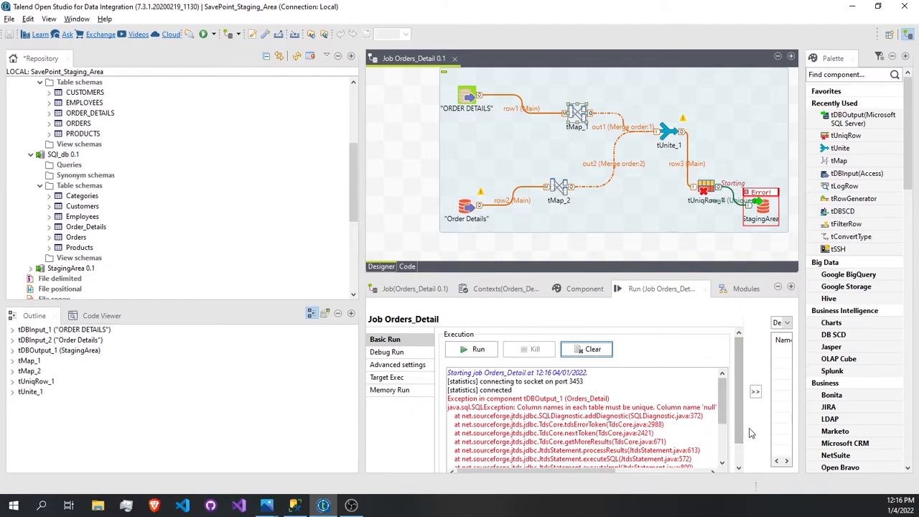
drag(750, 431, 770, 427)
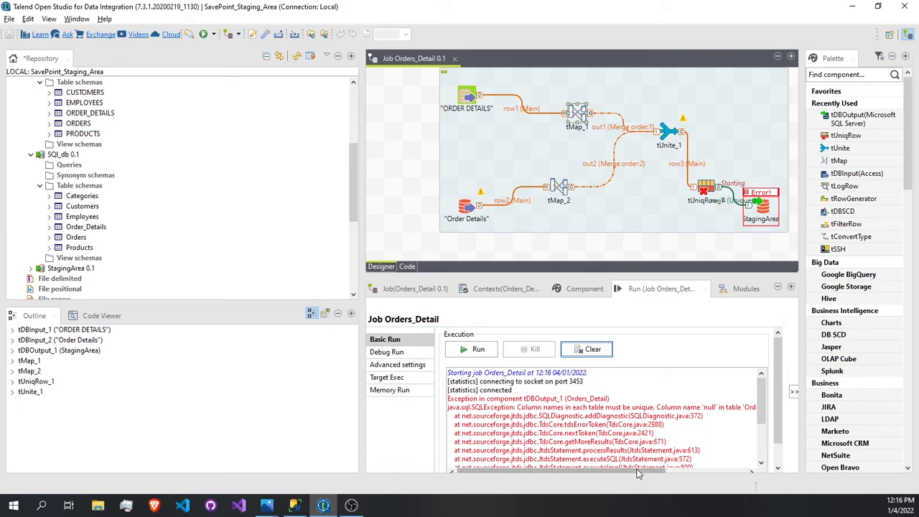
drag(636, 470, 588, 473)
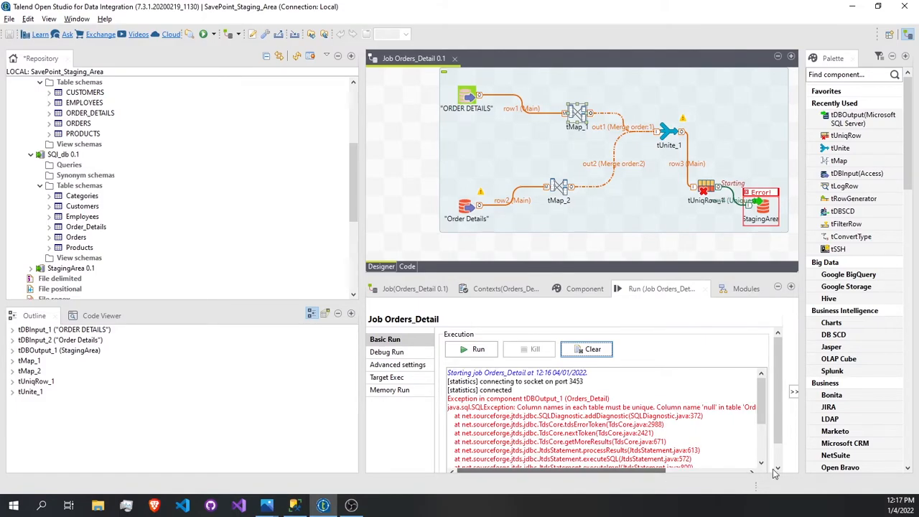
click(668, 131)
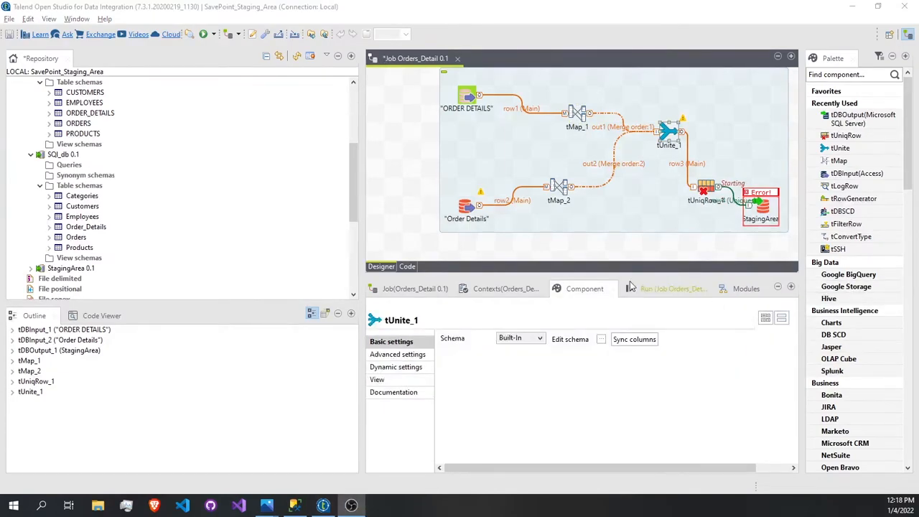
click(671, 289)
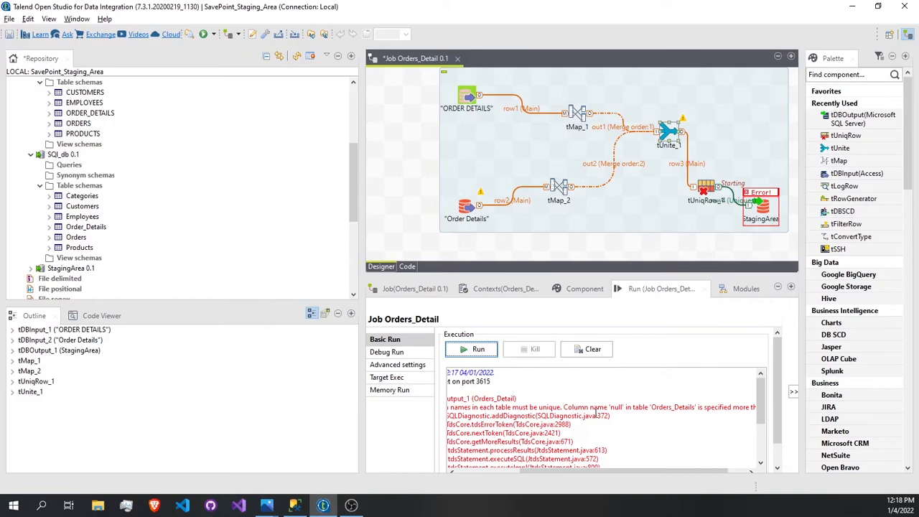
drag(596, 474, 543, 476)
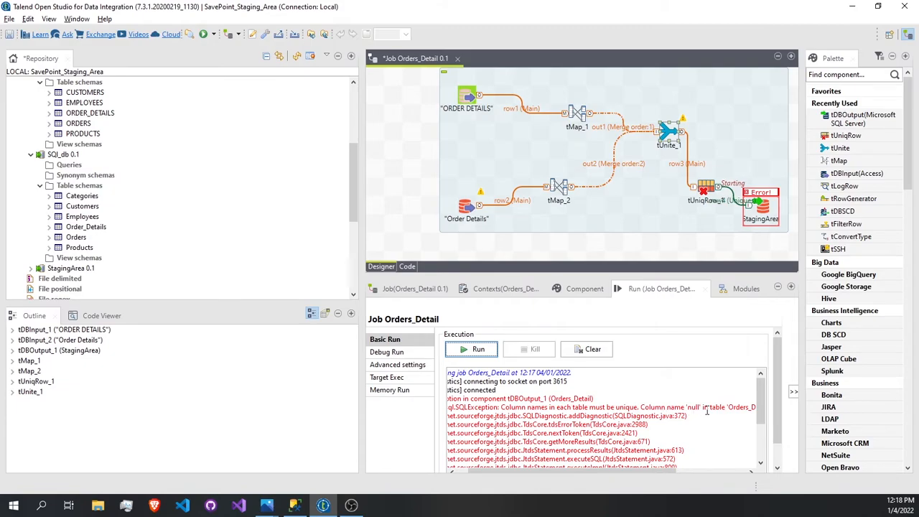
- Examine tMap_1's variable expressions and out1 column names and types for the cause of the column name error
double_click(573, 113)
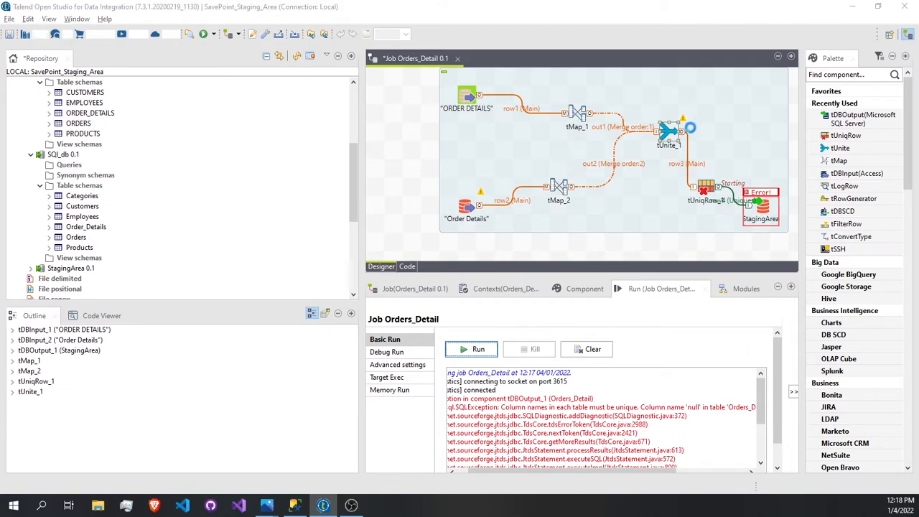
drag(79, 69, 162, 76)
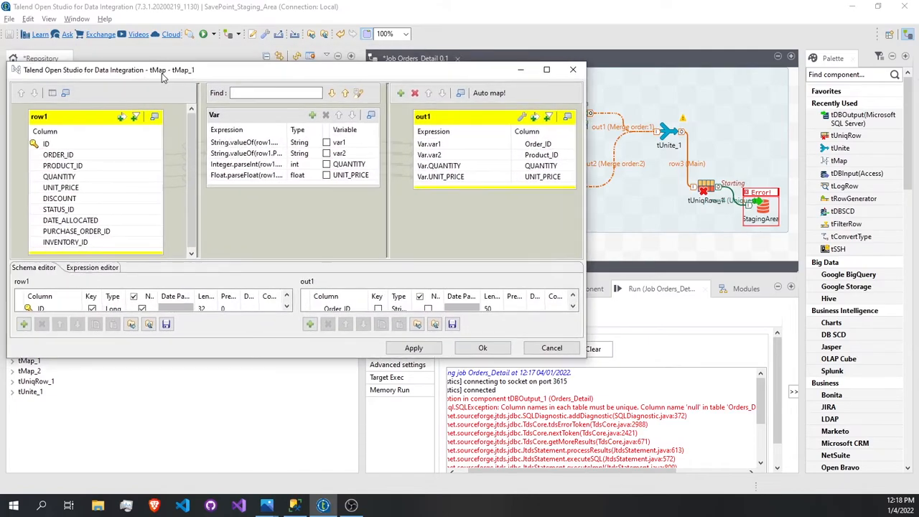
double_click(162, 72)
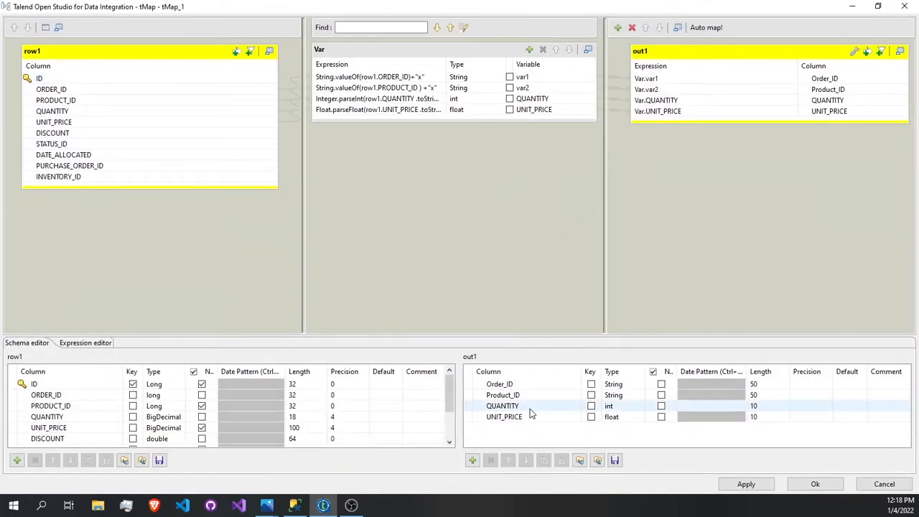
click(815, 483)
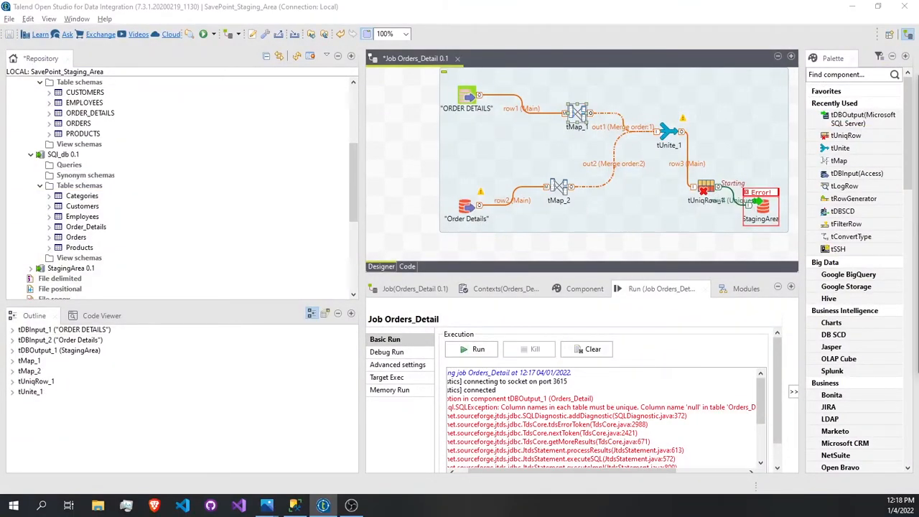
double_click(576, 114)
double_click(252, 138)
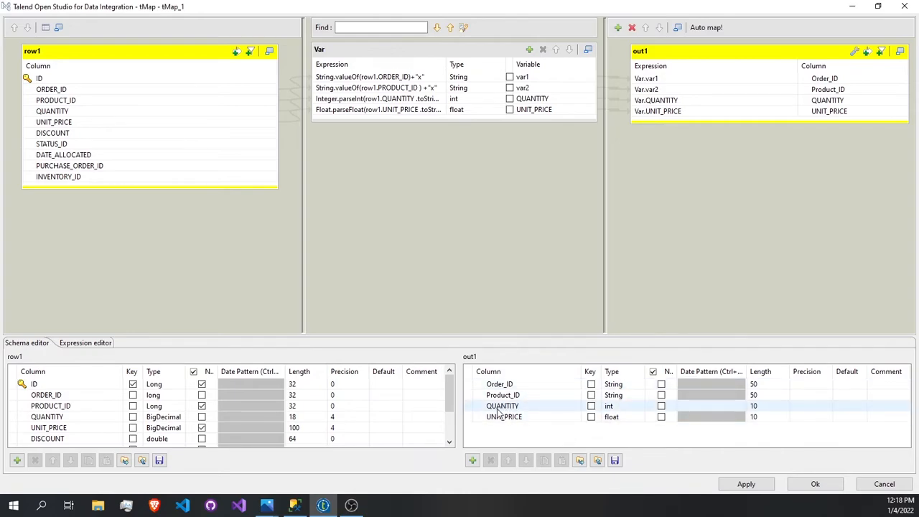
click(814, 484)
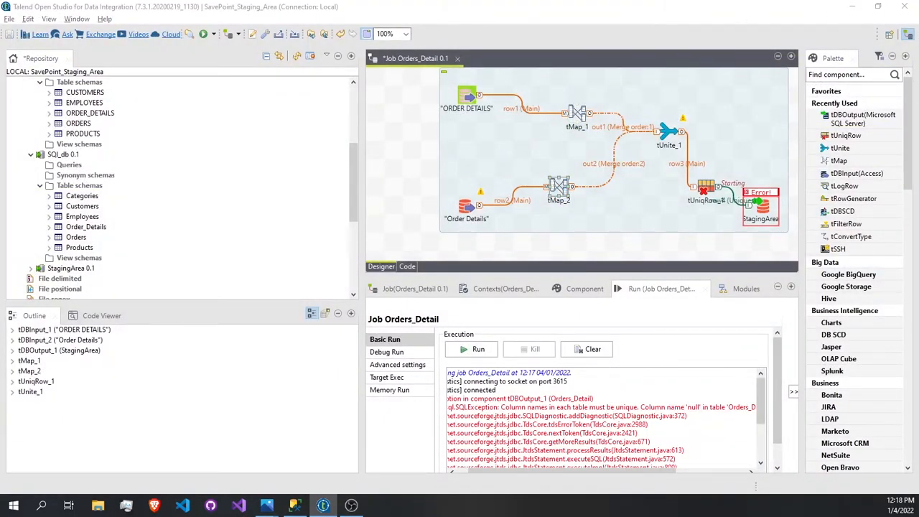
- Rename the UnitPrice column of tMap_2's out2 output to Unit_Price and propagate the changes
double_click(558, 188)
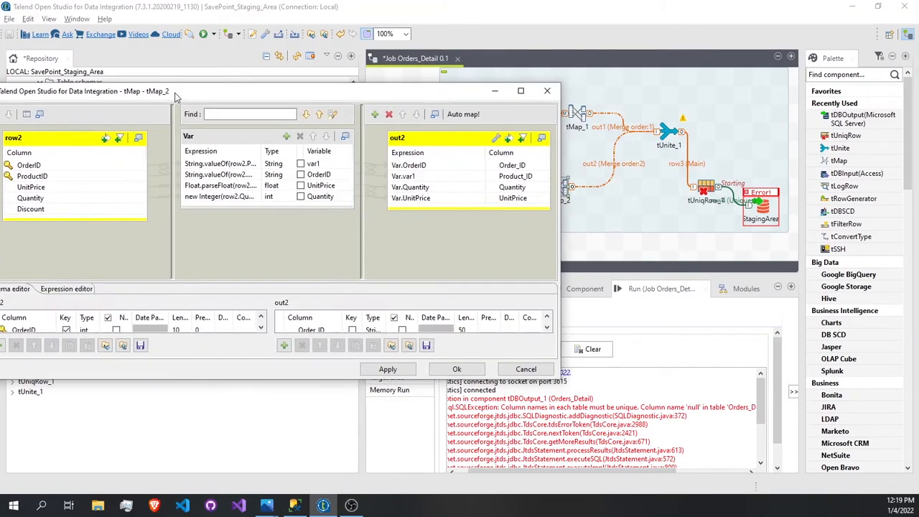
double_click(176, 91)
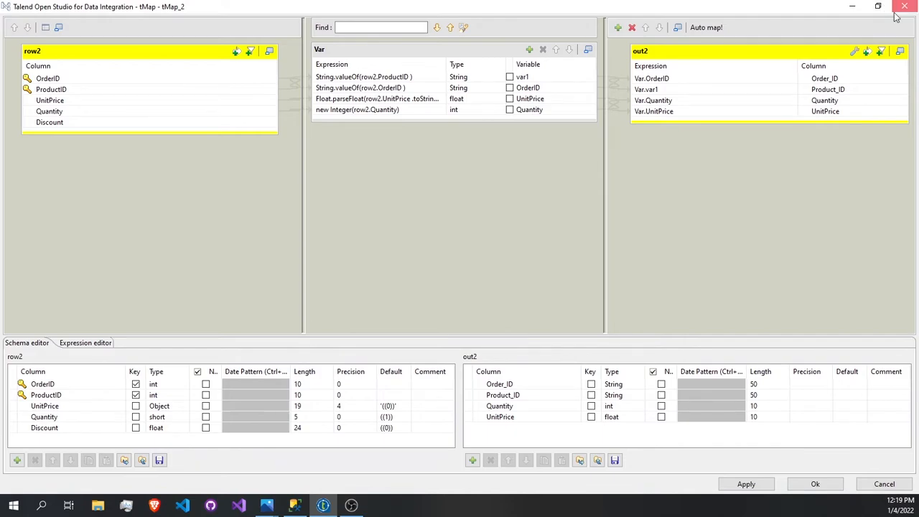
click(500, 416)
click(500, 417)
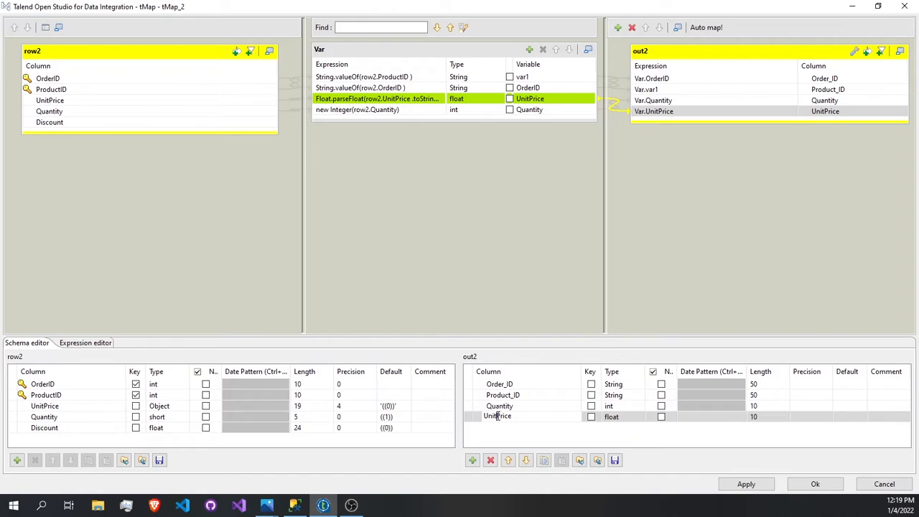
text(_a)
key(ctrl+a)
click(510, 416)
key(BackSpace)
key(ctrl+a)
click(825, 482)
click(521, 259)
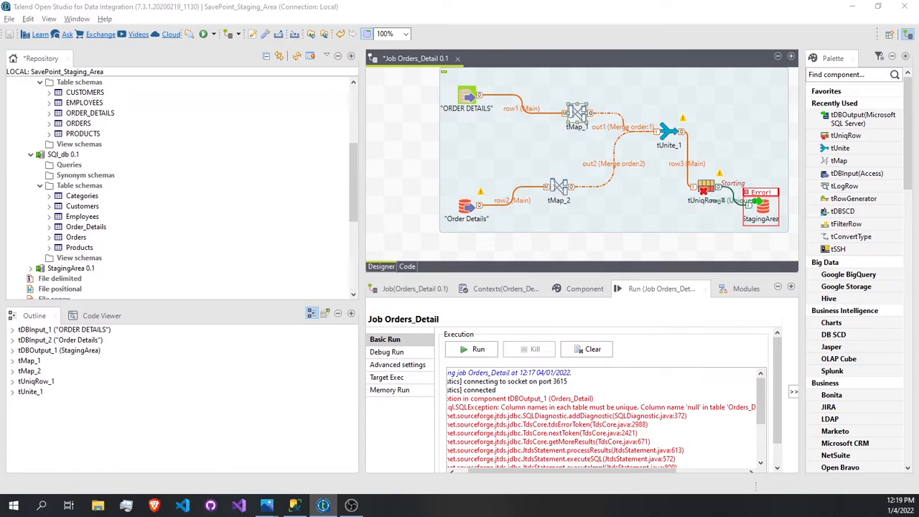
- Rename tMap_1's out1 columns UNIT_PRICE and QUANTITY to Unit_Price and Quantity, and propagate the changes
double_click(576, 115)
double_click(493, 127)
click(531, 419)
click(531, 419)
text(Unit_Price)
click(532, 406)
click(532, 405)
text(Q)
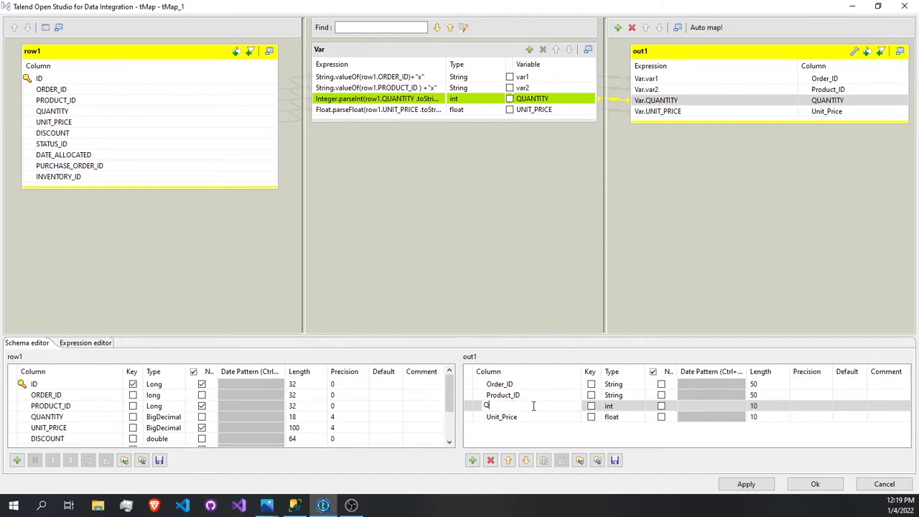
text(uantity)
click(815, 484)
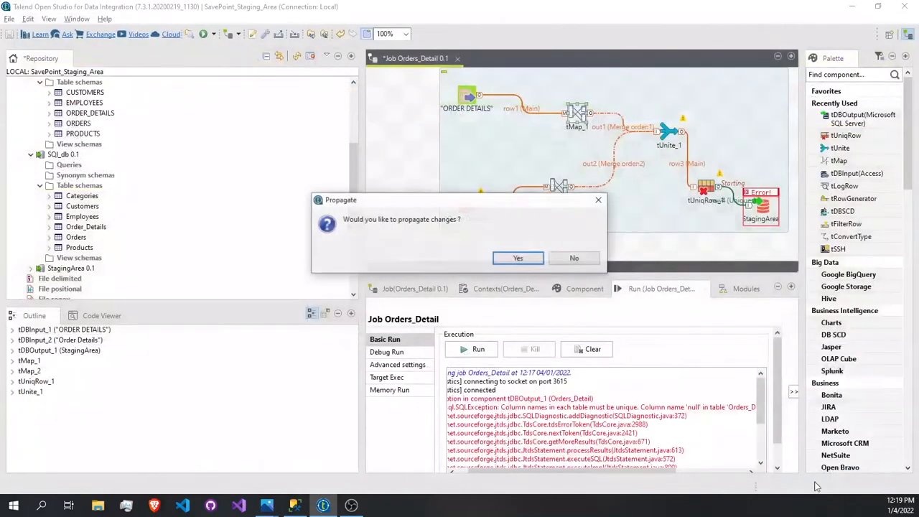
click(517, 259)
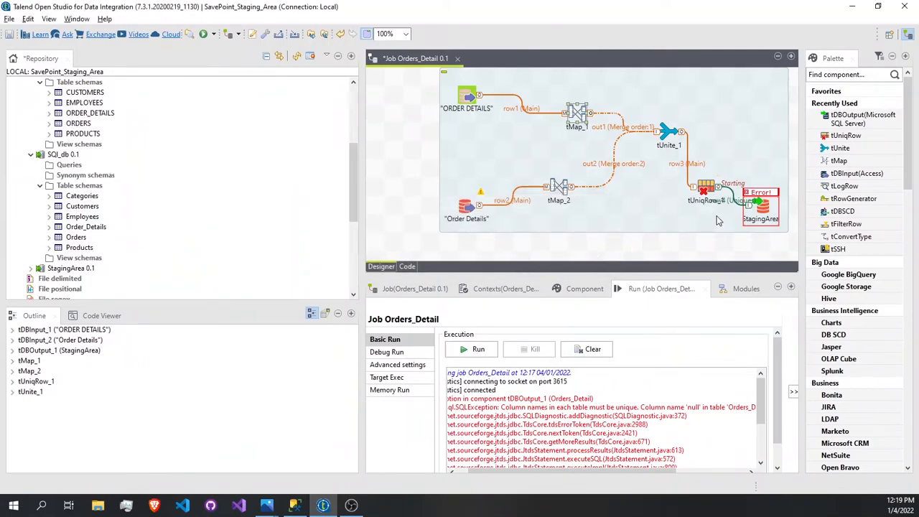
- Run the Orders_Detail job and inspect the tMap_1 exception in the execution output
click(204, 34)
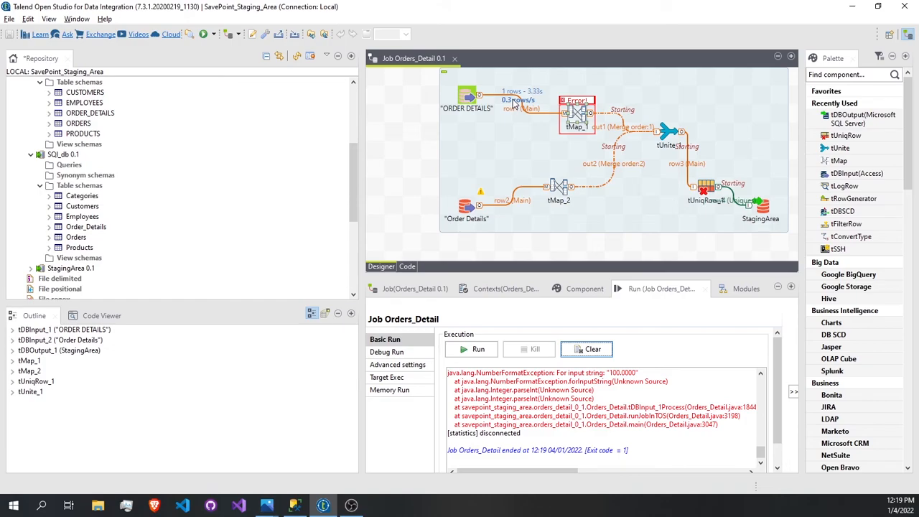
scroll(635, 416, up, 1)
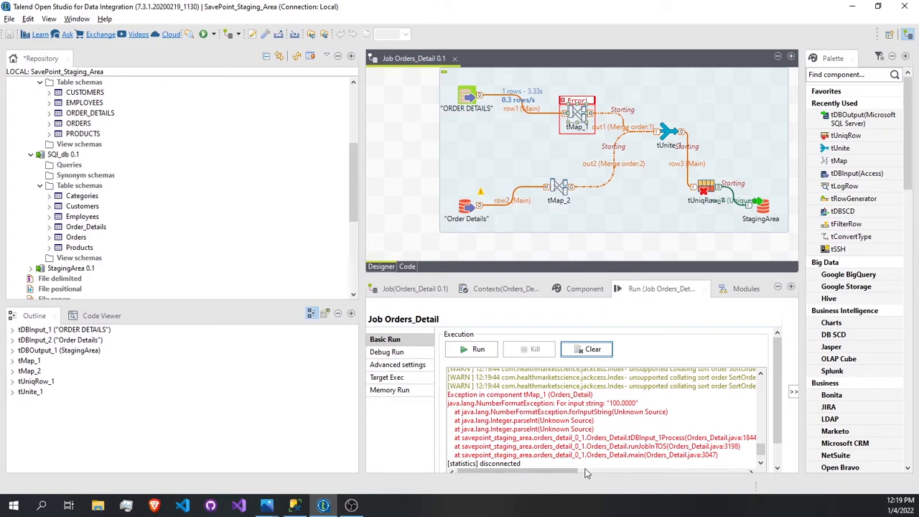
drag(550, 470, 523, 470)
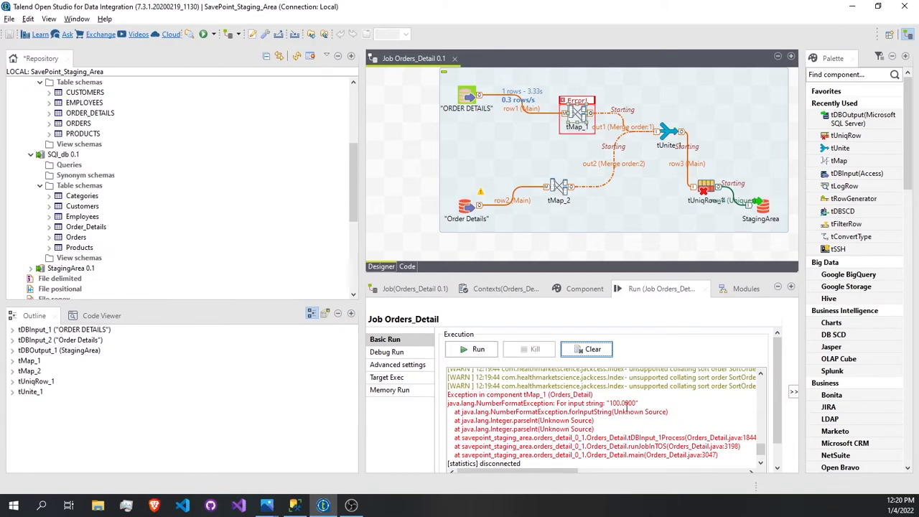
double_click(579, 117)
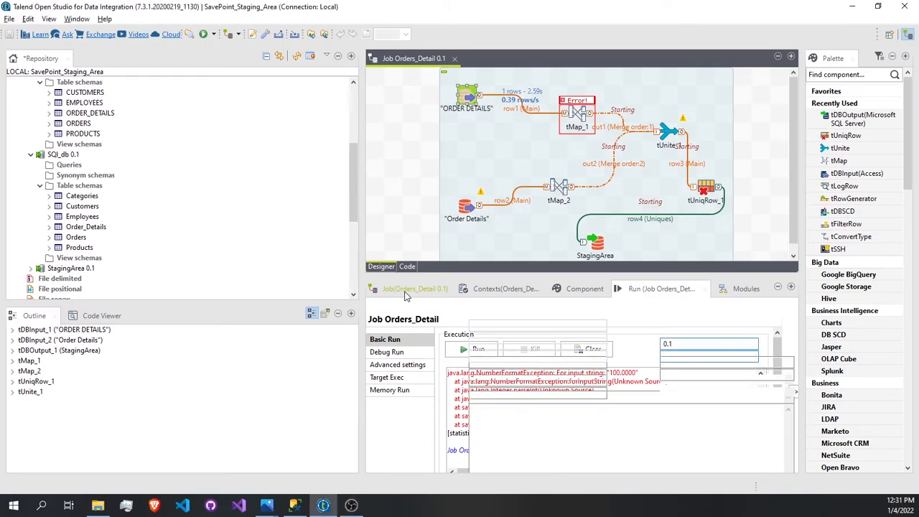
- Cast [ORDER DETAILS].QUANTITY as int in the query of the Access ORDER DETAILS input and run the job
click(406, 291)
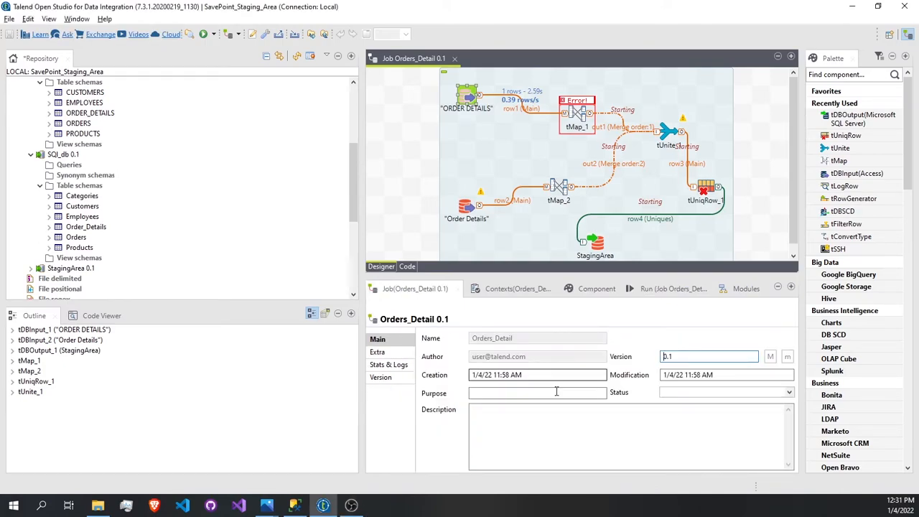
double_click(467, 97)
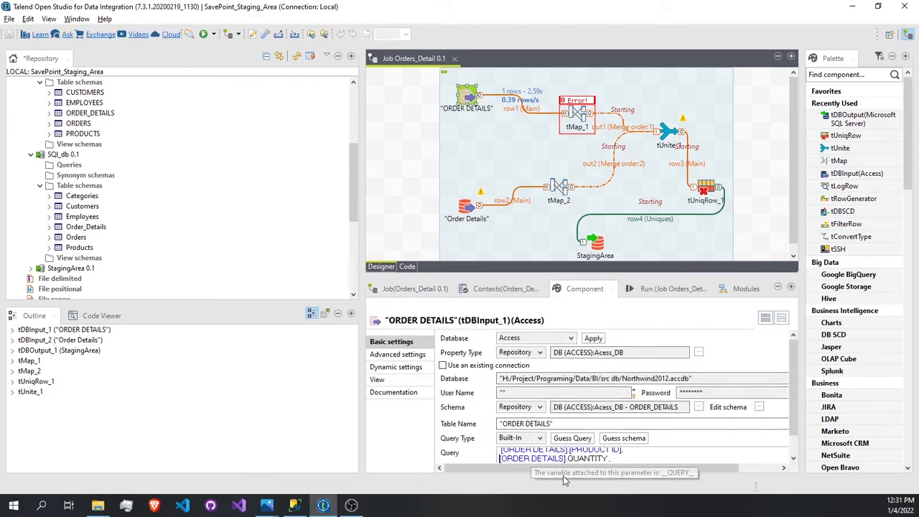
text(cast()
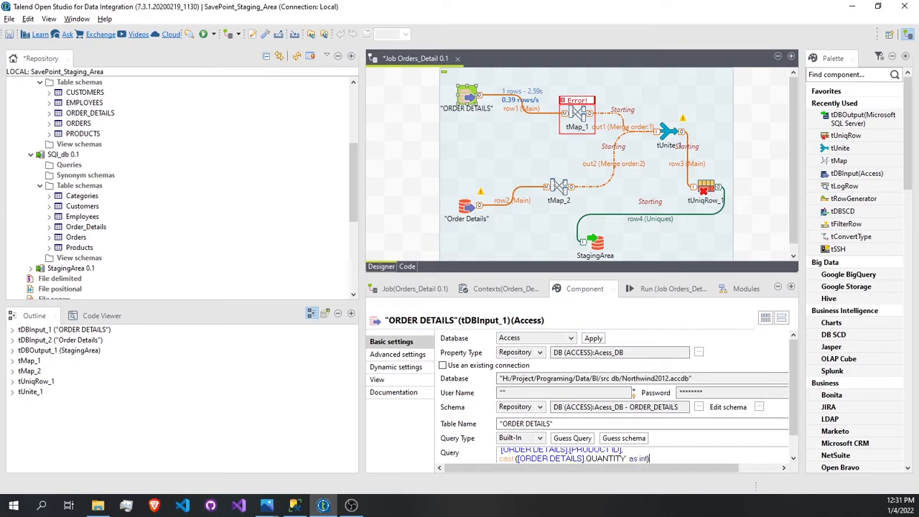
click(205, 35)
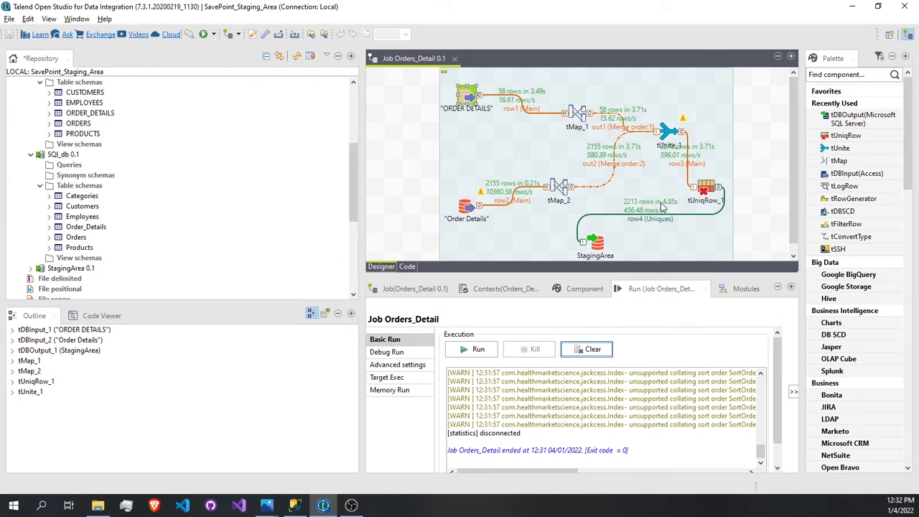
- Review tUniqRow_1's unique key settings against the source Order Details rows and delete tUniqRow_1 from the job
double_click(709, 190)
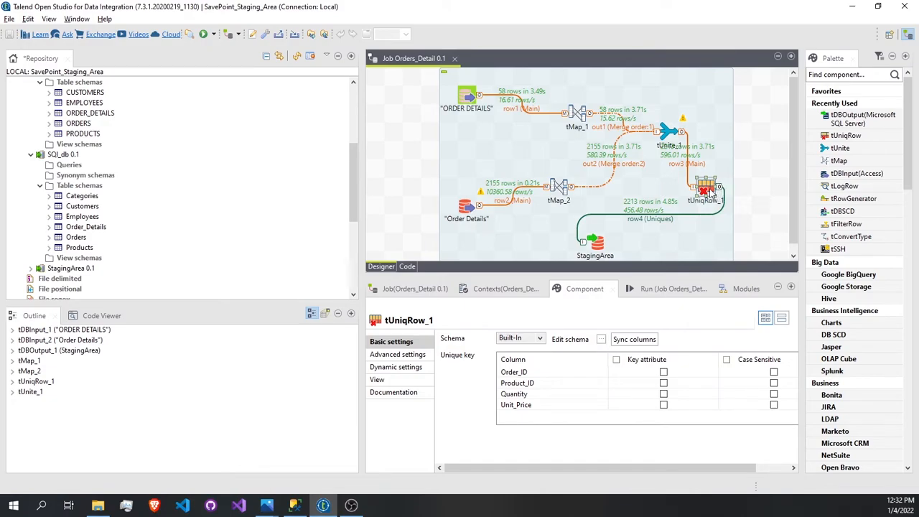
click(294, 505)
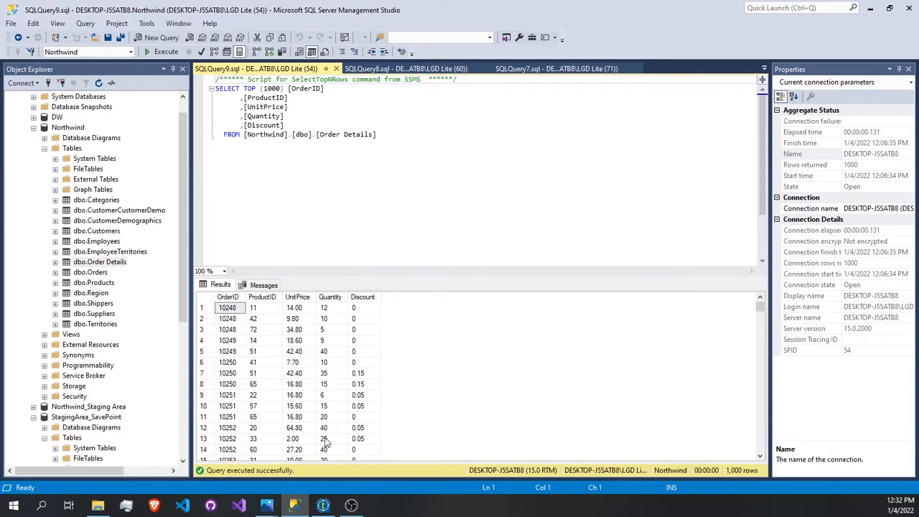
click(322, 505)
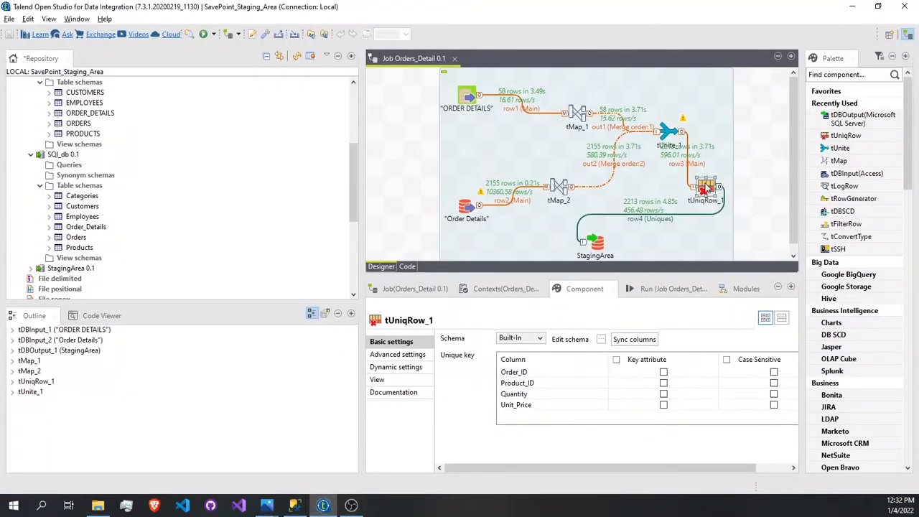
click(750, 157)
click(709, 190)
key(Delete)
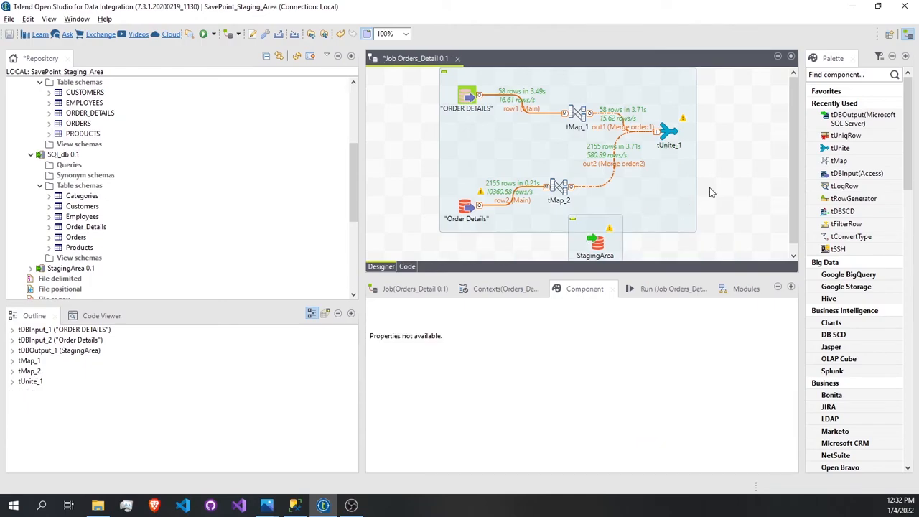
- Connect tUnite_1's main row directly to the StagingArea output and place StagingArea below tUnite_1
click(673, 132)
mouse_move(681, 133)
mouse_down()
mouse_move(680, 214)
mouse_move(601, 246)
mouse_up()
click(678, 172)
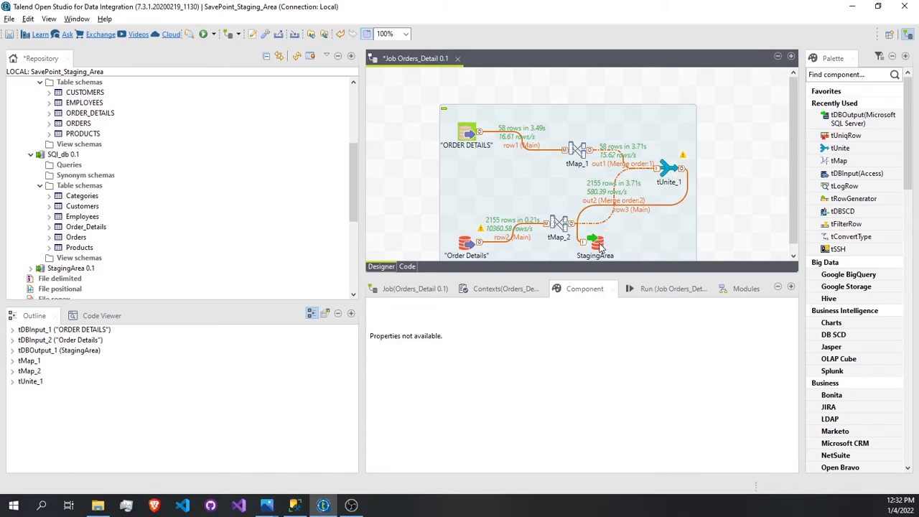
click(576, 201)
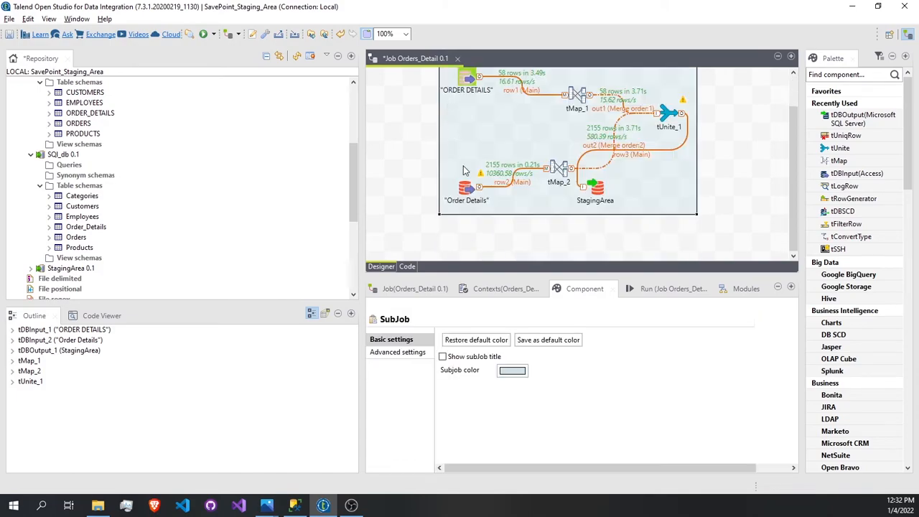
click(576, 201)
drag(576, 201, 667, 205)
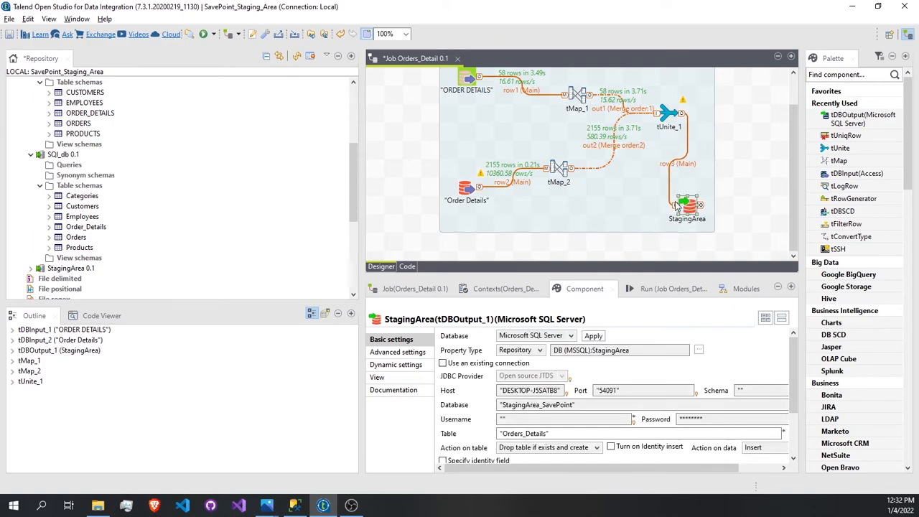
- Switch to SQL Server Management Studio and refresh the tables of the StagingArea_SavePoint database
click(295, 506)
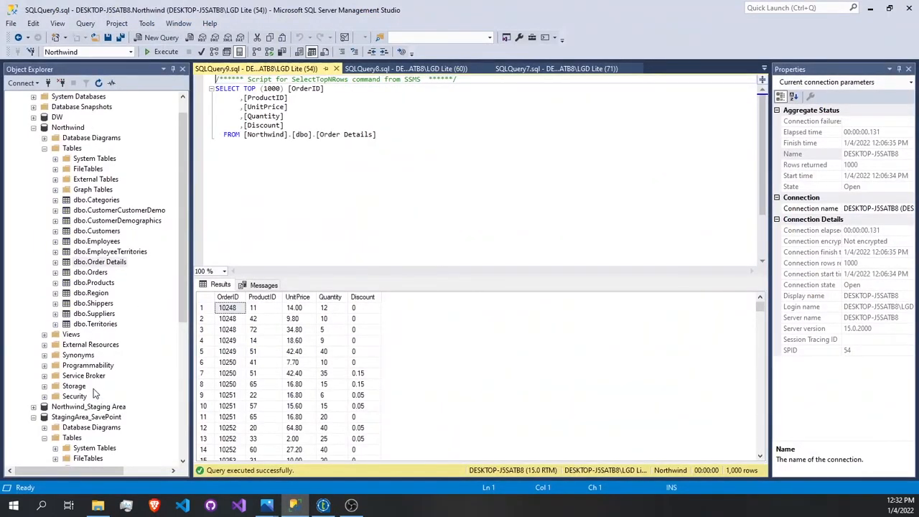
scroll(95, 393, down, 3)
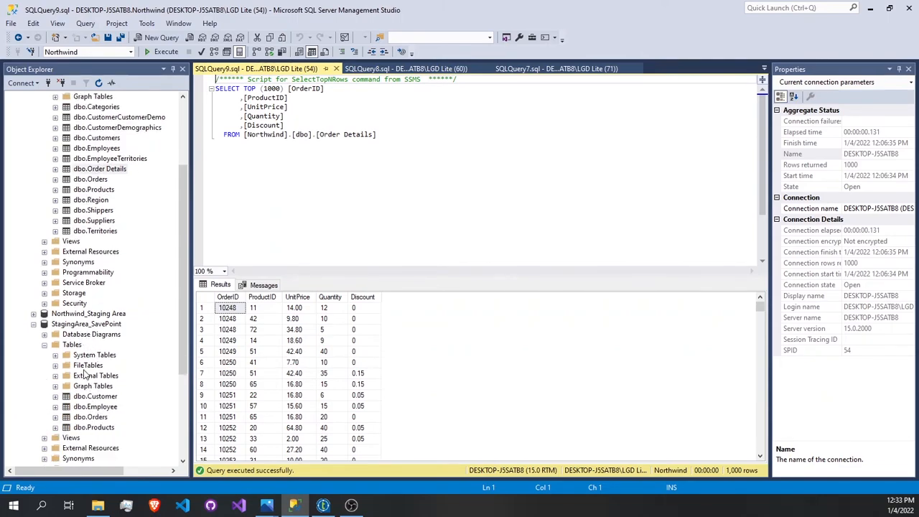
right_click(73, 345)
click(108, 412)
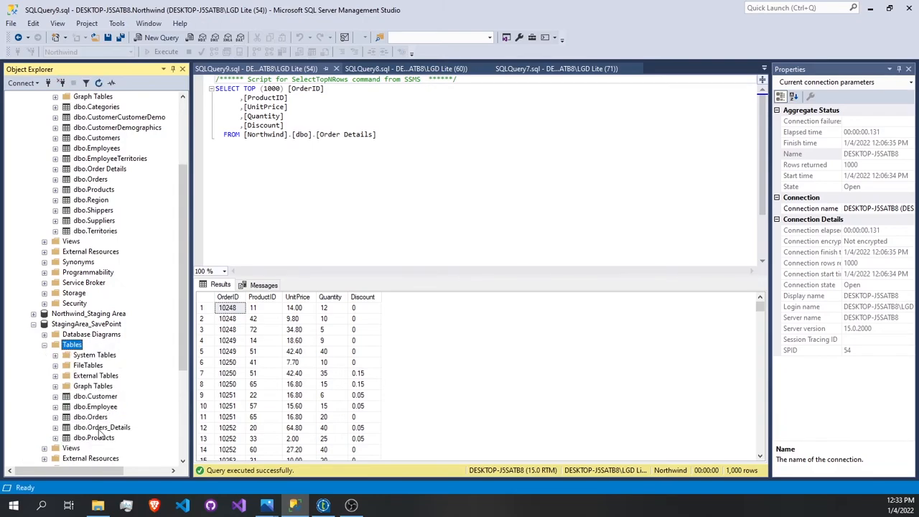
- Query the top 1000 rows of dbo.Orders_Details and check the loaded order, product, quantity and price values
right_click(121, 429)
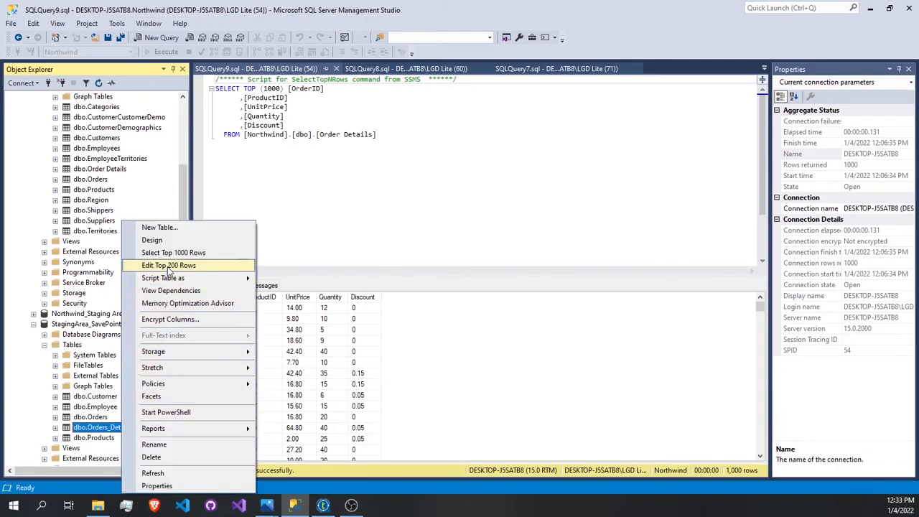
click(230, 259)
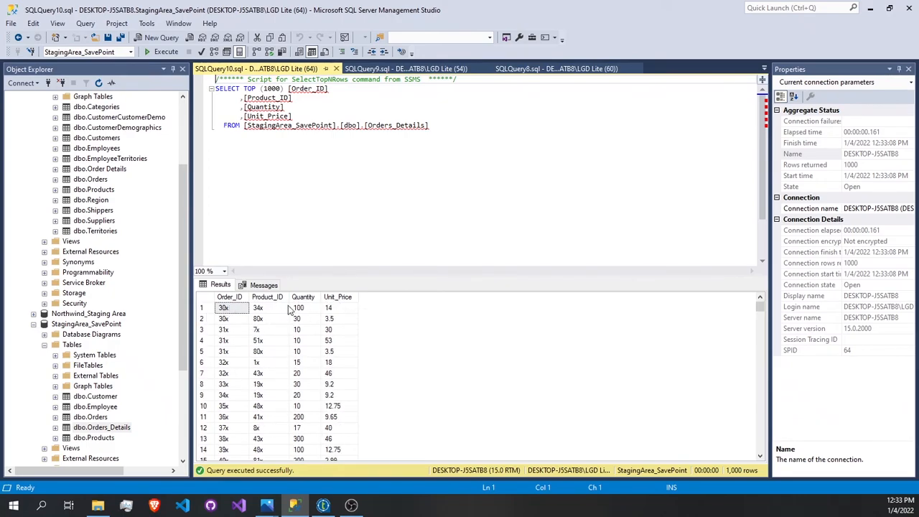
scroll(260, 308, down, 1)
scroll(261, 307, down, 20)
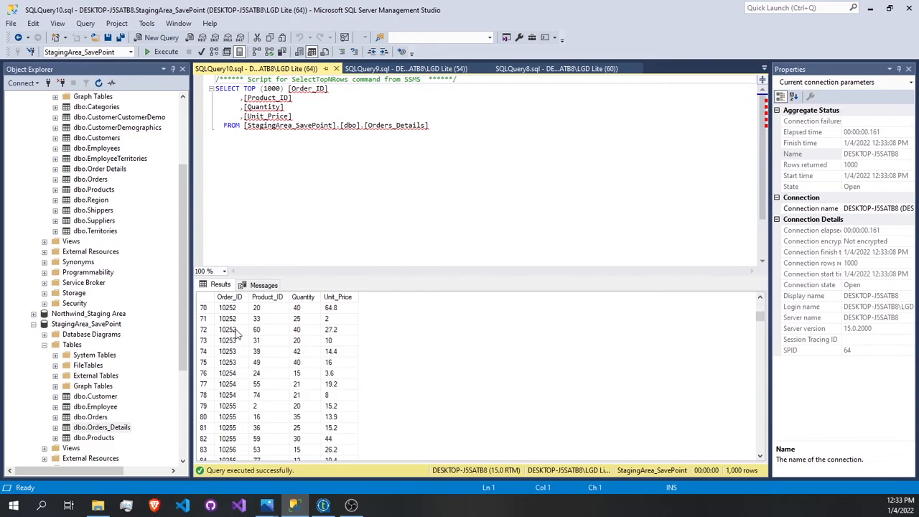
scroll(258, 331, down, 20)
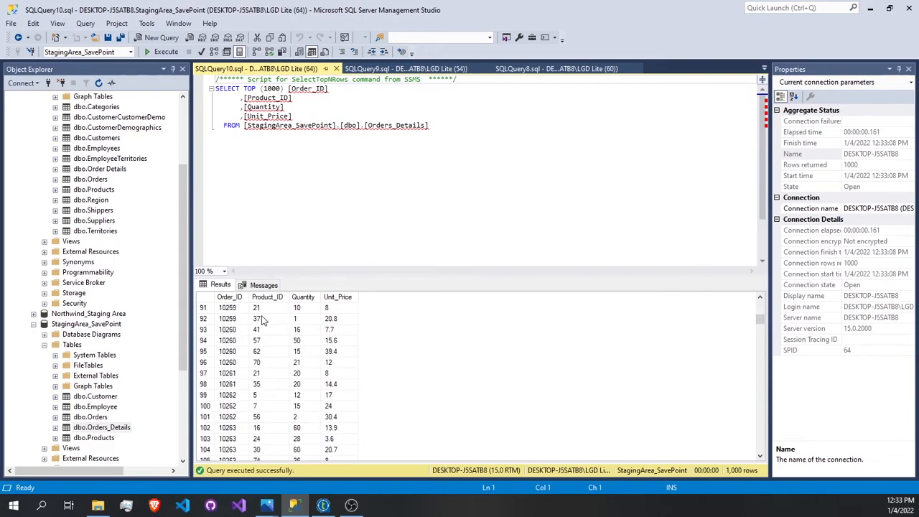
- Change the dbo.Orders_Details query to select only count(*) in place of the TOP (1000) column list and execute it
scroll(263, 344, down, 18)
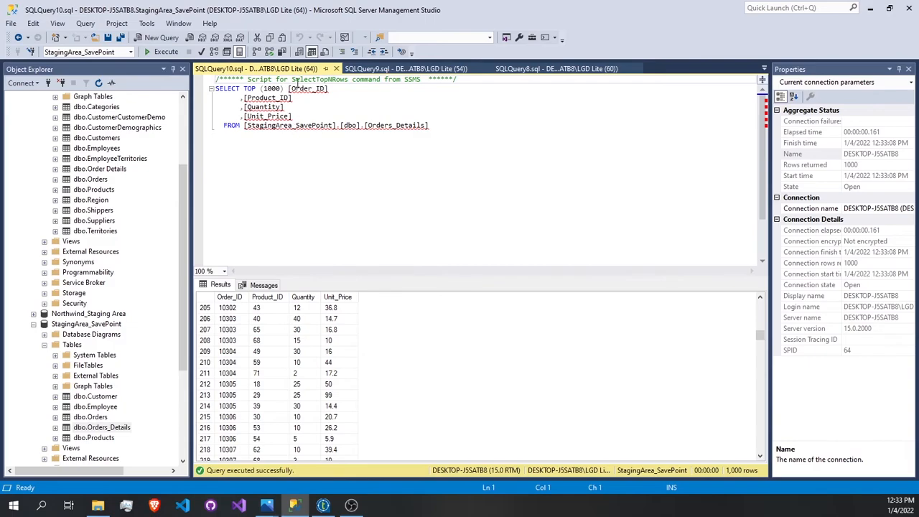
drag(328, 89, 245, 89)
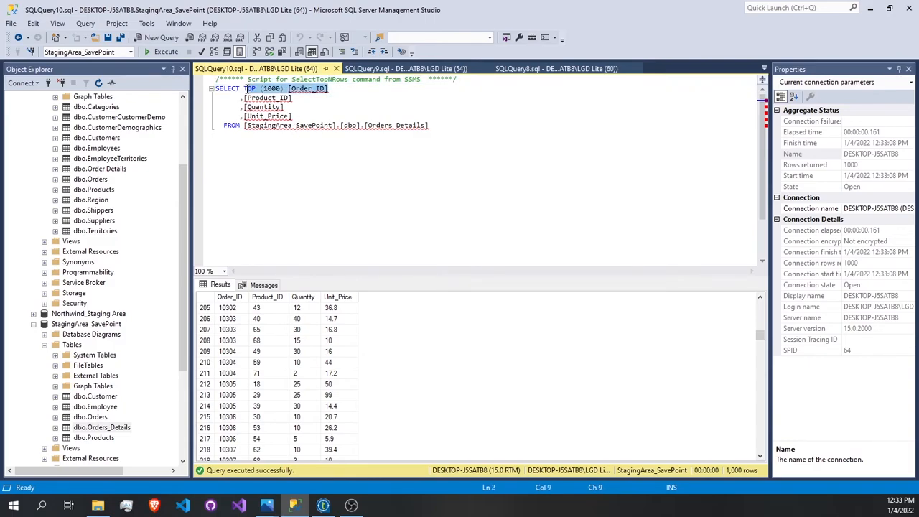
key(BackSpace)
text(count(*))
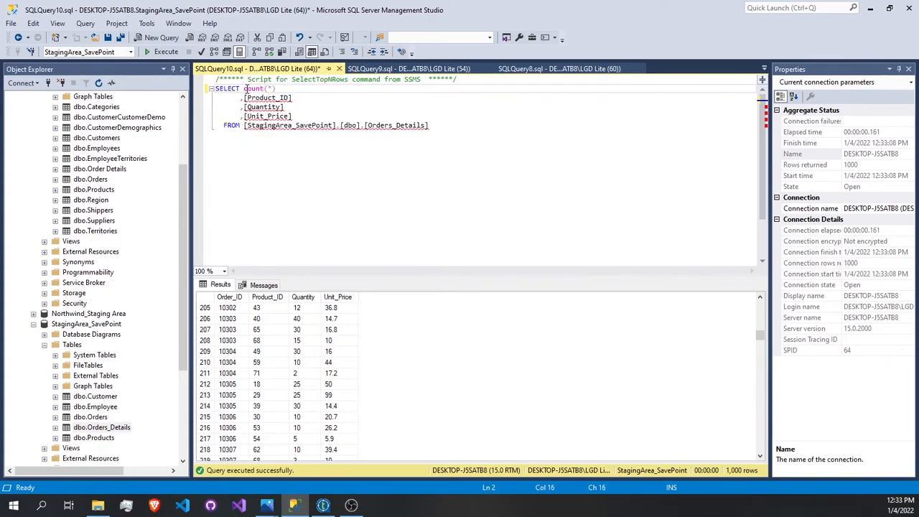
scroll(287, 89, down, 1)
scroll(290, 108, up, 1)
drag(294, 116, 215, 97)
key(Delete)
key(ctrl+a)
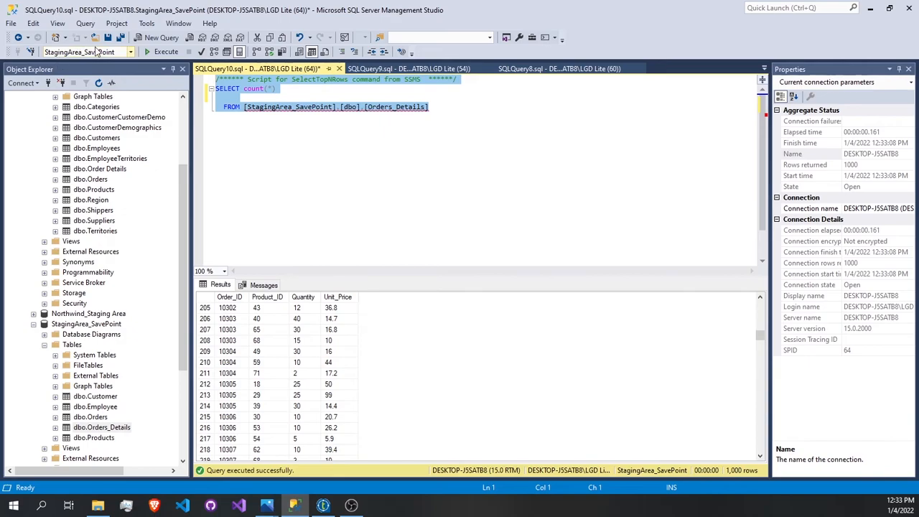
click(162, 52)
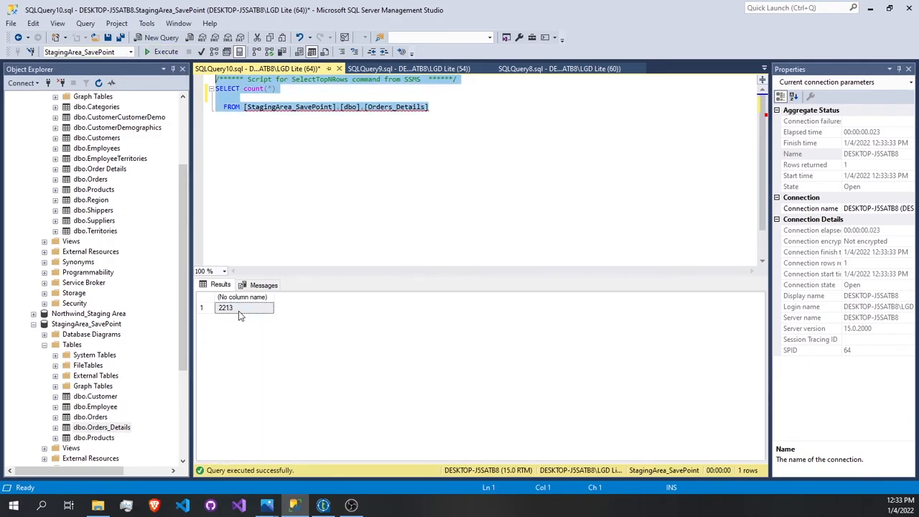
- Switch to Talend Open Studio, rerun the Orders_Detail job and bring up the Job Designs list in the repository
click(322, 504)
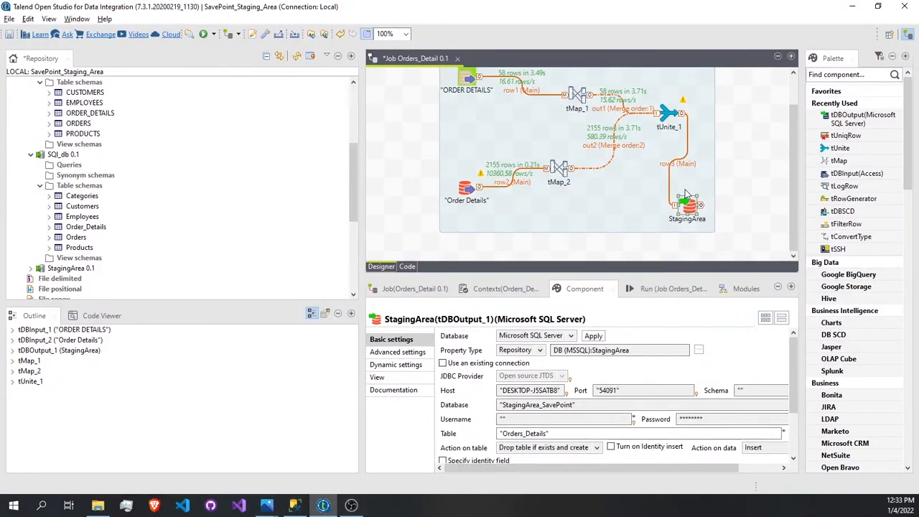
key(F6)
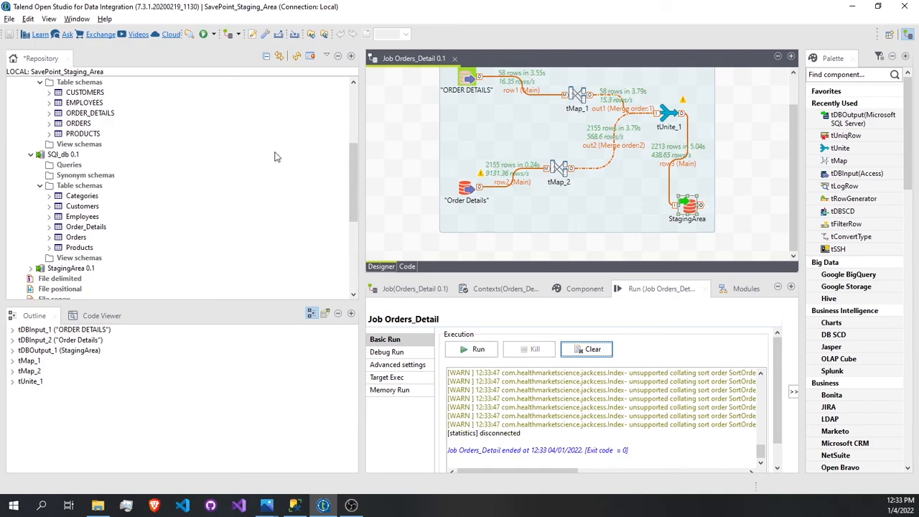
scroll(223, 161, up, 3)
scroll(521, 165, up, 2)
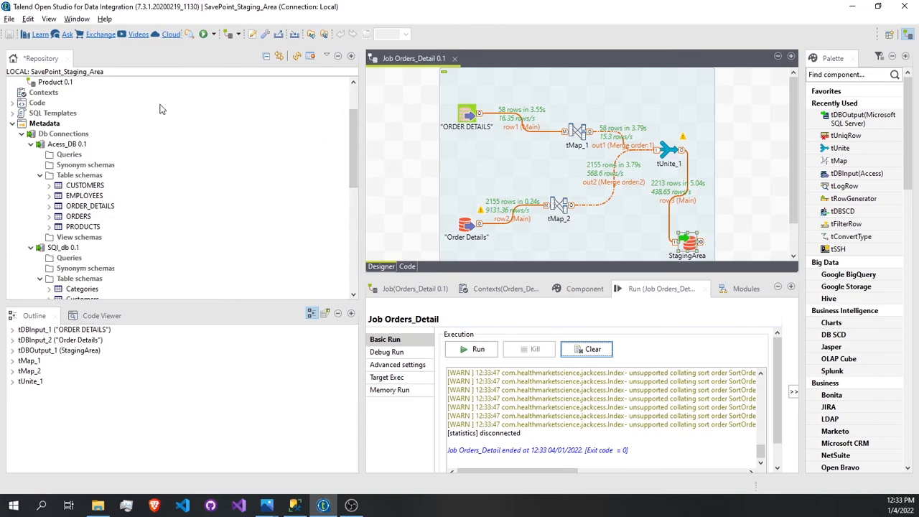
scroll(108, 145, up, 2)
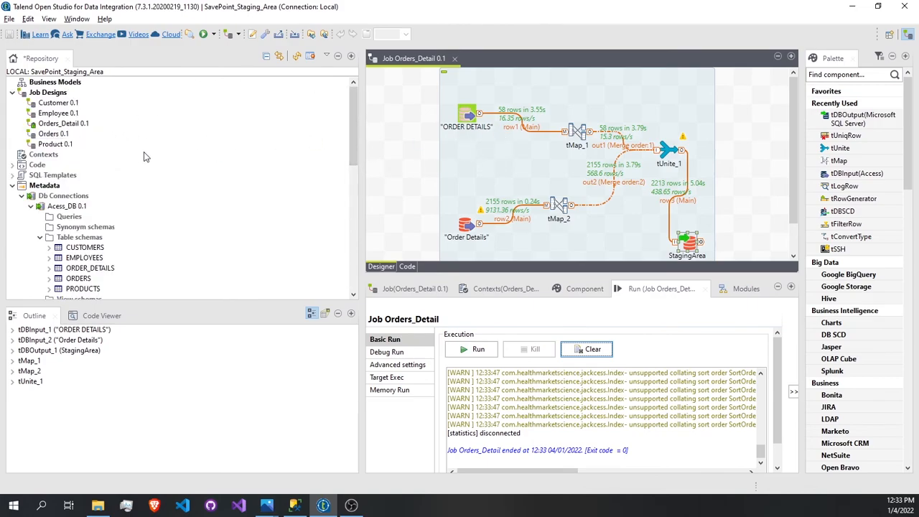